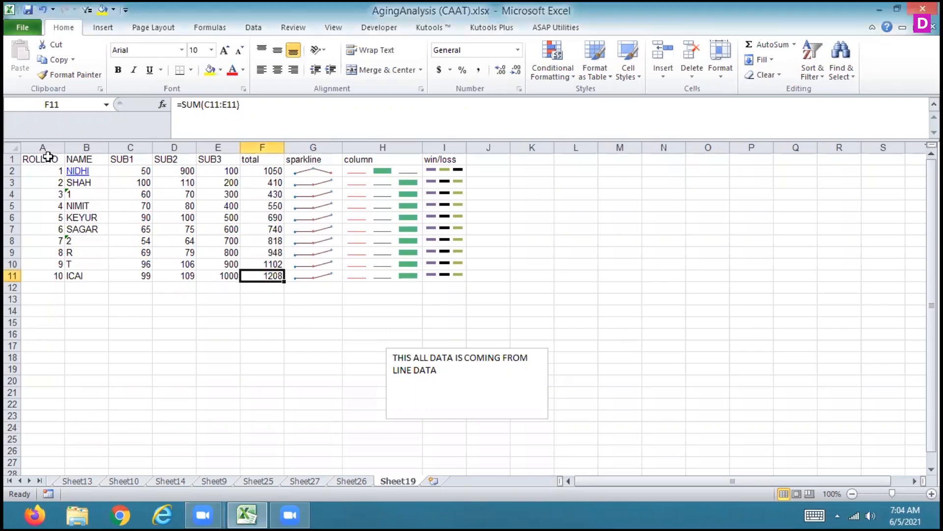
Create a PivotTable on a new worksheet from the marks data in A1:F11 of Sheet19
{"action": "left_click_drag", "start_coordinate": [45, 158], "coordinate": [264, 276]}
{"action": "left_click", "coordinate": [95, 25]}
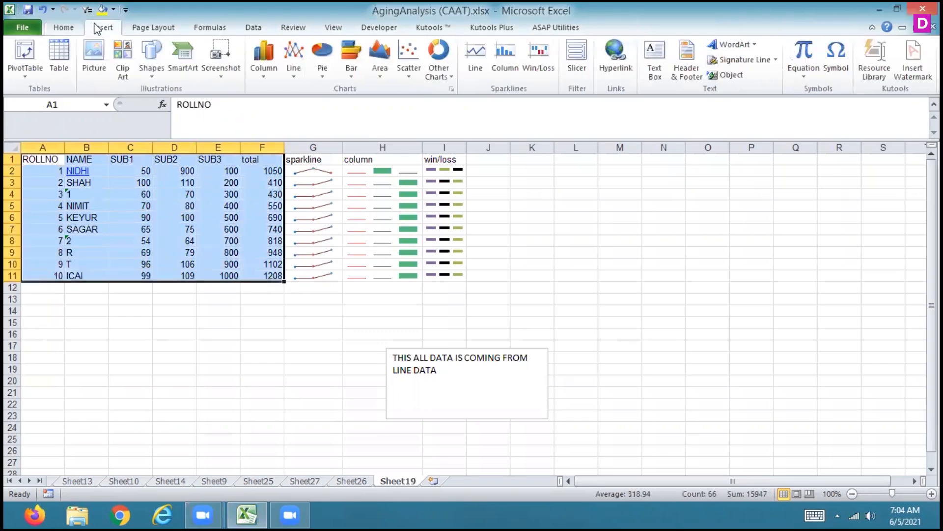
{"action": "left_click", "coordinate": [27, 49]}
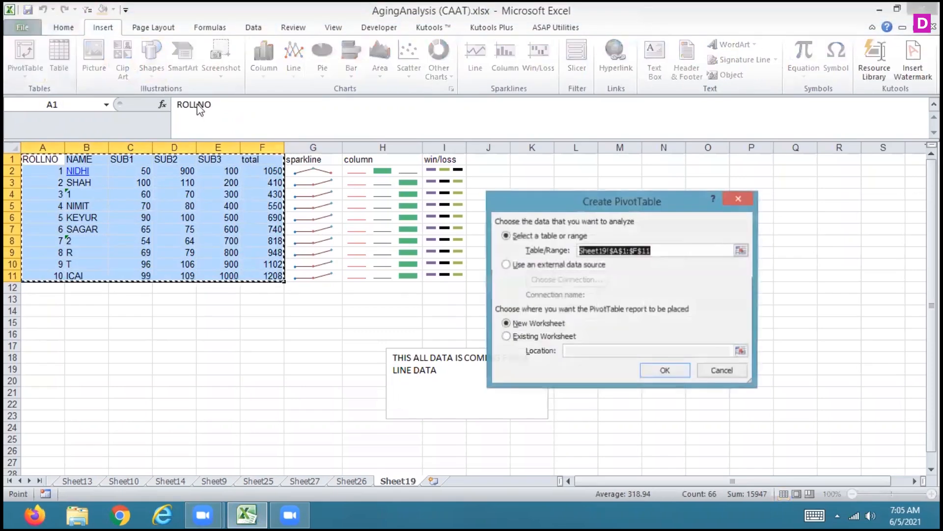
{"action": "left_click", "coordinate": [666, 373]}
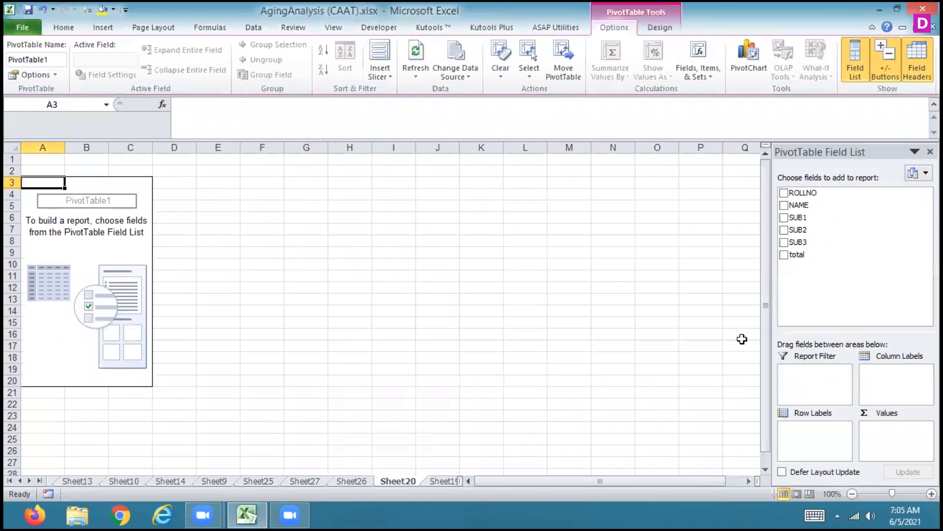
Add NAME as the PivotTable's row field and SUB1, SUB2, SUB3 and total as summed values
{"action": "left_click", "coordinate": [784, 206]}
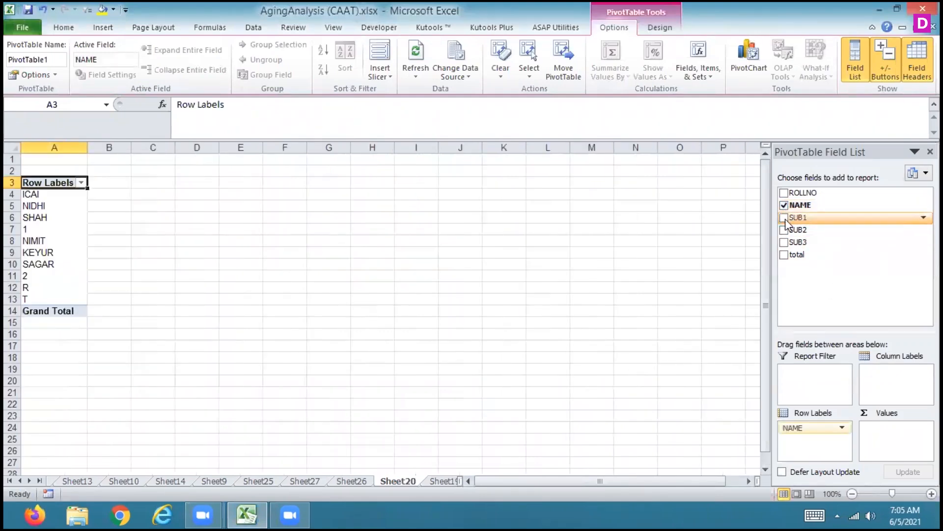
{"action": "left_click", "coordinate": [785, 217]}
{"action": "left_click", "coordinate": [784, 229]}
{"action": "left_click", "coordinate": [784, 242]}
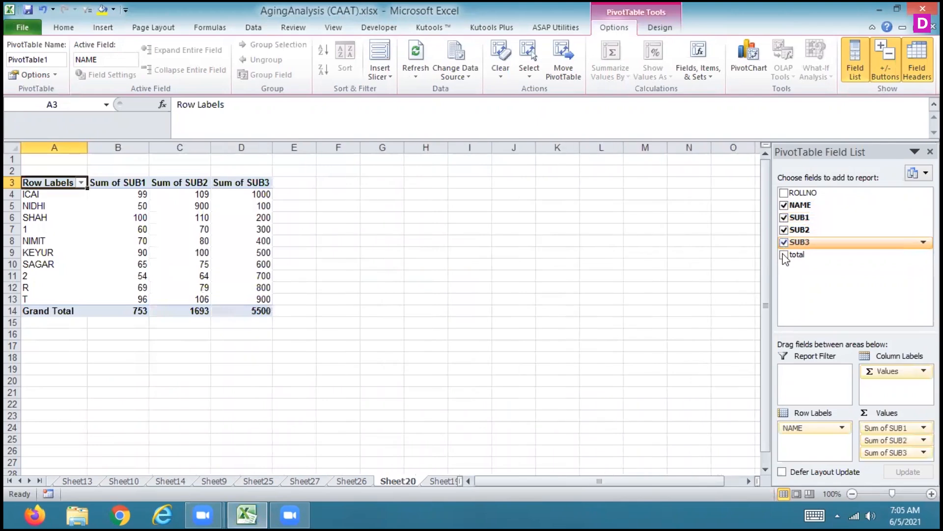
{"action": "left_click", "coordinate": [784, 255]}
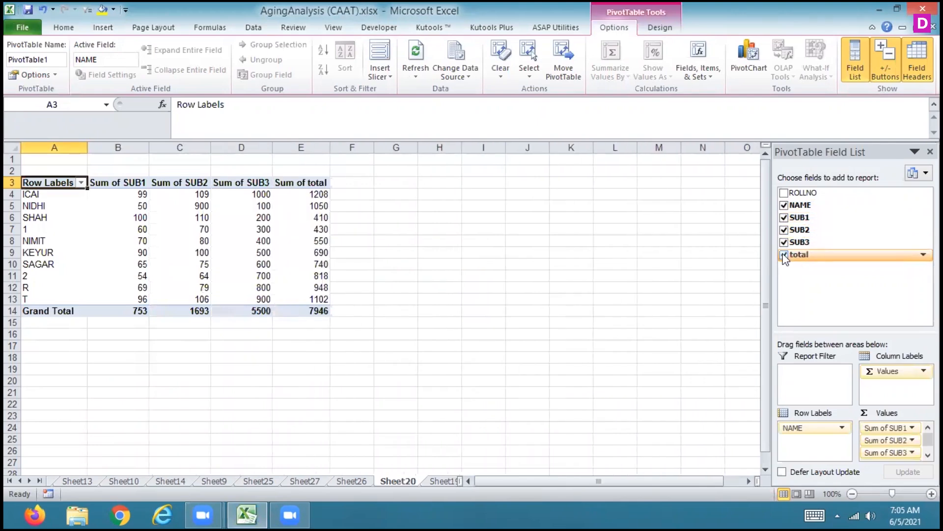
With a PivotTable cell selected, examine the available column, line, pie, bar, area, scatter and other chart subtypes
{"action": "left_click", "coordinate": [258, 263]}
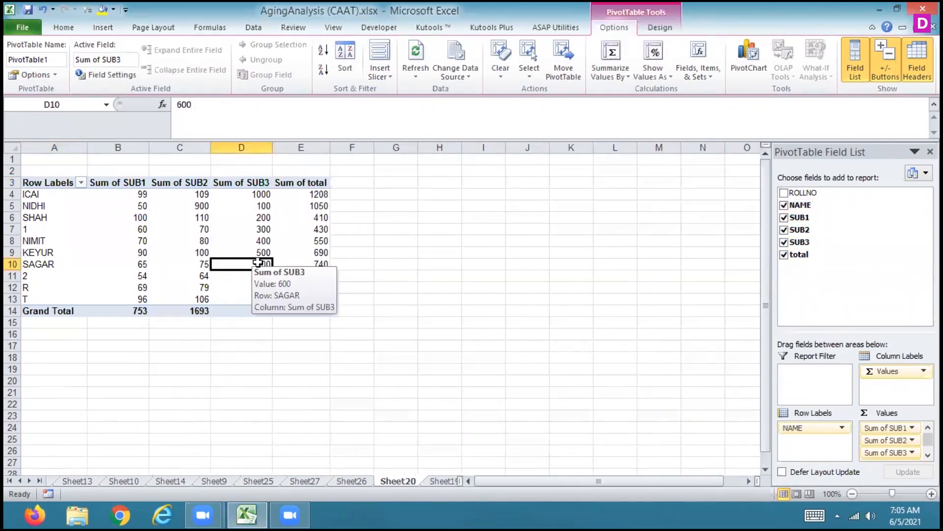
{"action": "left_click", "coordinate": [103, 28]}
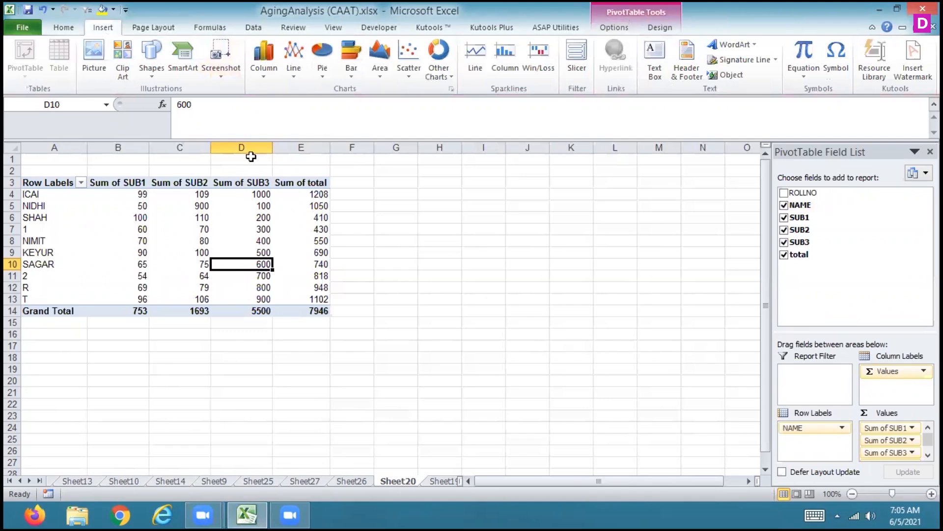
{"action": "left_click", "coordinate": [260, 74]}
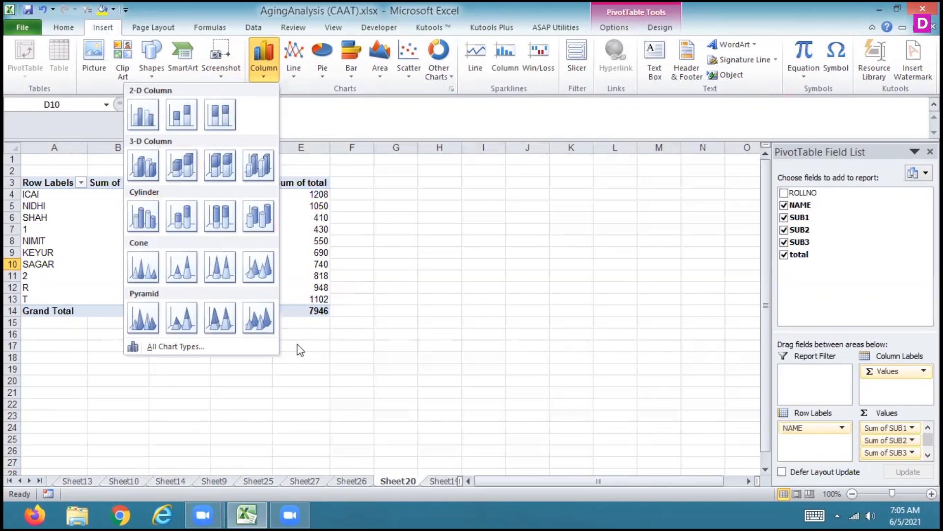
{"action": "left_click", "coordinate": [293, 76]}
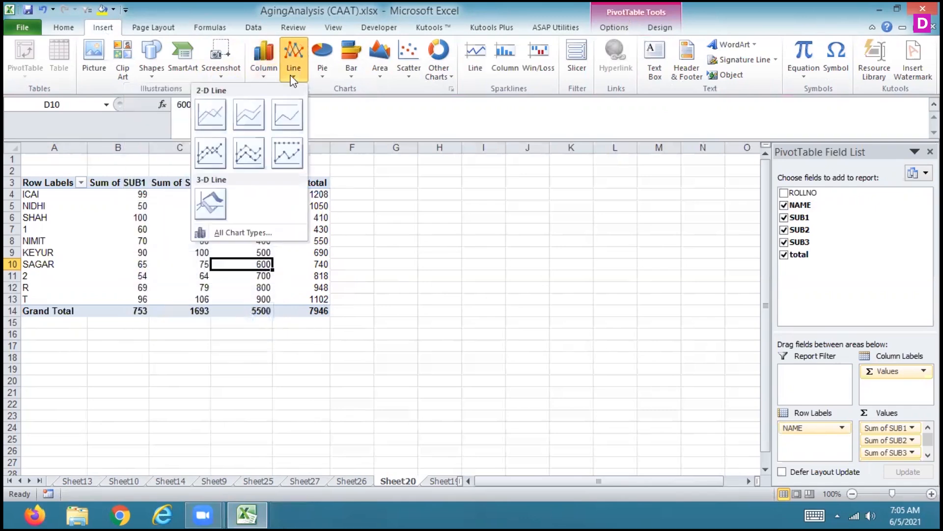
{"action": "left_click", "coordinate": [322, 65]}
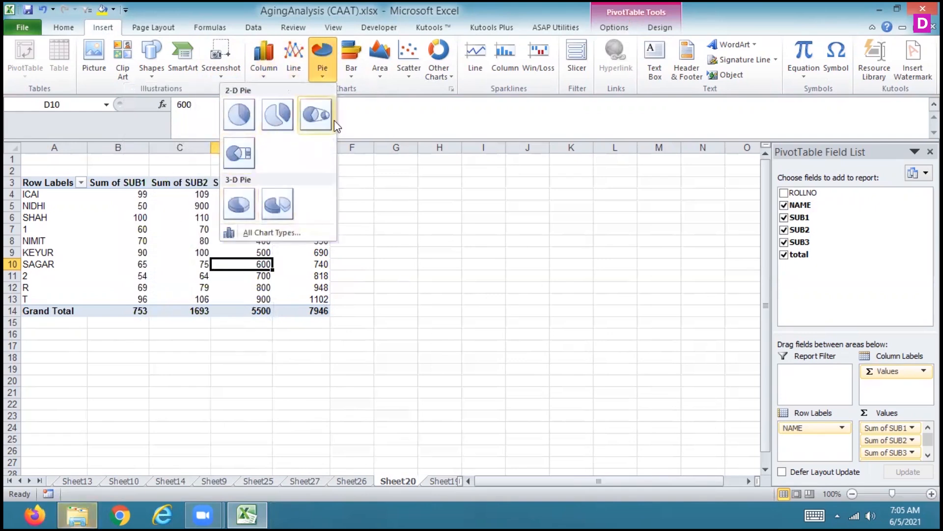
{"action": "left_click", "coordinate": [353, 76]}
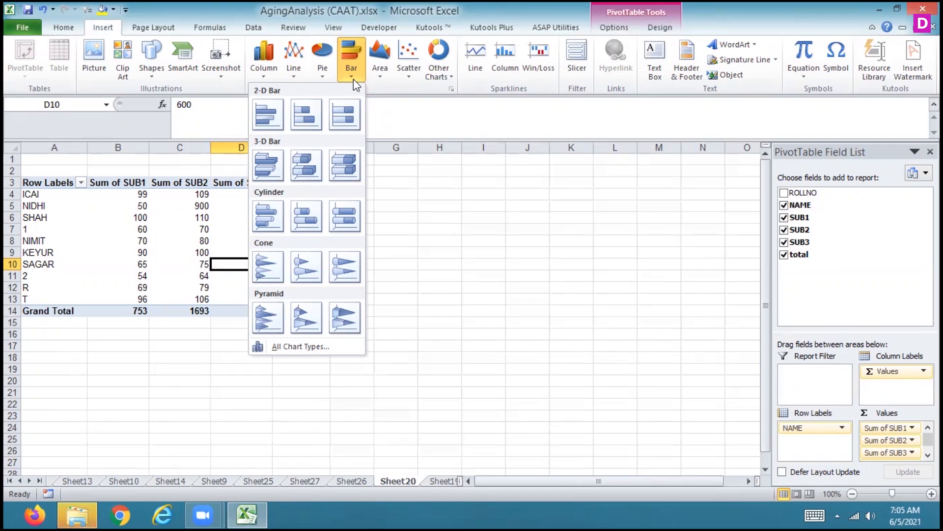
{"action": "left_click", "coordinate": [436, 241]}
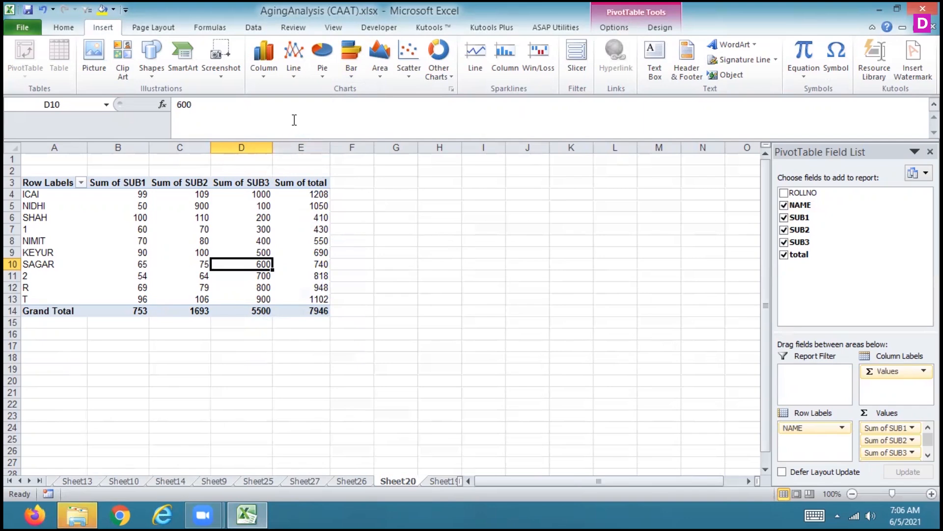
{"action": "left_click", "coordinate": [392, 79]}
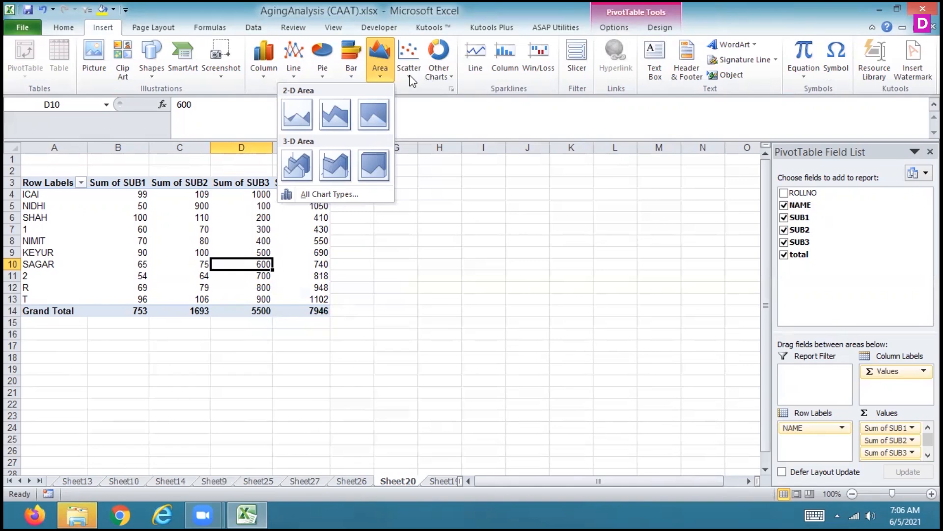
{"action": "left_click", "coordinate": [410, 74]}
{"action": "left_click", "coordinate": [441, 75]}
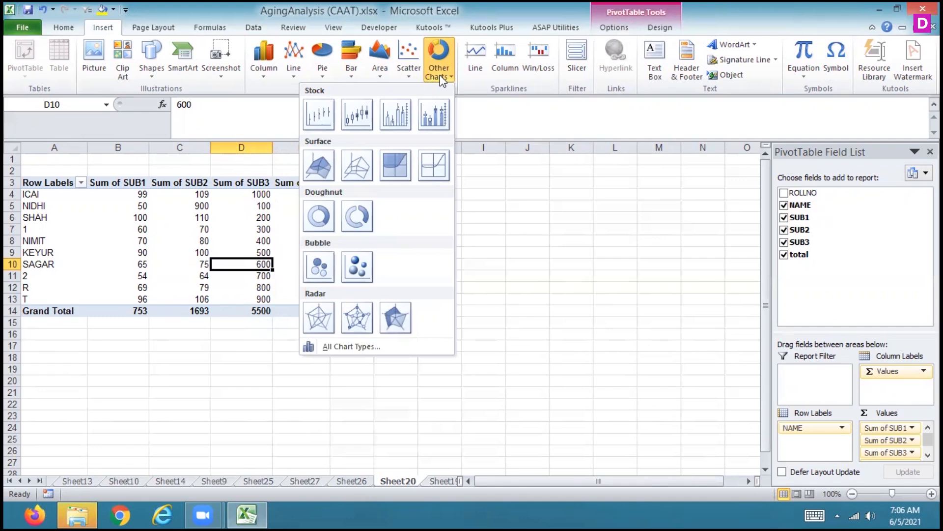
Open the full list of chart types and inspect the chart templates folder, closing the folder window when done
{"action": "left_click", "coordinate": [334, 347]}
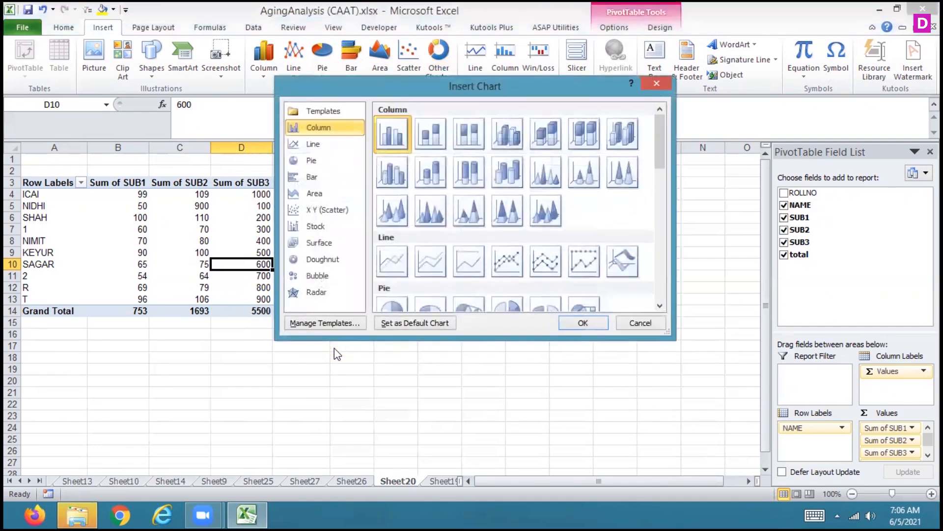
{"action": "key", "text": "Up"}
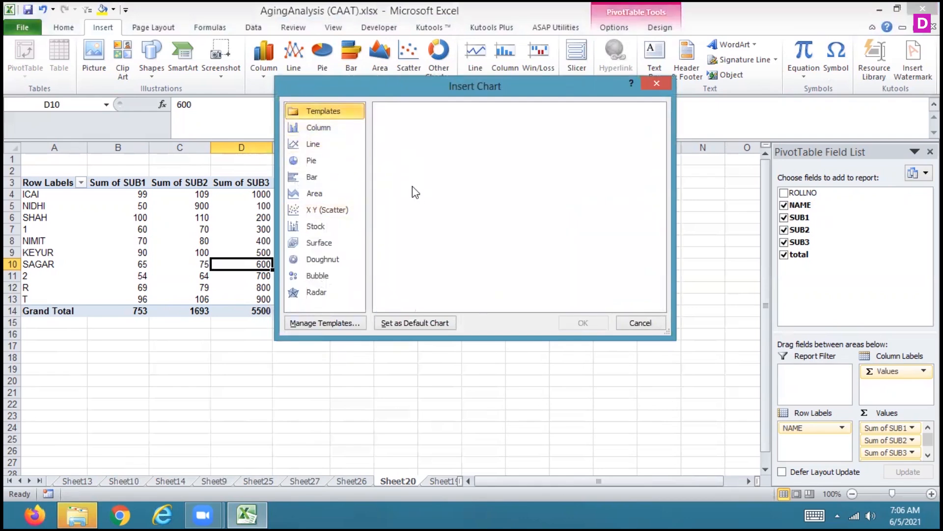
{"action": "left_click", "coordinate": [327, 323]}
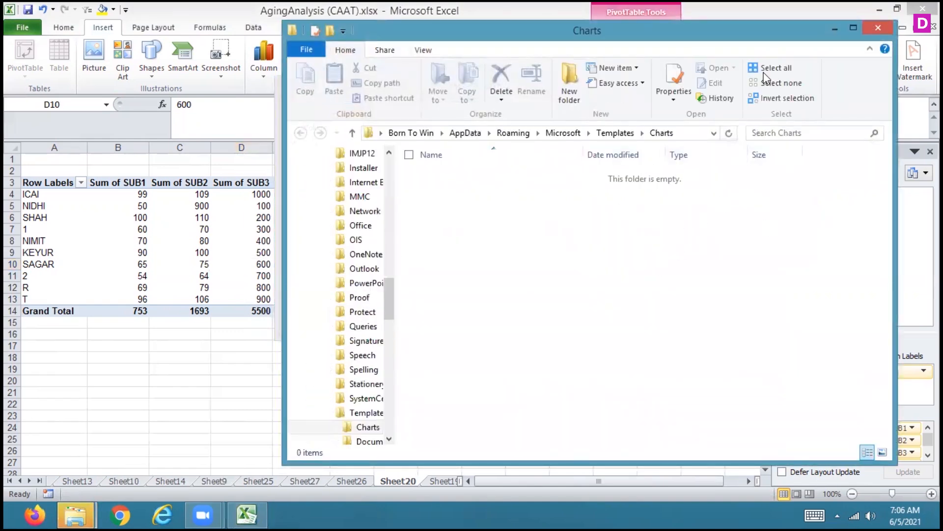
{"action": "left_click", "coordinate": [878, 28]}
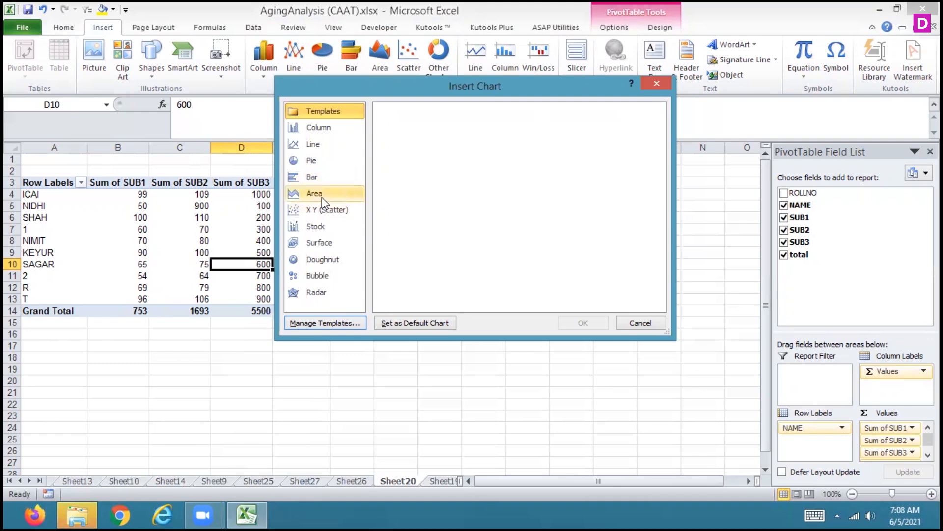
Review the Bar, Area, X Y (Scatter), Stock, Surface, Bubble, Radar and Column chart categories, and leave without inserting a chart
{"action": "left_click", "coordinate": [321, 184]}
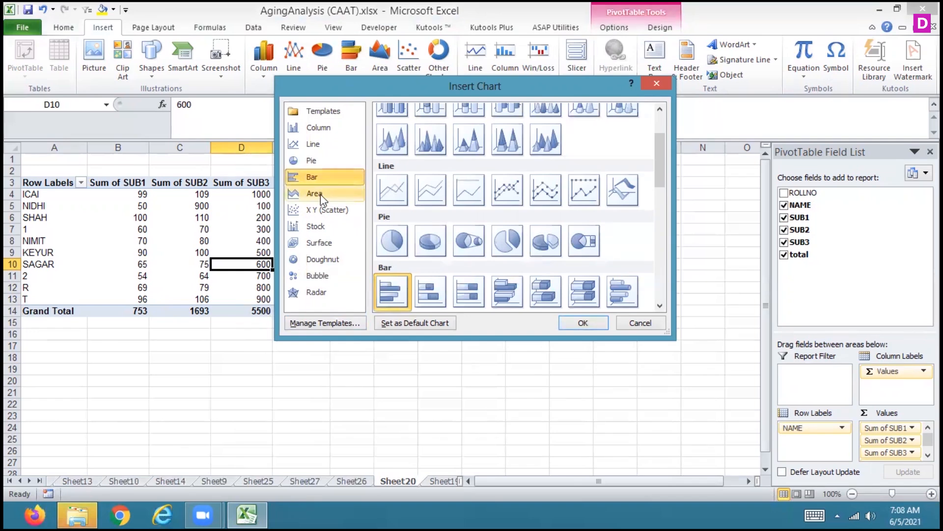
{"action": "left_click", "coordinate": [320, 193]}
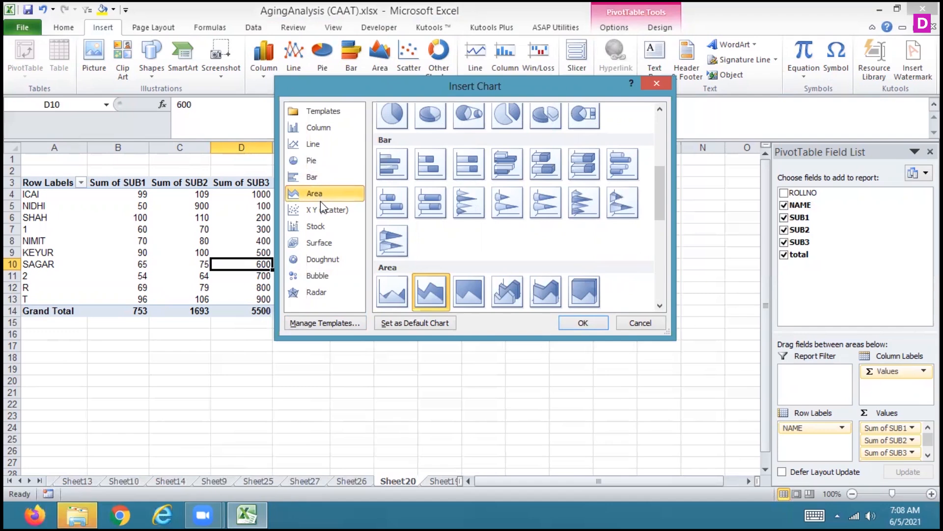
{"action": "left_click", "coordinate": [322, 212]}
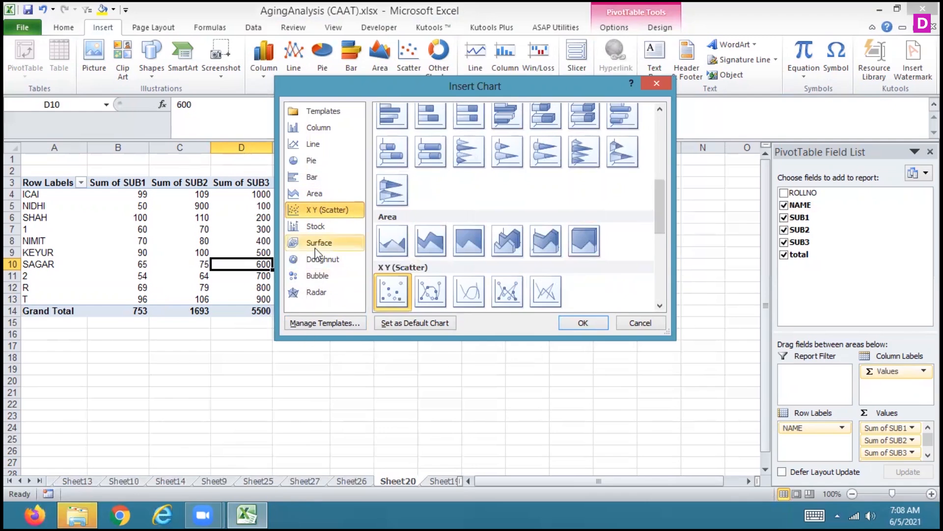
{"action": "left_click", "coordinate": [310, 231]}
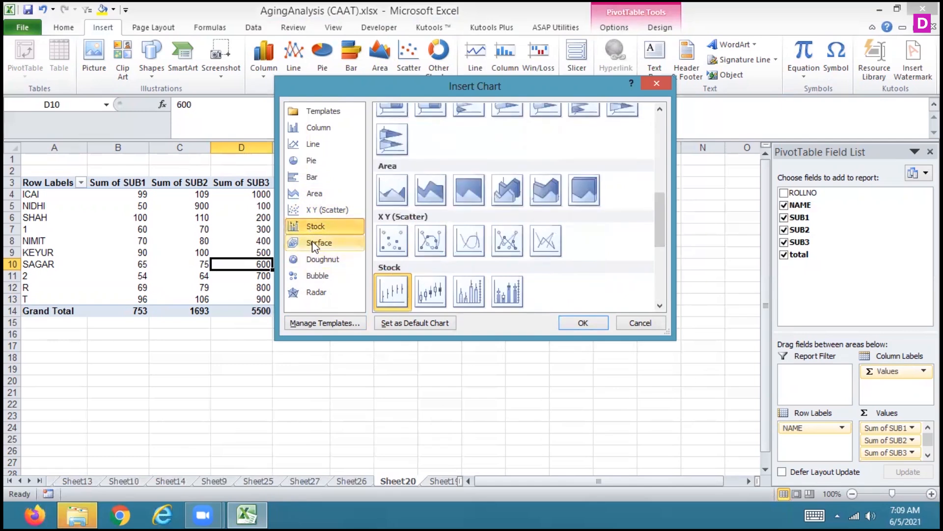
{"action": "left_click", "coordinate": [315, 245]}
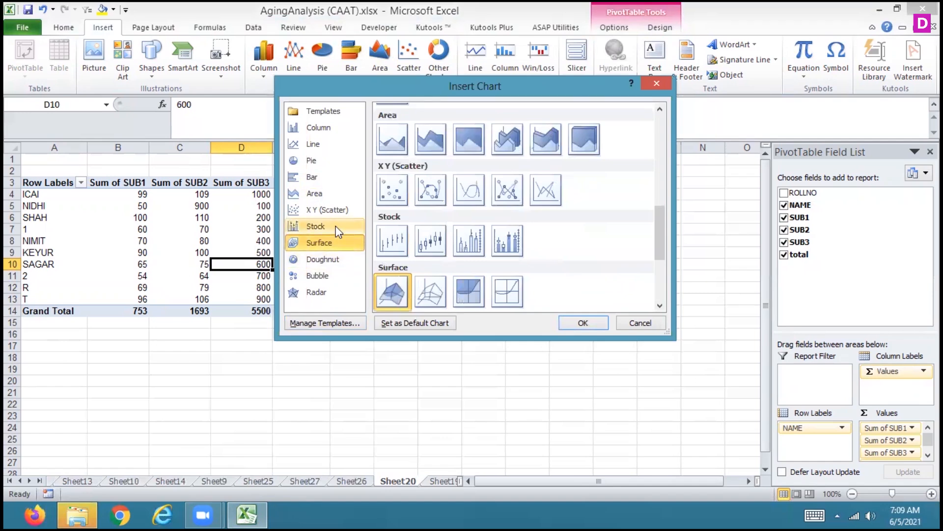
{"action": "left_click", "coordinate": [314, 275]}
{"action": "left_click", "coordinate": [317, 293]}
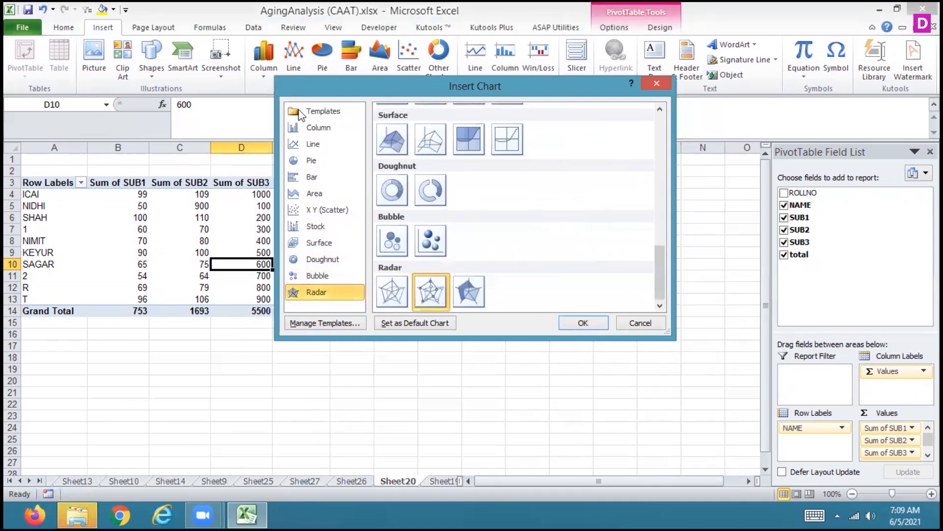
{"action": "left_click", "coordinate": [304, 132]}
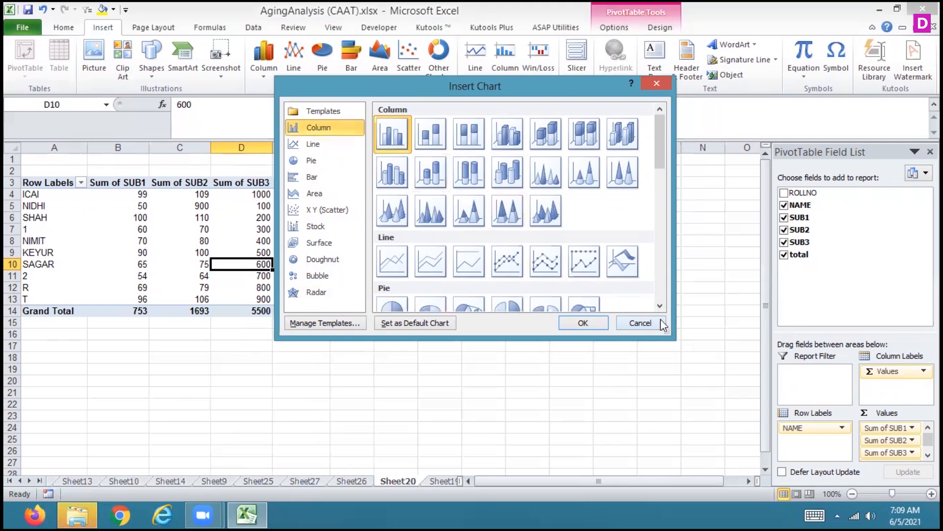
{"action": "left_click", "coordinate": [640, 322]}
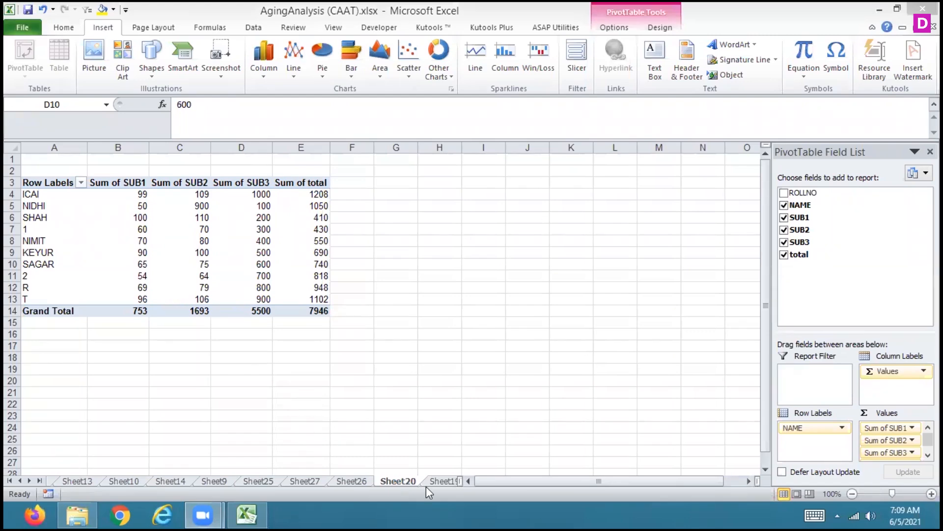
Check the source data on Sheet19, return to the PivotTable on Sheet20 and insert a 2-D clustered column PivotChart
{"action": "left_click", "coordinate": [445, 481]}
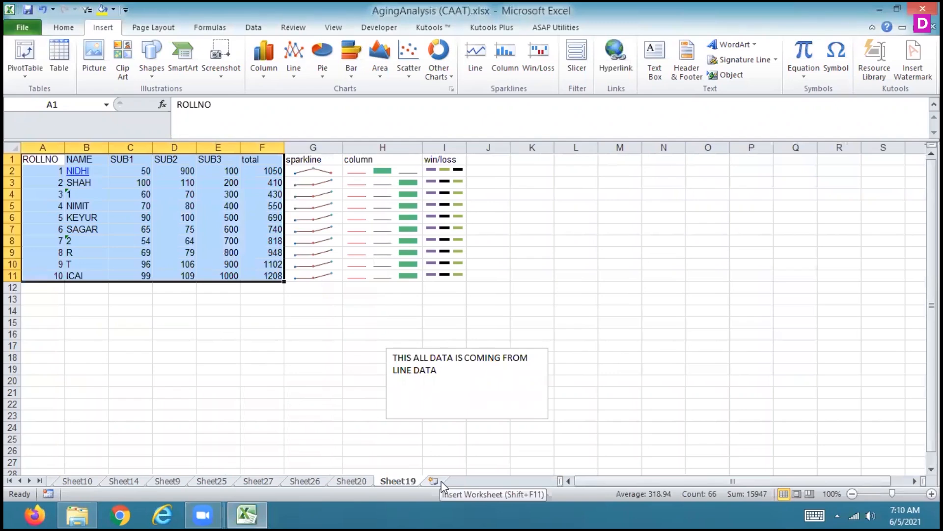
{"action": "left_click", "coordinate": [364, 480]}
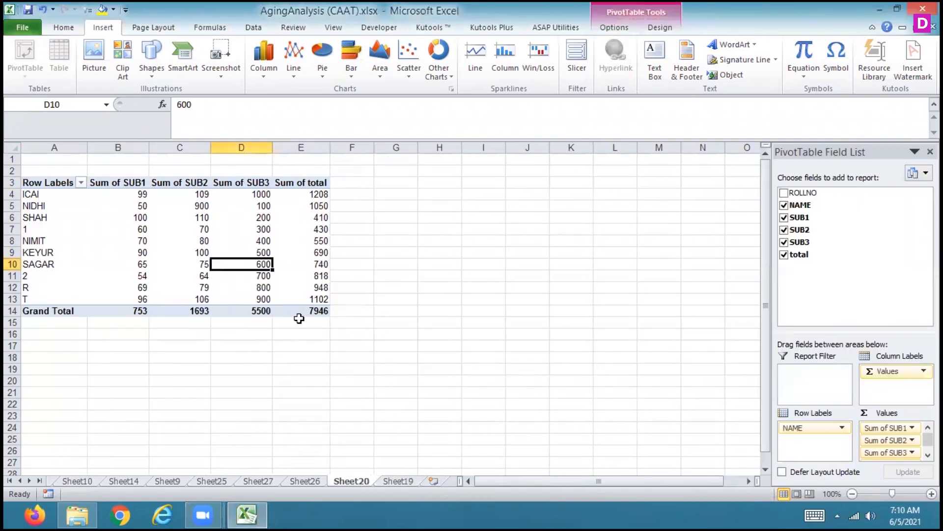
{"action": "mouse_move", "coordinate": [121, 225]}
{"action": "left_click", "coordinate": [265, 73]}
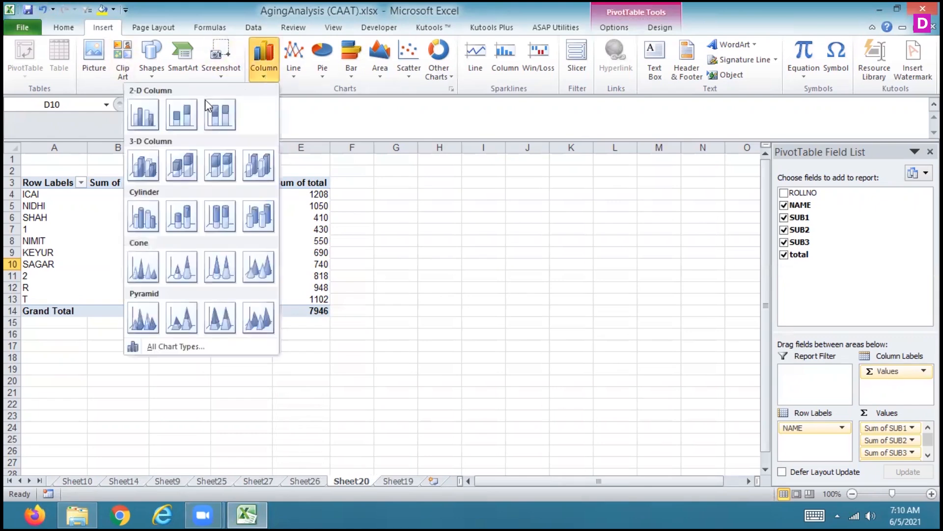
{"action": "left_click", "coordinate": [156, 113]}
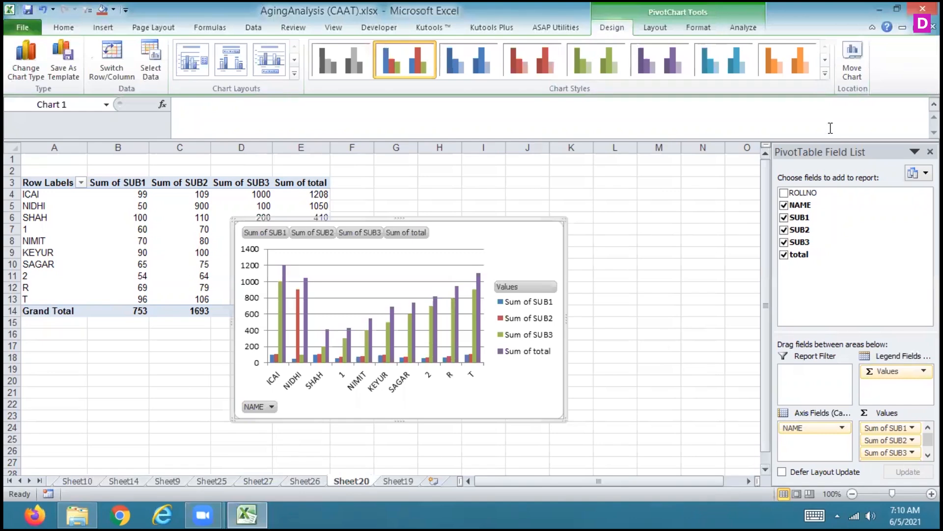
Apply the black-background chart style with red columns to the PivotChart, and change it to the multicoloured black-background style
{"action": "left_click", "coordinate": [826, 73]}
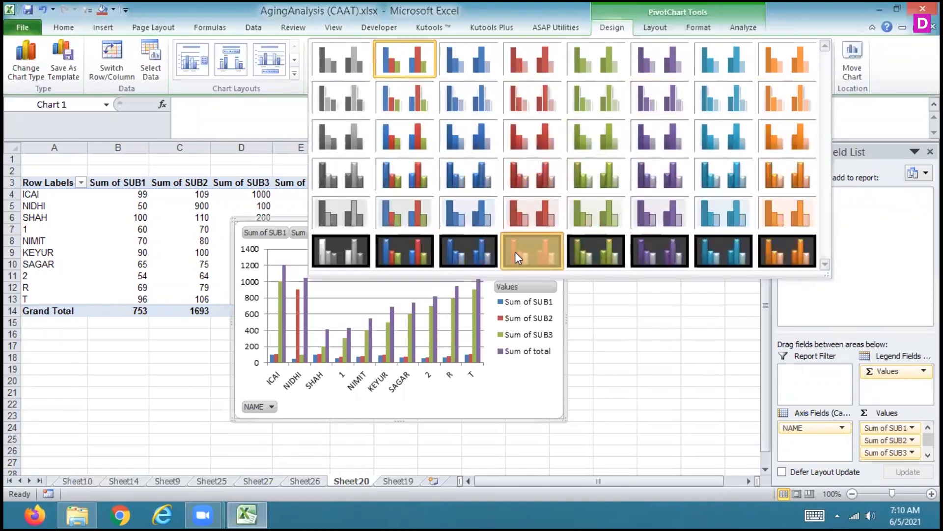
{"action": "left_click", "coordinate": [514, 252]}
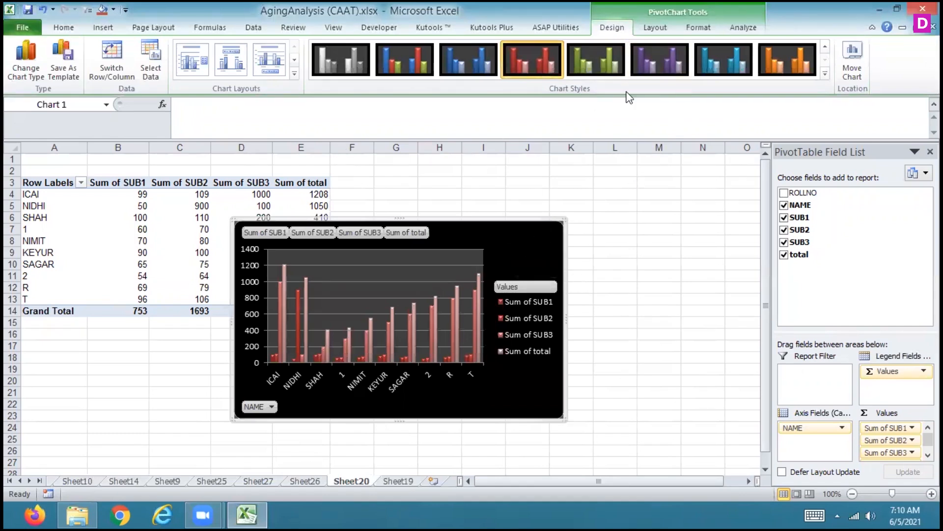
{"action": "left_click", "coordinate": [403, 64]}
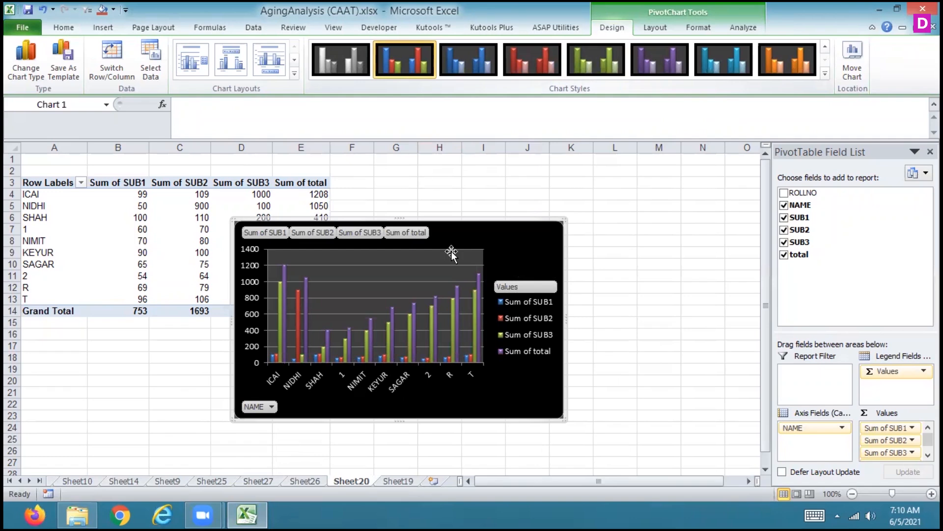
{"action": "left_click", "coordinate": [304, 480]}
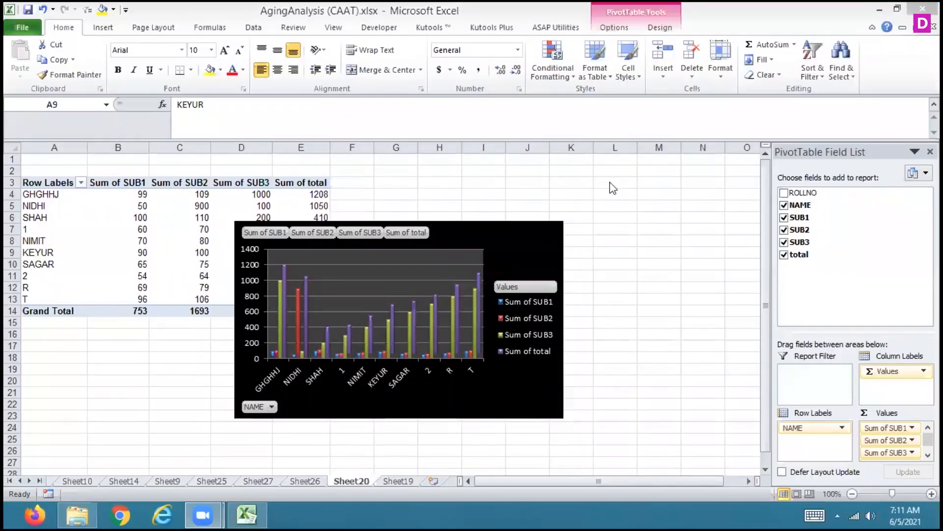
Select the PivotChart and reapply the multicoloured black-background chart style to it
{"action": "left_click", "coordinate": [536, 236]}
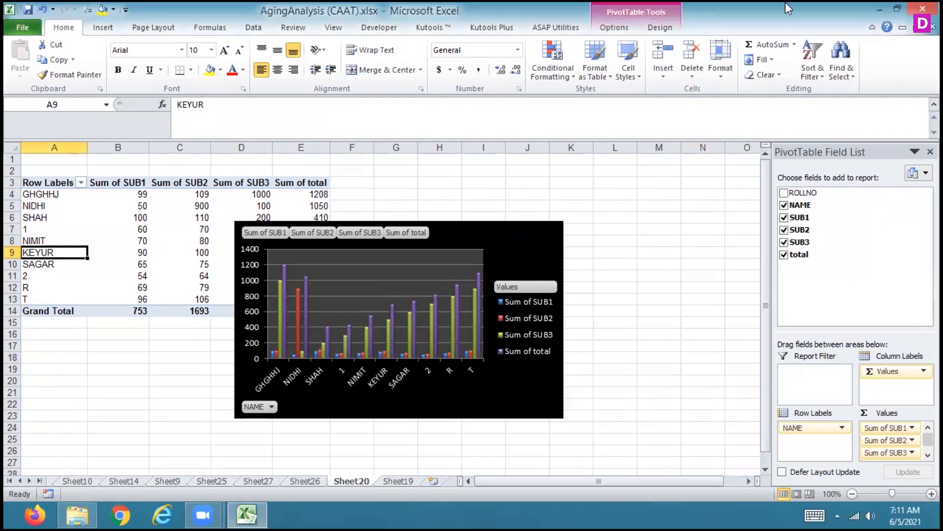
{"action": "left_click", "coordinate": [660, 27]}
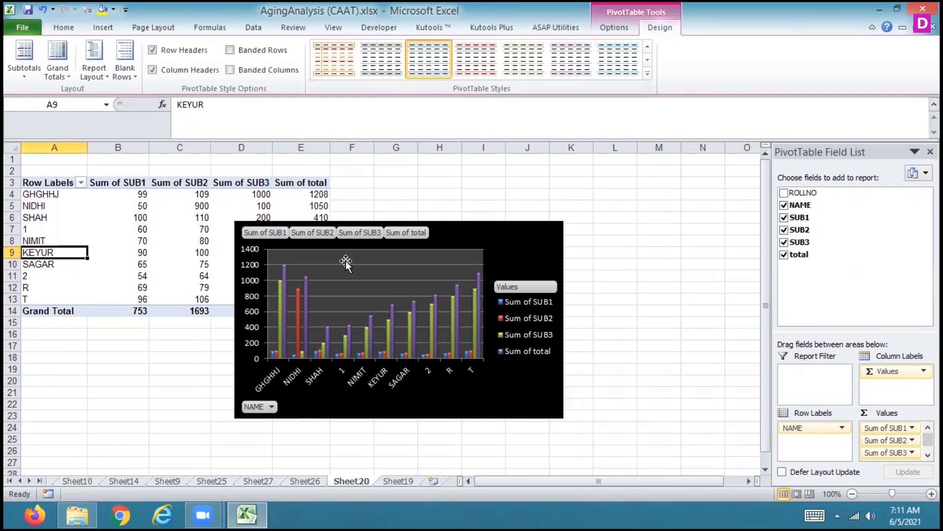
{"action": "left_click", "coordinate": [517, 246]}
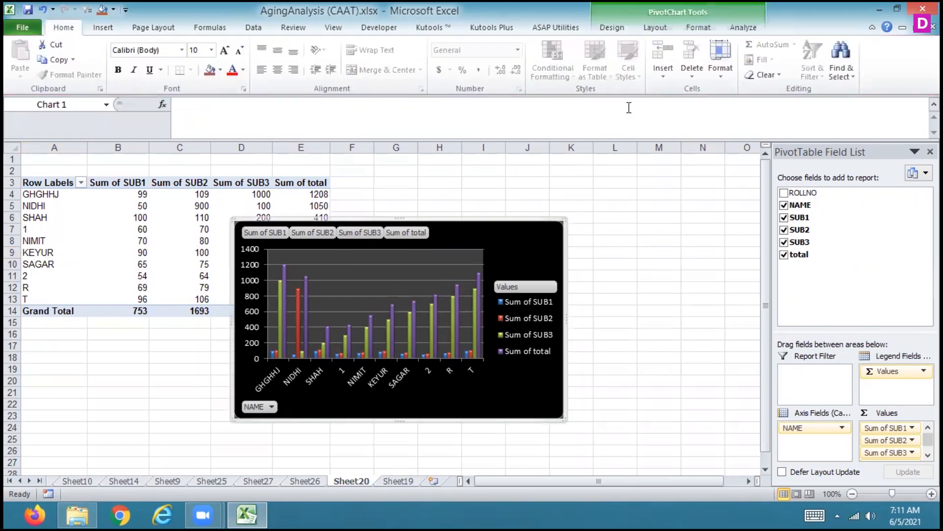
{"action": "left_click", "coordinate": [742, 28]}
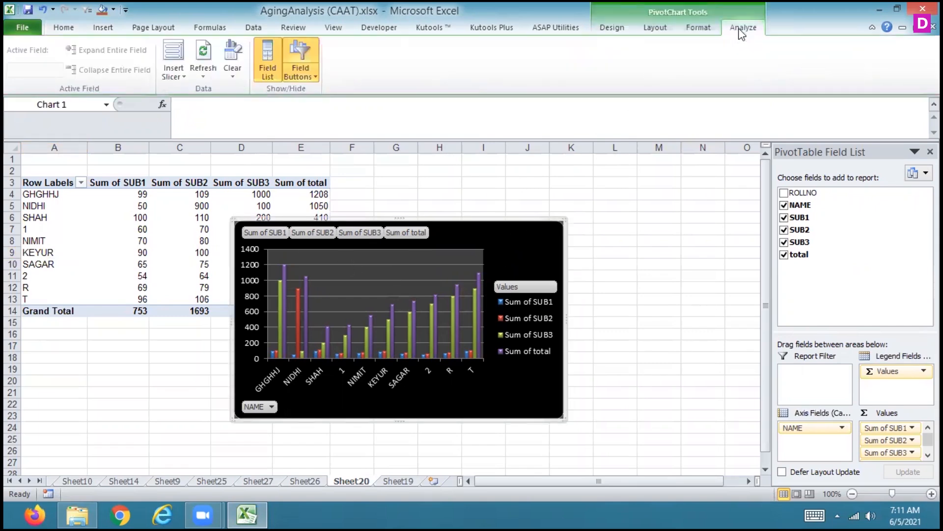
{"action": "left_click", "coordinate": [648, 31]}
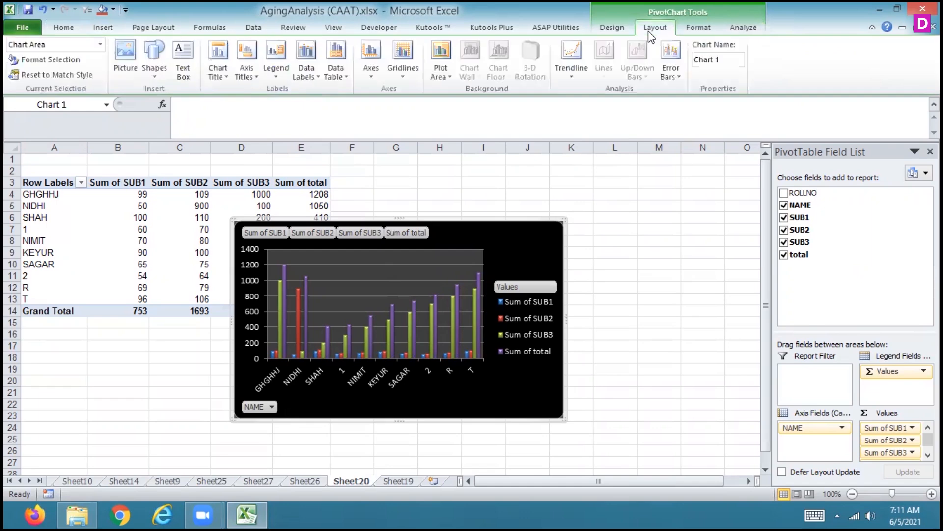
{"action": "left_click", "coordinate": [611, 28]}
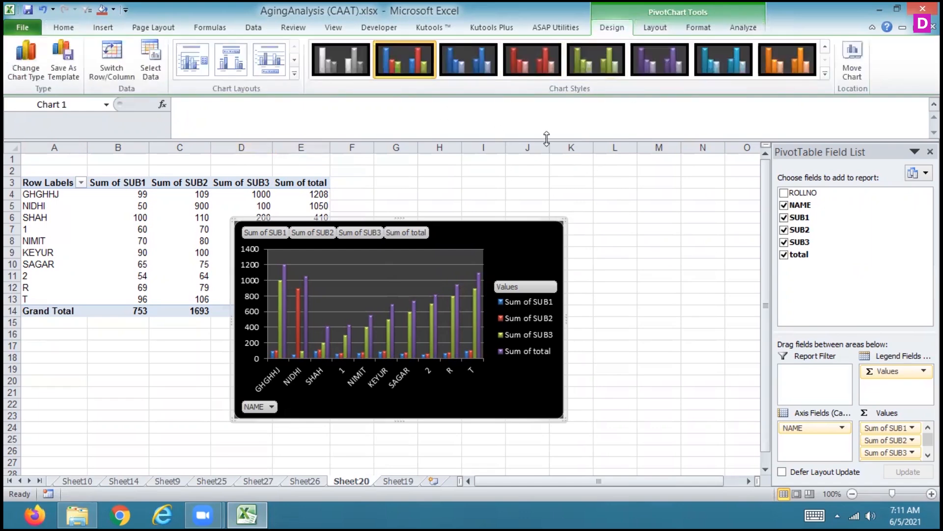
{"action": "left_click", "coordinate": [826, 74]}
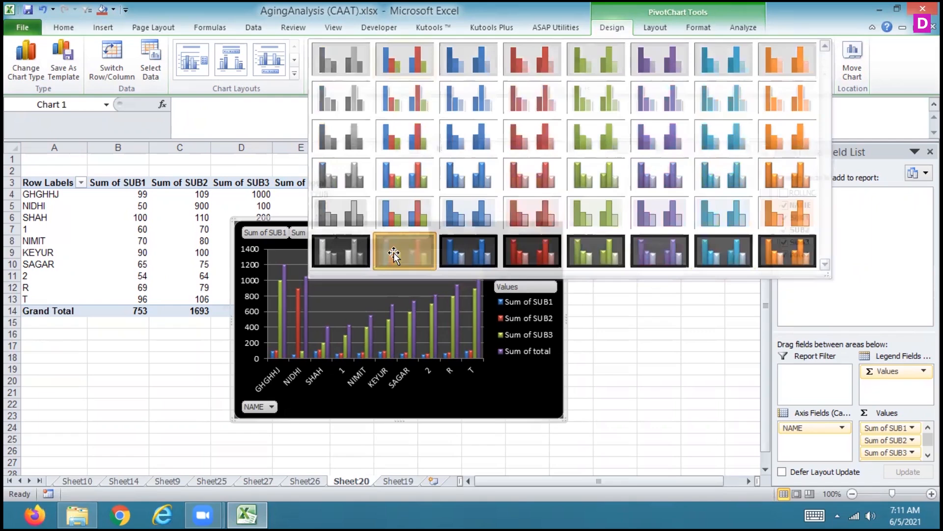
{"action": "left_click", "coordinate": [395, 252]}
{"action": "mouse_move", "coordinate": [480, 342]}
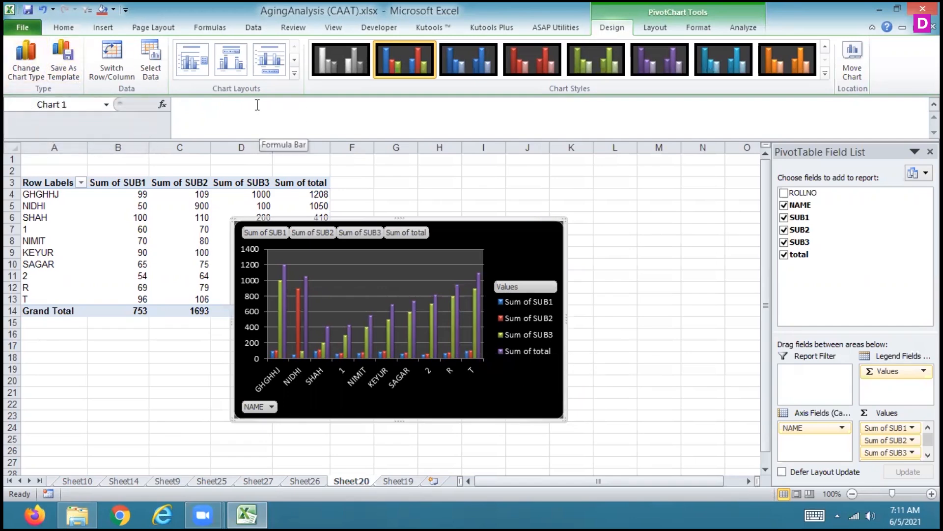
Try chart layouts with a title, axis titles and a data table, ending on the untitled one with data labels and the legend below
{"action": "left_click", "coordinate": [293, 73]}
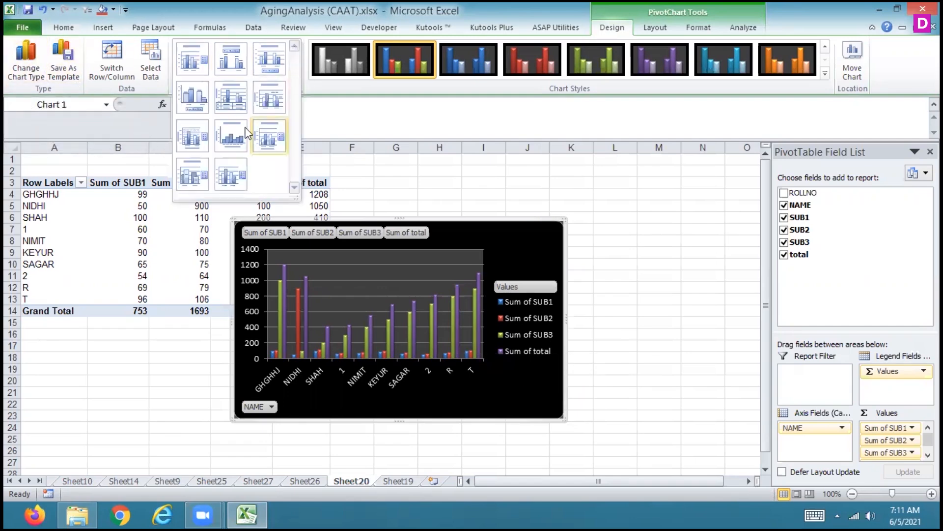
{"action": "left_click", "coordinate": [231, 169]}
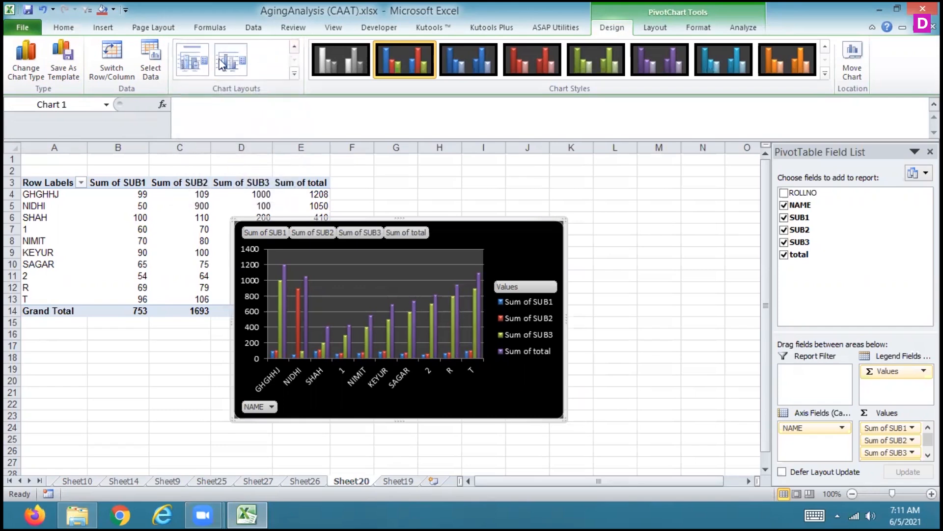
{"action": "left_click", "coordinate": [194, 55]}
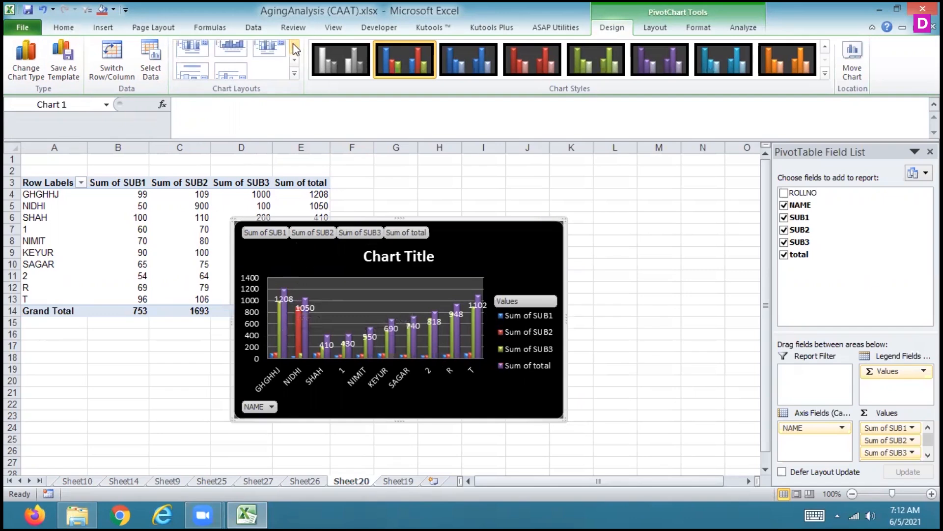
{"action": "left_click", "coordinate": [230, 63]}
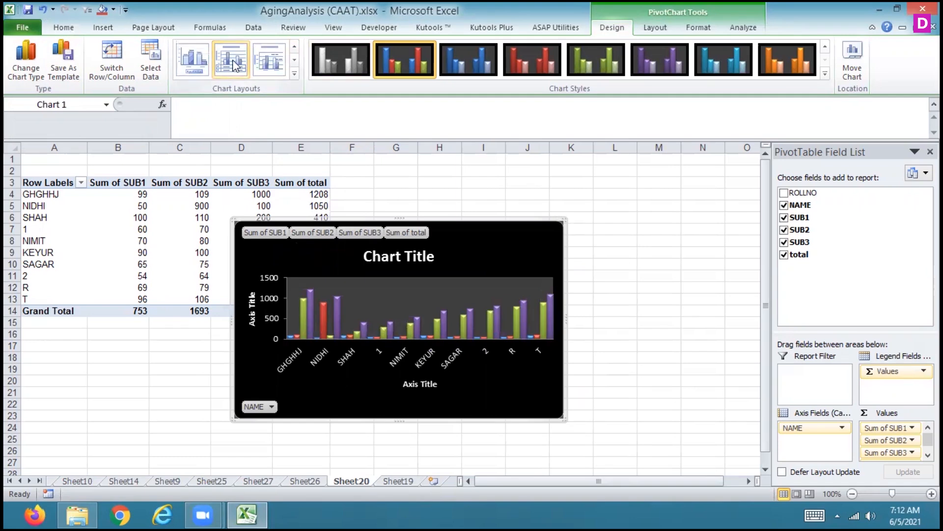
{"action": "left_click", "coordinate": [236, 66]}
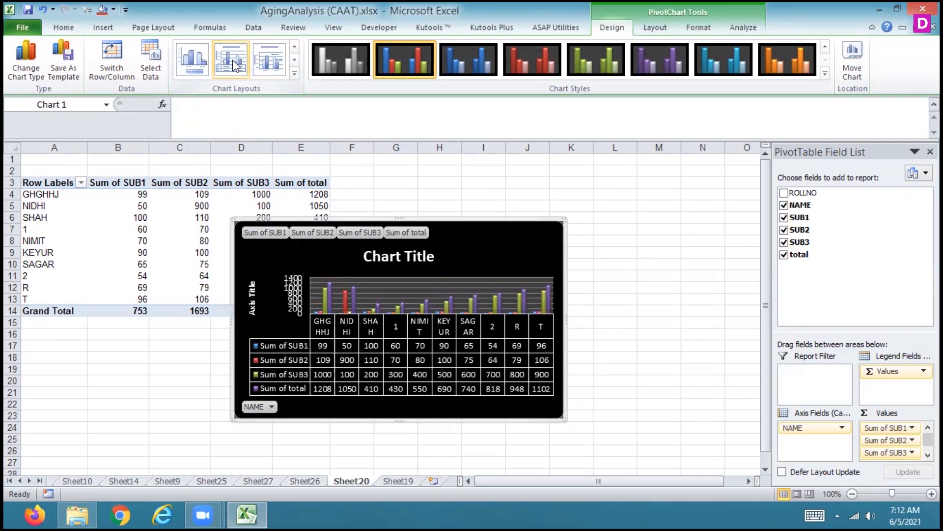
{"action": "left_click", "coordinate": [197, 60]}
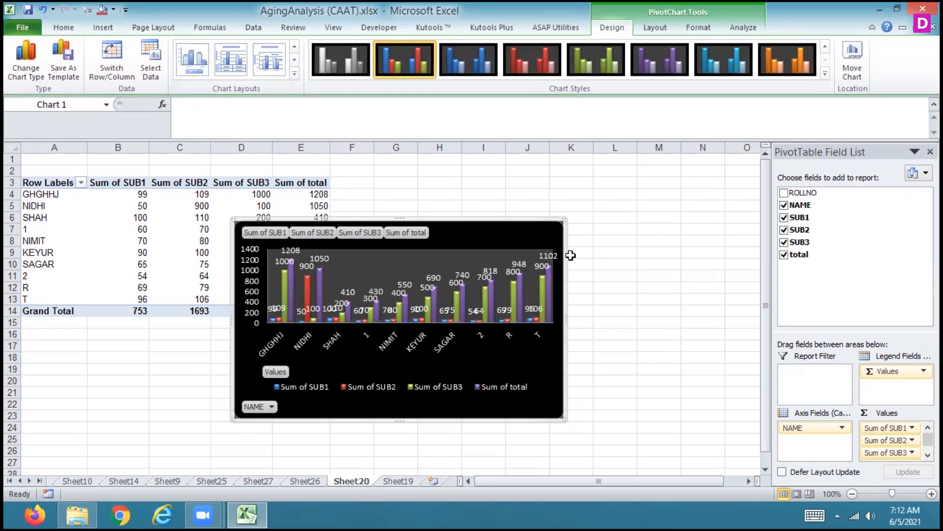
Insert a slicer for the NAME field from the PivotChart's analysis options
{"action": "key", "text": "alt+j"}
{"action": "key", "text": "a"}
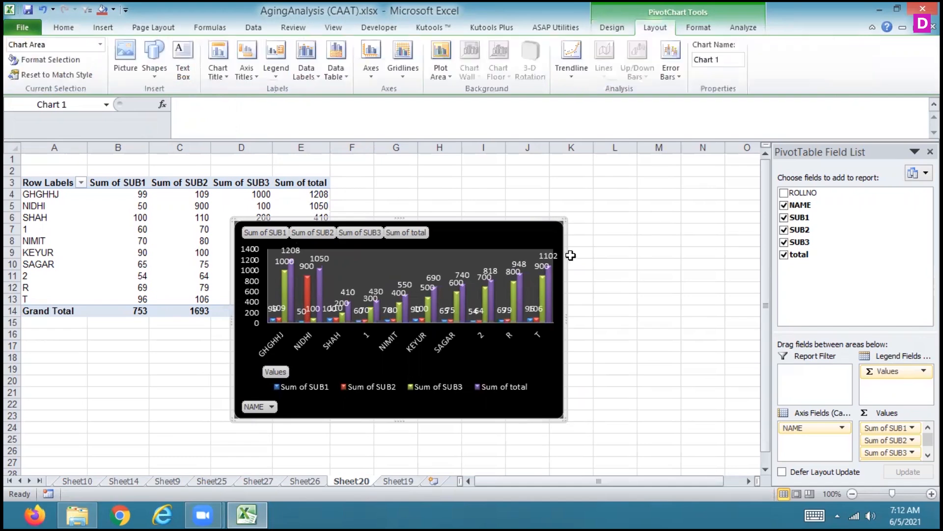
{"action": "left_click", "coordinate": [688, 30]}
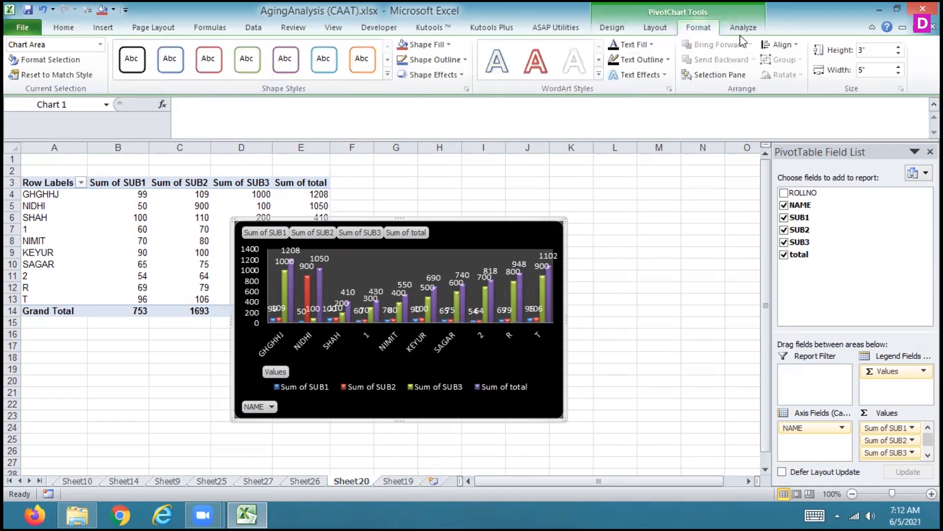
{"action": "left_click", "coordinate": [740, 34]}
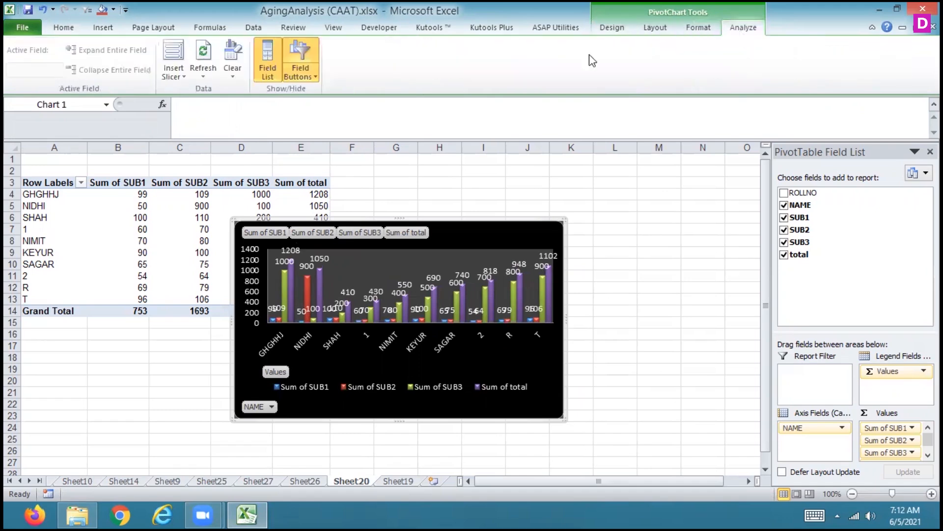
{"action": "left_click", "coordinate": [173, 55]}
{"action": "left_click", "coordinate": [620, 184]}
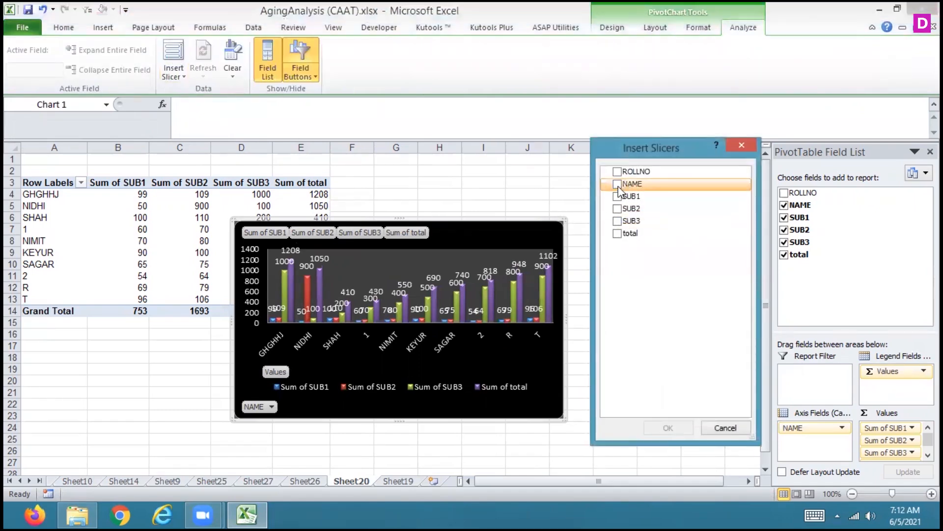
{"action": "left_click", "coordinate": [669, 428]}
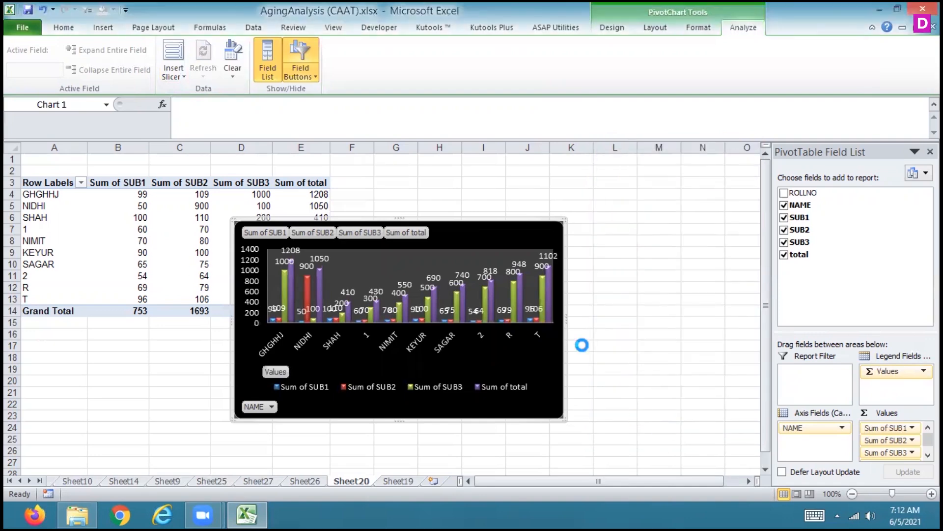
Move the NAME slicer clear of the chart to about columns P to R, filtering it to a single student
{"action": "left_click_drag", "start_coordinate": [368, 234], "coordinate": [569, 206]}
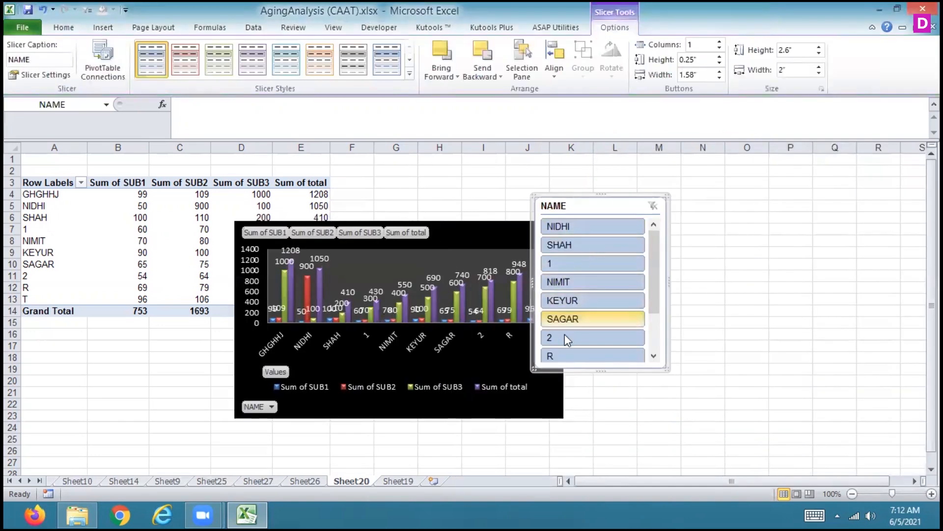
{"action": "left_click", "coordinate": [556, 316]}
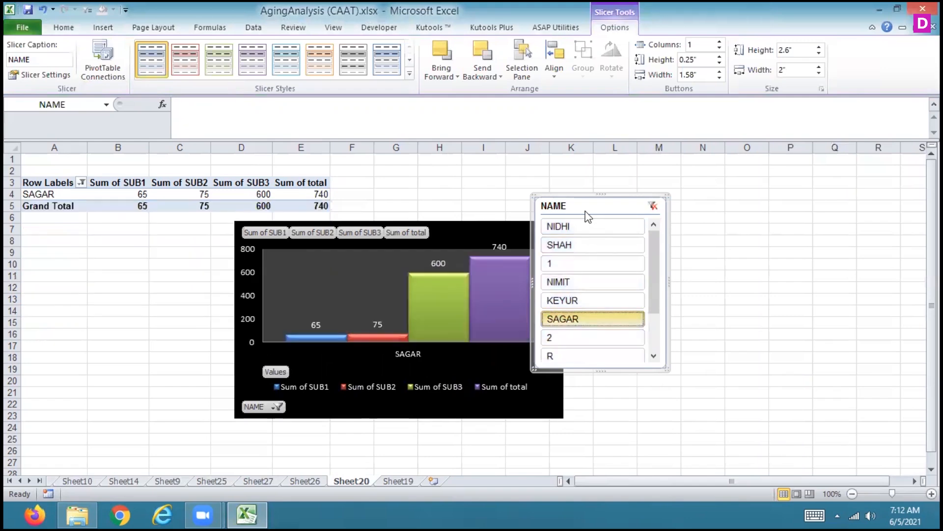
{"action": "left_click_drag", "start_coordinate": [586, 203], "coordinate": [814, 199]}
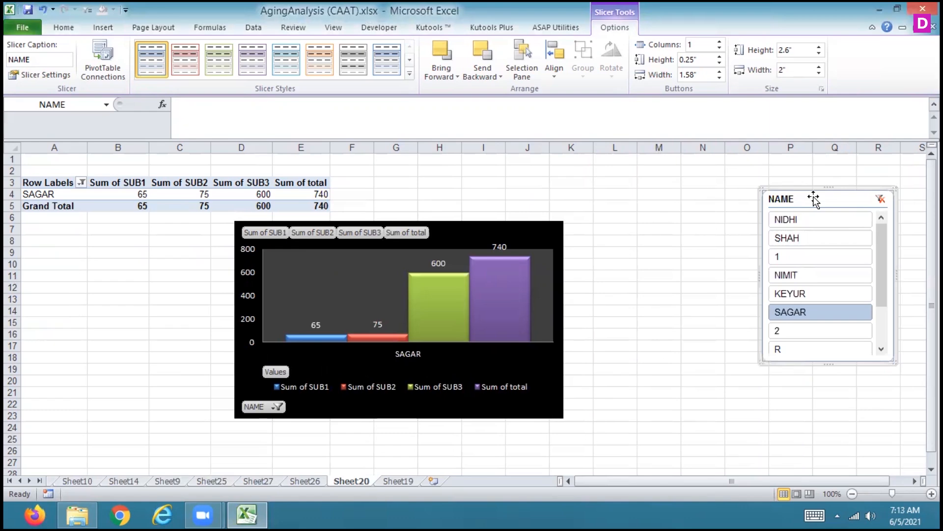
Filter the PivotTable and chart with the NAME slicer one student at a time, including the entries R, T, 2 and GHGHHJ
{"action": "left_click", "coordinate": [807, 274]}
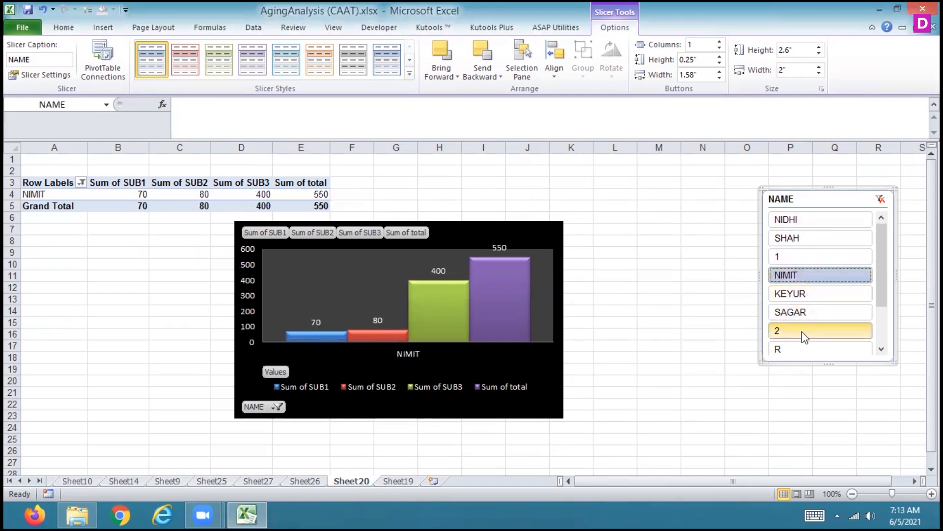
{"action": "left_click", "coordinate": [798, 349]}
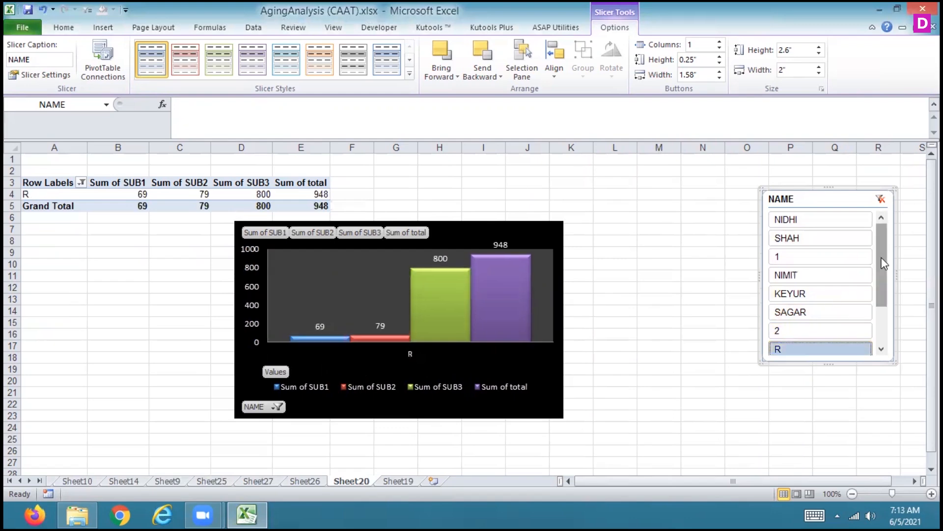
{"action": "left_click_drag", "start_coordinate": [880, 263], "coordinate": [874, 366]}
{"action": "left_click", "coordinate": [814, 331]}
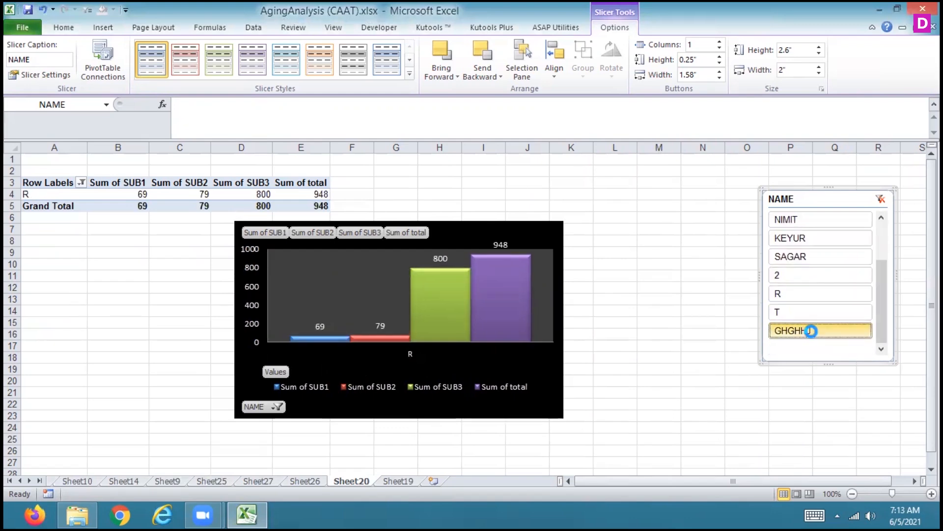
{"action": "left_click", "coordinate": [781, 312]}
{"action": "left_click", "coordinate": [780, 296]}
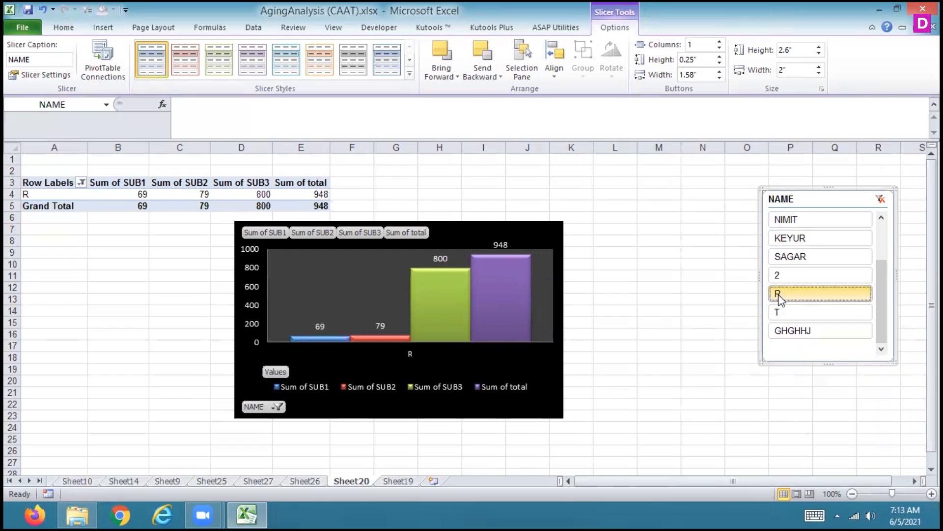
{"action": "left_click", "coordinate": [780, 275]}
{"action": "left_click", "coordinate": [781, 238]}
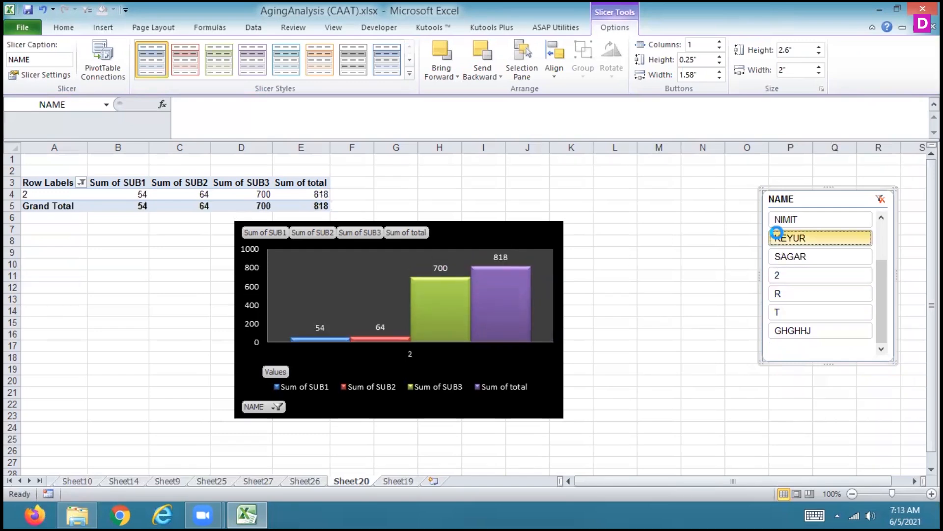
{"action": "left_click", "coordinate": [781, 217]}
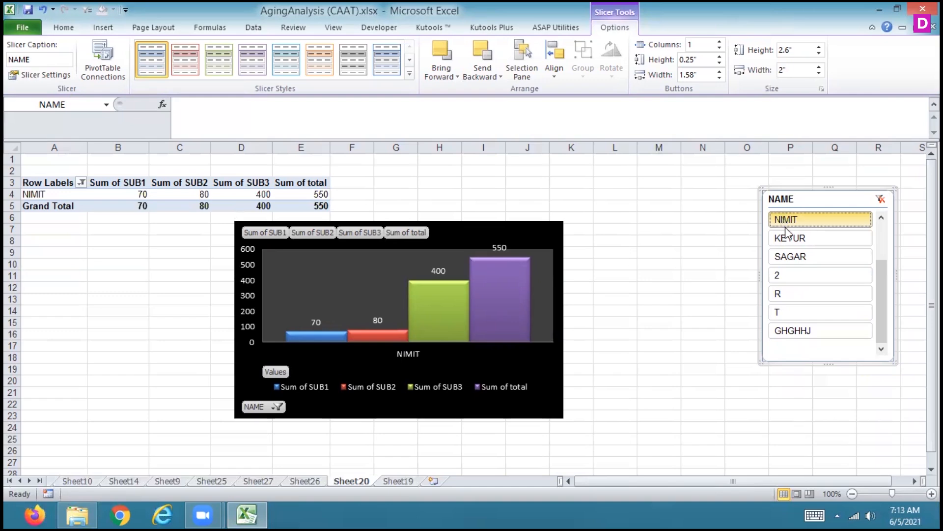
Step the NAME slicer down through its remaining entries one by one and leave the filter on GHGHHJ
{"action": "left_click", "coordinate": [793, 238]}
{"action": "left_click", "coordinate": [792, 258]}
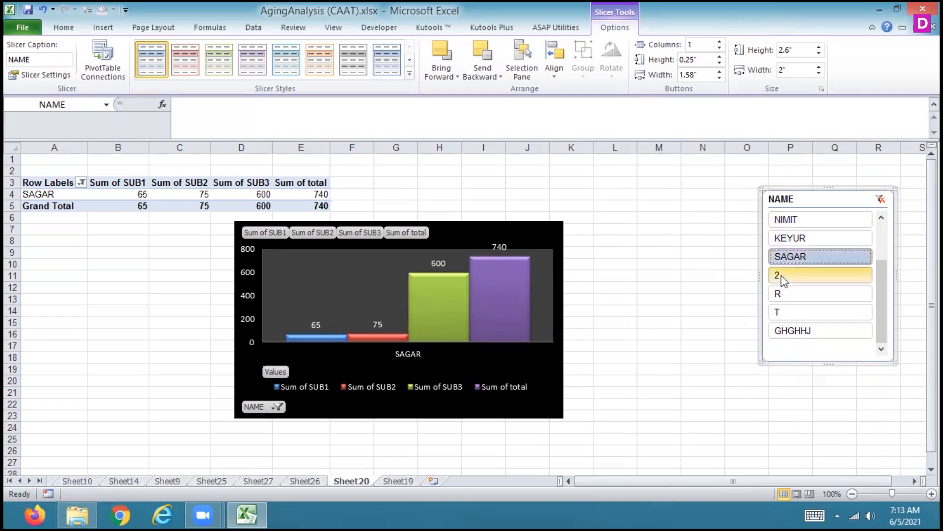
{"action": "left_click", "coordinate": [782, 276]}
{"action": "left_click", "coordinate": [784, 294]}
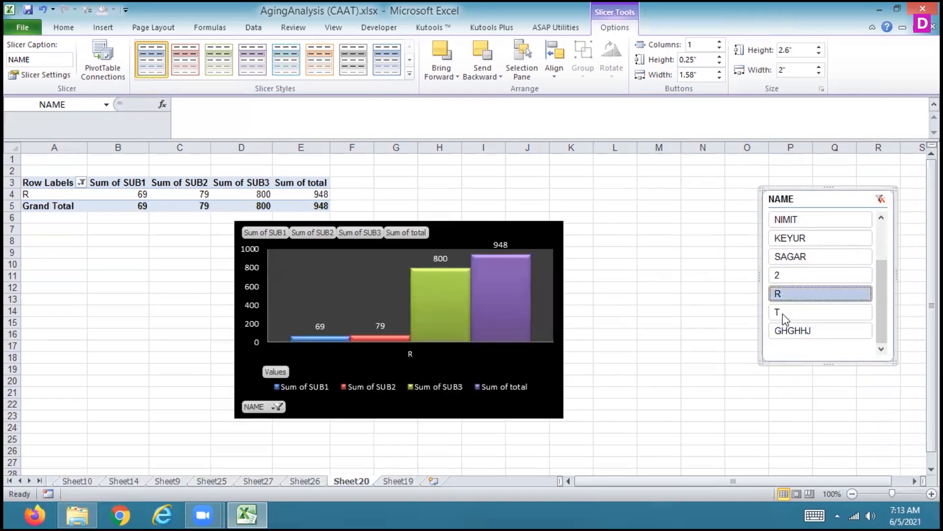
{"action": "left_click", "coordinate": [788, 312]}
{"action": "left_click", "coordinate": [793, 332]}
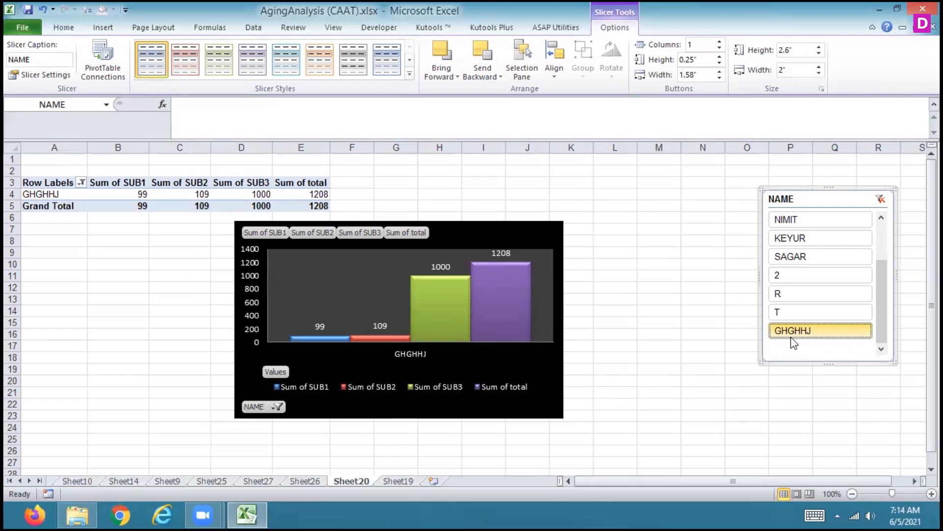
Try the light orange style on the NAME slicer, followed by the dark aqua, green, red and blue styles
{"action": "left_click", "coordinate": [318, 64]}
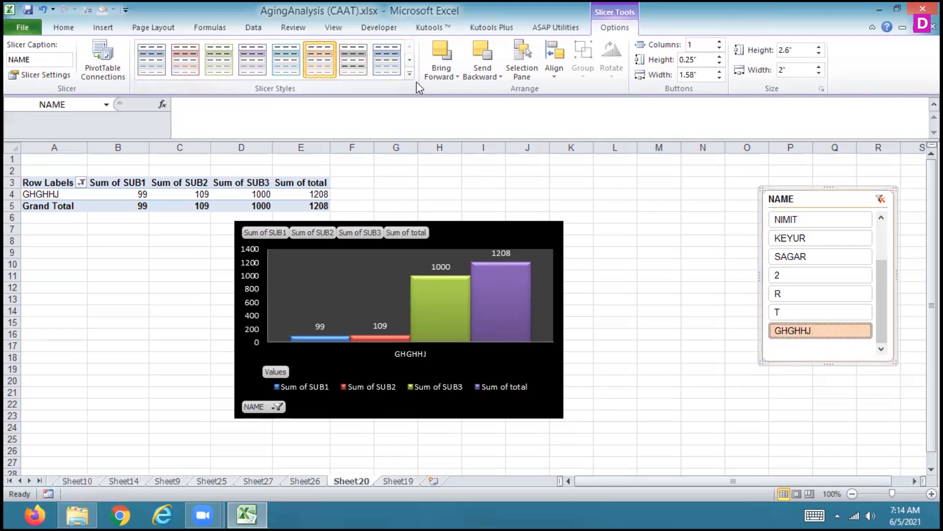
{"action": "left_click", "coordinate": [410, 73]}
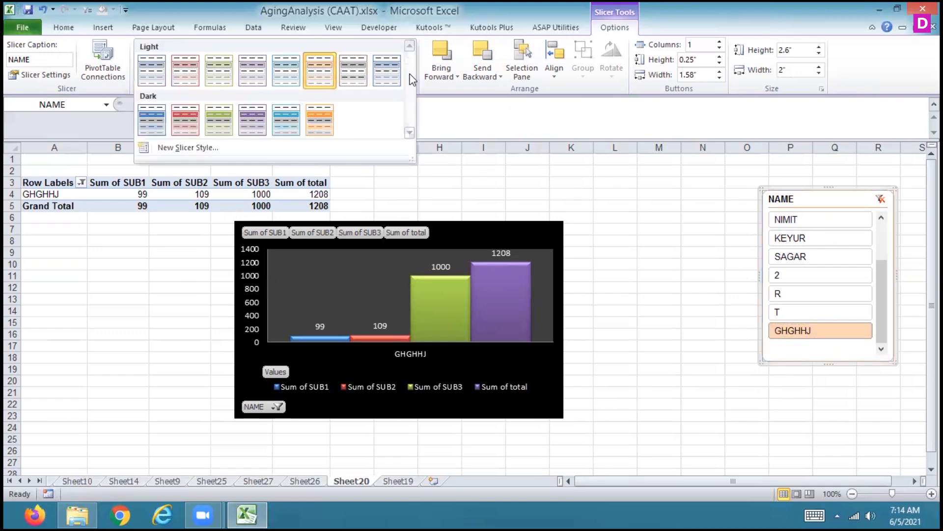
{"action": "left_click", "coordinate": [278, 133]}
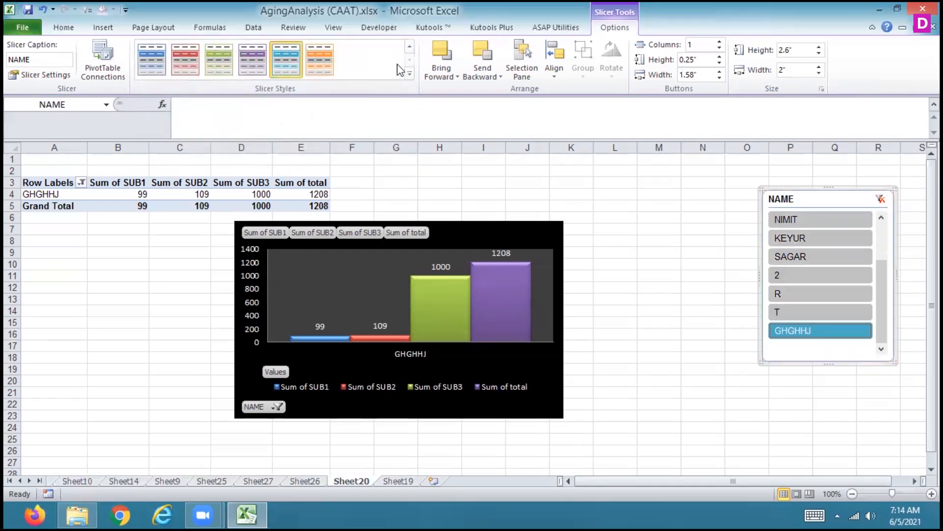
{"action": "left_click", "coordinate": [414, 72]}
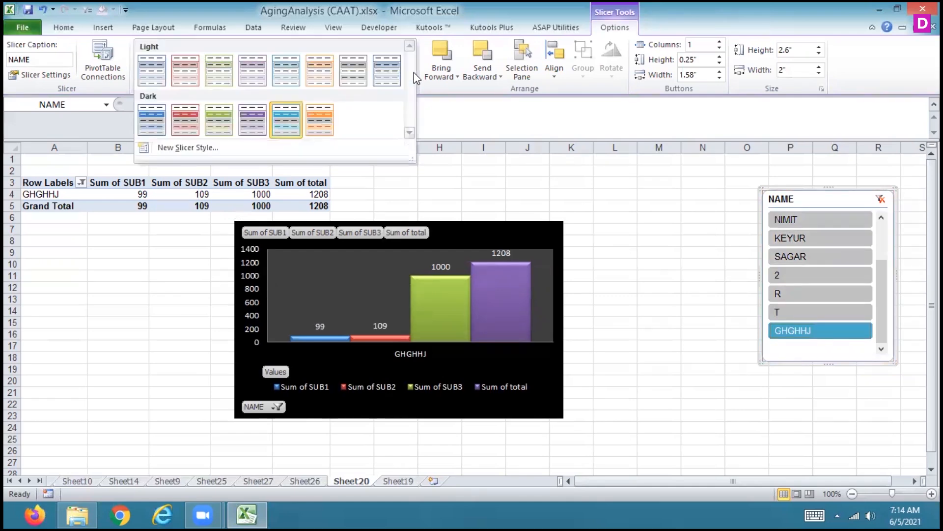
{"action": "left_click", "coordinate": [219, 120]}
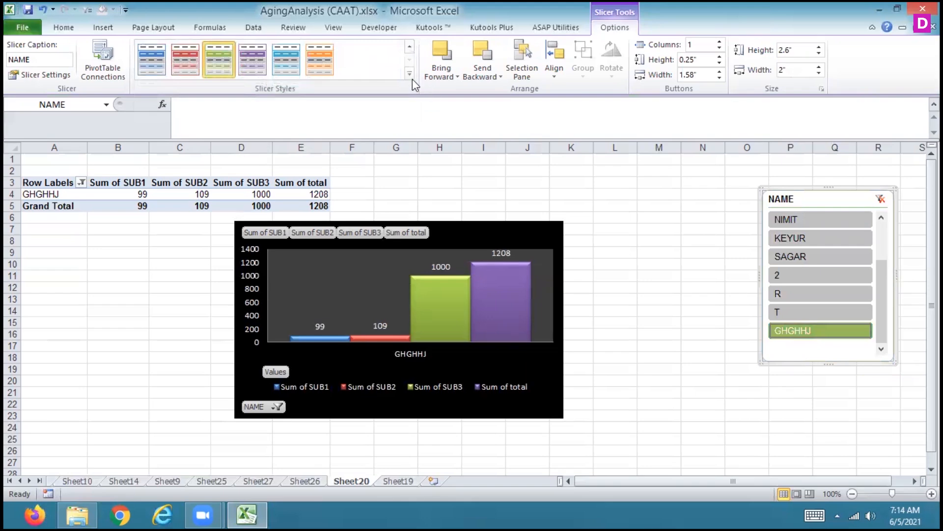
{"action": "left_click", "coordinate": [181, 65]}
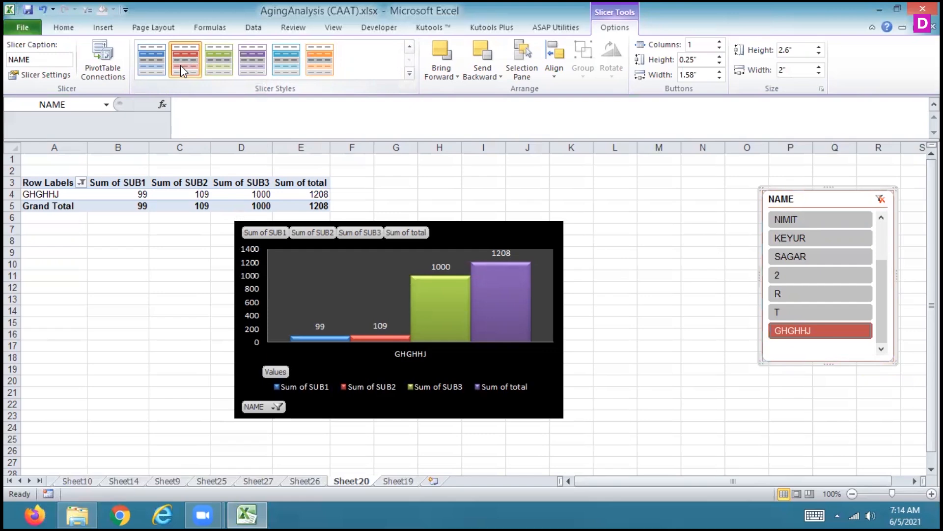
{"action": "left_click", "coordinate": [149, 63]}
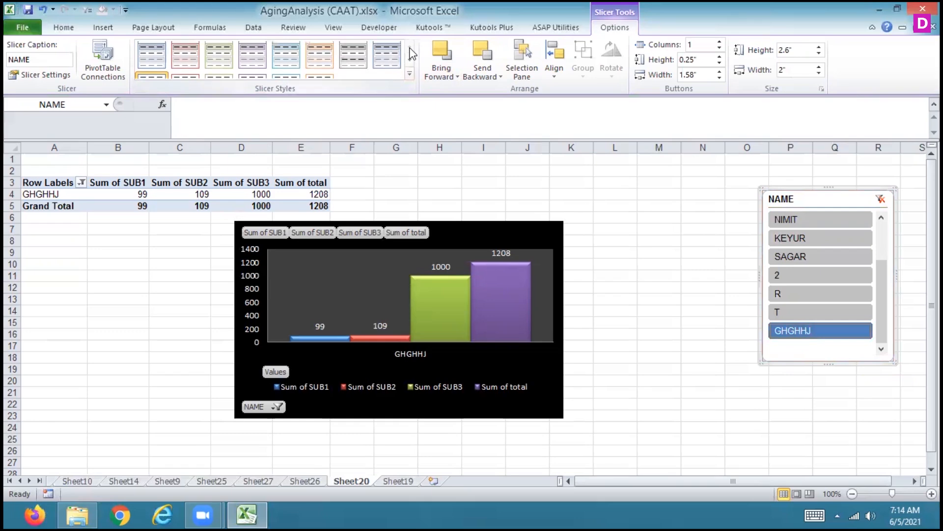
Try the light grey, aqua, purple and green styles on the NAME slicer, followed by the dark aqua style
{"action": "left_click", "coordinate": [349, 71]}
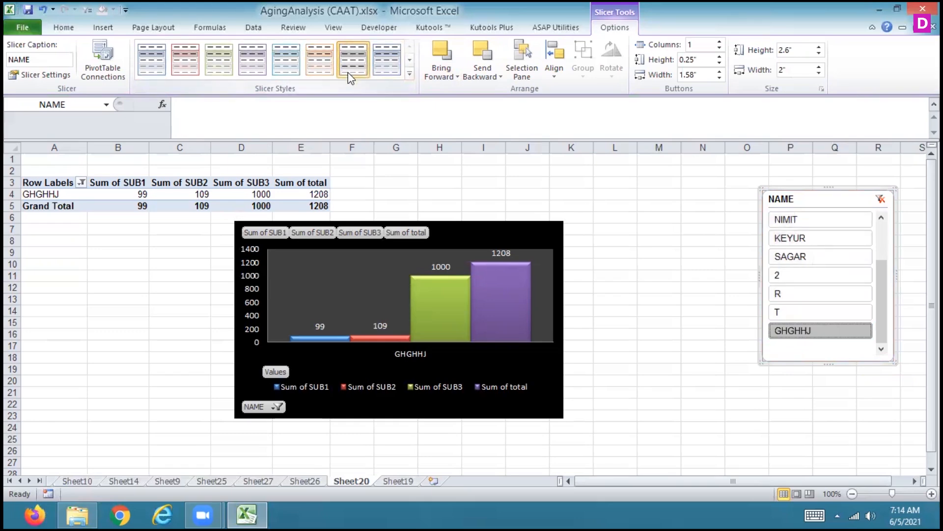
{"action": "left_click", "coordinate": [282, 69]}
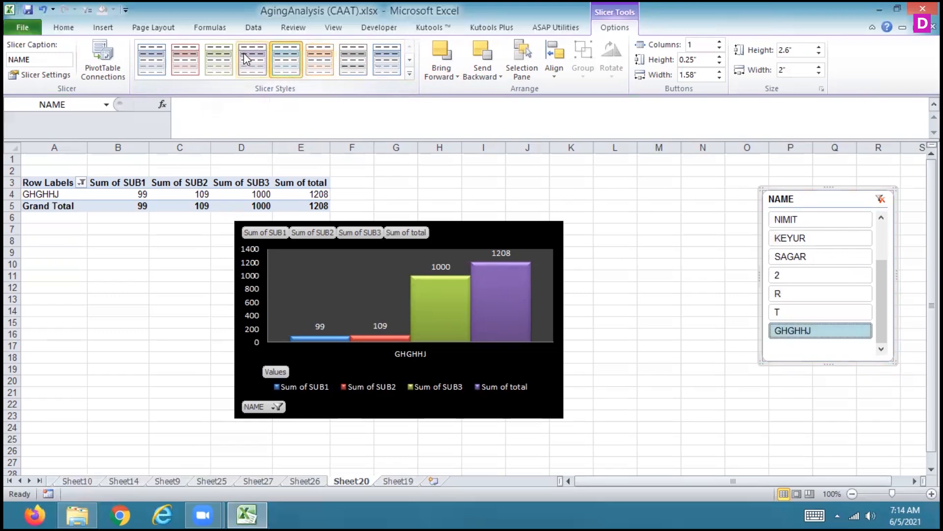
{"action": "left_click", "coordinate": [248, 66]}
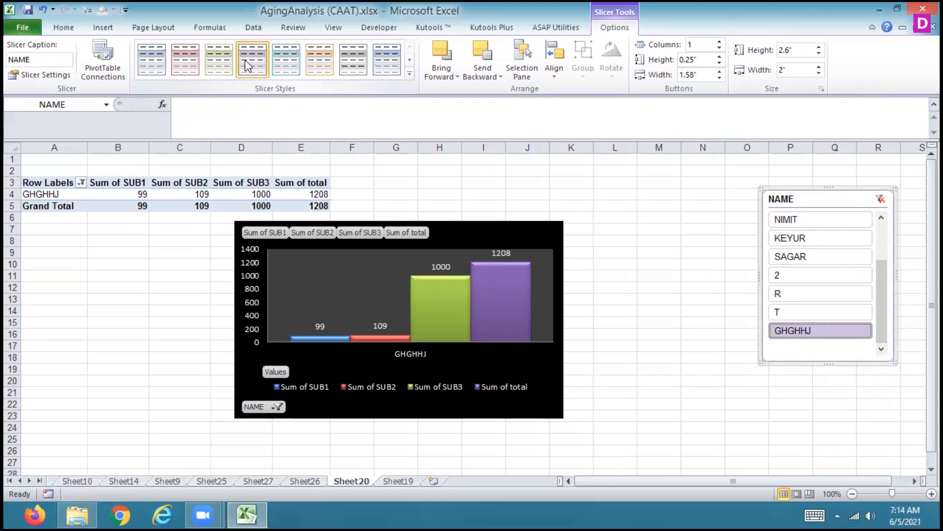
{"action": "left_click", "coordinate": [220, 55]}
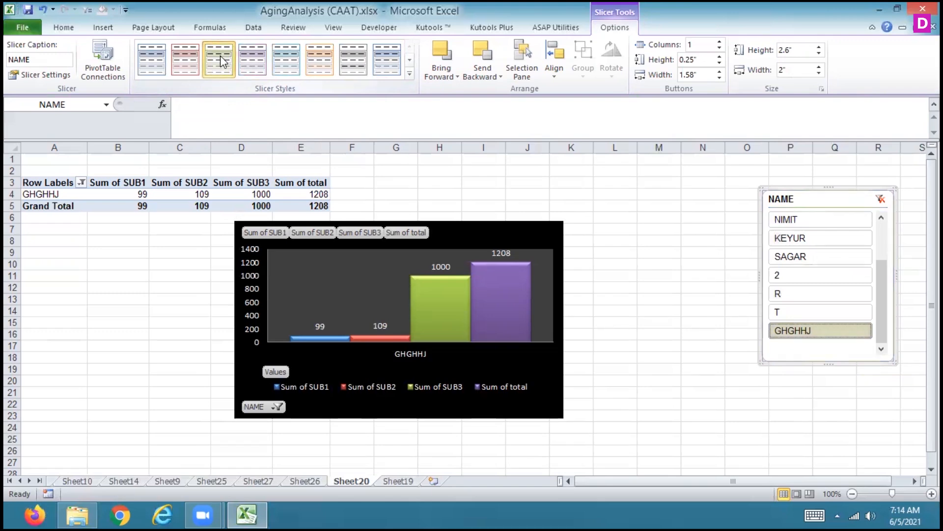
{"action": "left_click", "coordinate": [409, 74]}
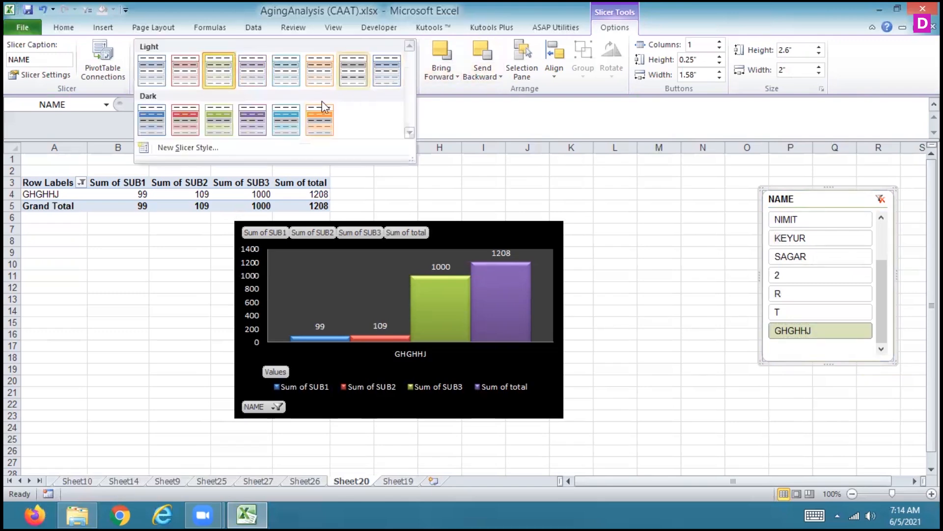
{"action": "left_click", "coordinate": [286, 119]}
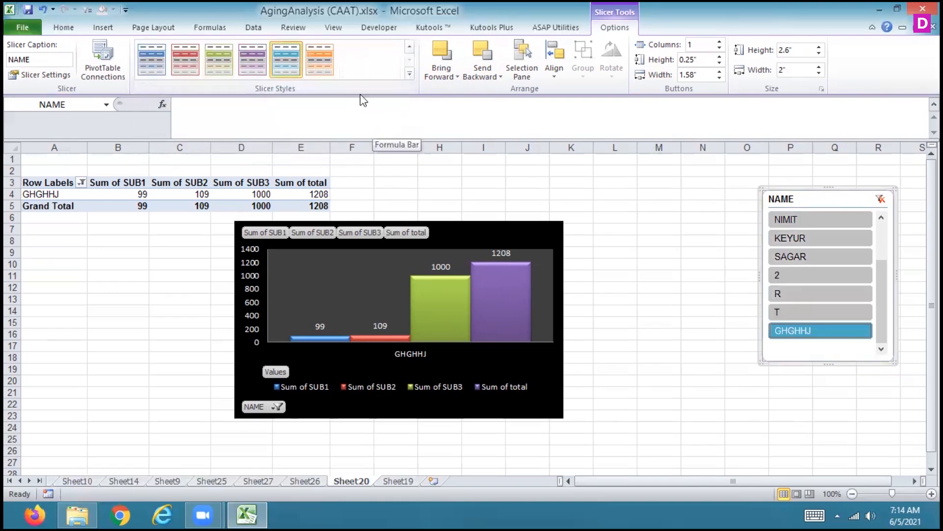
Cycle the NAME slicer through the remaining dark styles, from orange back through aqua, purple and green to blue
{"action": "left_click", "coordinate": [322, 61]}
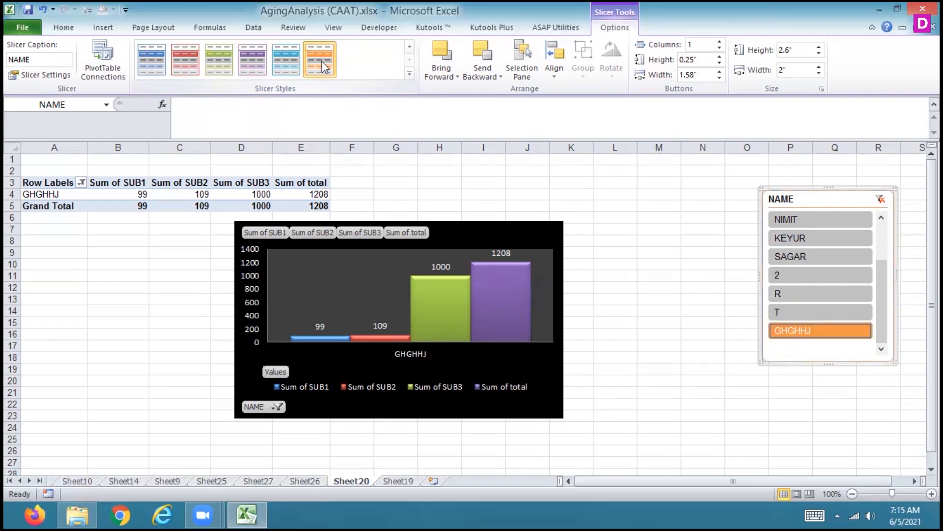
{"action": "left_click", "coordinate": [293, 64]}
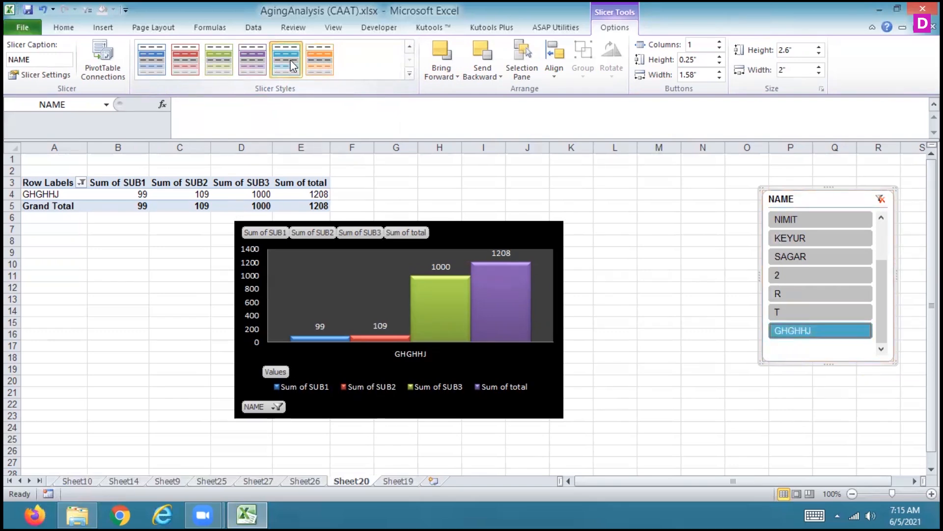
{"action": "left_click", "coordinate": [247, 65]}
{"action": "left_click", "coordinate": [226, 63]}
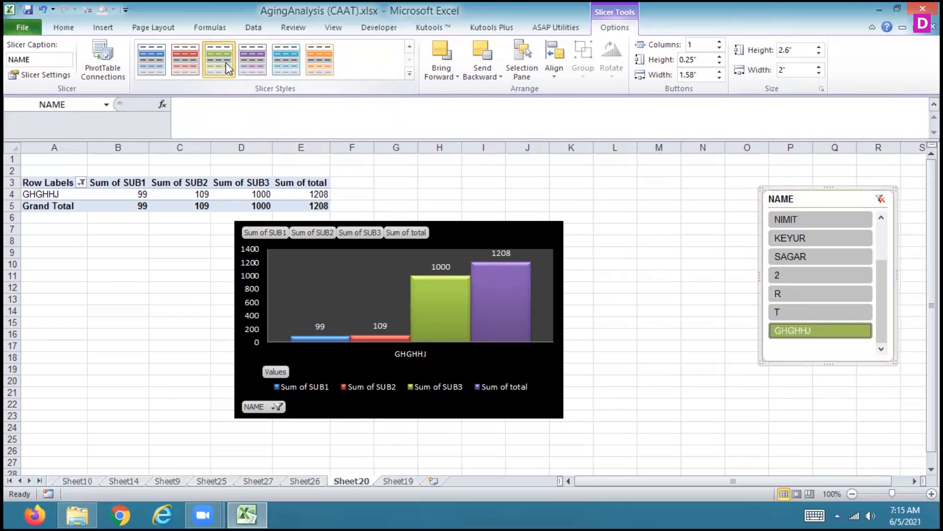
{"action": "left_click", "coordinate": [193, 58]}
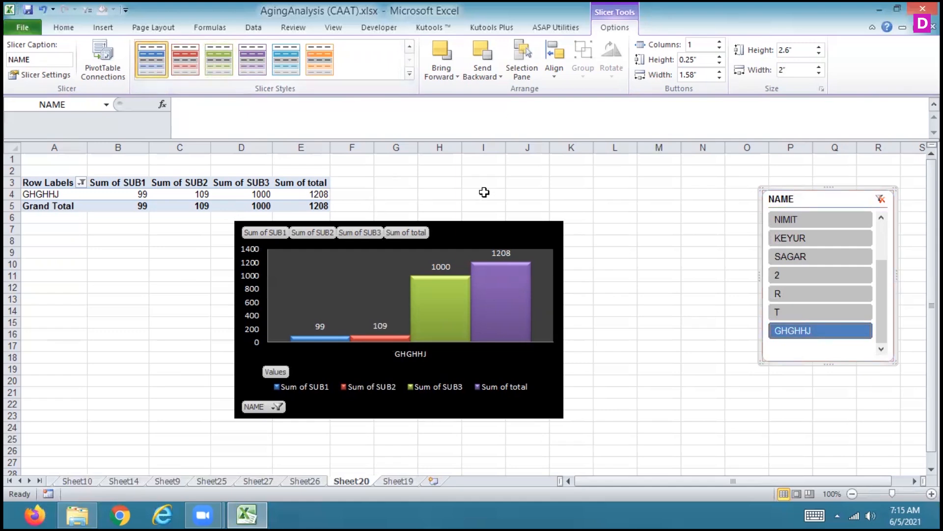
Reselect the NAME slicer and apply the last style in the light group, with pale blue-grey buttons
{"action": "left_click", "coordinate": [673, 216]}
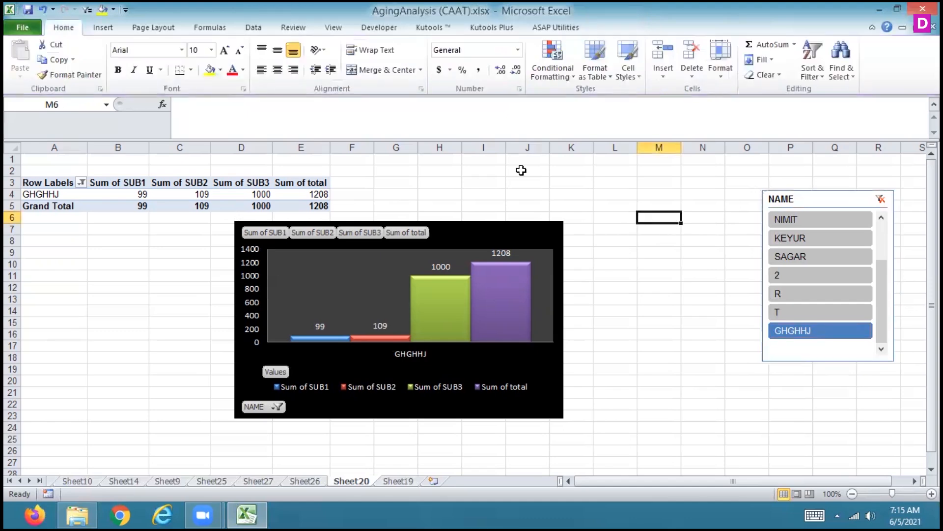
{"action": "left_click", "coordinate": [804, 194]}
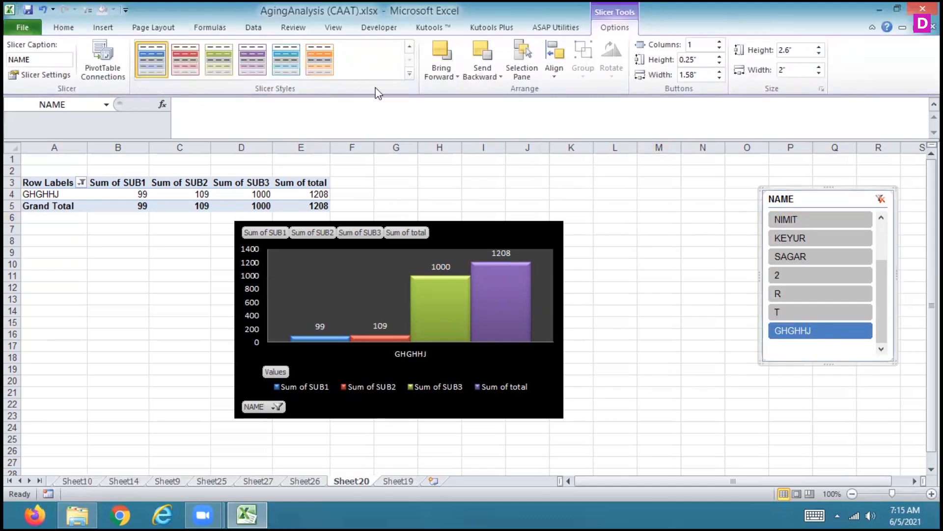
{"action": "left_click", "coordinate": [411, 48]}
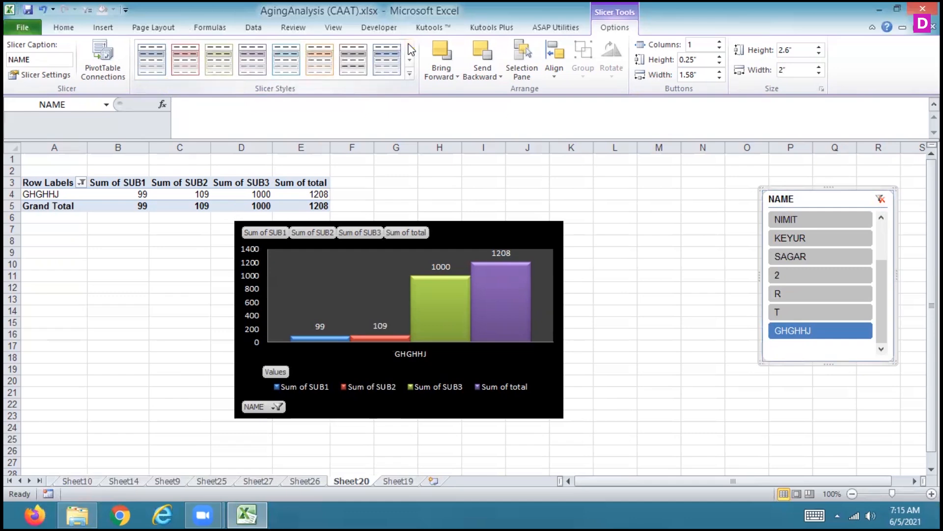
{"action": "left_click", "coordinate": [388, 66]}
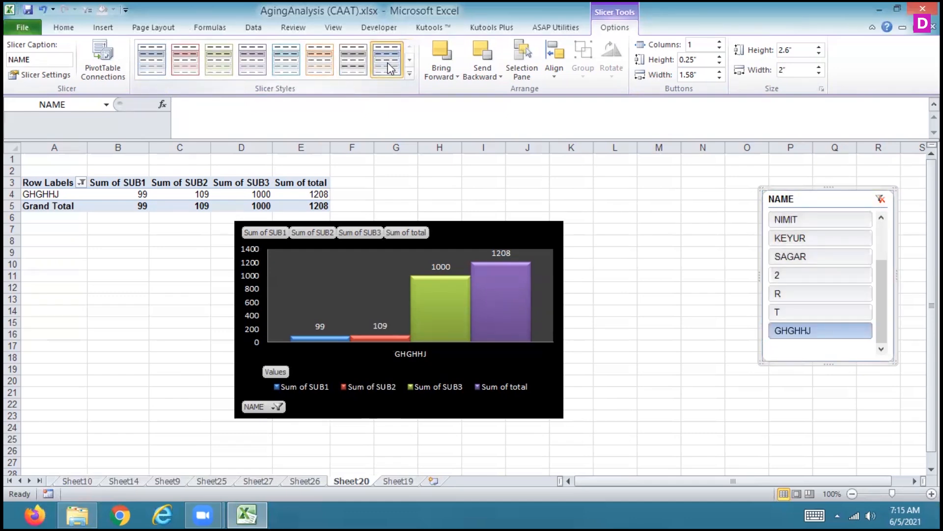
Send the NAME slicer to the back, behind Chart 1, using the Selection Pane to view the object order
{"action": "left_click", "coordinate": [554, 69]}
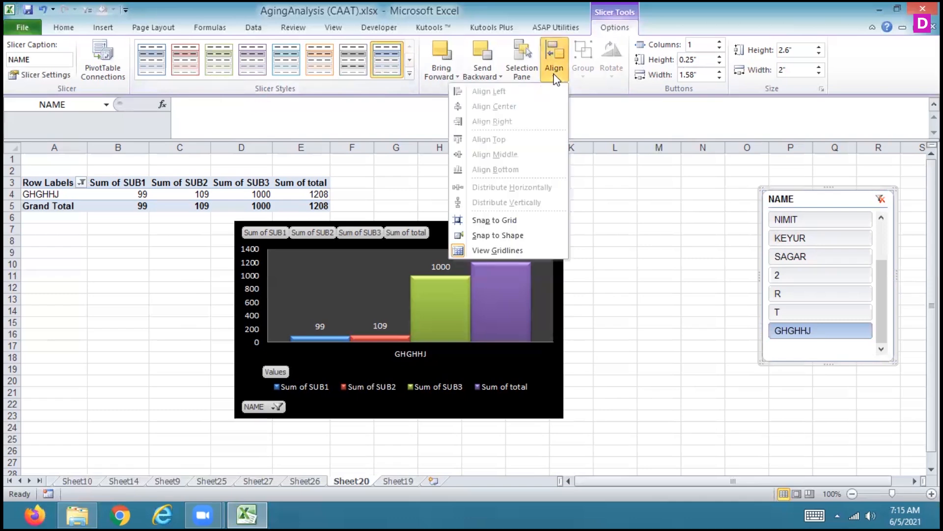
{"action": "left_click", "coordinate": [518, 76]}
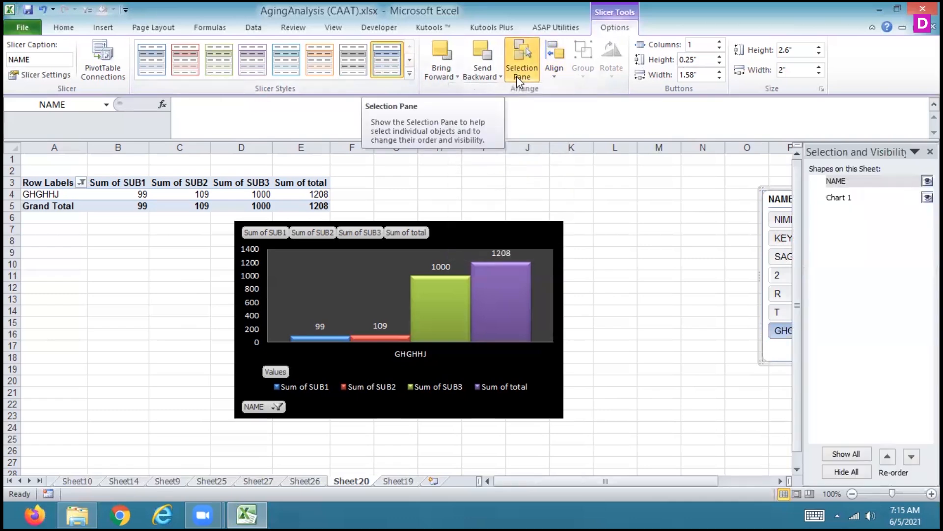
{"action": "left_click", "coordinate": [479, 72]}
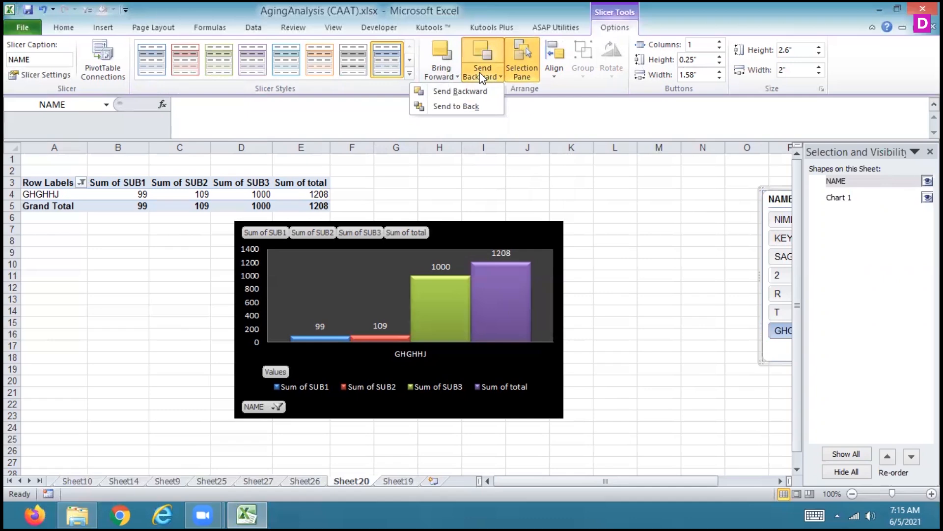
{"action": "left_click", "coordinate": [444, 74]}
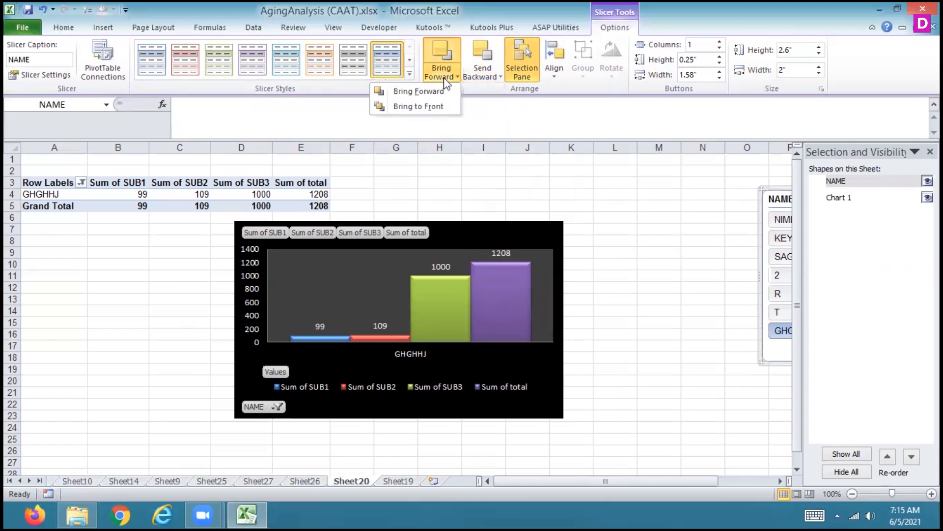
{"action": "left_click", "coordinate": [491, 75]}
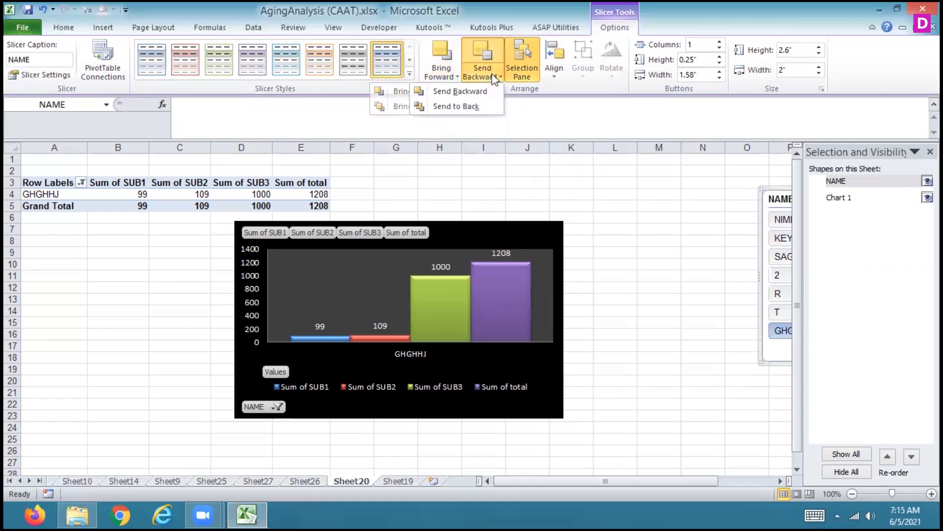
{"action": "left_click", "coordinate": [480, 107]}
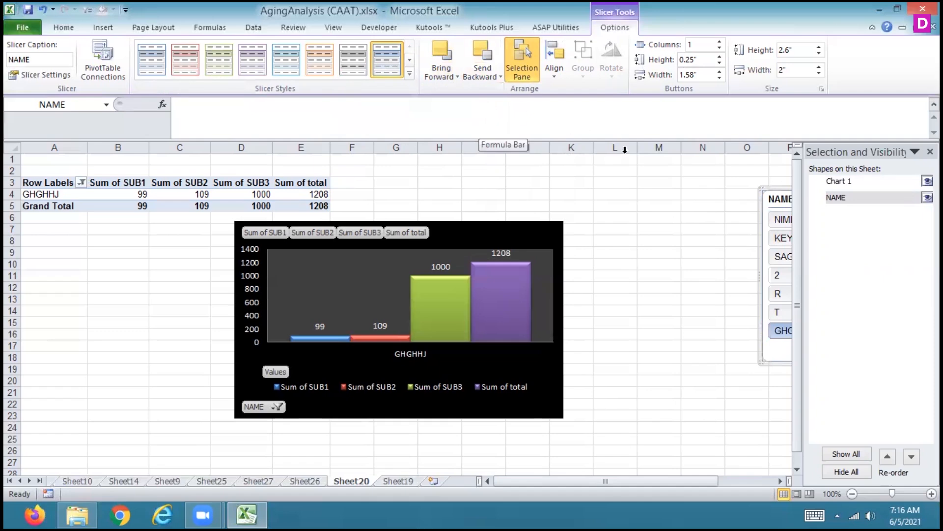
{"action": "left_click", "coordinate": [930, 151]}
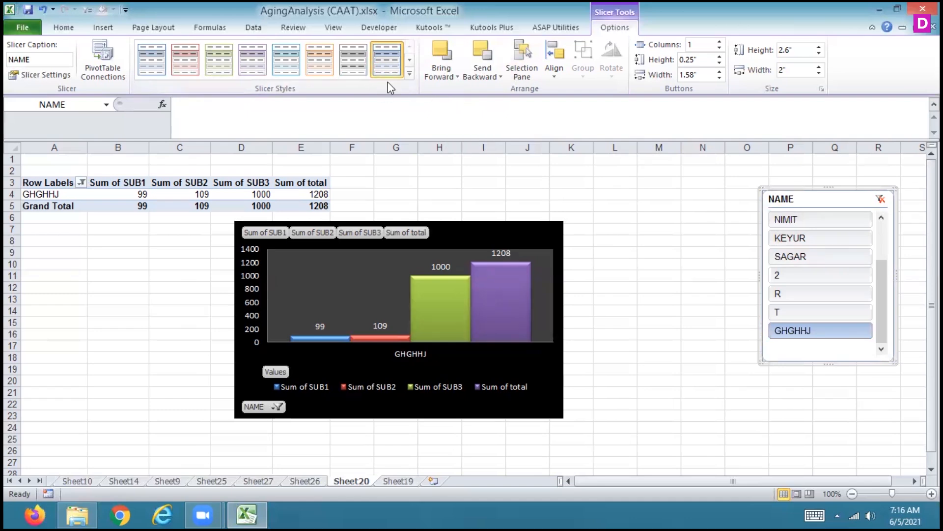
Apply the first light blue style to the NAME slicer and filter it to the student two entries above 2
{"action": "left_click", "coordinate": [143, 57]}
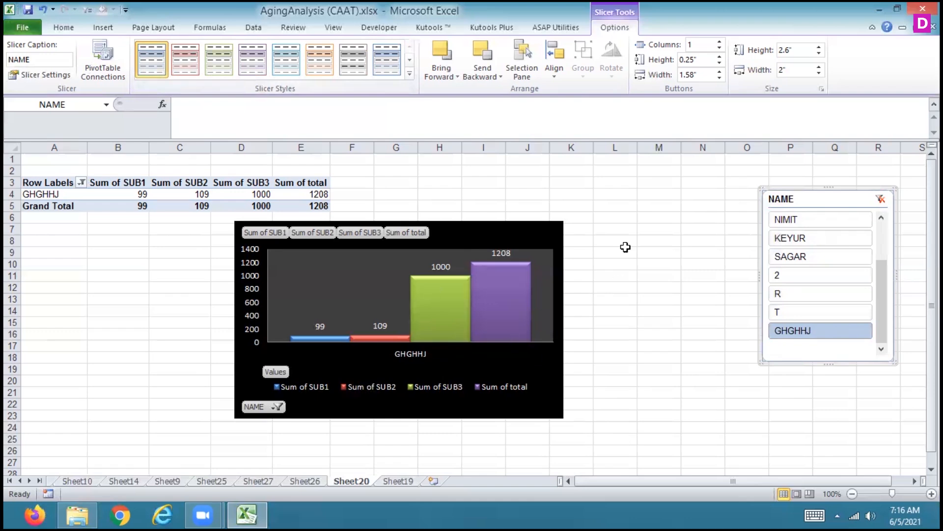
{"action": "left_click", "coordinate": [798, 239]}
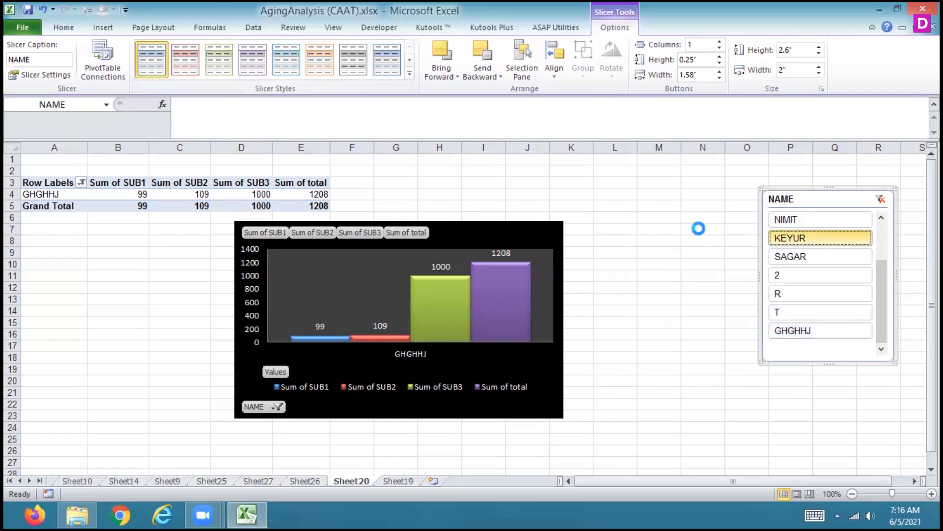
{"action": "right_click", "coordinate": [650, 266]}
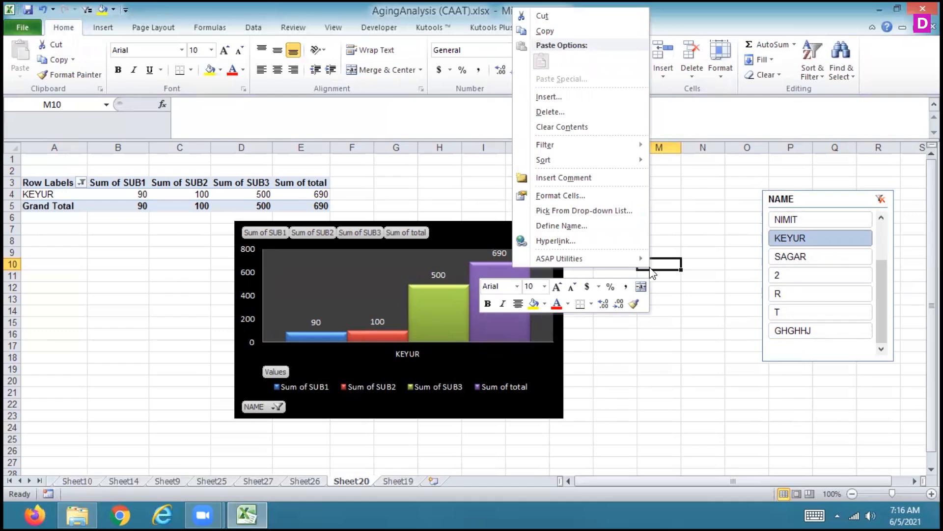
{"action": "left_click", "coordinate": [704, 197]}
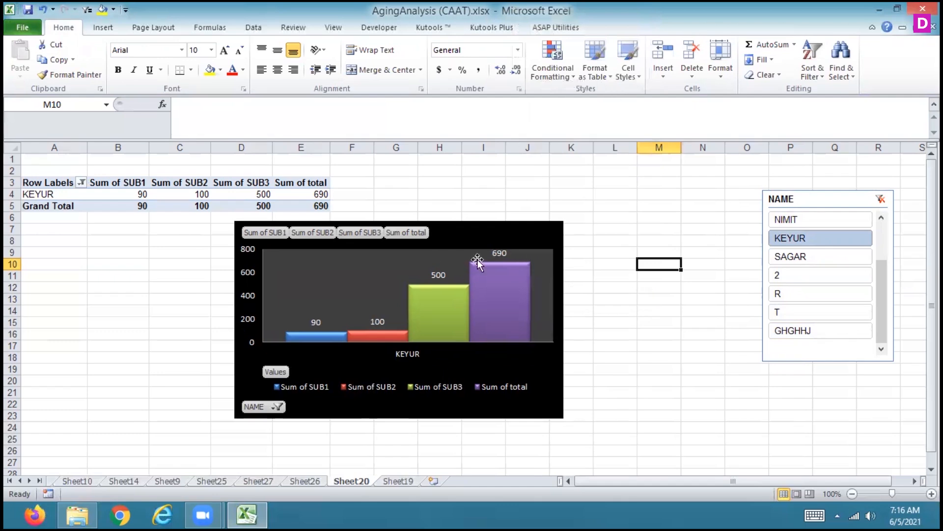
Insert a slicer for the ROLLNO field from the PivotChart's analysis options
{"action": "left_click", "coordinate": [443, 255]}
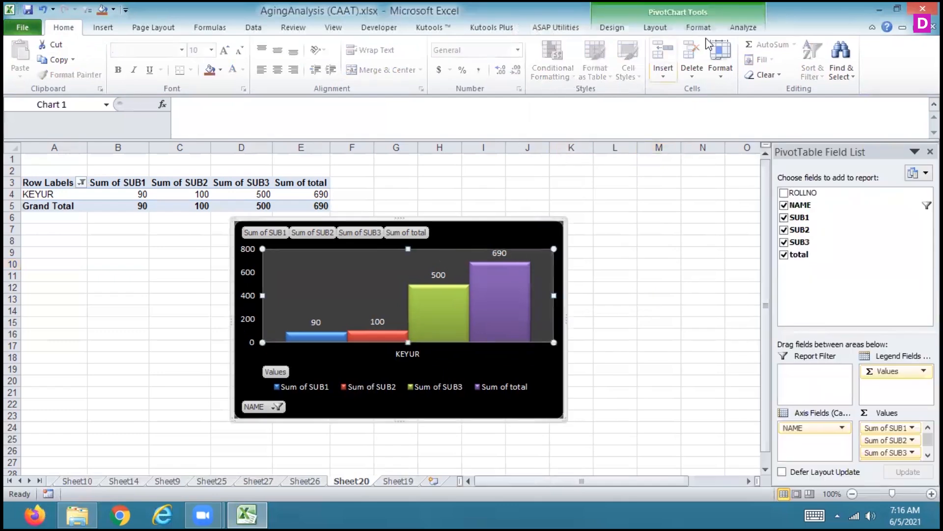
{"action": "left_click", "coordinate": [742, 29]}
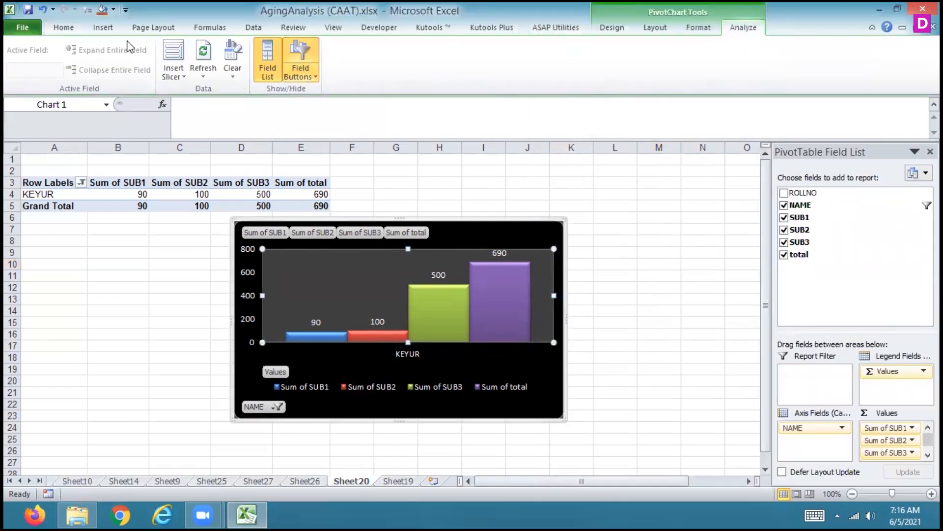
{"action": "left_click", "coordinate": [168, 60]}
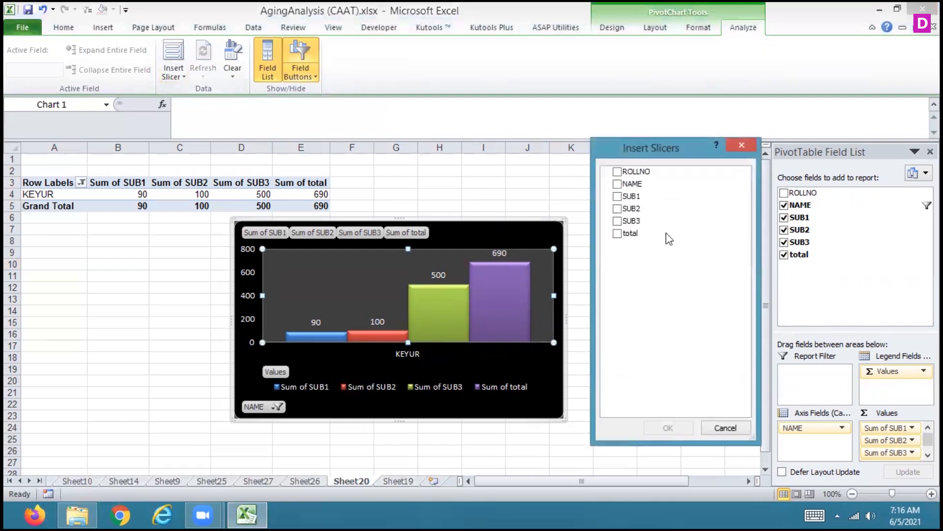
{"action": "left_click", "coordinate": [617, 170]}
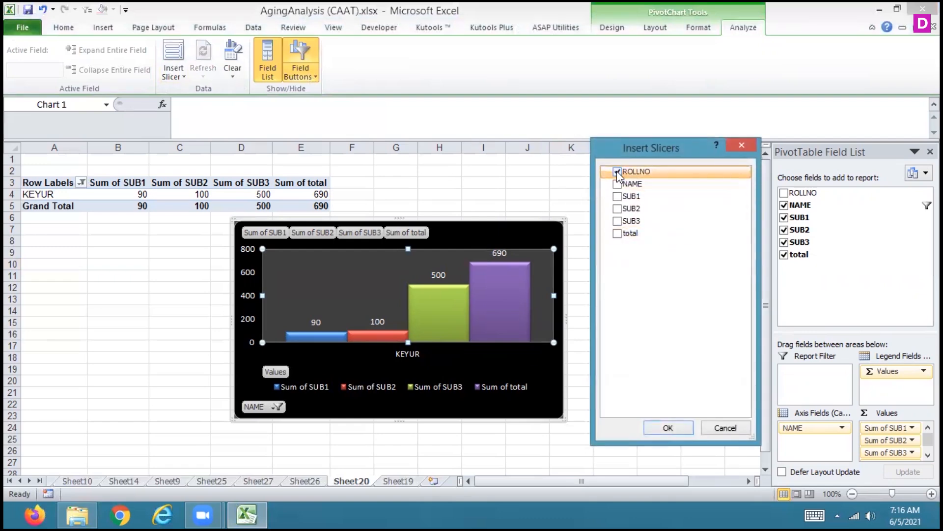
{"action": "left_click", "coordinate": [668, 427]}
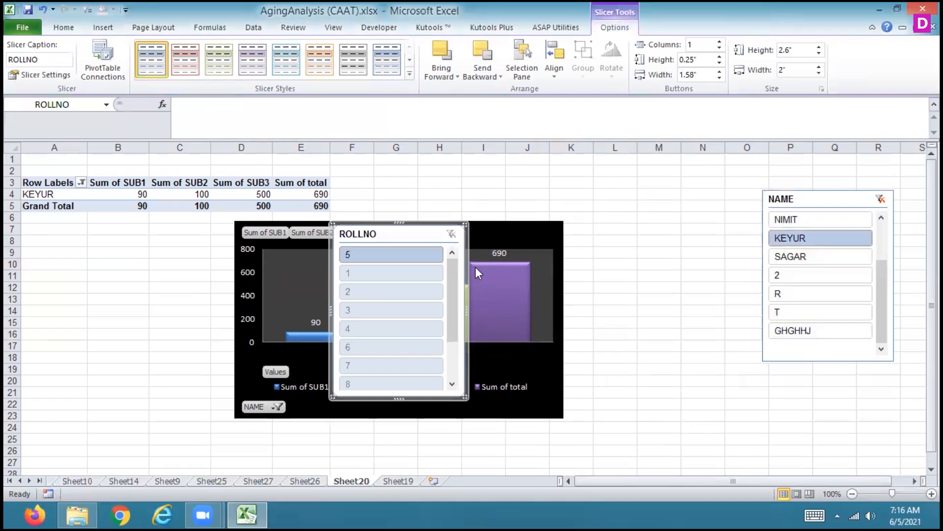
Place the ROLLNO slicer between the chart and the NAME slicer and filter it by 5, 1, 2, 3 and 4 in turn
{"action": "left_click_drag", "start_coordinate": [426, 234], "coordinate": [647, 189]}
{"action": "left_click", "coordinate": [627, 210]}
{"action": "left_click", "coordinate": [627, 231]}
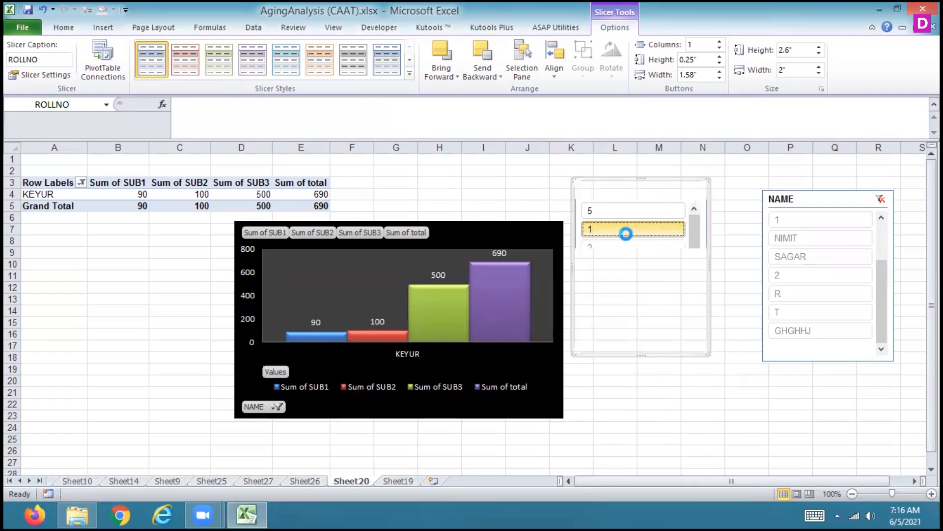
{"action": "left_click", "coordinate": [636, 249]}
{"action": "left_click", "coordinate": [629, 267]}
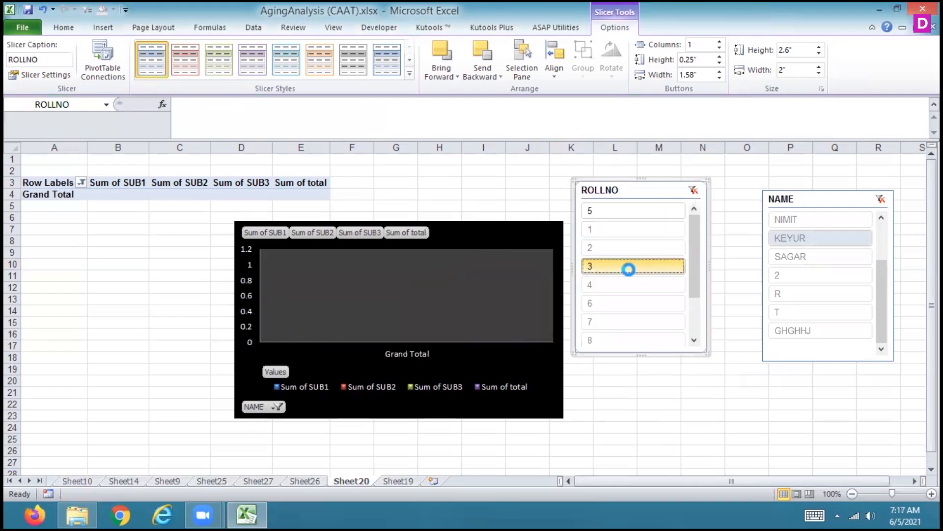
{"action": "left_click", "coordinate": [630, 285]}
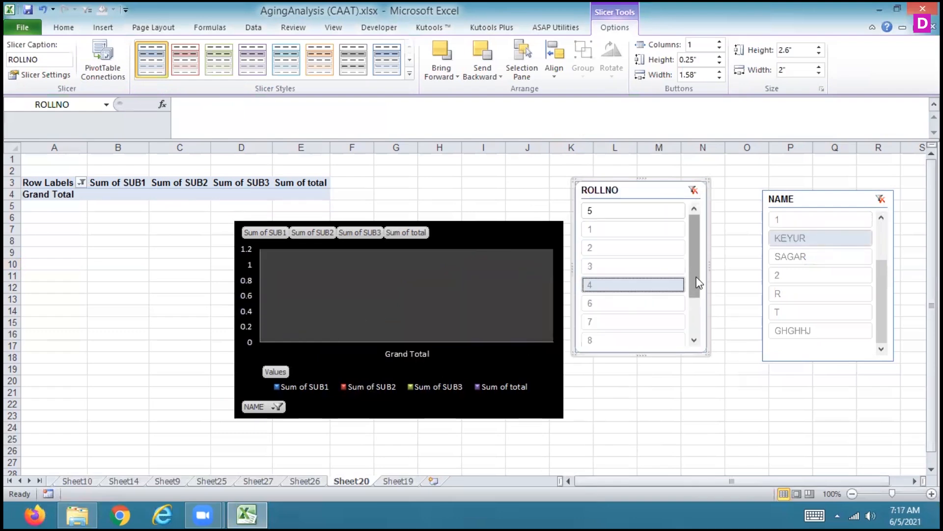
{"action": "left_click_drag", "start_coordinate": [697, 280], "coordinate": [691, 220]}
{"action": "left_click", "coordinate": [604, 320]}
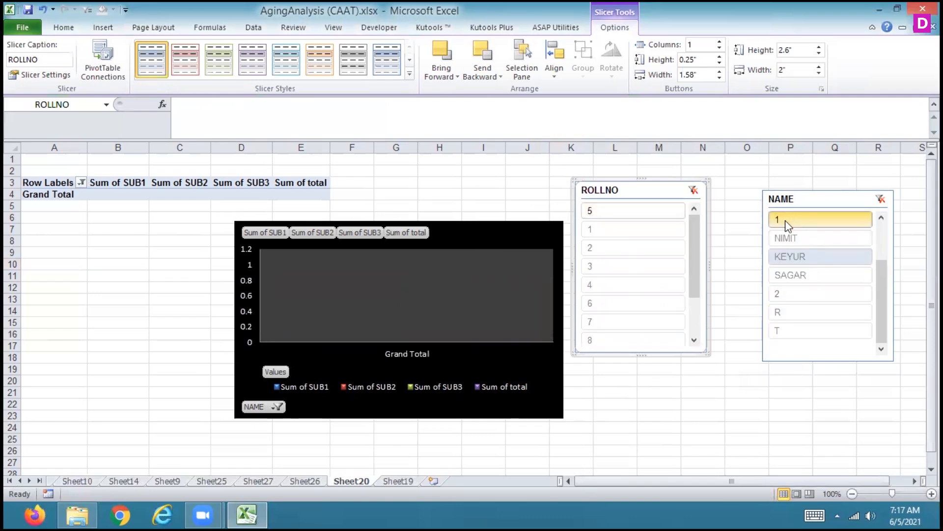
Filter the NAME slicer to the student listed directly below 1, and the ROLLNO slicer to 4
{"action": "left_click", "coordinate": [785, 240]}
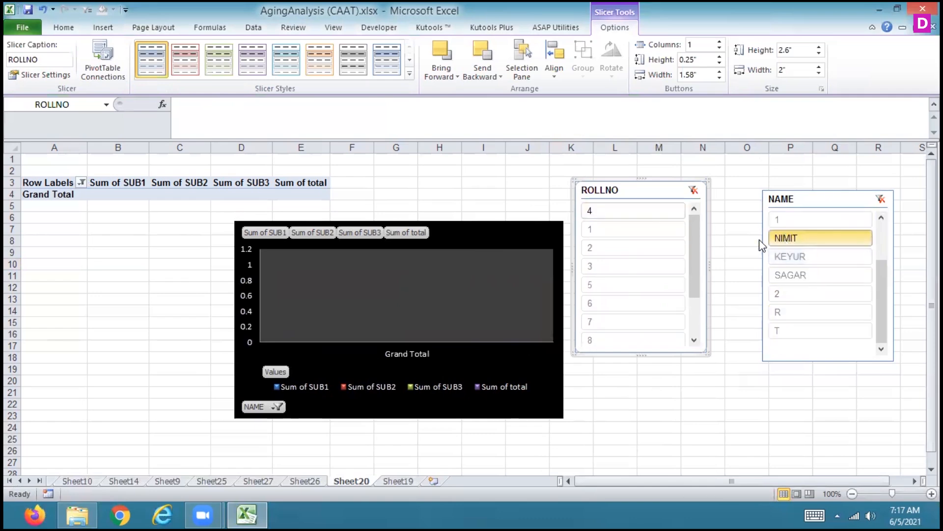
{"action": "left_click", "coordinate": [628, 212]}
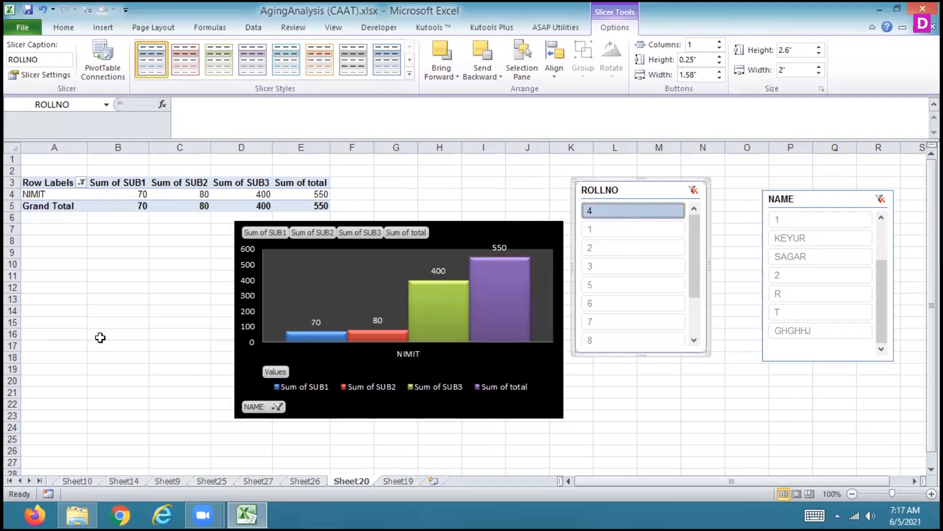
{"action": "left_click", "coordinate": [166, 264]}
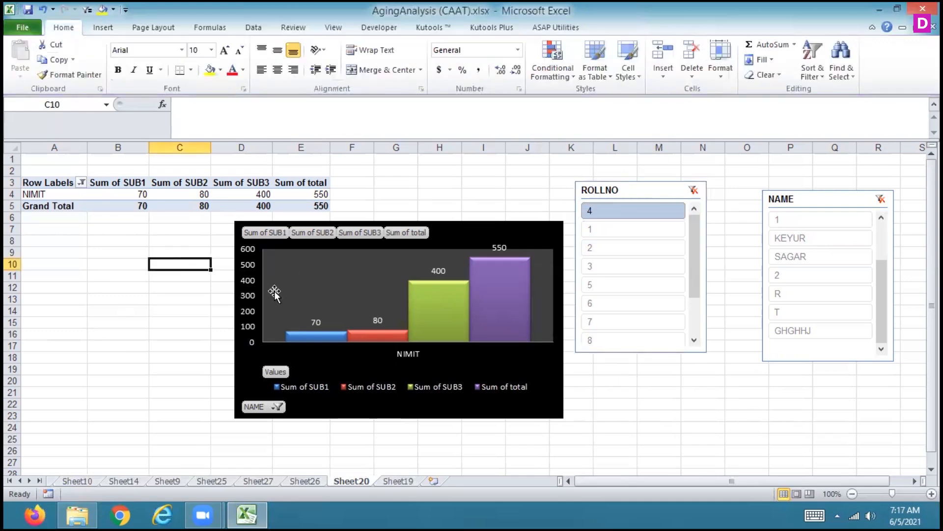
Insert a 2-D clustered column chart directly from all the sales data on Sheet26
{"action": "left_click", "coordinate": [314, 481]}
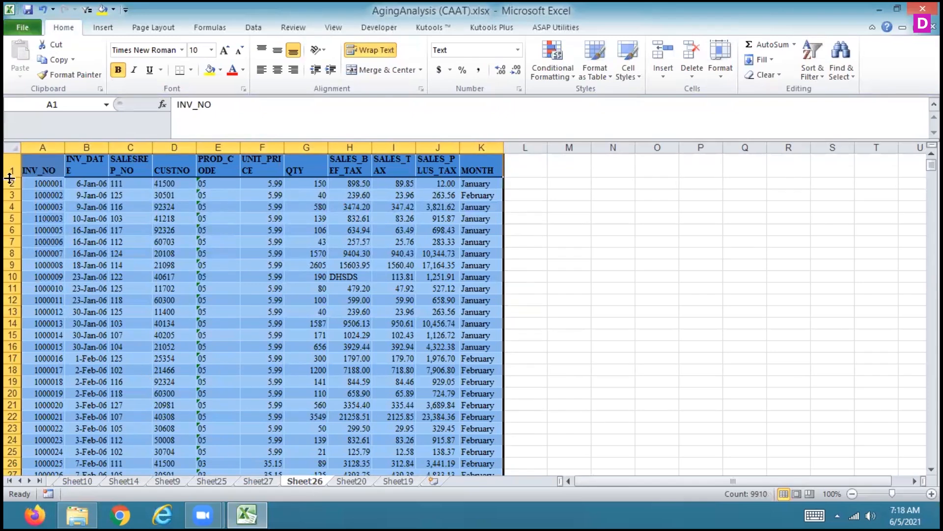
{"action": "left_click", "coordinate": [101, 28]}
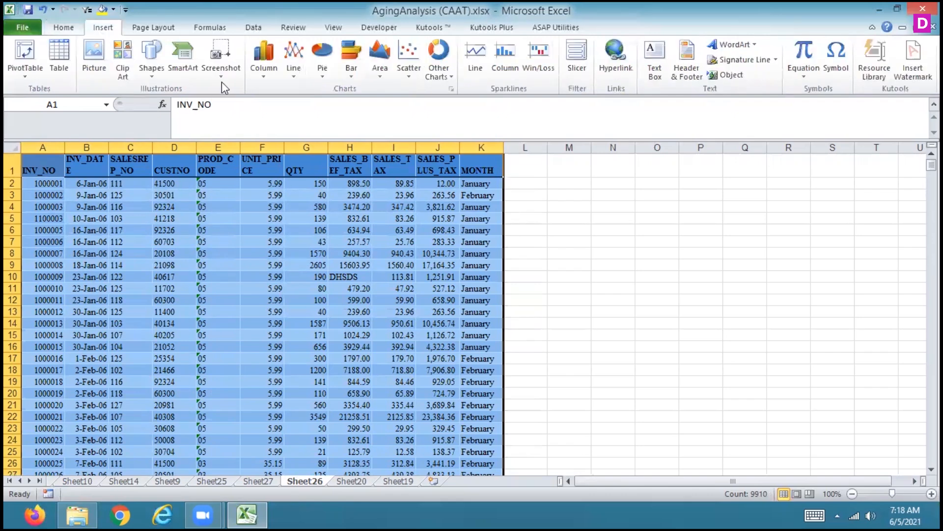
{"action": "left_click", "coordinate": [263, 59]}
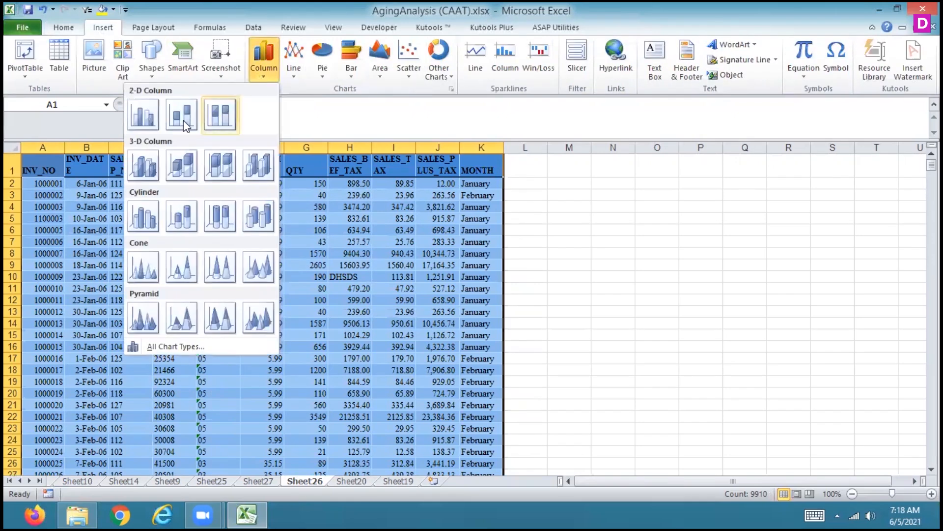
{"action": "left_click", "coordinate": [141, 124]}
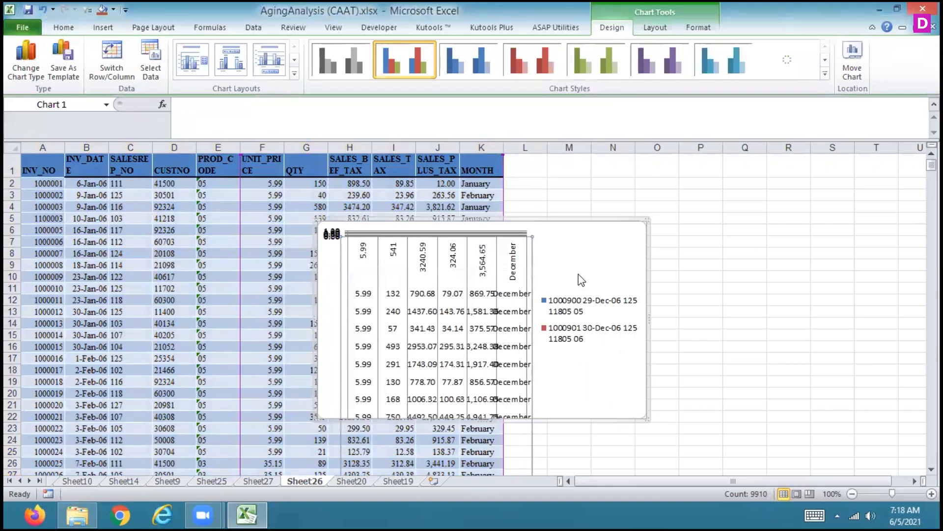
Delete the clustered column chart from Sheet26 and return to the data cells
{"action": "key", "text": "Delete"}
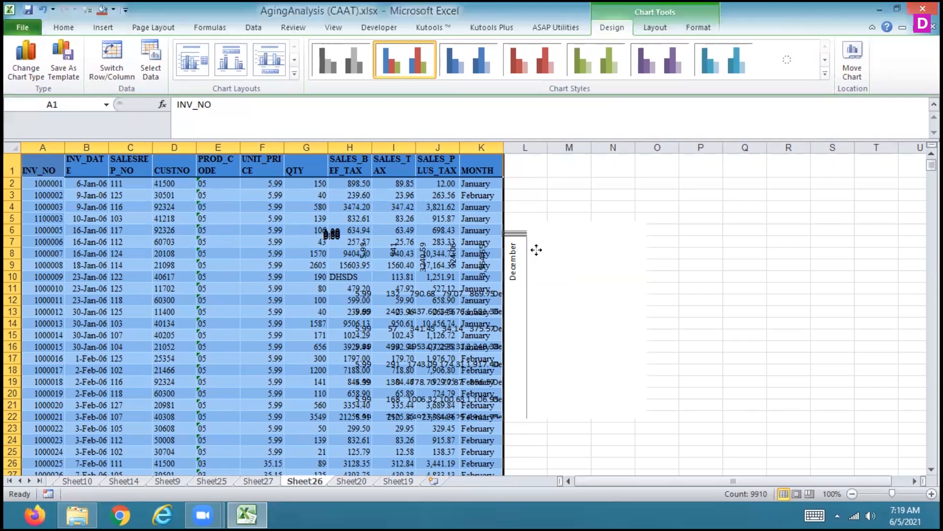
{"action": "left_click", "coordinate": [564, 238]}
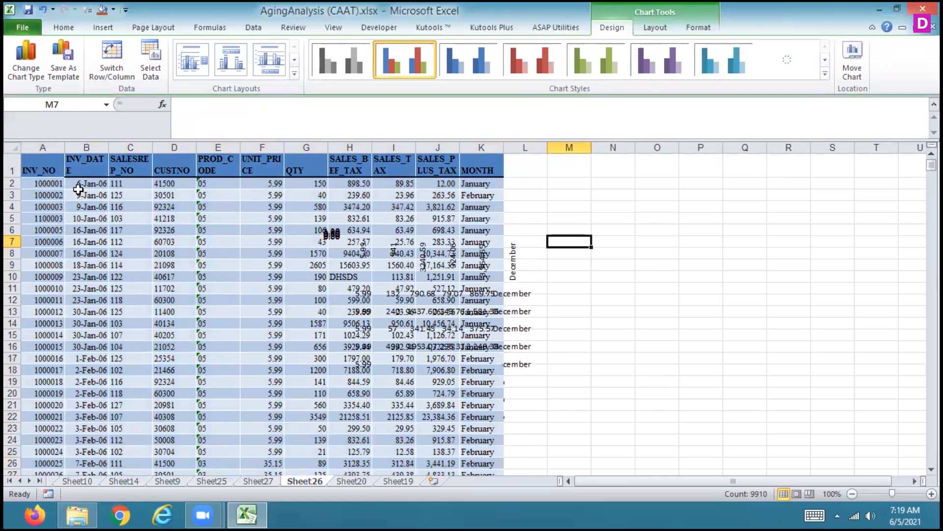
{"action": "left_click", "coordinate": [262, 218]}
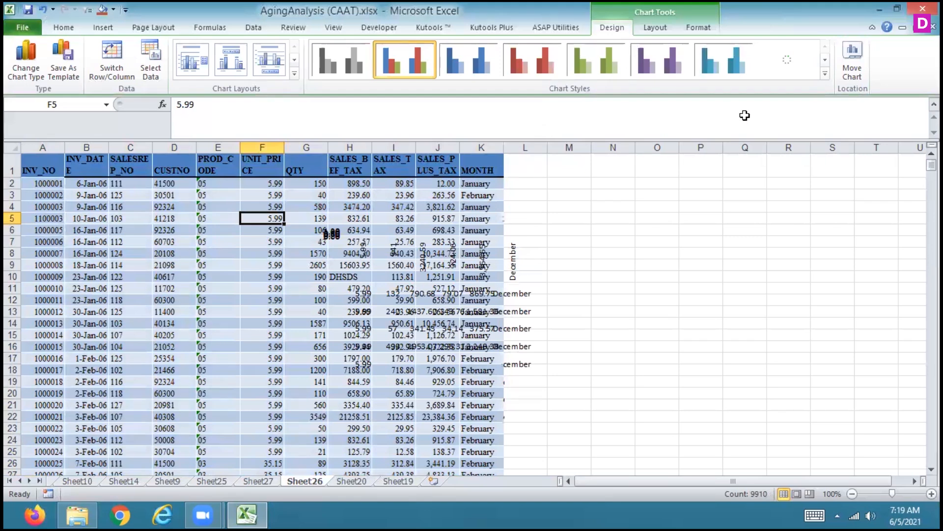
Create a PivotTable on a new worksheet from the Sheet26 sales data in A1:K902
{"action": "left_click", "coordinate": [525, 323]}
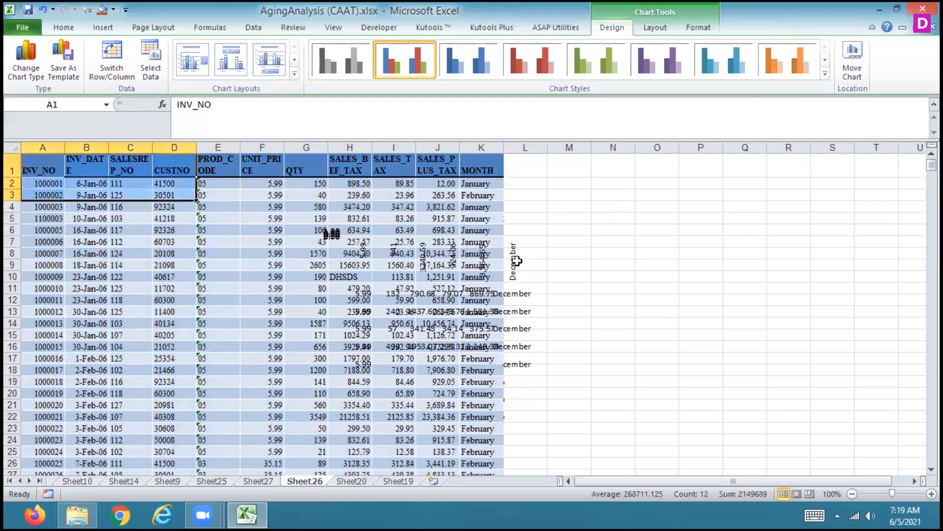
{"action": "key", "text": "ctrl+shift+Right"}
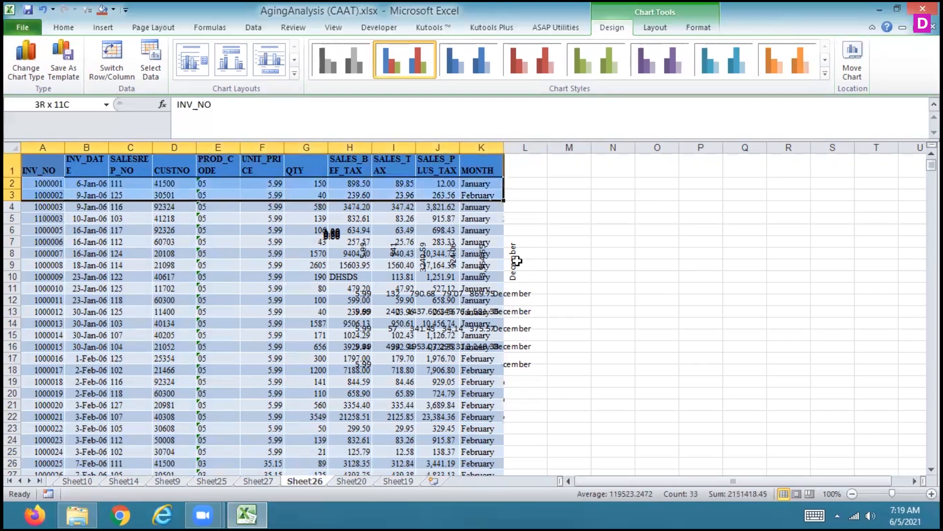
{"action": "key", "text": "ctrl+shift+Down"}
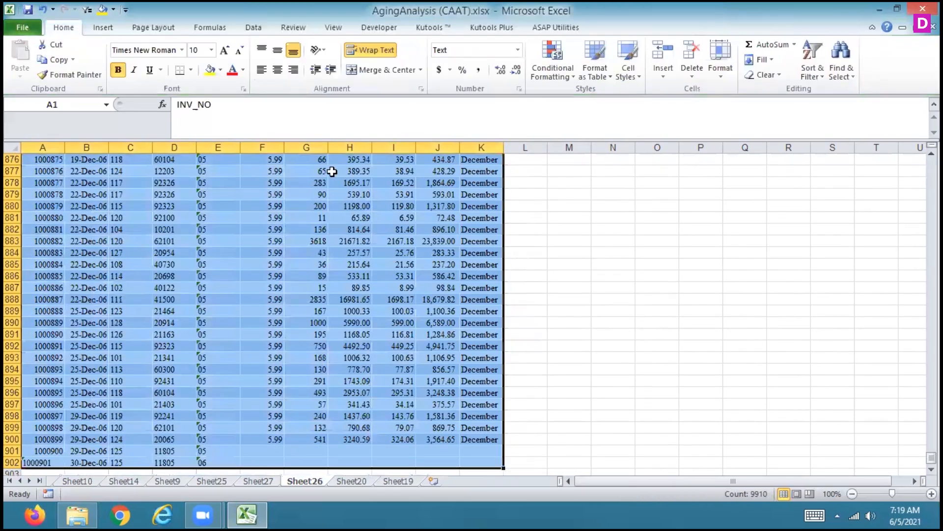
{"action": "left_click", "coordinate": [101, 29]}
{"action": "left_click", "coordinate": [25, 55]}
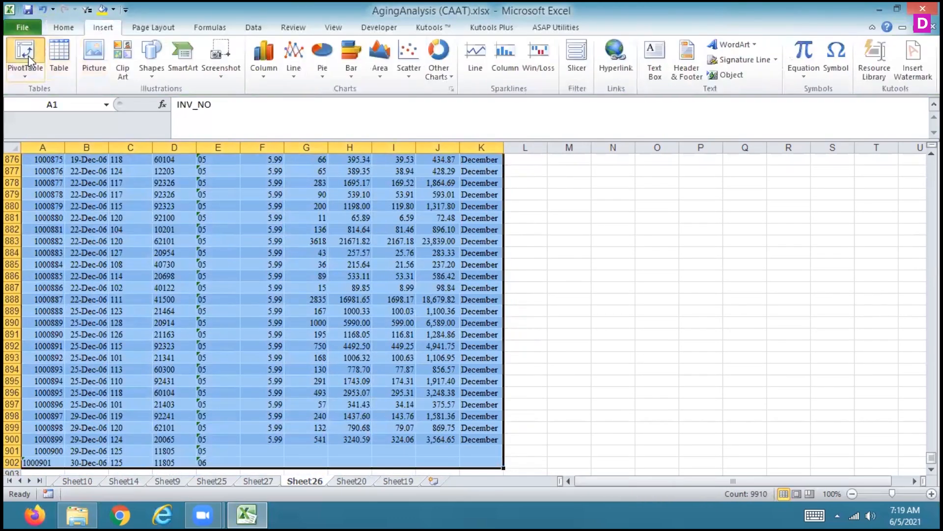
{"action": "left_click", "coordinate": [706, 366]}
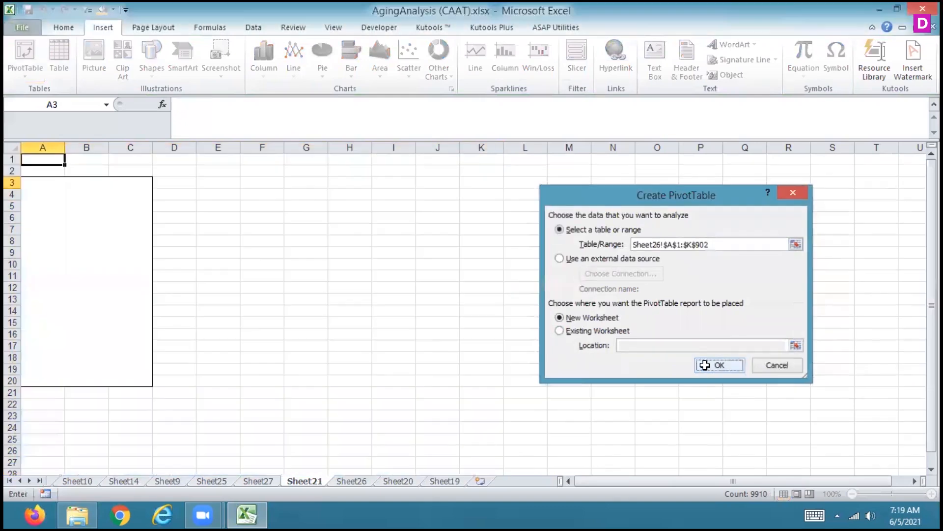
Set MONTH as the PivotTable's row labels and put SALES_BEF_TAX, SALES_TAX and SALES_PLUS_TAX in the values area
{"action": "left_click_drag", "start_coordinate": [796, 317], "coordinate": [805, 435]}
{"action": "left_click", "coordinate": [785, 279]}
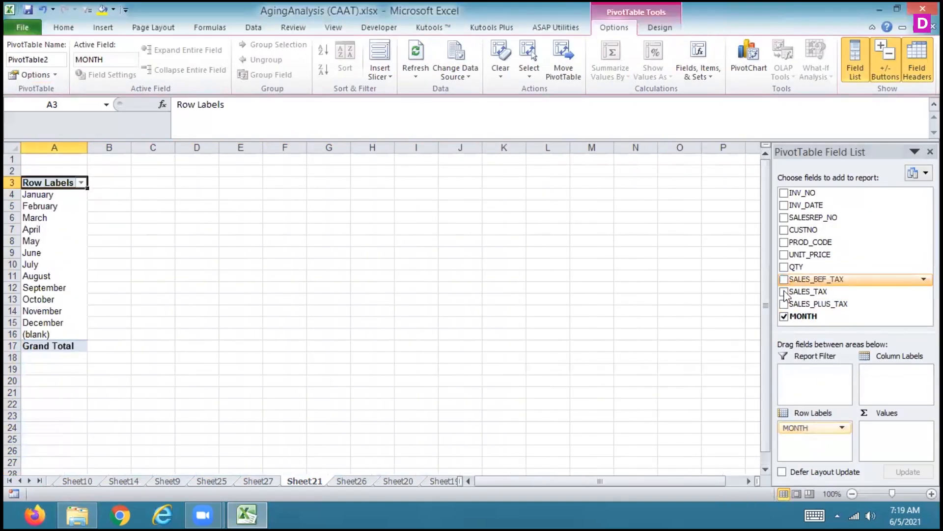
{"action": "left_click", "coordinate": [784, 291]}
{"action": "left_click", "coordinate": [784, 304]}
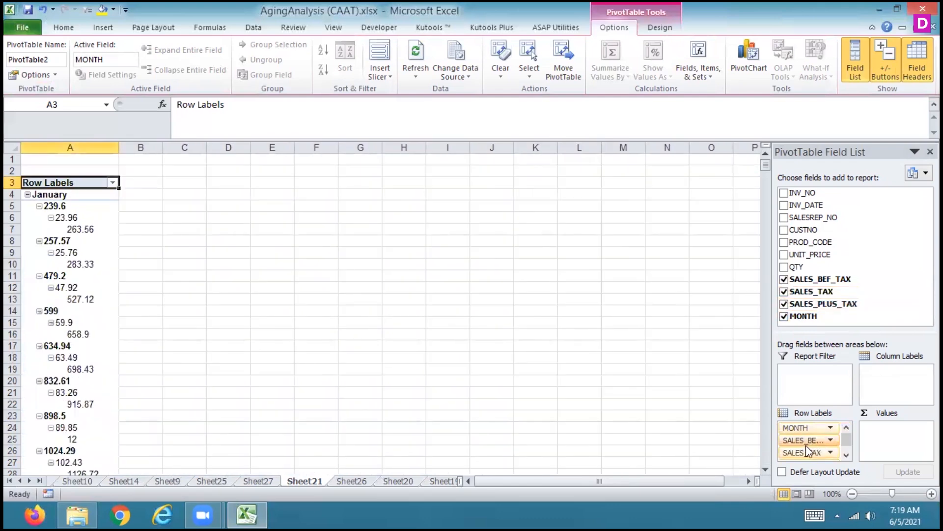
{"action": "left_click_drag", "start_coordinate": [808, 443], "coordinate": [893, 432]}
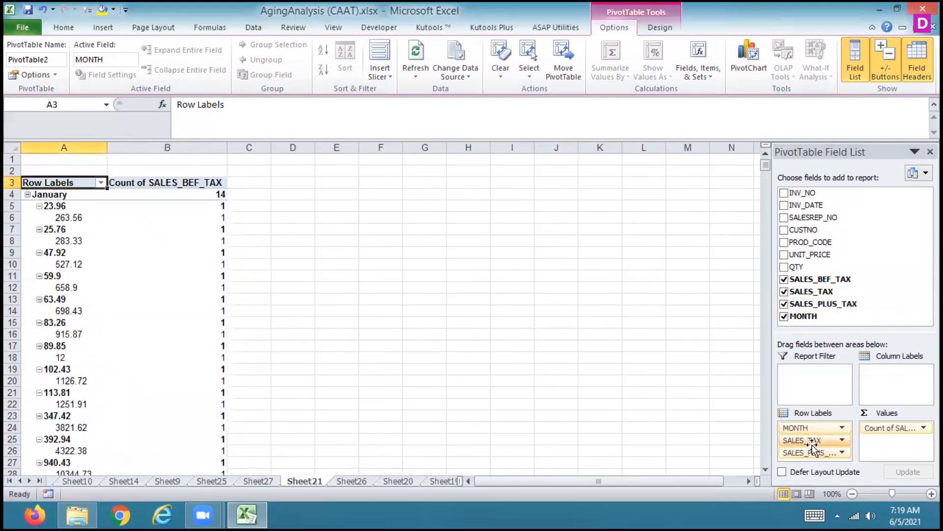
{"action": "left_click_drag", "start_coordinate": [809, 440], "coordinate": [881, 450]}
{"action": "left_click_drag", "start_coordinate": [803, 441], "coordinate": [910, 450]}
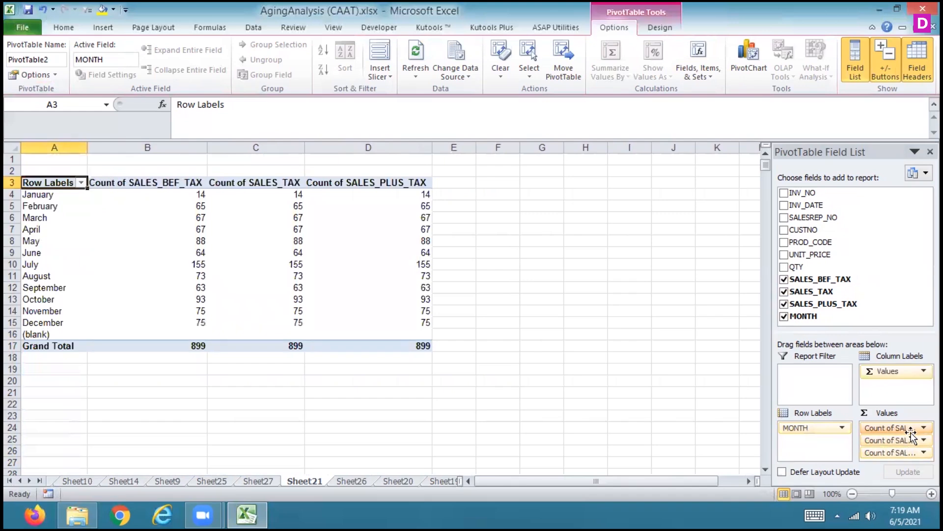
Summarise the SALES_BEF_TAX value field by Sum
{"action": "left_click", "coordinate": [910, 428]}
{"action": "left_click", "coordinate": [851, 415]}
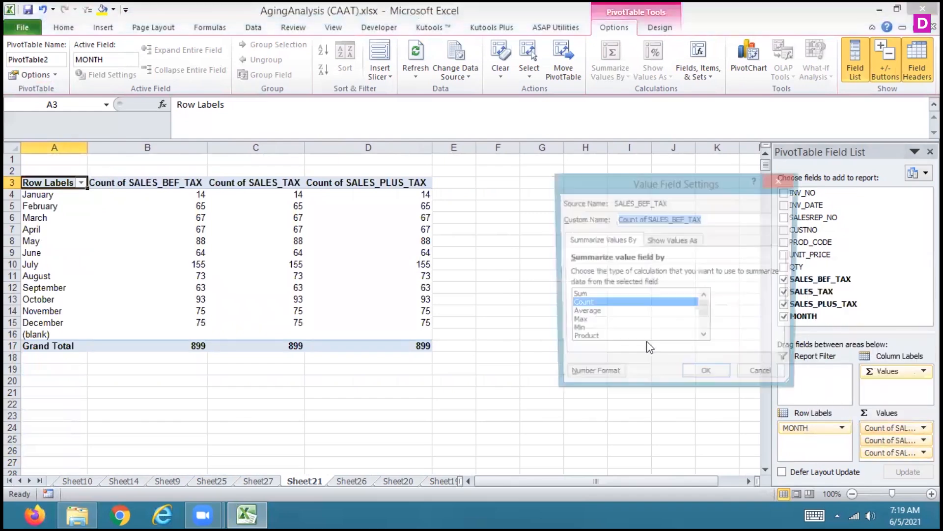
{"action": "left_click", "coordinate": [578, 296]}
{"action": "left_click", "coordinate": [708, 377]}
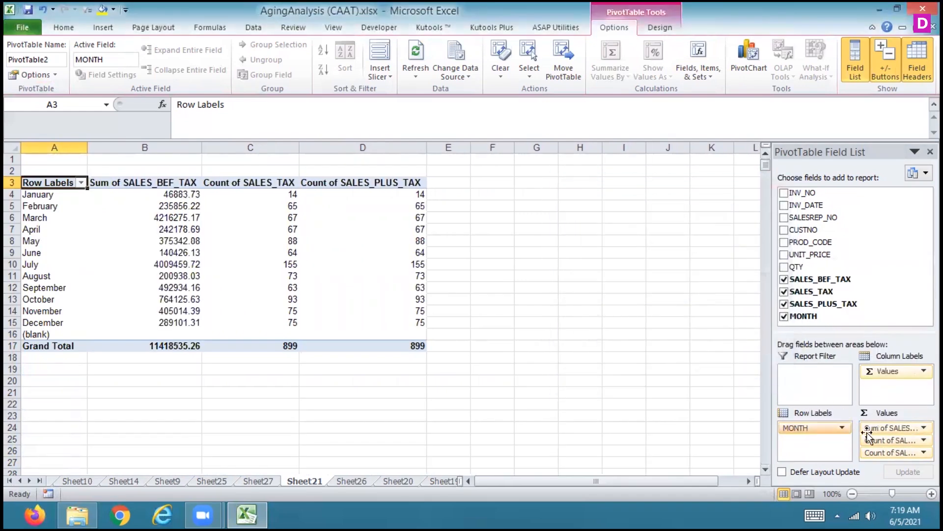
Summarise the SALES_TAX value field by Sum
{"action": "left_click", "coordinate": [887, 440]}
{"action": "left_click", "coordinate": [862, 425]}
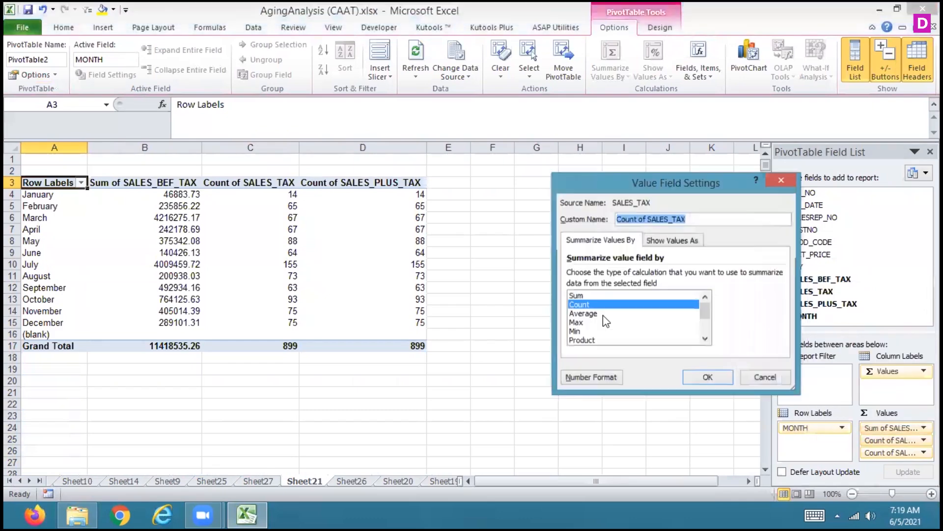
{"action": "left_click", "coordinate": [578, 295]}
{"action": "left_click", "coordinate": [707, 376]}
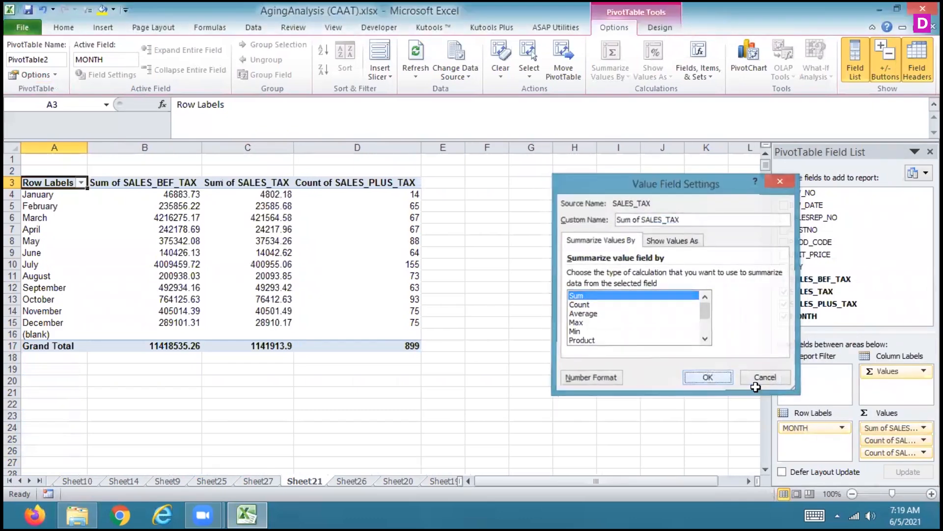
Summarise the SALES_PLUS_TAX value field by Sum
{"action": "left_click", "coordinate": [890, 452]}
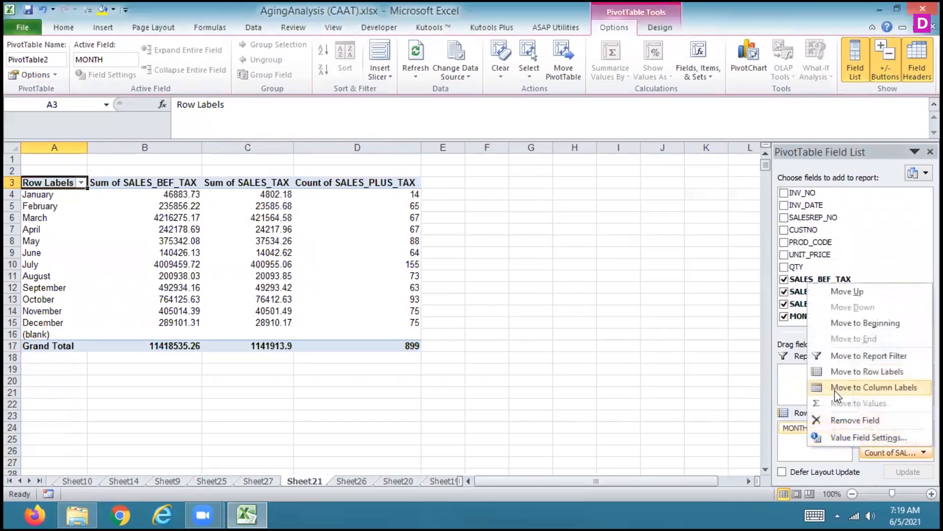
{"action": "left_click", "coordinate": [841, 435]}
{"action": "left_click", "coordinate": [578, 295]}
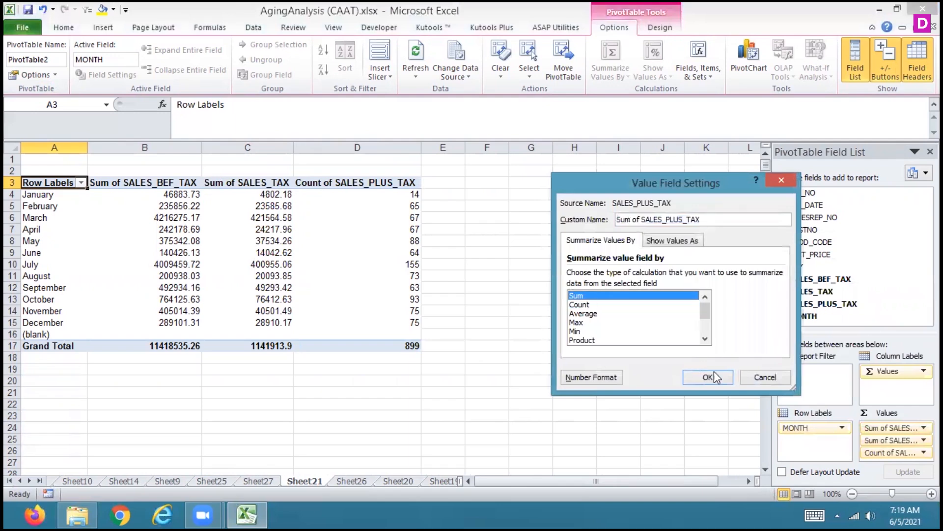
{"action": "left_click", "coordinate": [714, 377]}
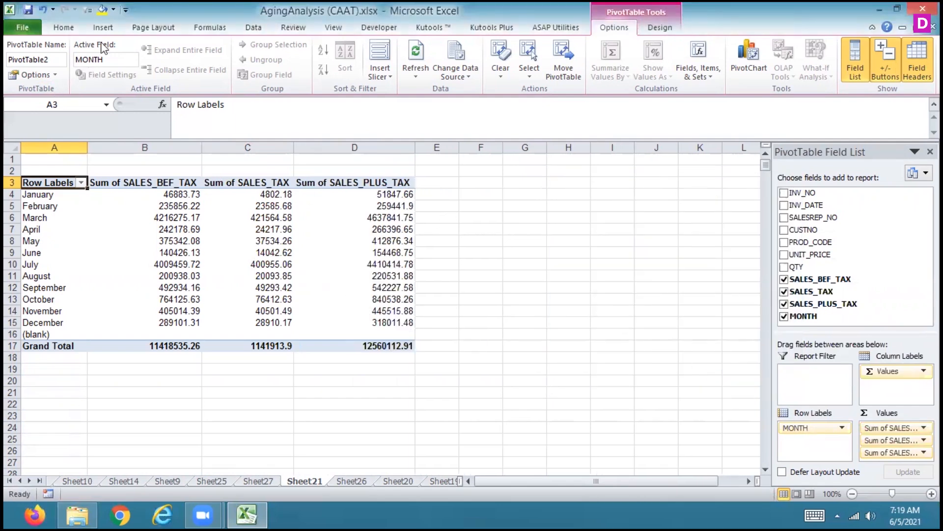
Insert a 3-D clustered column PivotChart from the monthly sales PivotTable
{"action": "left_click", "coordinate": [102, 28]}
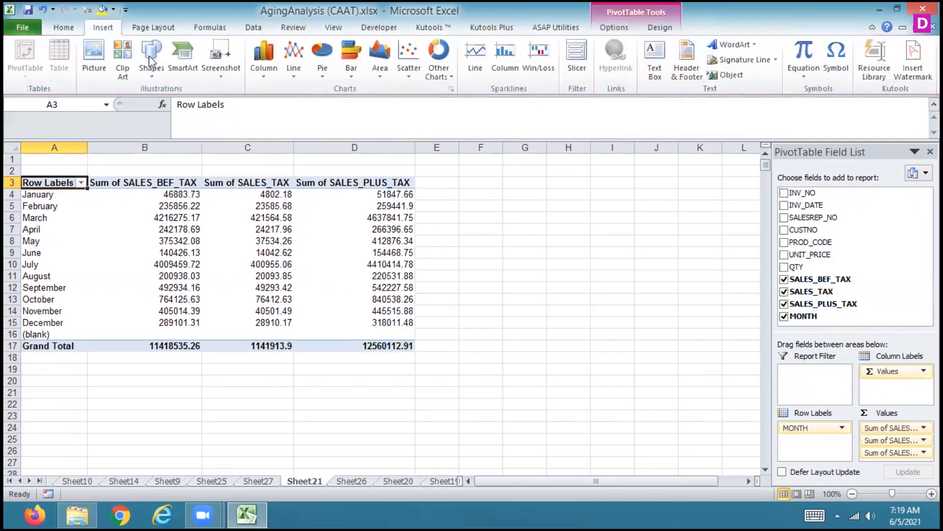
{"action": "left_click", "coordinate": [259, 52]}
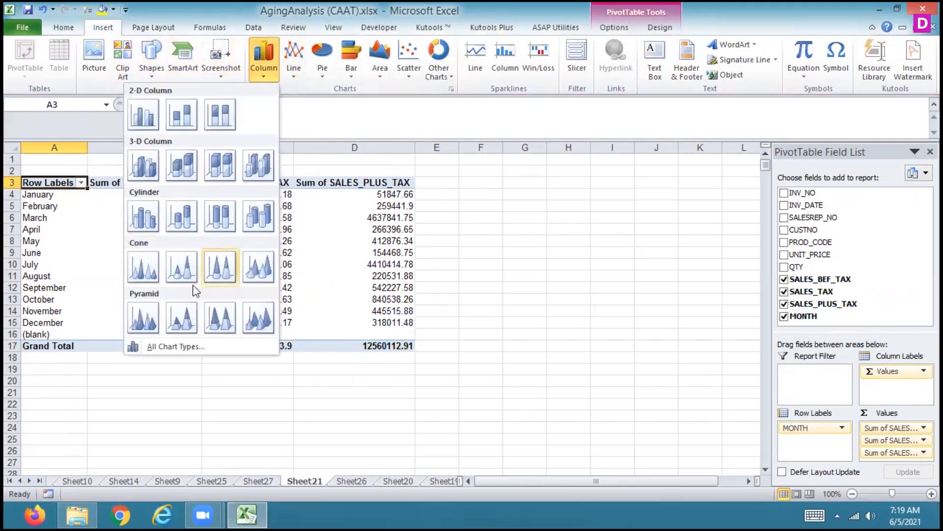
{"action": "left_click", "coordinate": [143, 165]}
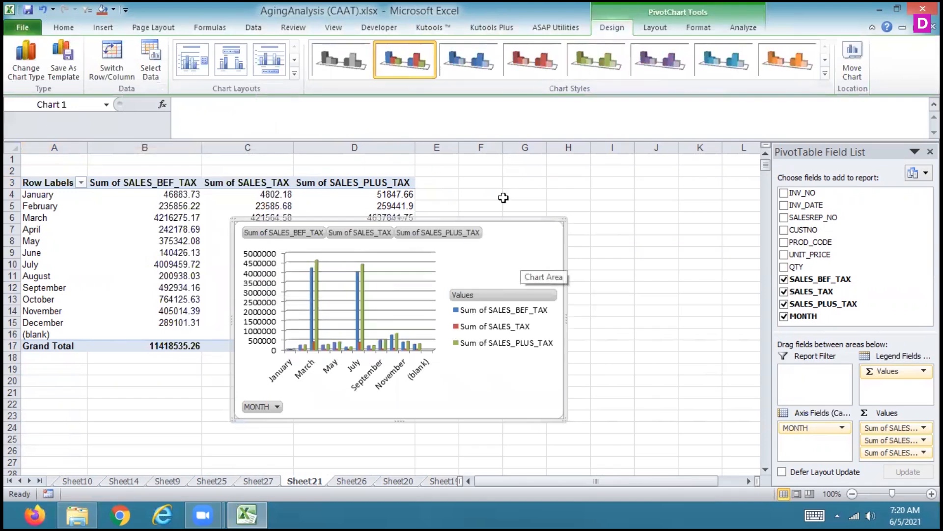
Insert a slicer for the MONTH field and place it beside the PivotChart, clear of the chart
{"action": "left_click", "coordinate": [739, 28]}
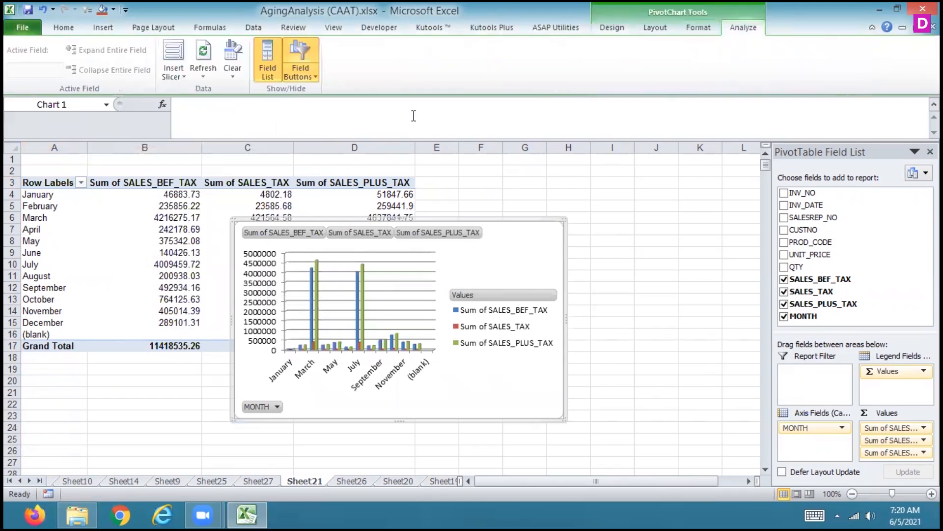
{"action": "left_click", "coordinate": [173, 52]}
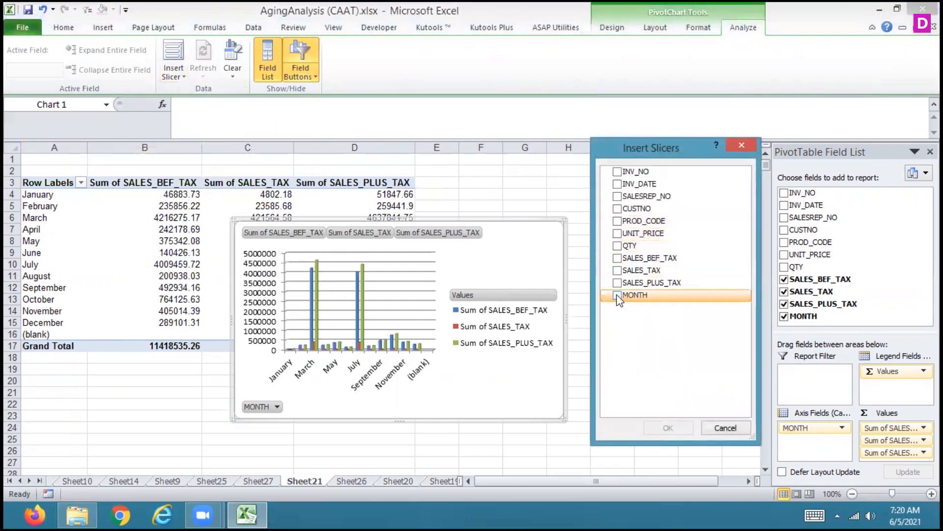
{"action": "left_click", "coordinate": [617, 294]}
{"action": "left_click", "coordinate": [660, 430]}
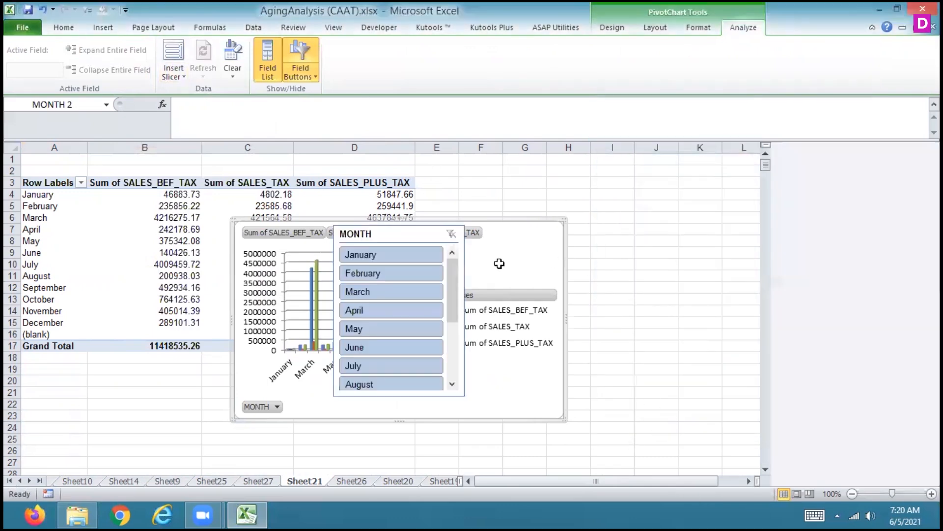
{"action": "left_click_drag", "start_coordinate": [393, 233], "coordinate": [639, 198]}
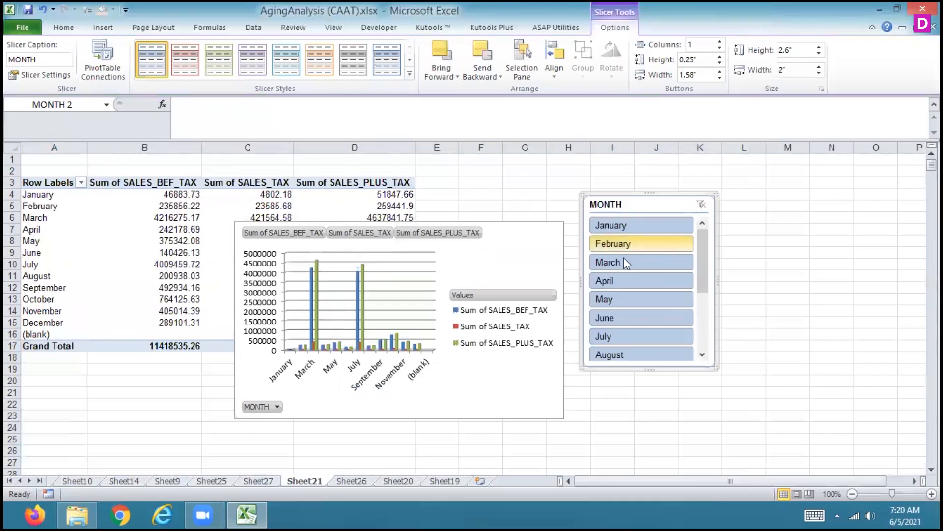
Filter the report to March with the MONTH slicer and give the slicer a dark orange style
{"action": "left_click", "coordinate": [624, 261]}
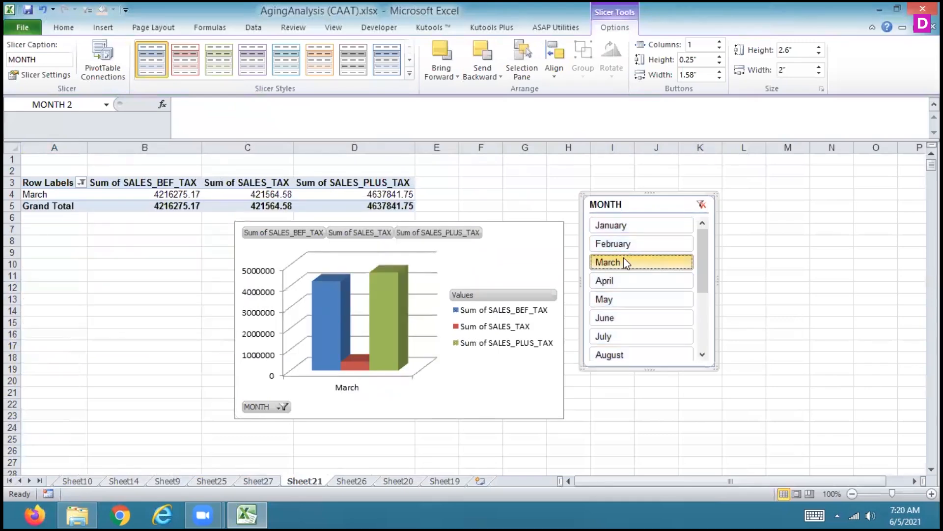
{"action": "left_click", "coordinate": [409, 75]}
{"action": "left_click", "coordinate": [325, 122]}
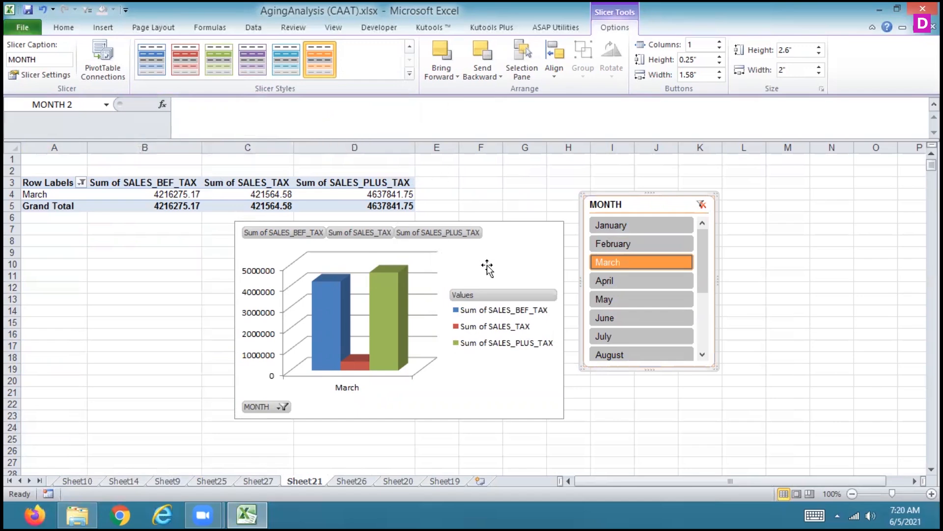
Add a centered overlay title to the PivotChart reading "AGING REPORT"
{"action": "left_click", "coordinate": [502, 266]}
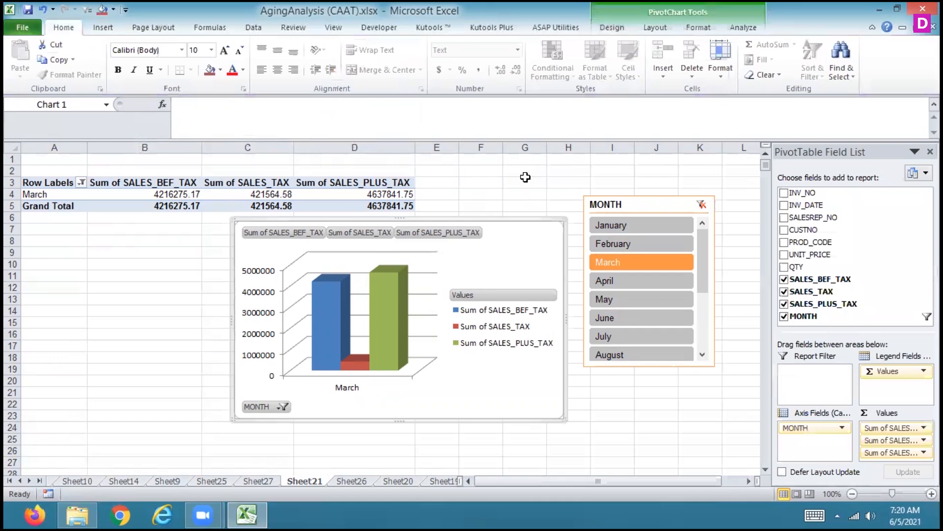
{"action": "left_click", "coordinate": [646, 31]}
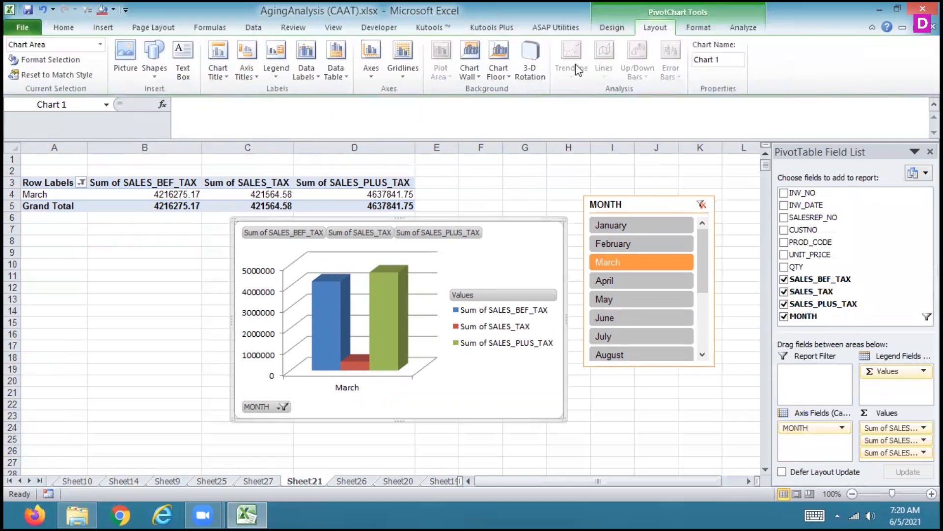
{"action": "left_click", "coordinate": [219, 77]}
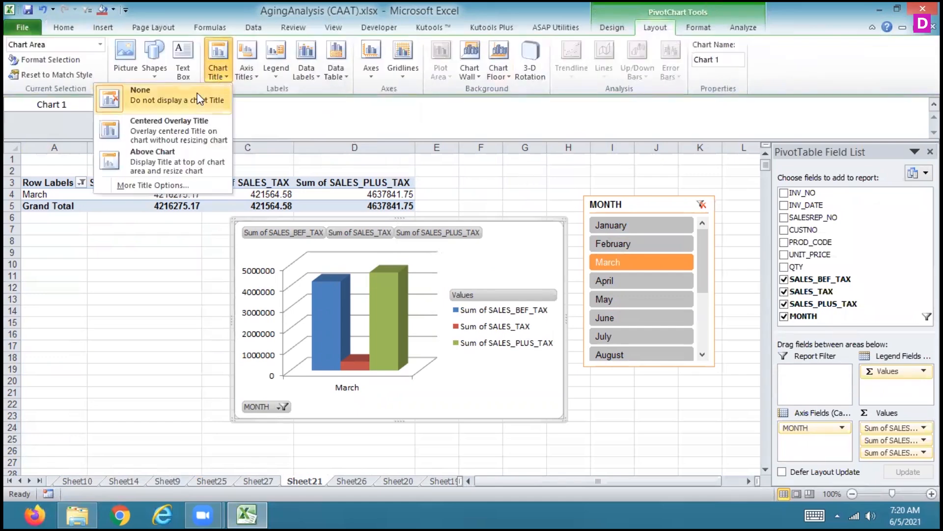
{"action": "left_click", "coordinate": [181, 139]}
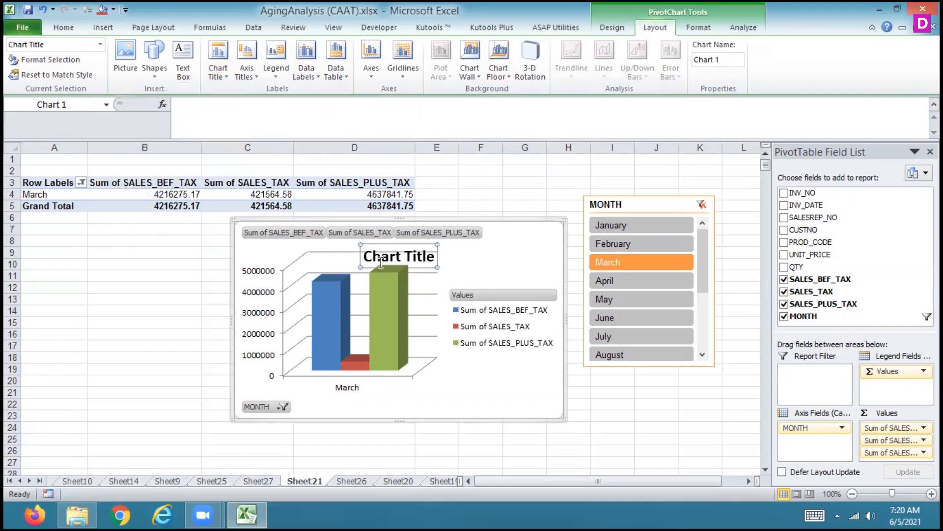
{"action": "left_click", "coordinate": [403, 261]}
{"action": "left_click_drag", "start_coordinate": [432, 259], "coordinate": [375, 253]}
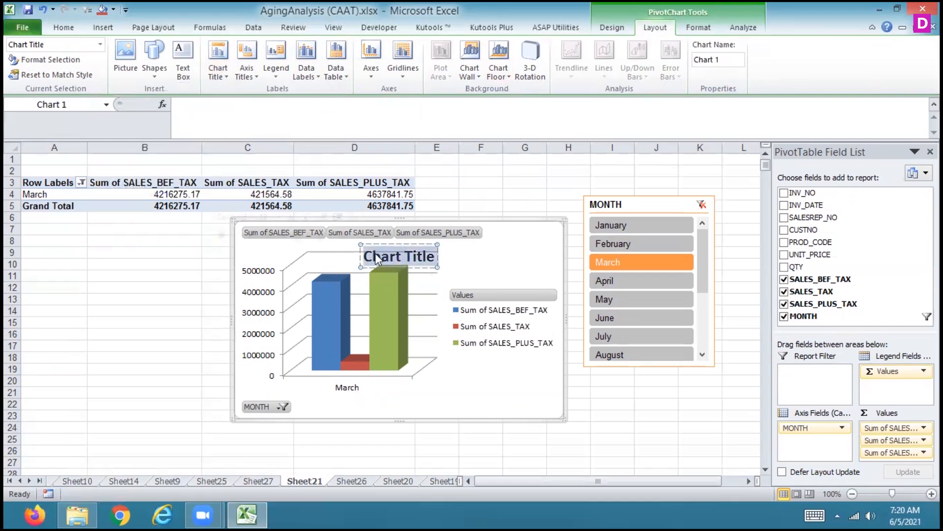
{"action": "type", "text": "A"}
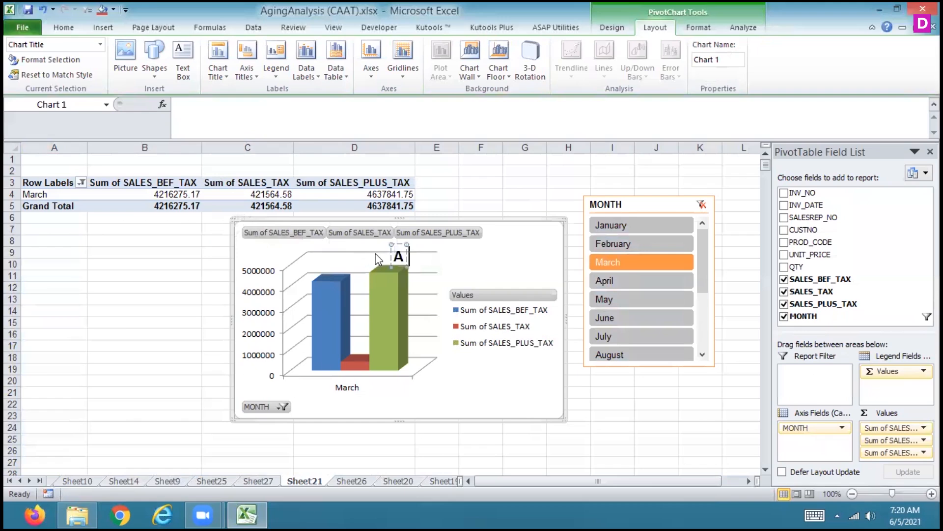
{"action": "type", "text": "GING RE"}
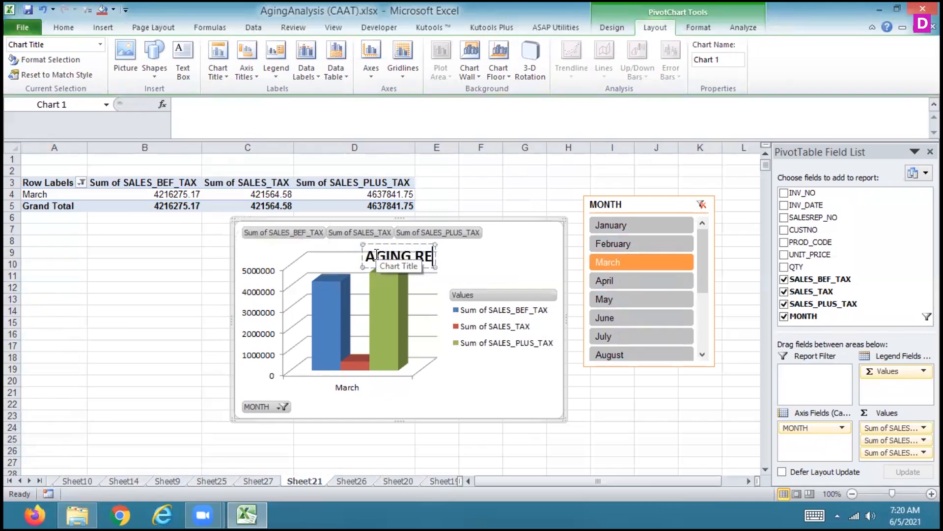
{"action": "type", "text": "PORT"}
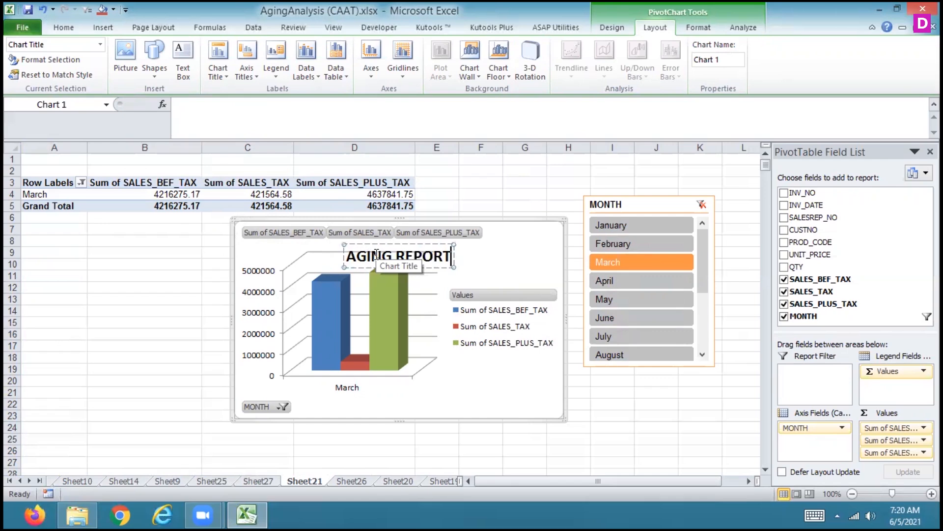
{"action": "left_click", "coordinate": [314, 385]}
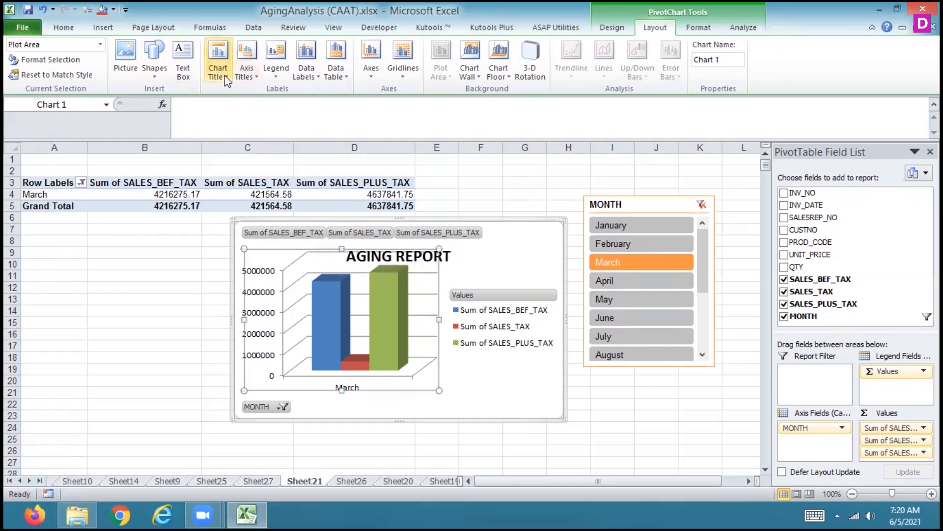
Compare the Above Chart and Centered Overlay positions for the chart title, settling on Above Chart
{"action": "left_click", "coordinate": [218, 64]}
{"action": "left_click", "coordinate": [184, 166]}
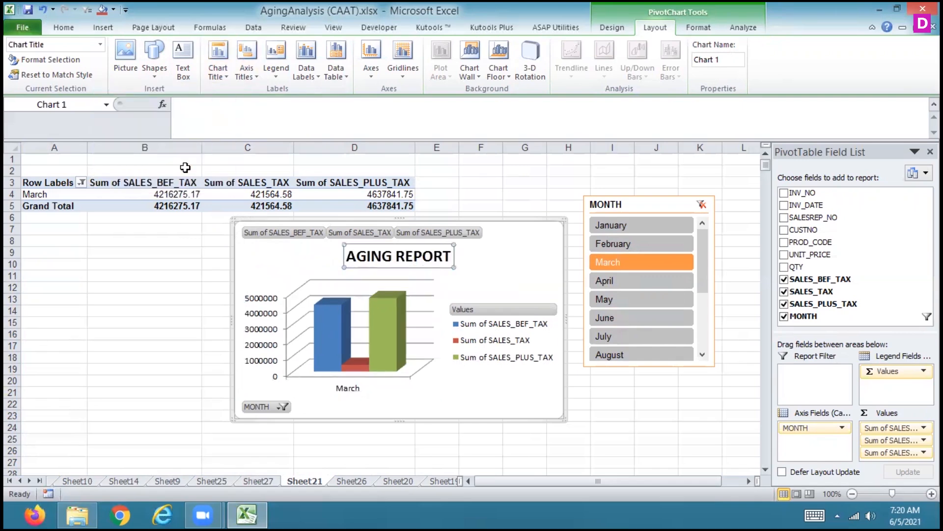
{"action": "left_click", "coordinate": [217, 64]}
{"action": "left_click", "coordinate": [170, 129]}
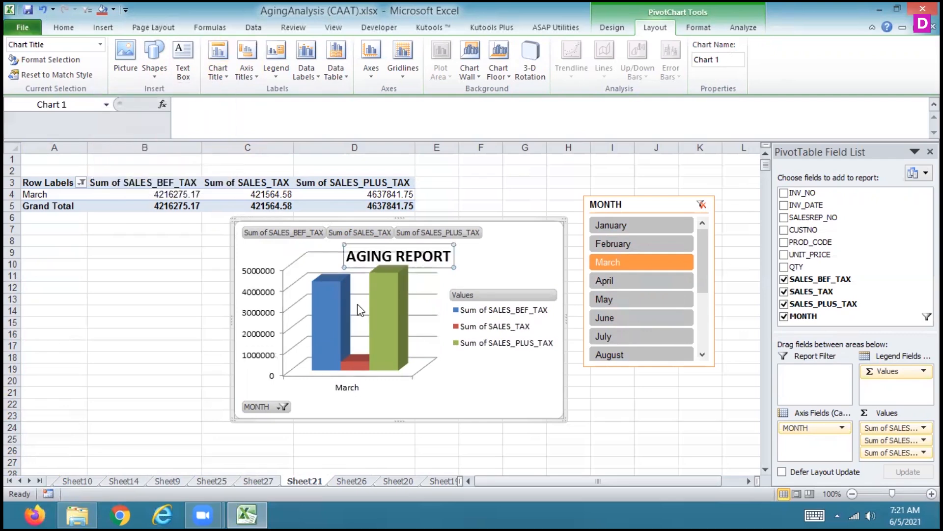
{"action": "left_click", "coordinate": [217, 64]}
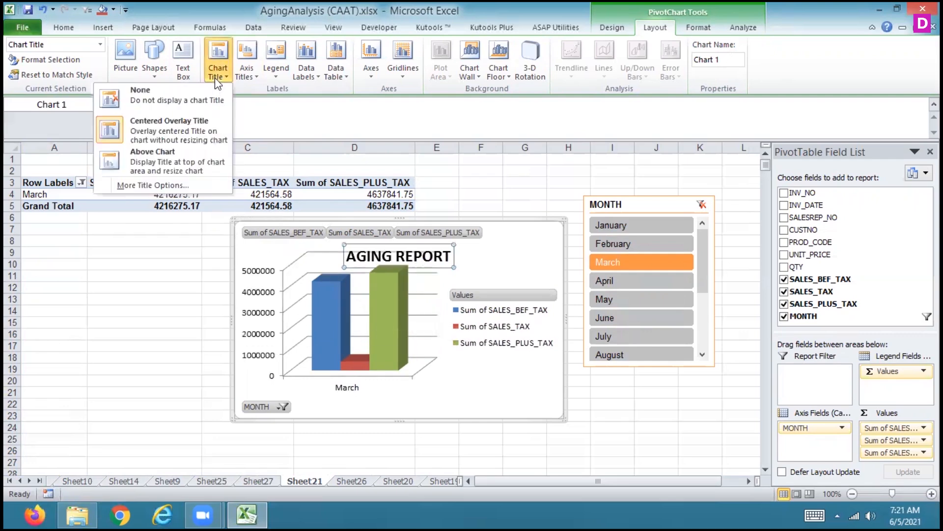
{"action": "left_click", "coordinate": [157, 158]}
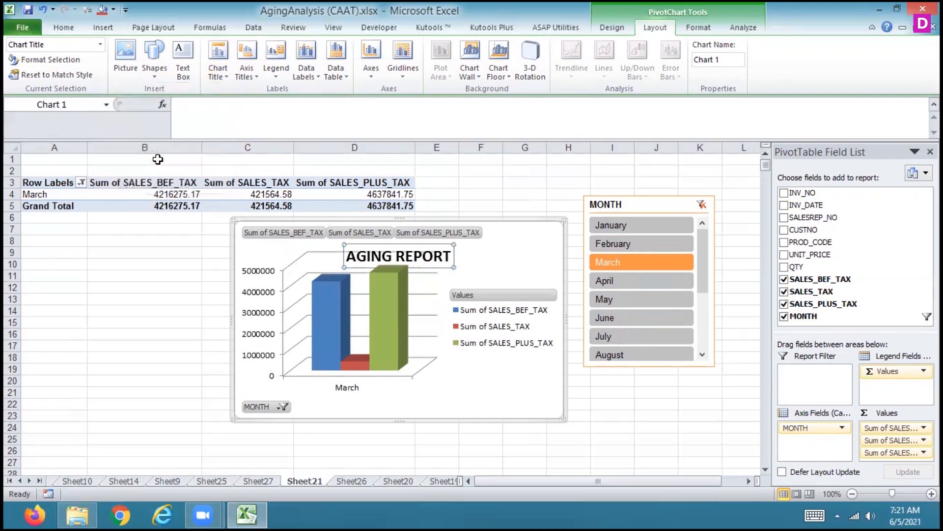
Add a title below the primary horizontal axis of the chart reading "MONTH"
{"action": "left_click", "coordinate": [252, 78]}
{"action": "mouse_move", "coordinate": [242, 91]}
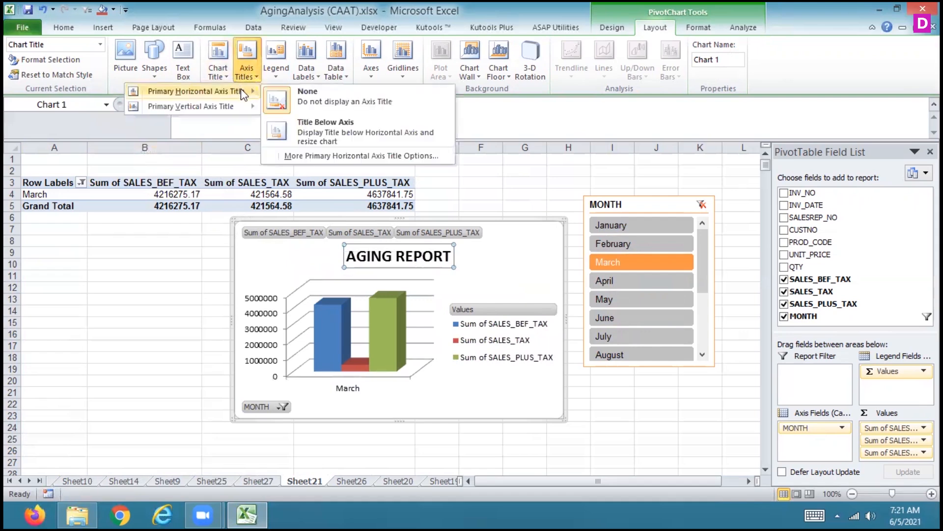
{"action": "left_click", "coordinate": [308, 129]}
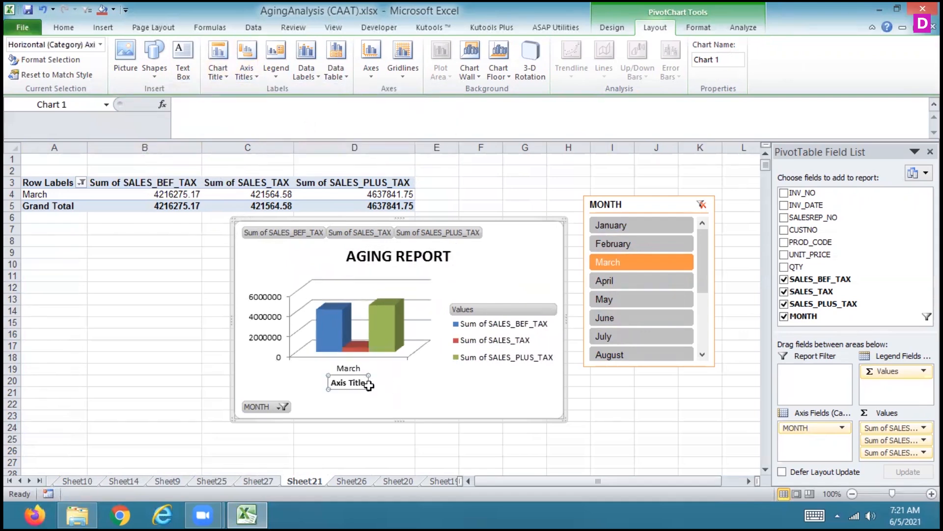
{"action": "key", "text": "BackSpace"}
{"action": "key", "text": "BackSpace"}
{"action": "key", "text": "BackSpace"}
{"action": "key", "text": "BackSpace"}
{"action": "key", "text": "BackSpace"}
{"action": "key", "text": "BackSpace"}
{"action": "key", "text": "BackSpace"}
{"action": "key", "text": "BackSpace"}
{"action": "key", "text": "BackSpace"}
{"action": "key", "text": "BackSpace"}
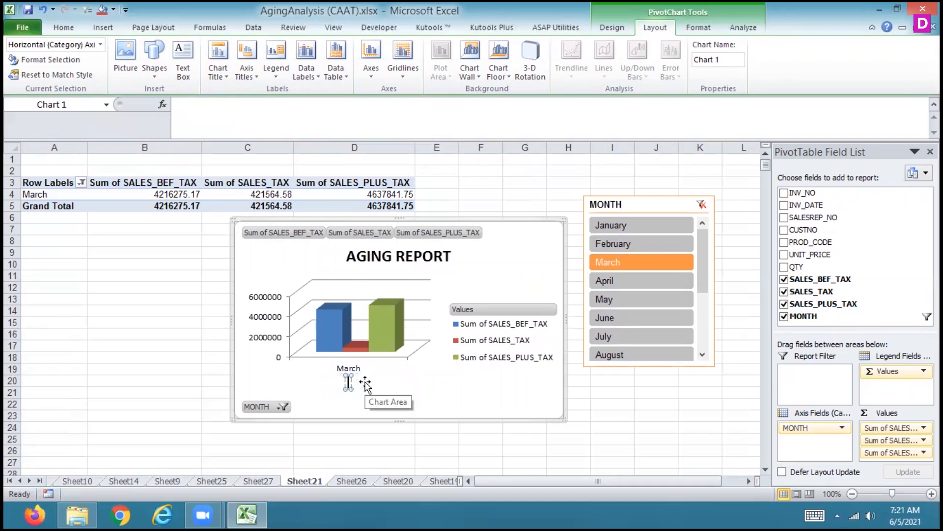
{"action": "type", "text": "MONTH"}
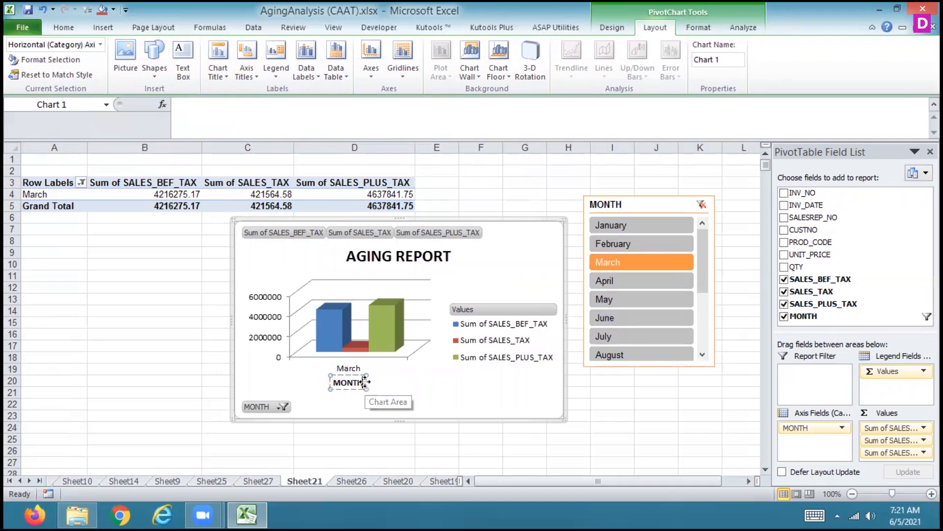
{"action": "left_click", "coordinate": [400, 382]}
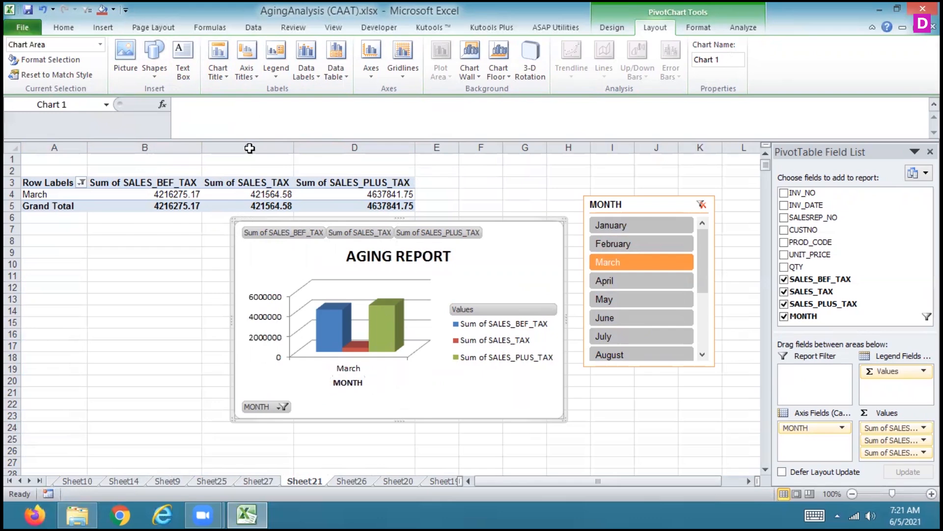
Add a rotated title to the primary vertical axis of the chart reading "SALES_TAX"
{"action": "left_click", "coordinate": [259, 72]}
{"action": "mouse_move", "coordinate": [237, 106]}
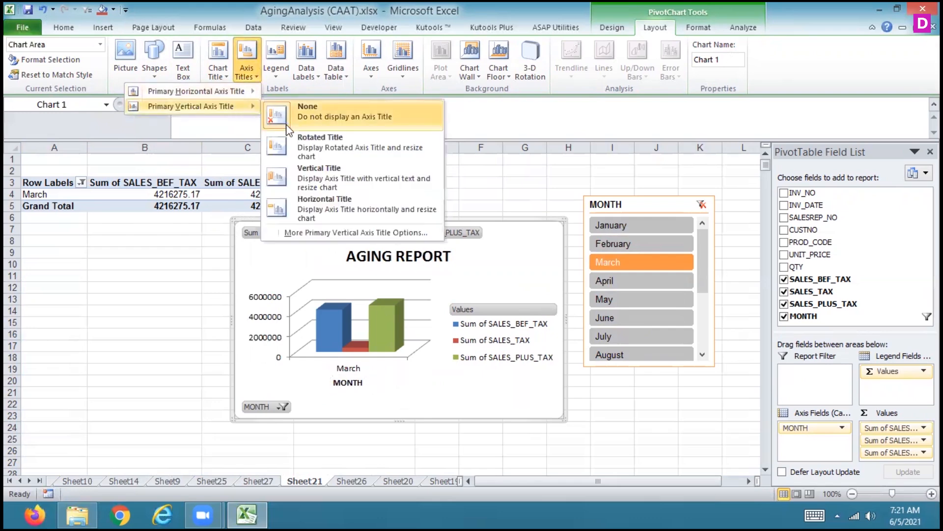
{"action": "left_click", "coordinate": [291, 146]}
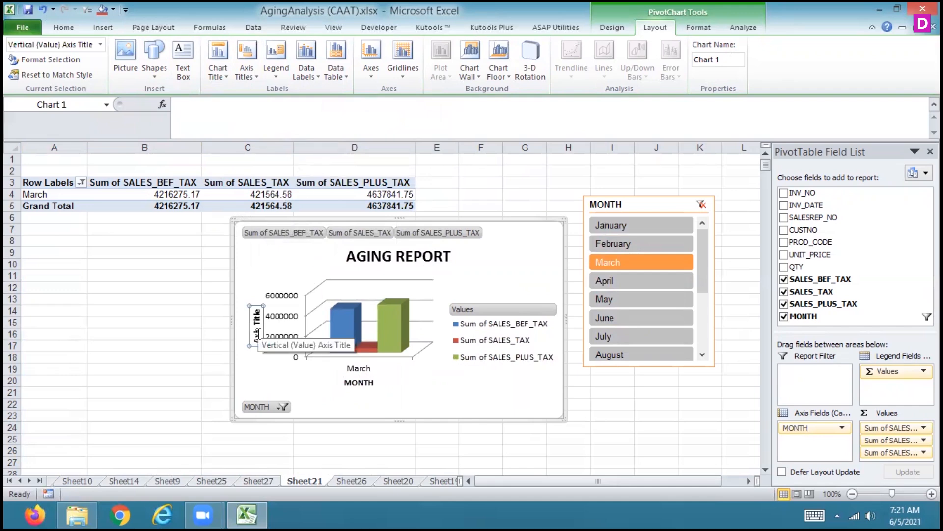
{"action": "left_click", "coordinate": [256, 334]}
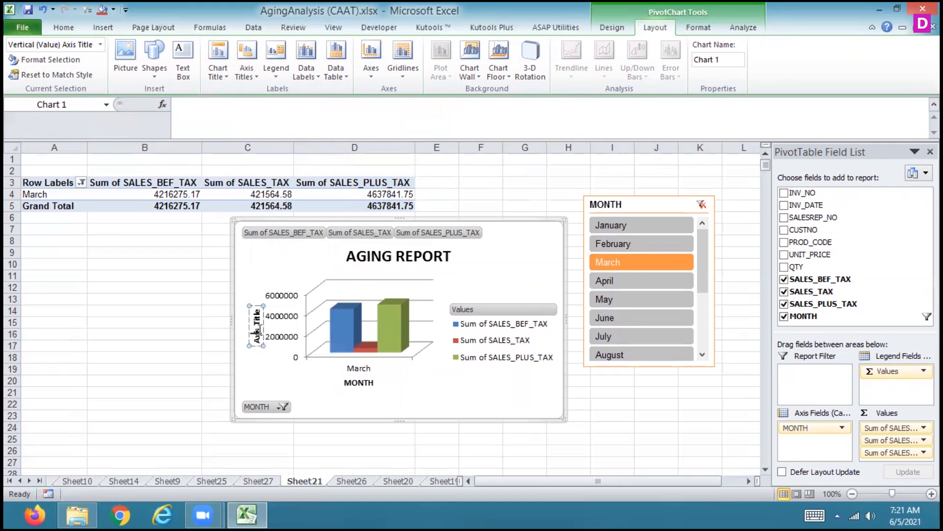
{"action": "key", "text": "BackSpace"}
{"action": "key", "text": "BackSpace"}
{"action": "key", "text": "Right"}
{"action": "key", "text": "Right"}
{"action": "key", "text": "Right"}
{"action": "key", "text": "Right"}
{"action": "key", "text": "Right"}
{"action": "key", "text": "Right"}
{"action": "key", "text": "Right"}
{"action": "key", "text": "Right"}
{"action": "key", "text": "BackSpace"}
{"action": "key", "text": "BackSpace"}
{"action": "key", "text": "BackSpace"}
{"action": "key", "text": "BackSpace"}
{"action": "key", "text": "BackSpace"}
{"action": "key", "text": "BackSpace"}
{"action": "key", "text": "BackSpace"}
{"action": "key", "text": "BackSpace"}
{"action": "type", "text": "SALES_TA"}
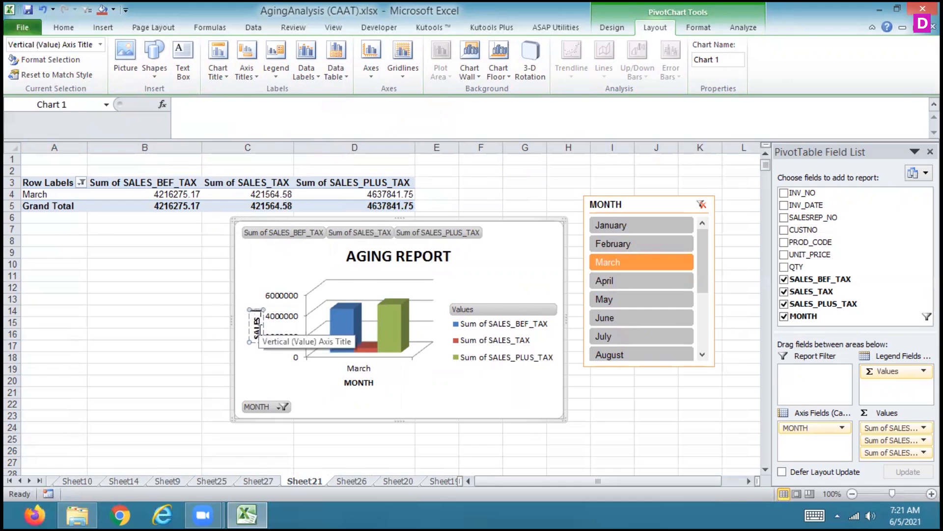
{"action": "type", "text": "X"}
{"action": "left_click", "coordinate": [308, 250]}
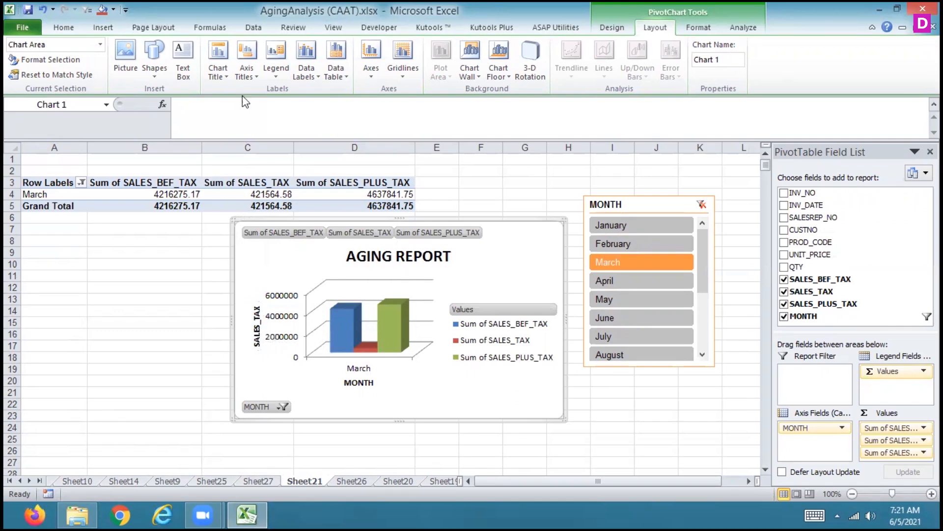
Try the Vertical Title and Horizontal Title layouts on the vertical axis title, and return it to Rotated Title
{"action": "left_click", "coordinate": [246, 79]}
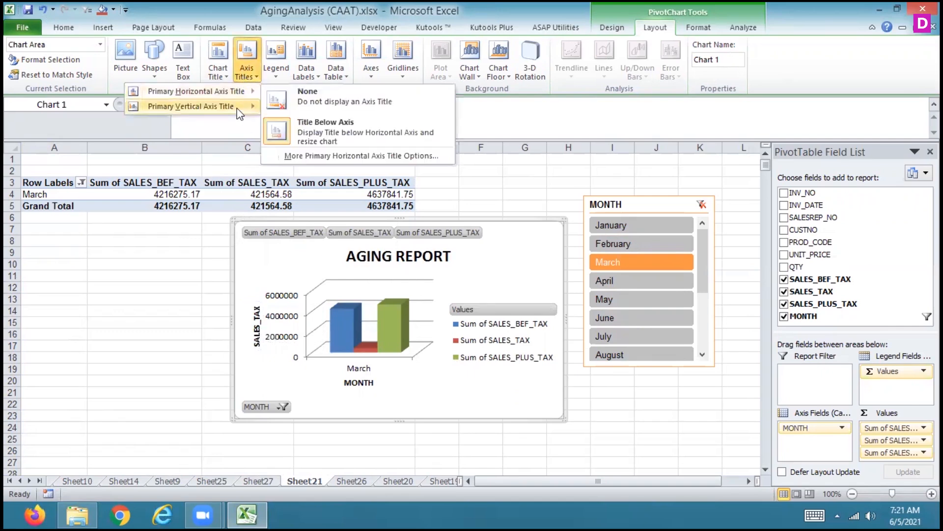
{"action": "mouse_move", "coordinate": [238, 109]}
{"action": "left_click", "coordinate": [314, 181]}
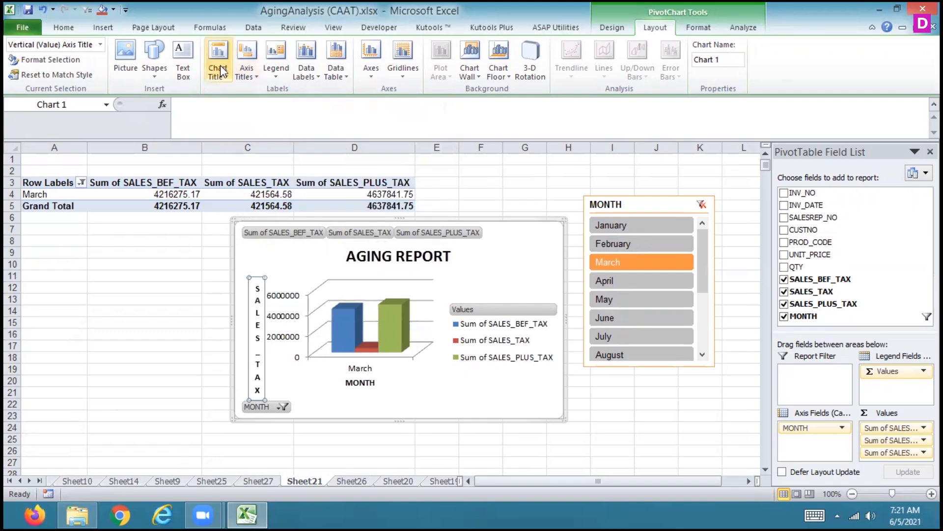
{"action": "left_click", "coordinate": [246, 73]}
{"action": "mouse_move", "coordinate": [235, 105]}
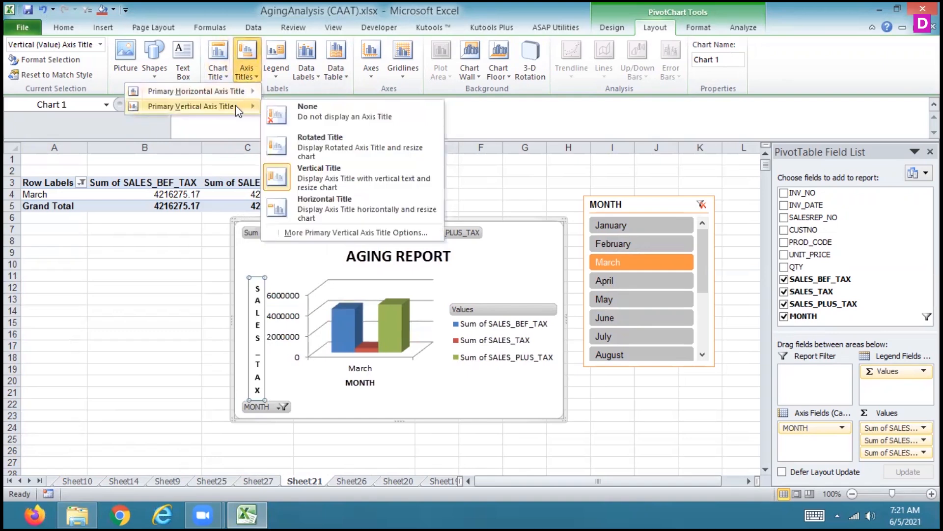
{"action": "left_click", "coordinate": [301, 208]}
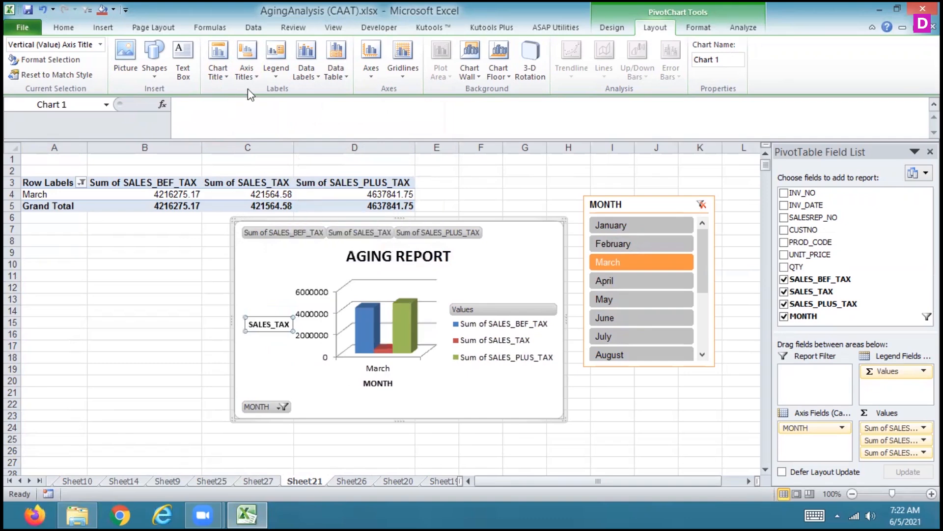
{"action": "left_click", "coordinate": [247, 71]}
{"action": "mouse_move", "coordinate": [236, 107]}
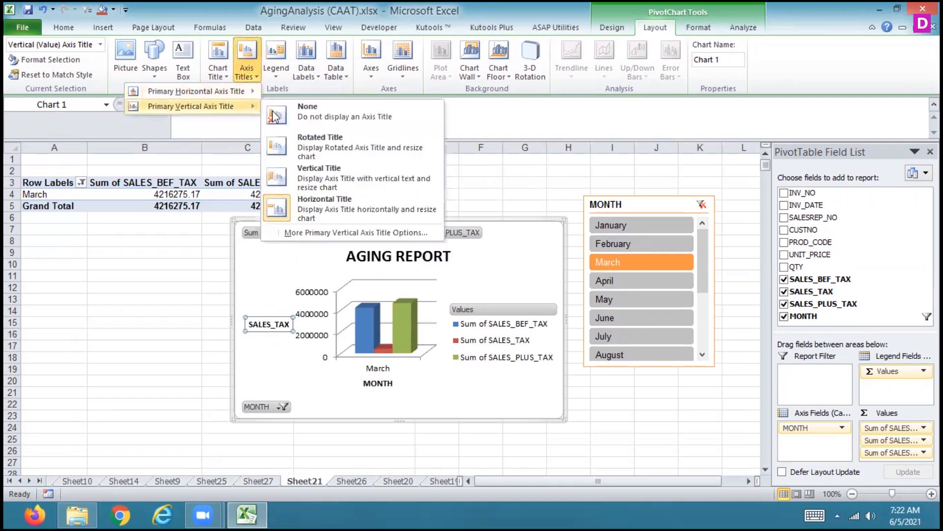
{"action": "left_click", "coordinate": [298, 147]}
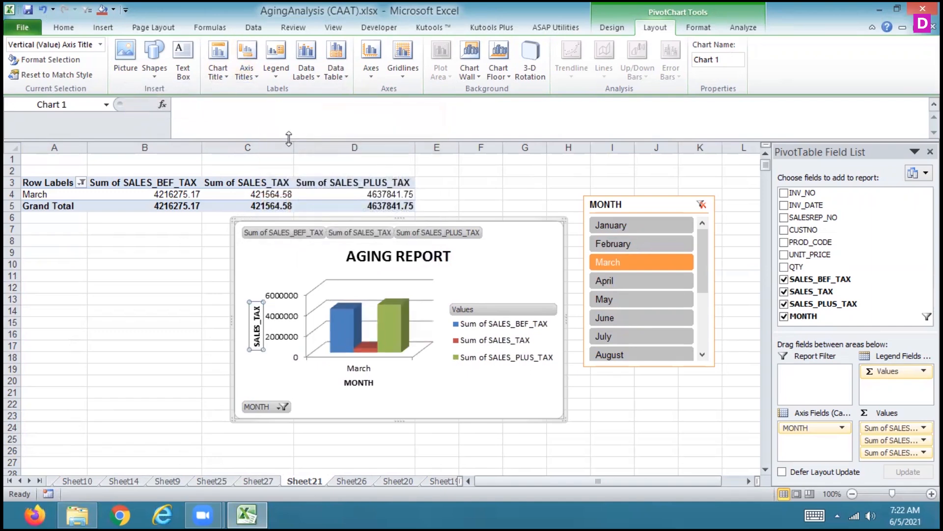
Try the chart legend at the top, left and bottom positions of the AGING REPORT chart
{"action": "left_click", "coordinate": [250, 74]}
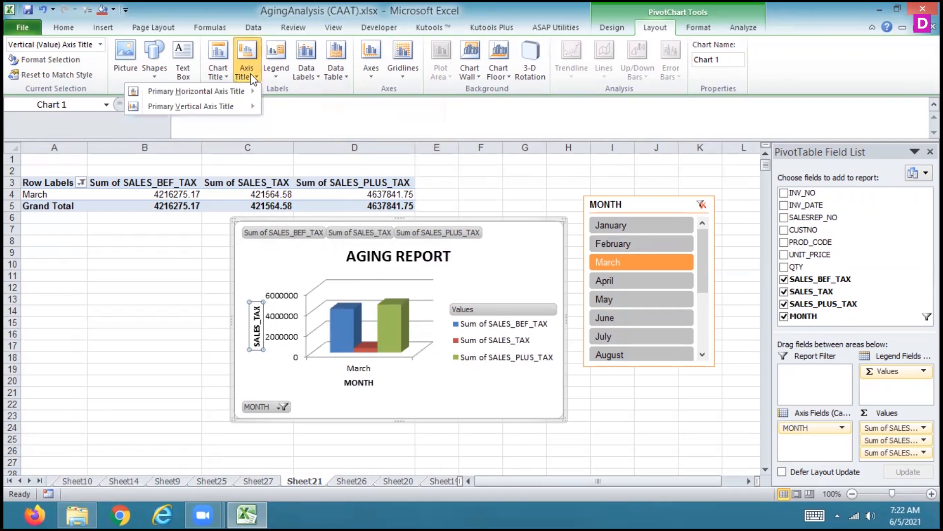
{"action": "left_click", "coordinate": [282, 72]}
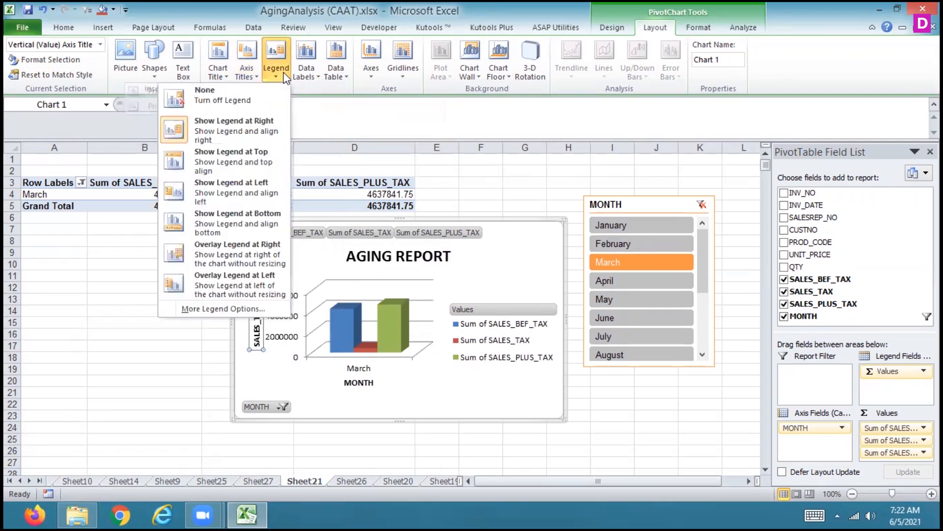
{"action": "left_click", "coordinate": [244, 170]}
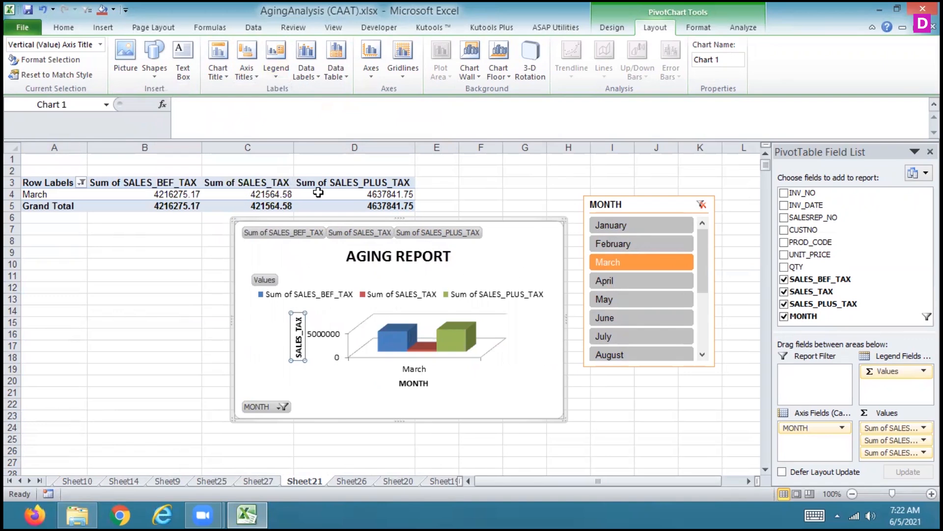
{"action": "left_click", "coordinate": [247, 72]}
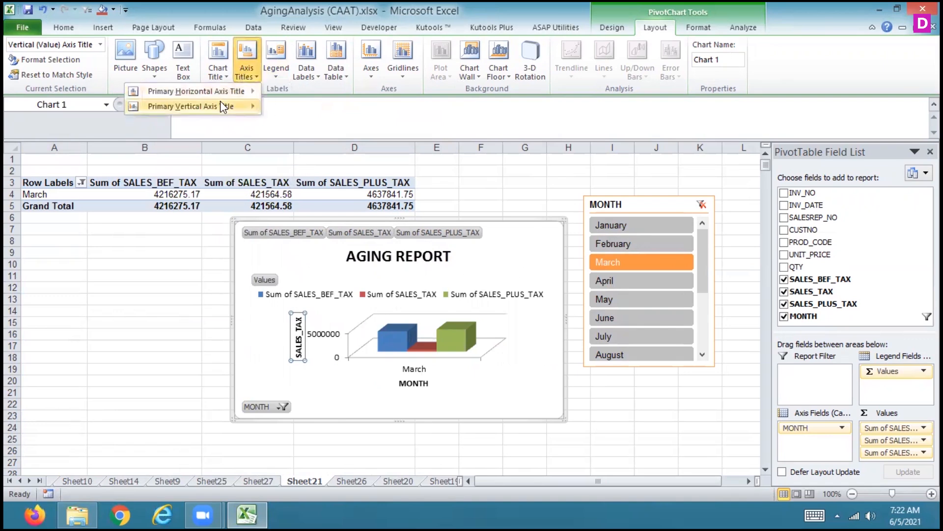
{"action": "left_click", "coordinate": [276, 71]}
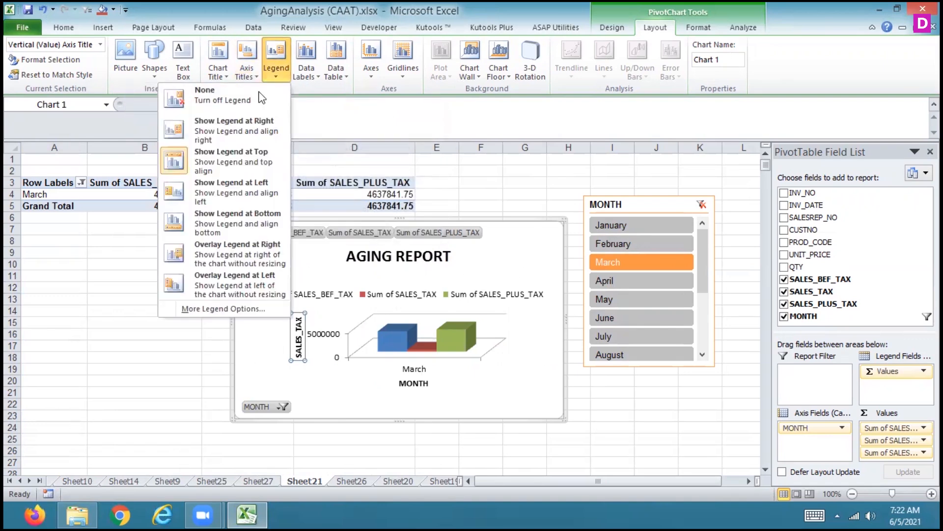
{"action": "left_click", "coordinate": [233, 185]}
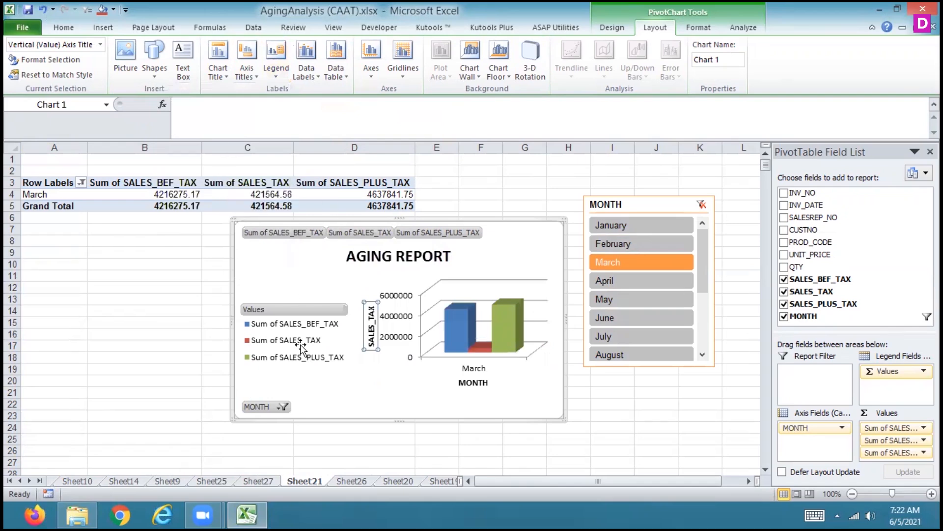
{"action": "left_click", "coordinate": [278, 80]}
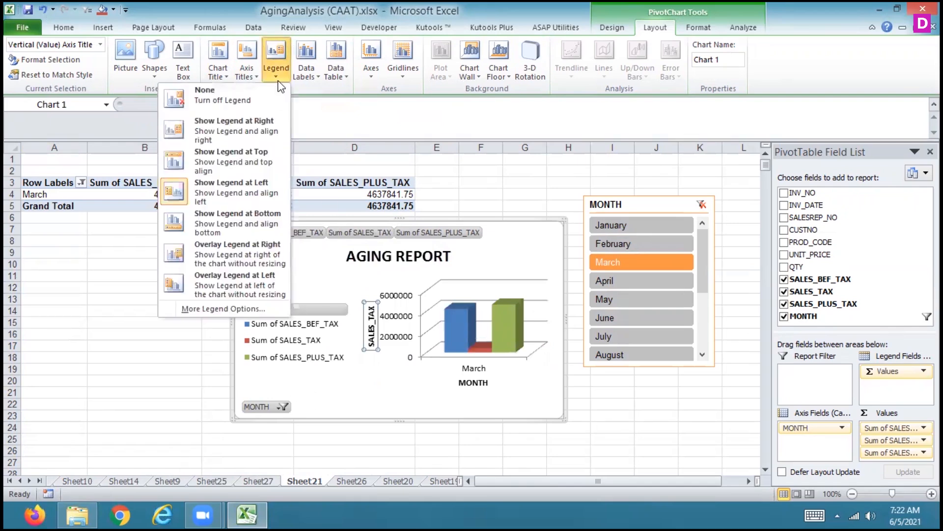
{"action": "left_click", "coordinate": [235, 217]}
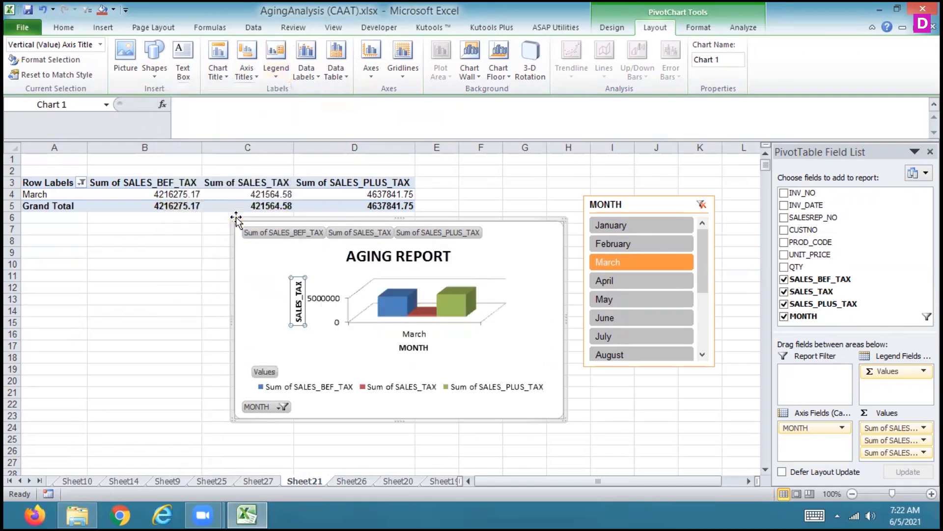
Try overlaying the legend at the right and left of the chart, and return it to Show Legend at Right
{"action": "left_click", "coordinate": [276, 81]}
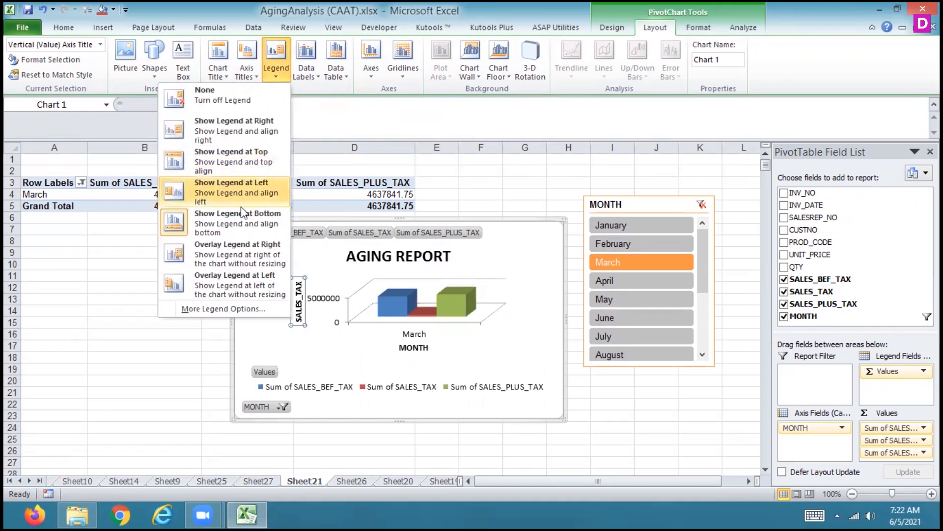
{"action": "left_click", "coordinate": [235, 260]}
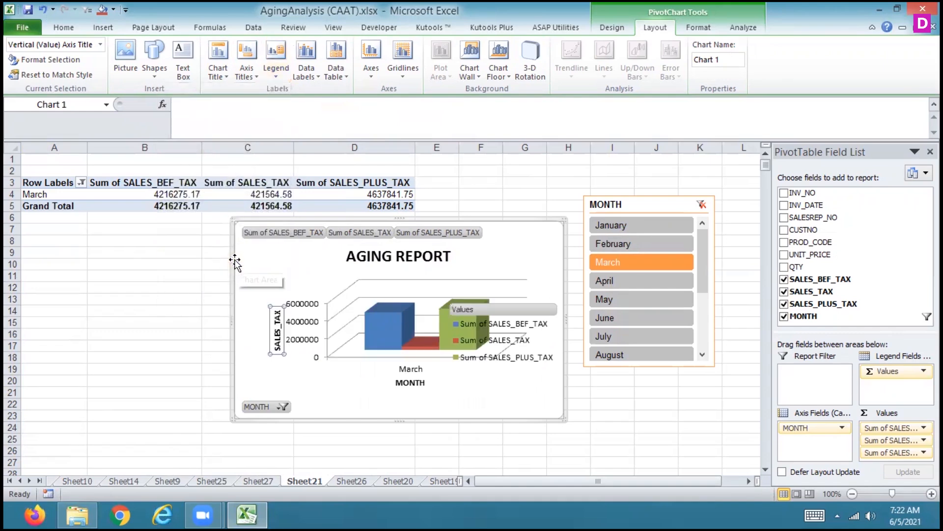
{"action": "left_click", "coordinate": [276, 71]}
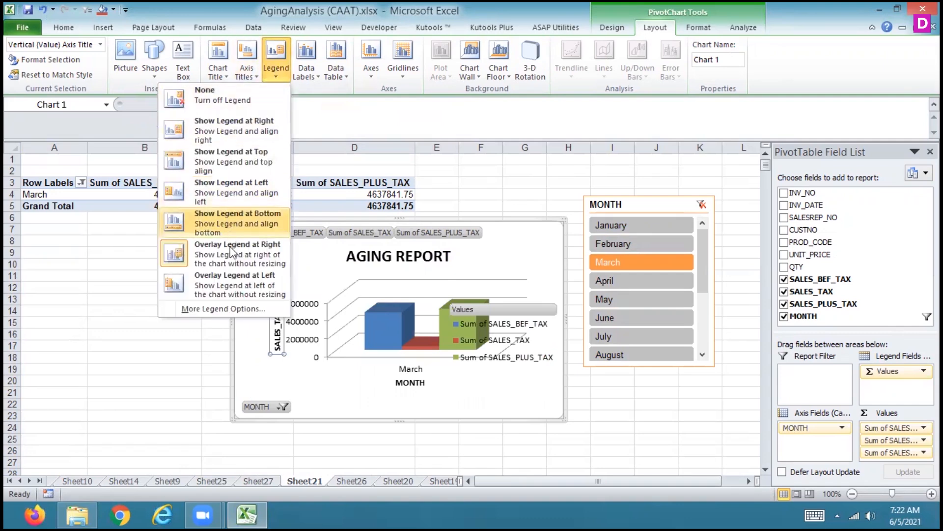
{"action": "left_click", "coordinate": [222, 273]}
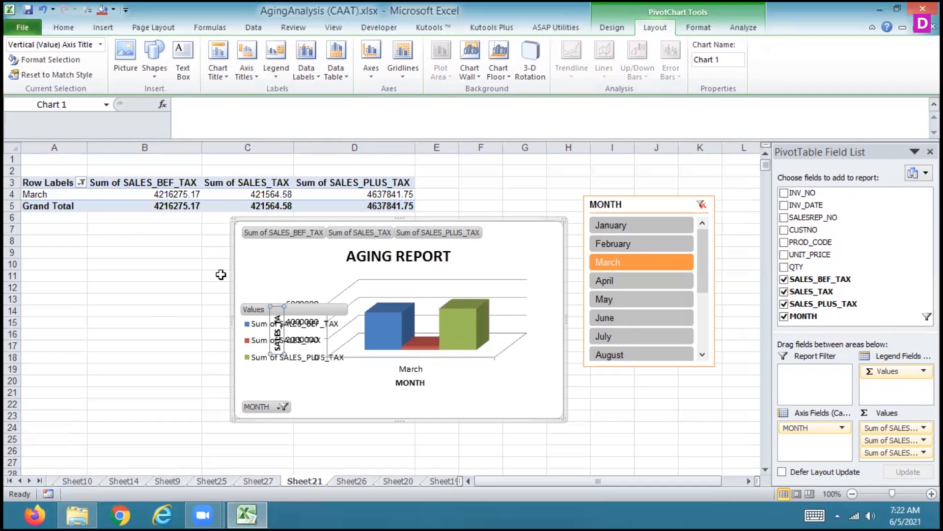
{"action": "left_click", "coordinate": [275, 78]}
{"action": "left_click", "coordinate": [251, 130]}
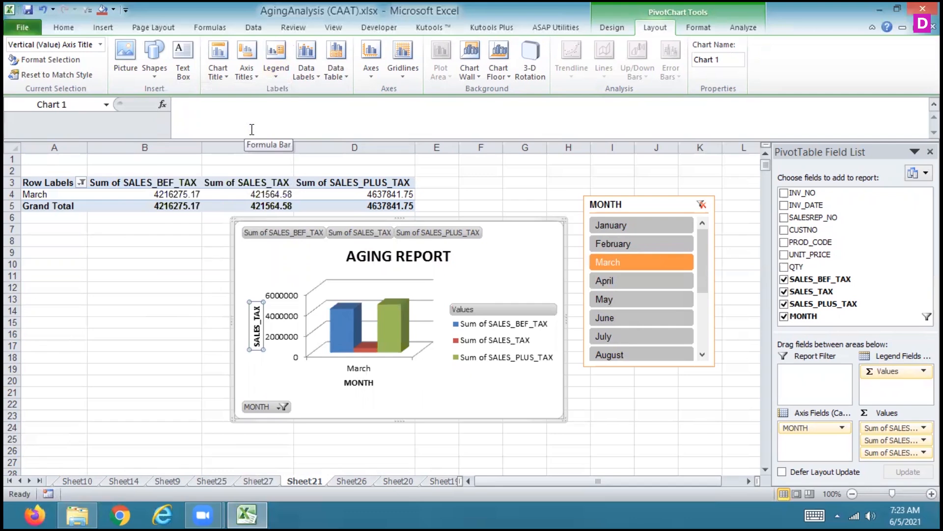
Show data labels on the chart's columns, switching them off and on again to compare
{"action": "left_click", "coordinate": [306, 64]}
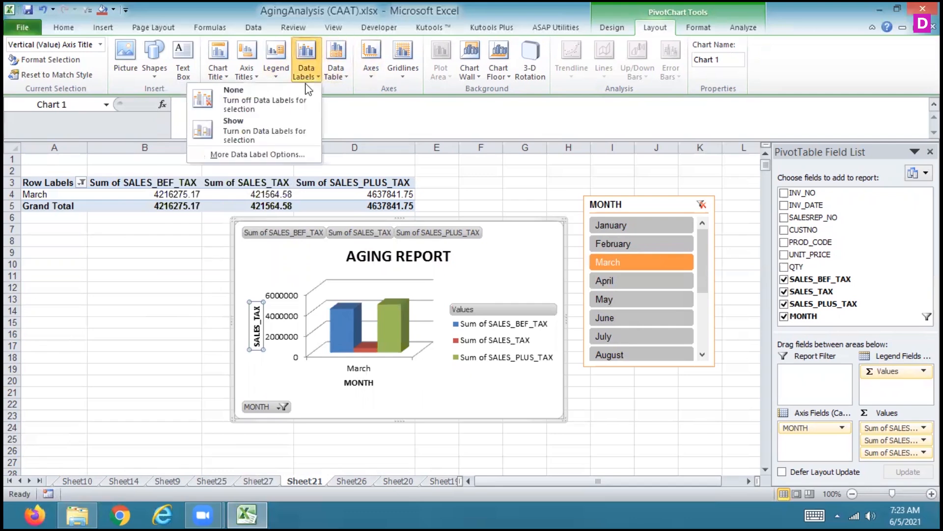
{"action": "left_click", "coordinate": [289, 127]}
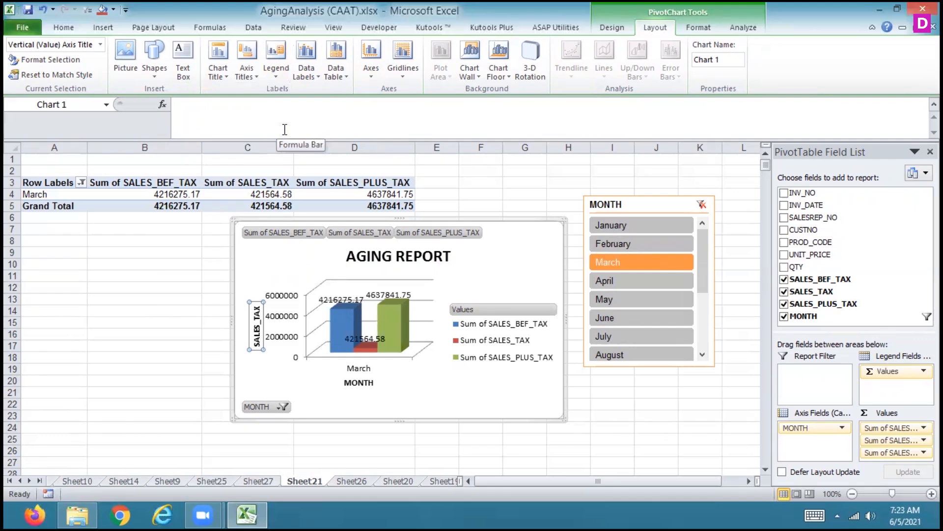
{"action": "left_click", "coordinate": [306, 69]}
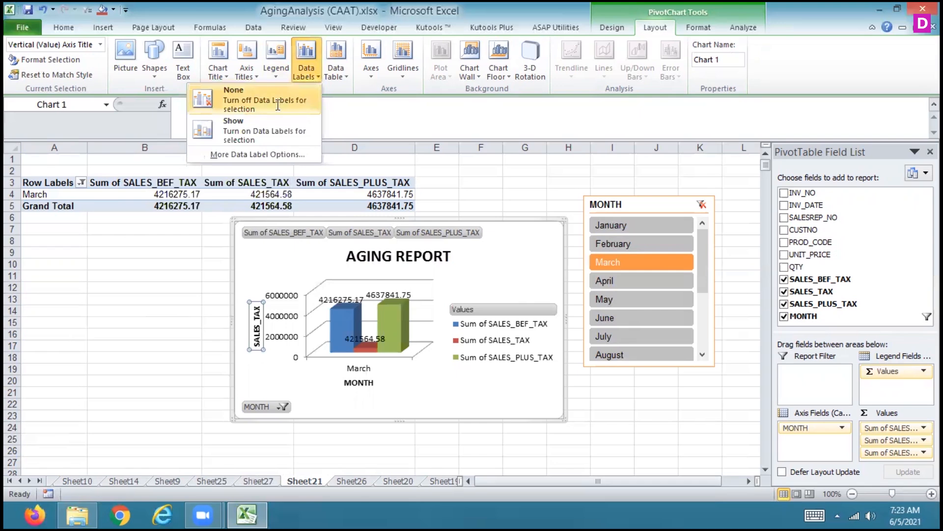
{"action": "left_click", "coordinate": [278, 98]}
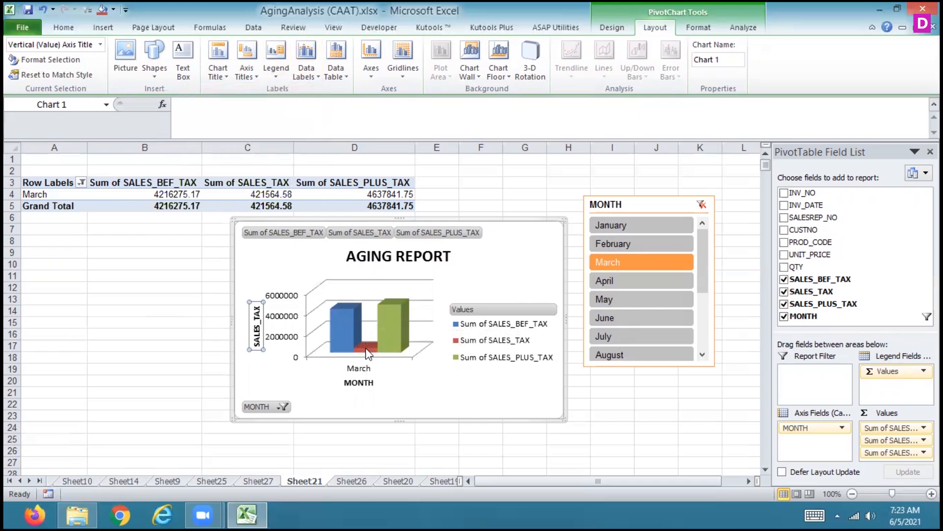
{"action": "left_click", "coordinate": [303, 76]}
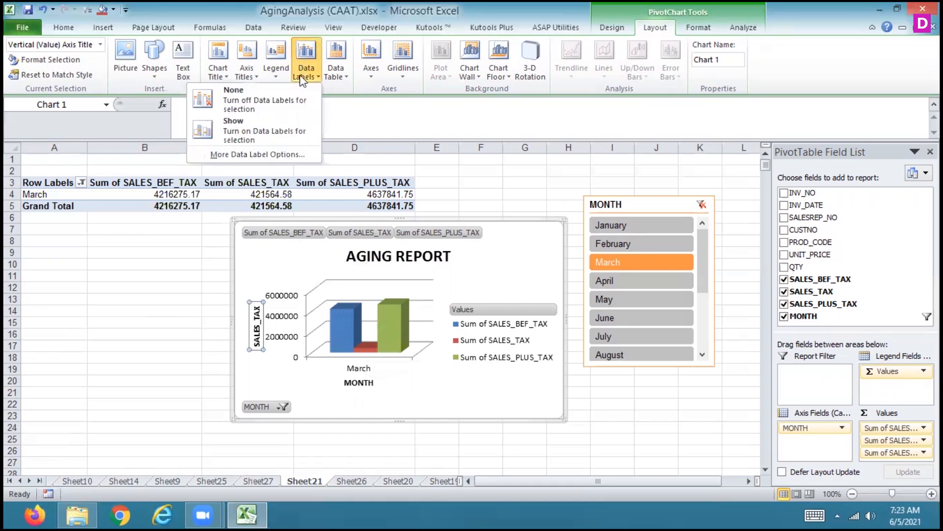
{"action": "left_click", "coordinate": [282, 123]}
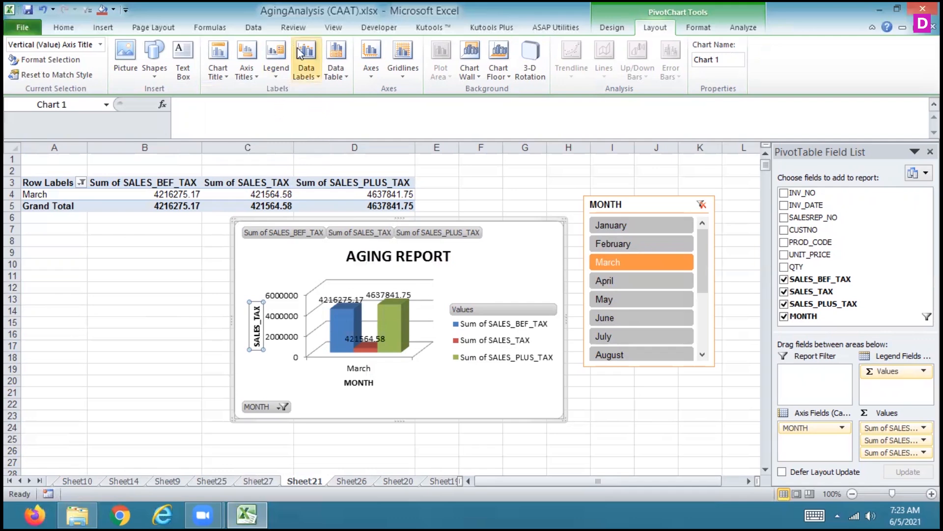
Add a data table below the chart, comparing it without and with legend keys, and settle on Show Data Table with Legend Keys
{"action": "left_click", "coordinate": [376, 75]}
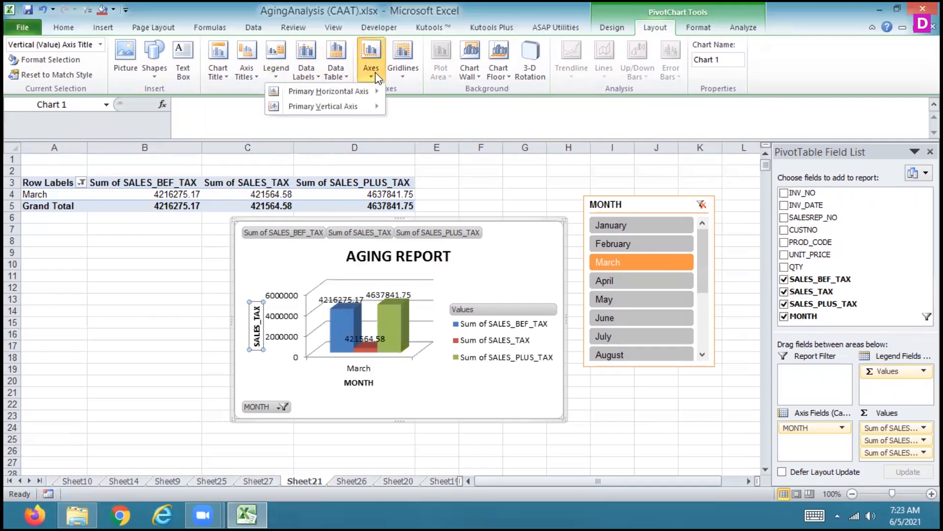
{"action": "left_click", "coordinate": [339, 74]}
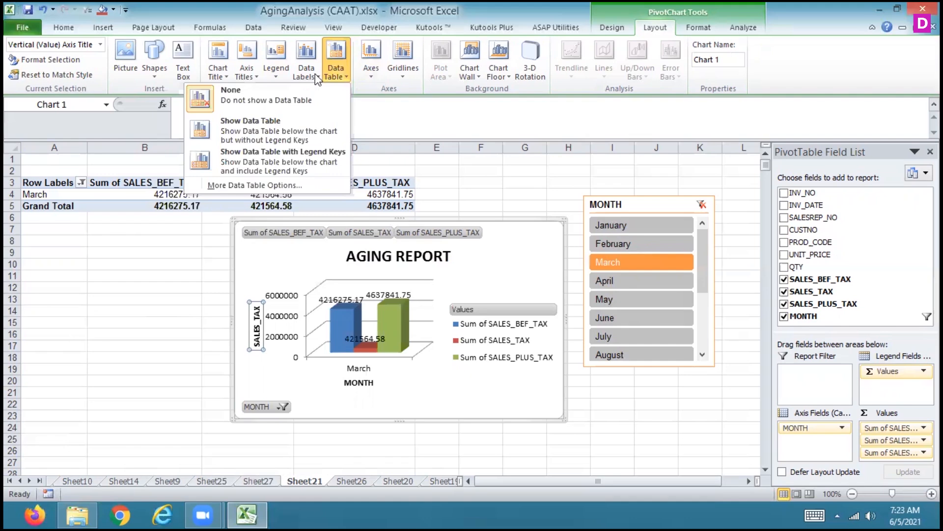
{"action": "left_click", "coordinate": [281, 126]}
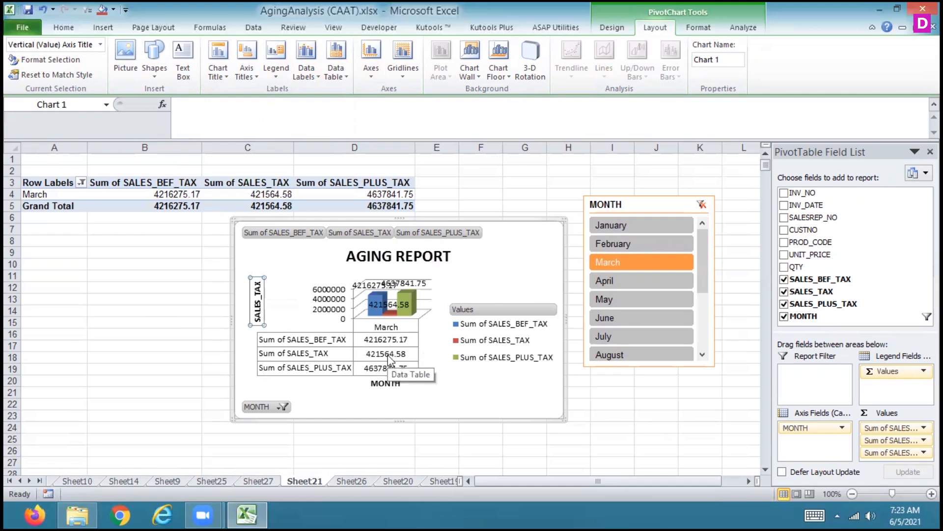
{"action": "left_click", "coordinate": [336, 64]}
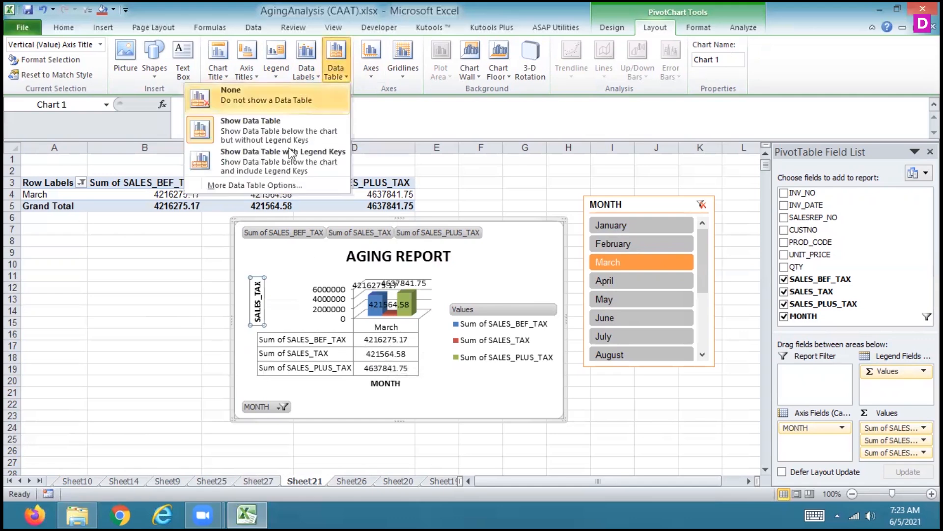
{"action": "left_click", "coordinate": [288, 164]}
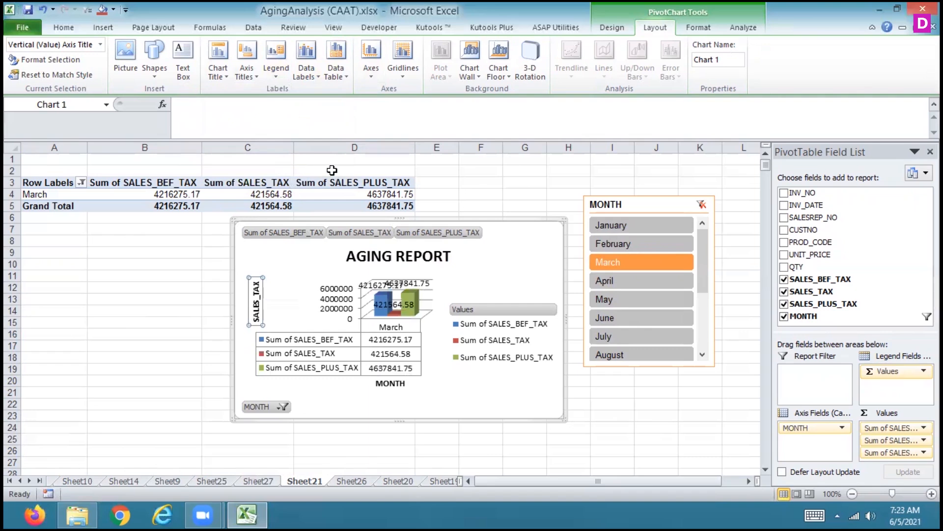
{"action": "left_click", "coordinate": [342, 78]}
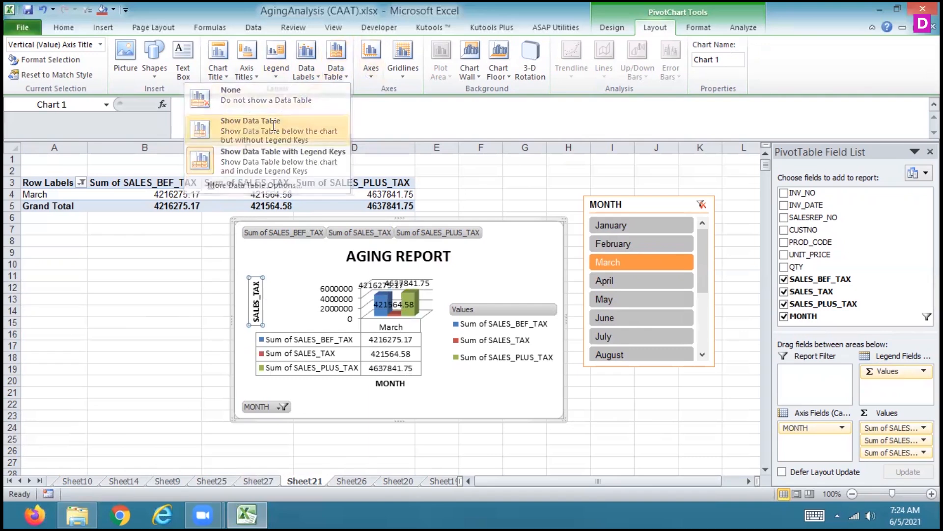
{"action": "left_click", "coordinate": [273, 124]}
{"action": "left_click", "coordinate": [336, 68]}
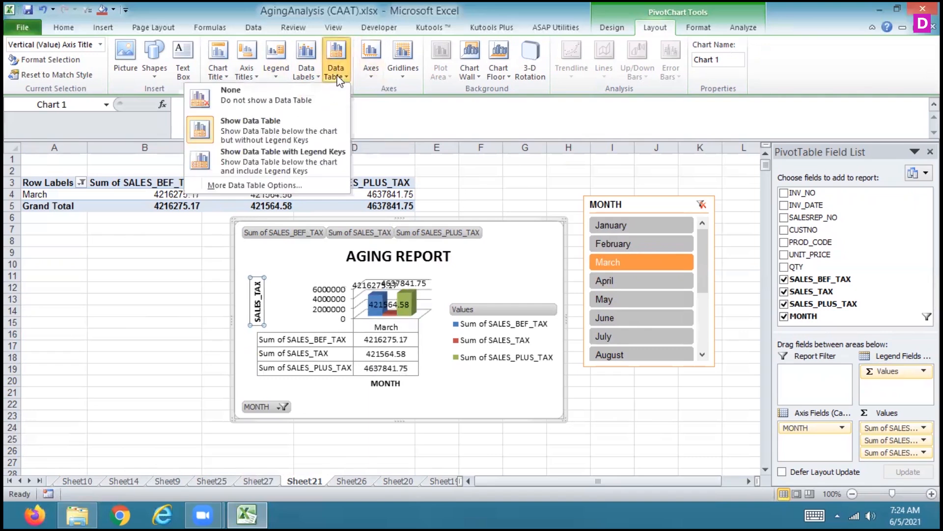
{"action": "left_click", "coordinate": [283, 166]}
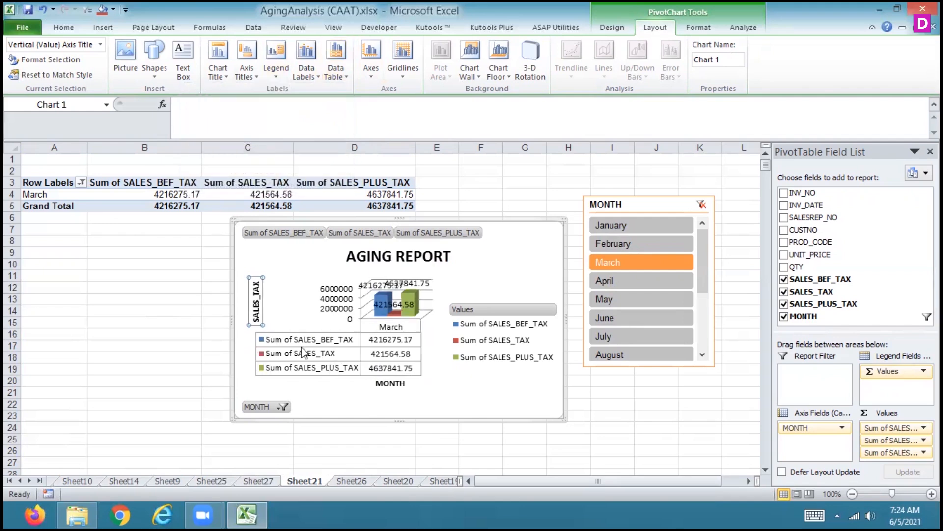
Enlarge the PivotChart by extending its left edge into column A, its upper edge to row 1 and its lower edge to about row 29
{"action": "left_click", "coordinate": [411, 293]}
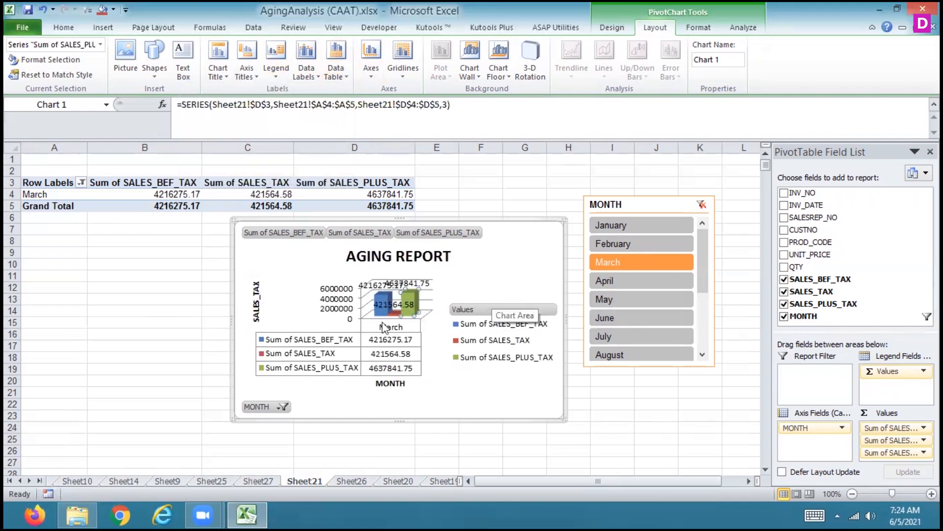
{"action": "left_click", "coordinate": [205, 307]}
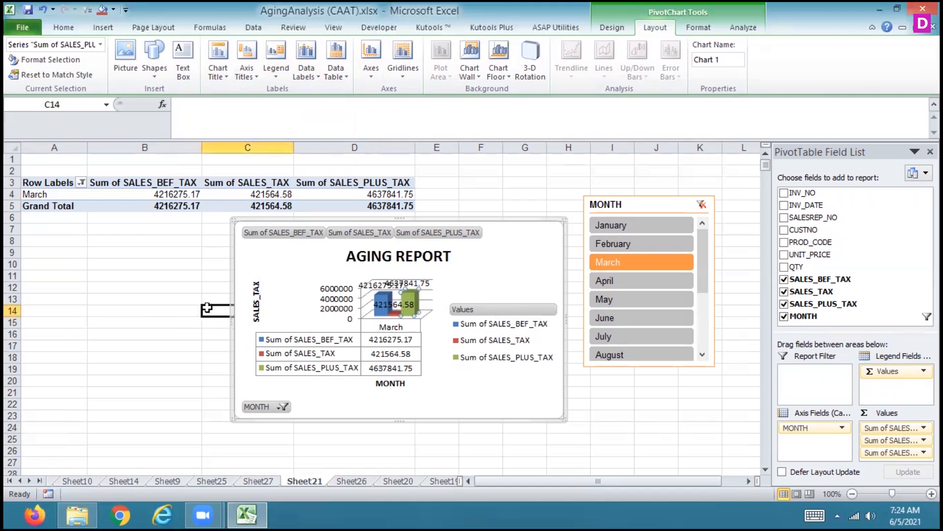
{"action": "left_click", "coordinate": [231, 322]}
{"action": "left_click", "coordinate": [251, 327]}
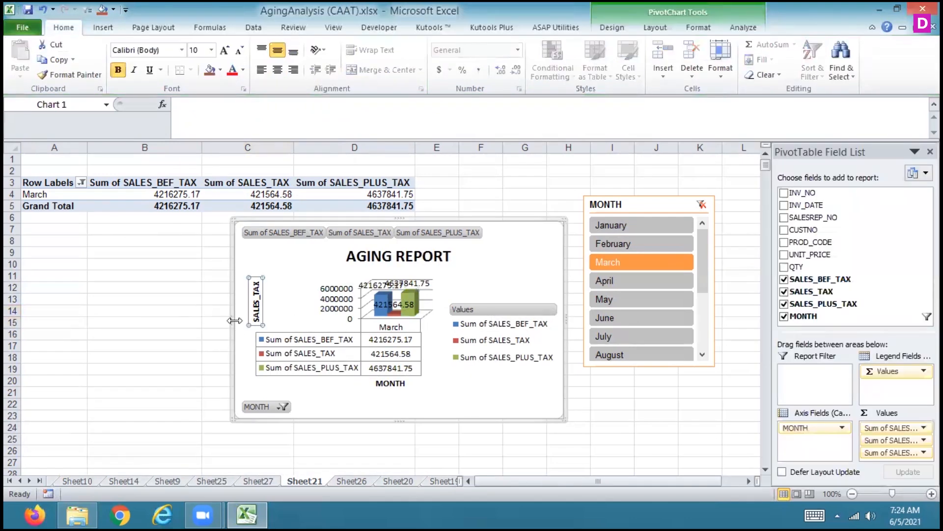
{"action": "left_click_drag", "start_coordinate": [232, 319], "coordinate": [70, 280]}
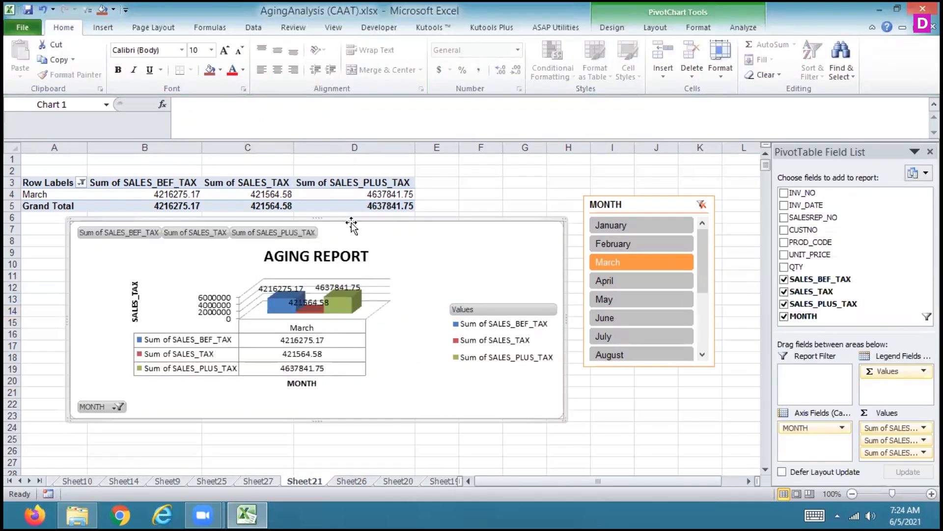
{"action": "left_click_drag", "start_coordinate": [321, 182], "coordinate": [326, 158]}
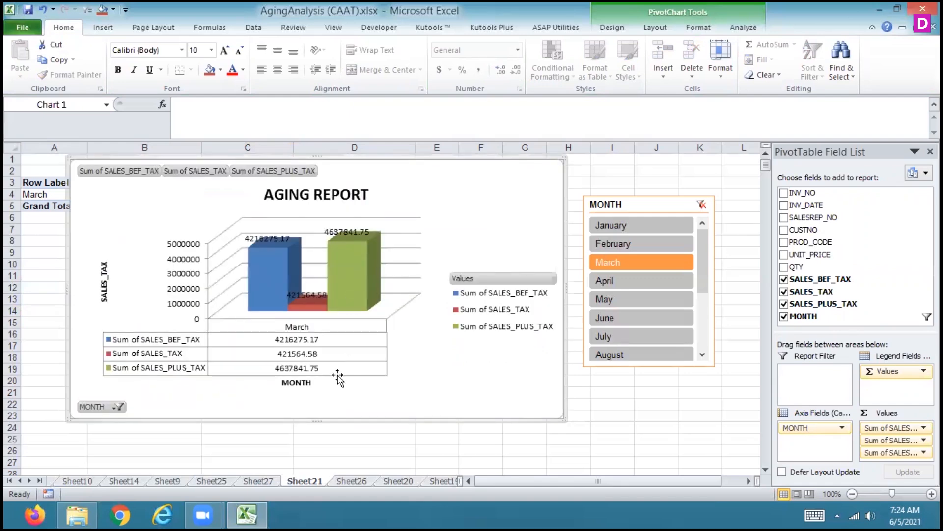
{"action": "left_click", "coordinate": [317, 422]}
{"action": "left_click", "coordinate": [317, 406]}
{"action": "left_click_drag", "start_coordinate": [317, 419], "coordinate": [329, 469]}
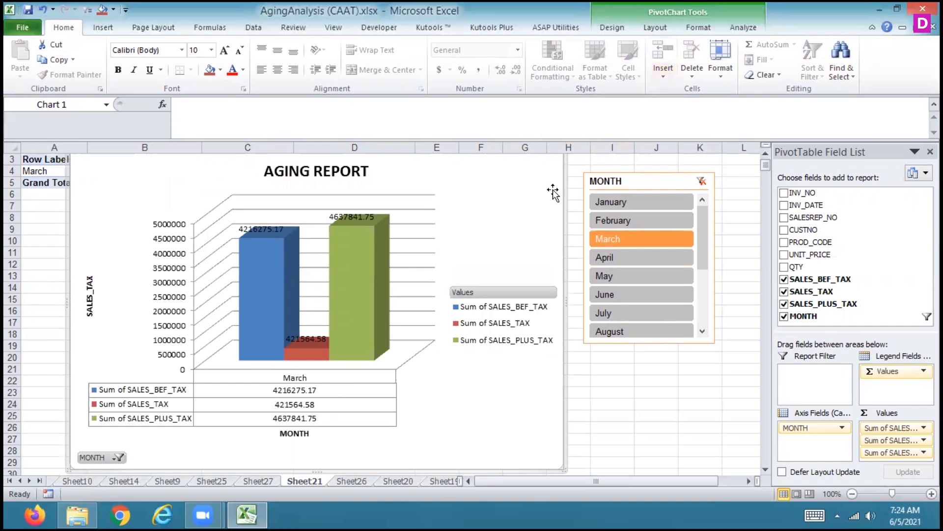
Try the chart's primary horizontal axis with Show Axis without labeling, and with Show Right to Left Axis
{"action": "left_click", "coordinate": [743, 28]}
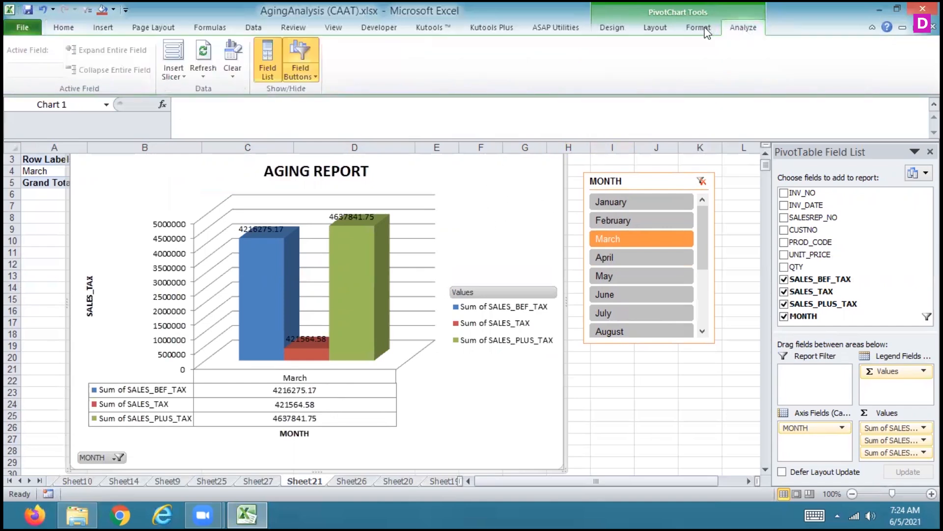
{"action": "left_click", "coordinate": [621, 31]}
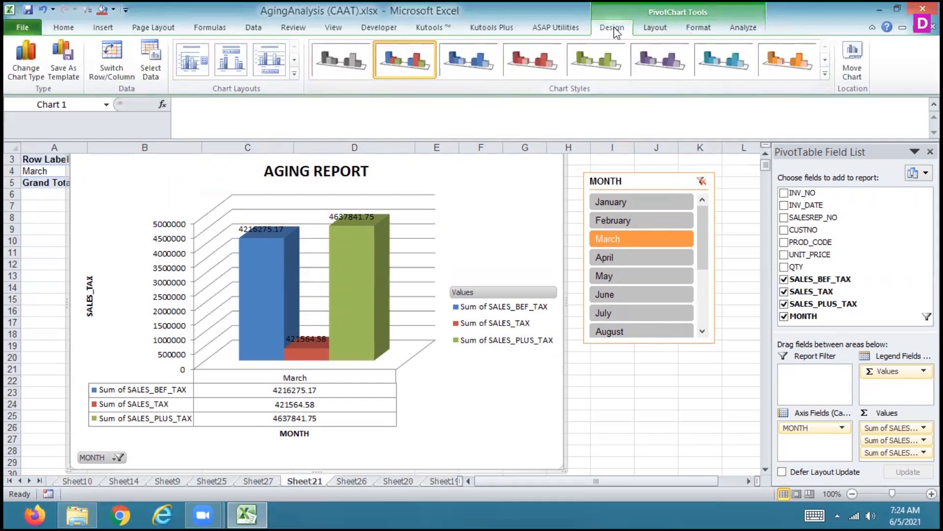
{"action": "left_click", "coordinate": [655, 28]}
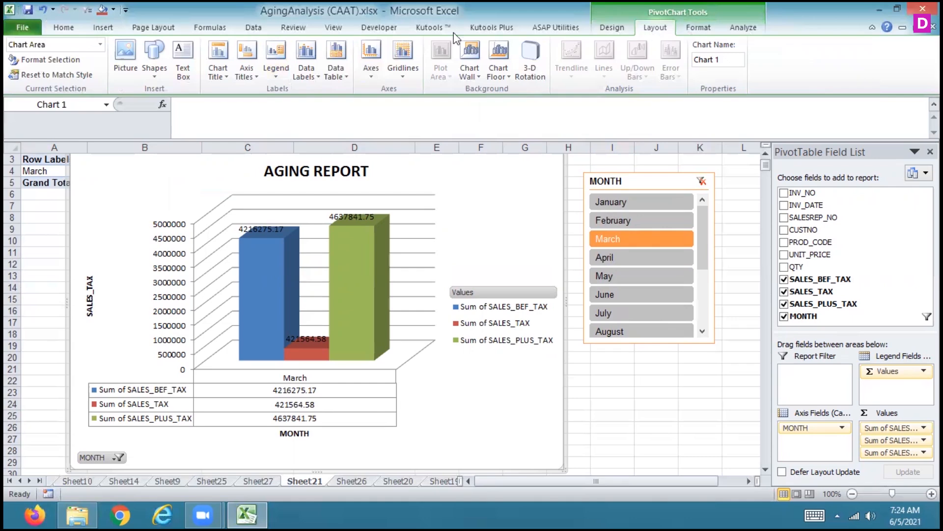
{"action": "left_click", "coordinate": [373, 75]}
{"action": "mouse_move", "coordinate": [367, 93]}
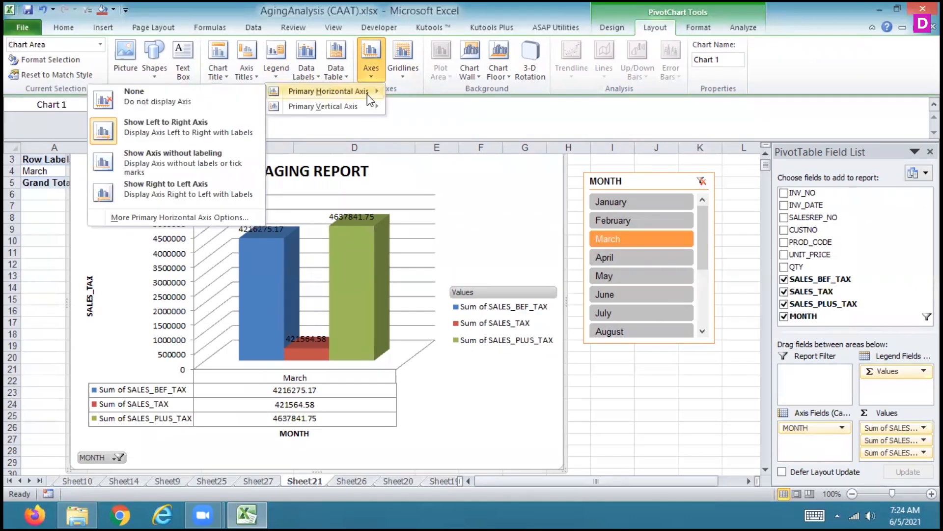
{"action": "left_click", "coordinate": [188, 156]}
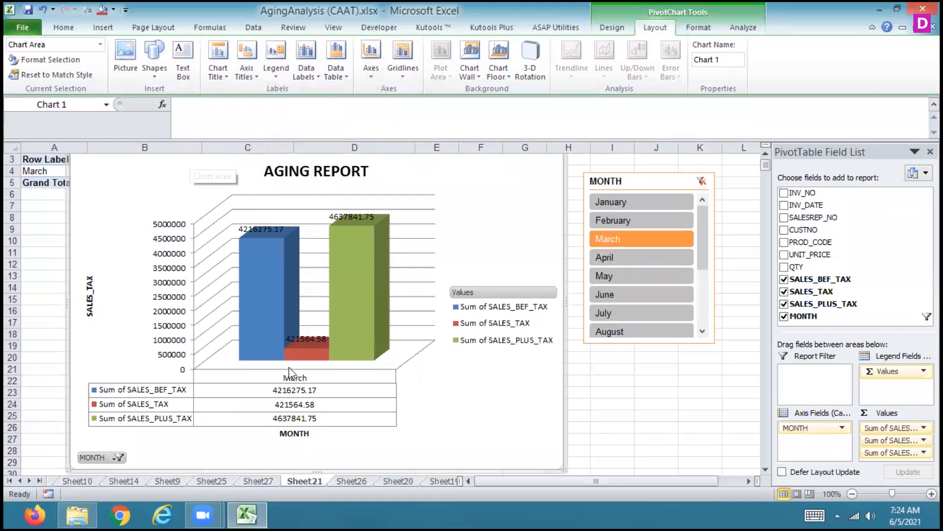
{"action": "left_click", "coordinate": [369, 73]}
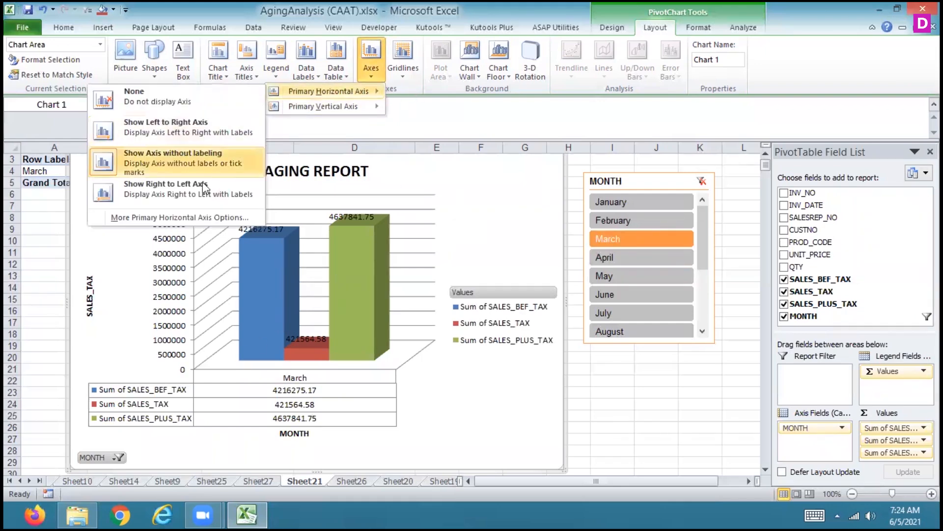
{"action": "left_click", "coordinate": [194, 194]}
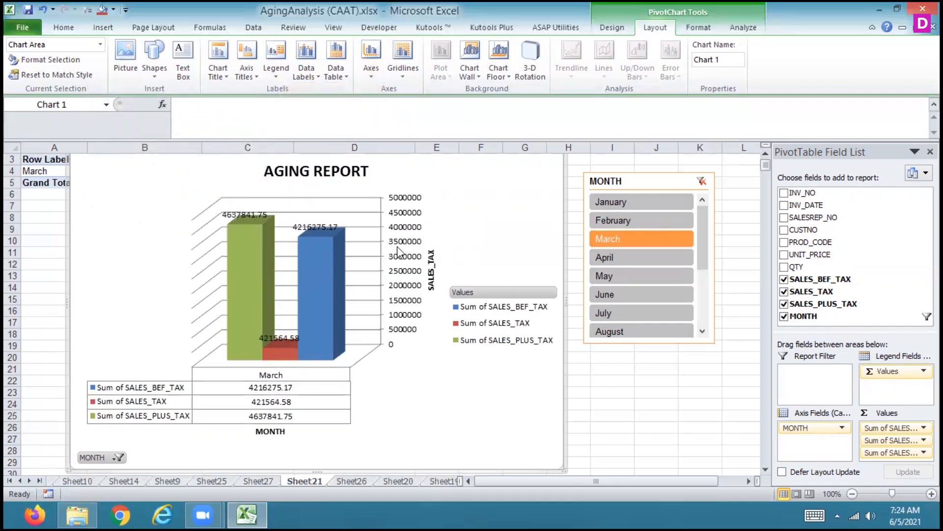
Apply Show Default Axis to the chart's primary vertical axis, and try Show Axis in Thousands
{"action": "left_click", "coordinate": [370, 74]}
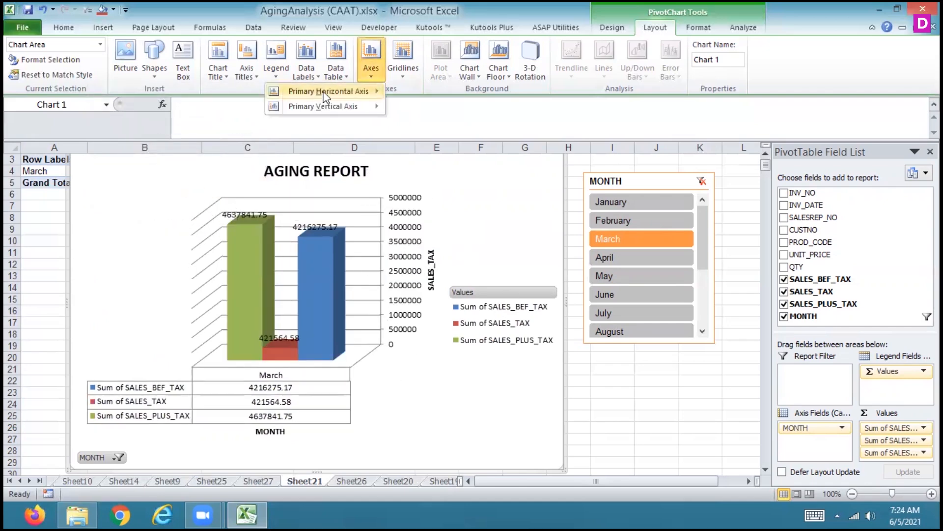
{"action": "mouse_move", "coordinate": [318, 109]}
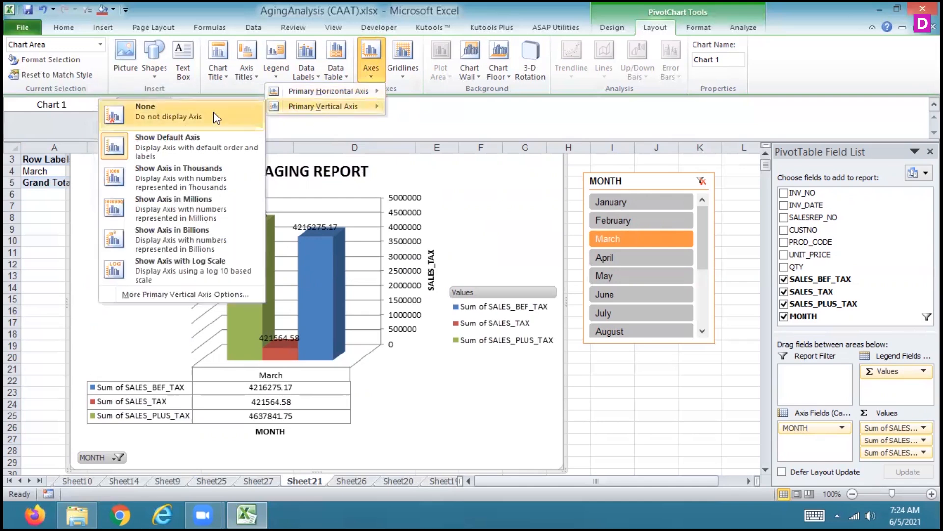
{"action": "left_click", "coordinate": [184, 147]}
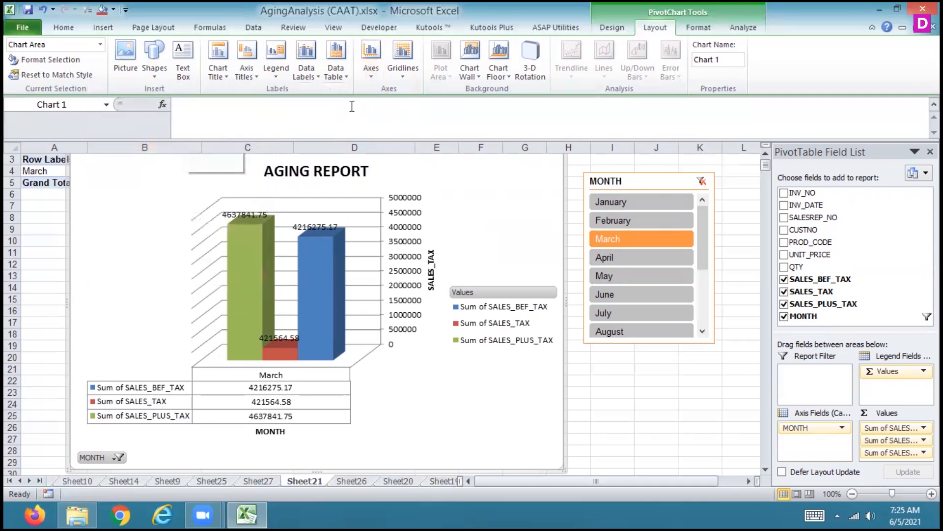
{"action": "left_click", "coordinate": [371, 74]}
{"action": "mouse_move", "coordinate": [332, 109]}
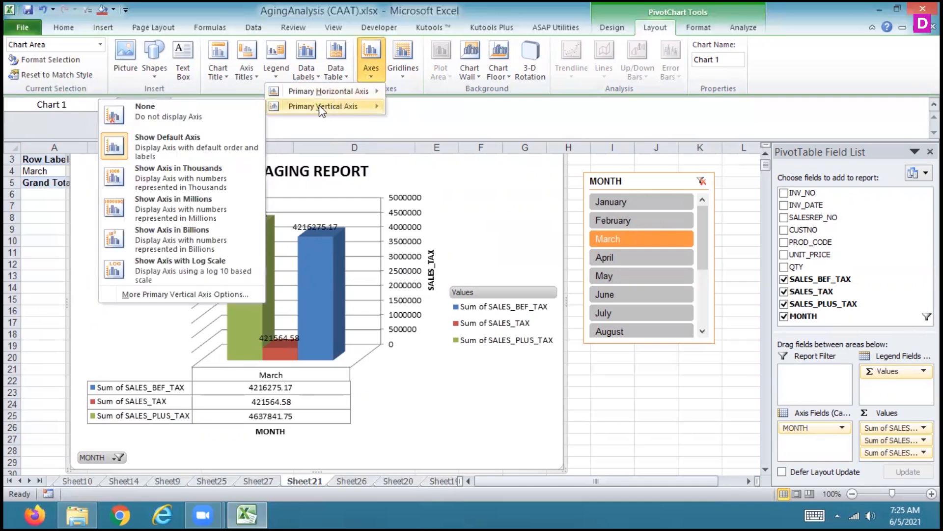
{"action": "left_click", "coordinate": [201, 184]}
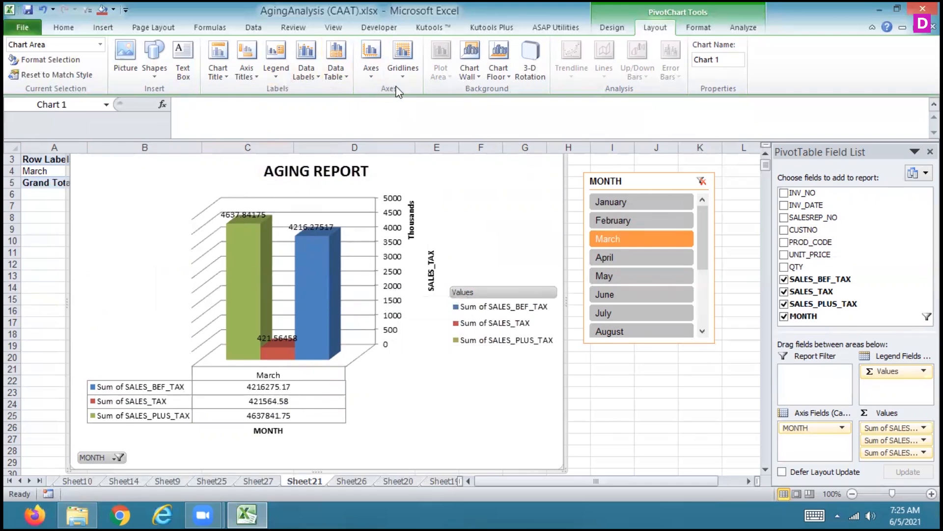
Try displaying the primary vertical axis in millions, and in billions
{"action": "left_click", "coordinate": [371, 76]}
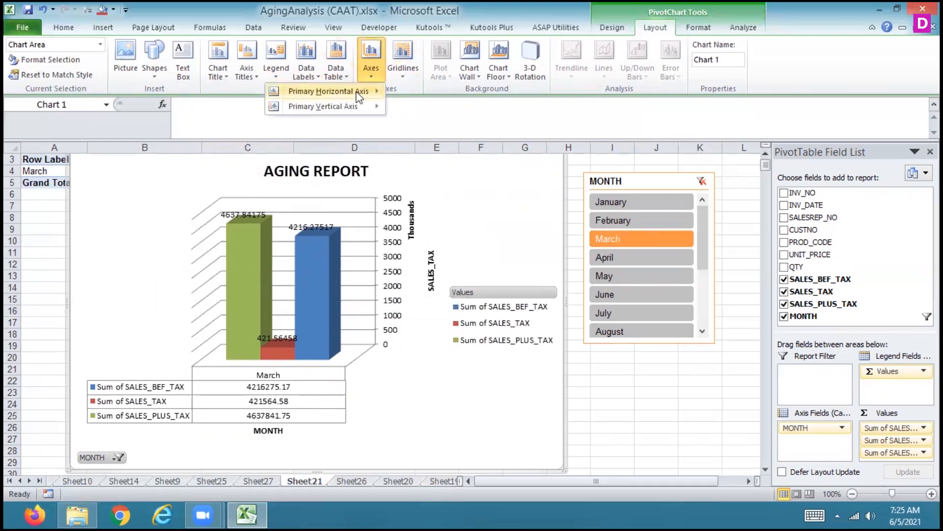
{"action": "mouse_move", "coordinate": [353, 104]}
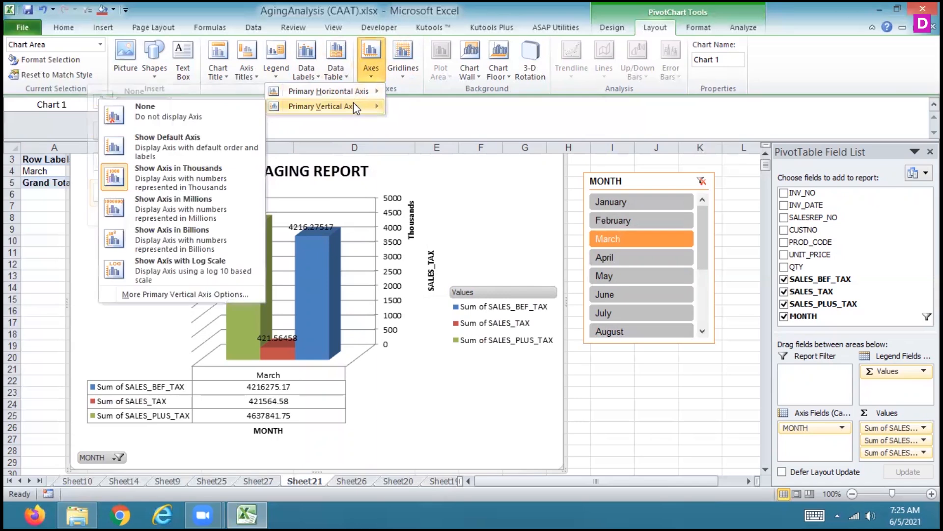
{"action": "left_click", "coordinate": [190, 217]}
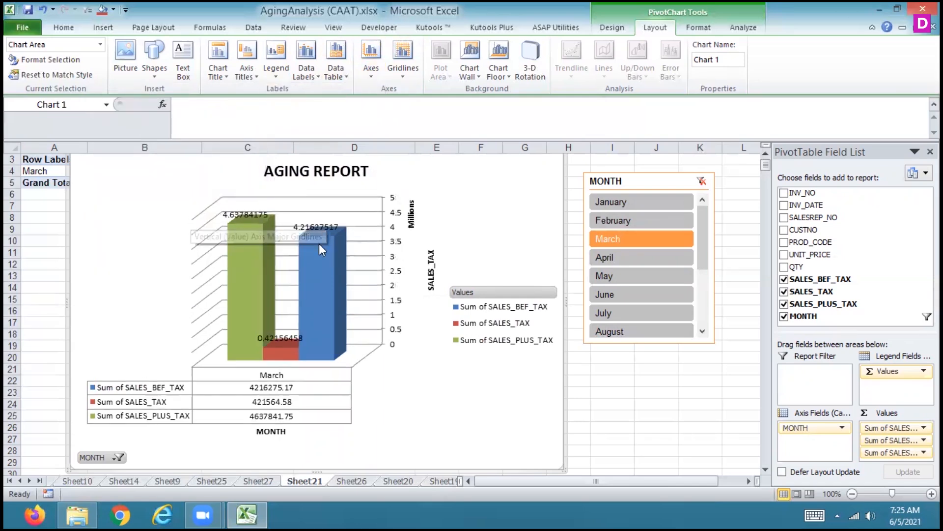
{"action": "left_click", "coordinate": [366, 73]}
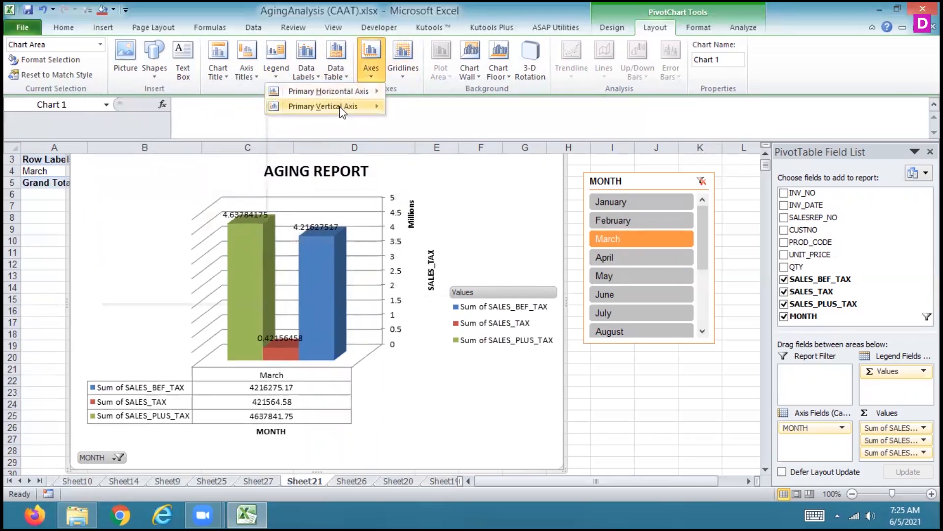
{"action": "mouse_move", "coordinate": [340, 106]}
{"action": "left_click", "coordinate": [201, 243]}
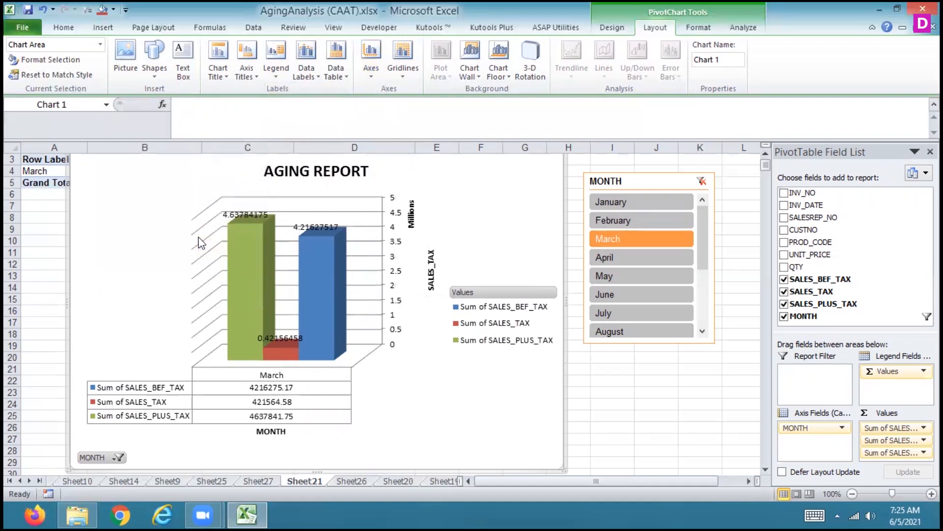
Try the primary vertical axis with a log 10 based scale
{"action": "left_click", "coordinate": [367, 69]}
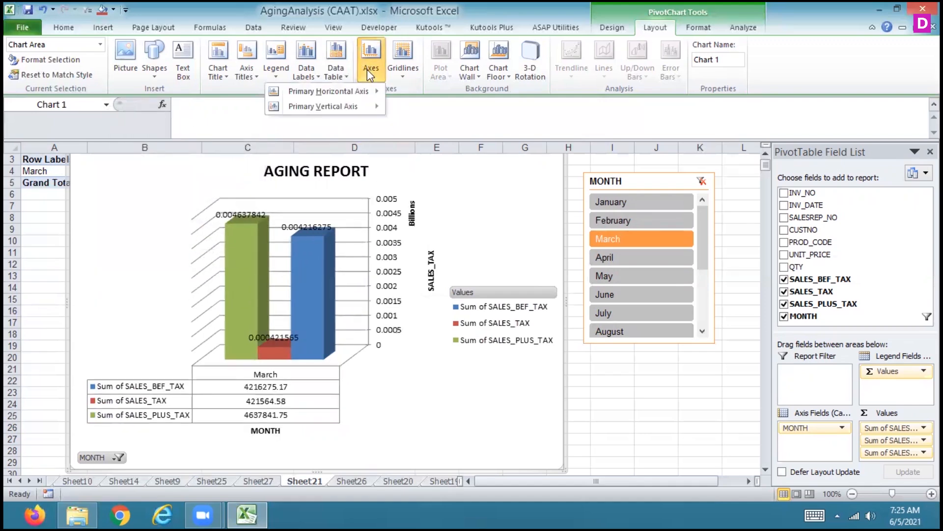
{"action": "mouse_move", "coordinate": [337, 106]}
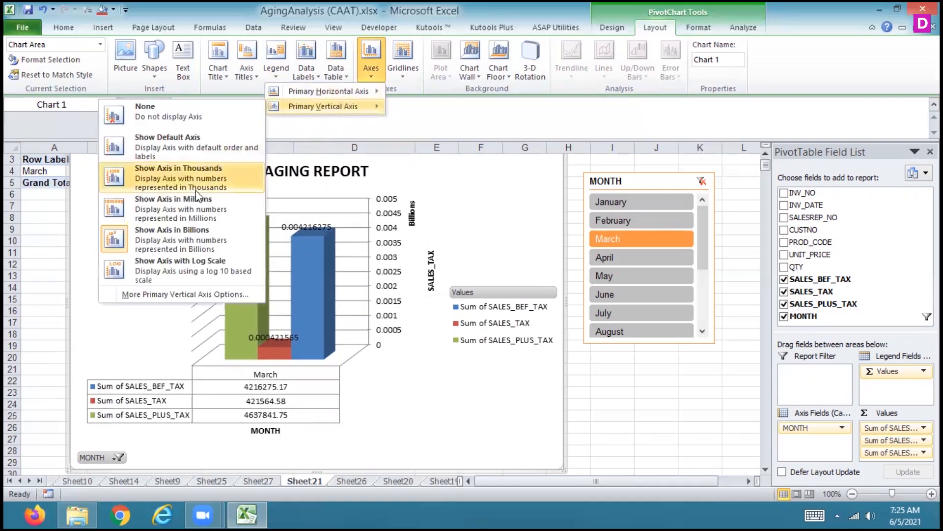
{"action": "left_click", "coordinate": [190, 265]}
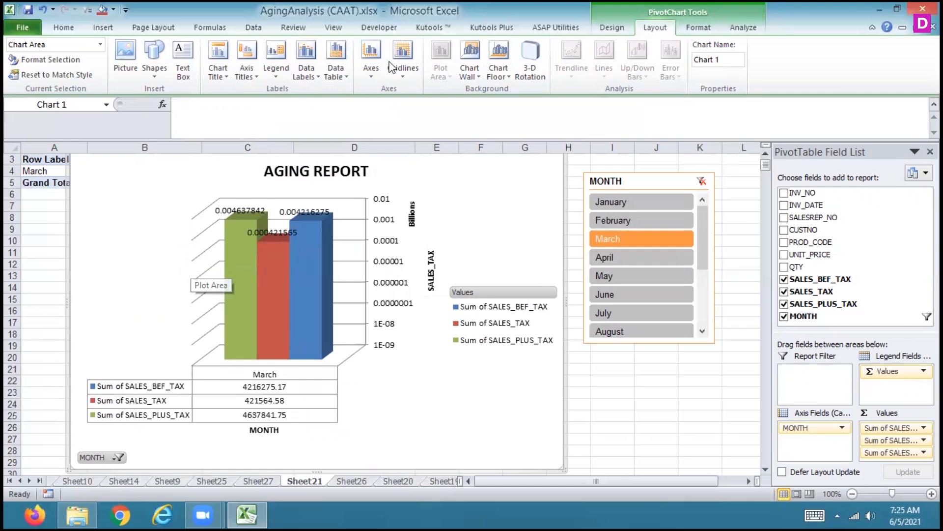
Try hiding both the primary horizontal axis and the primary vertical axis by setting each to None
{"action": "left_click", "coordinate": [371, 70]}
{"action": "mouse_move", "coordinate": [361, 85]}
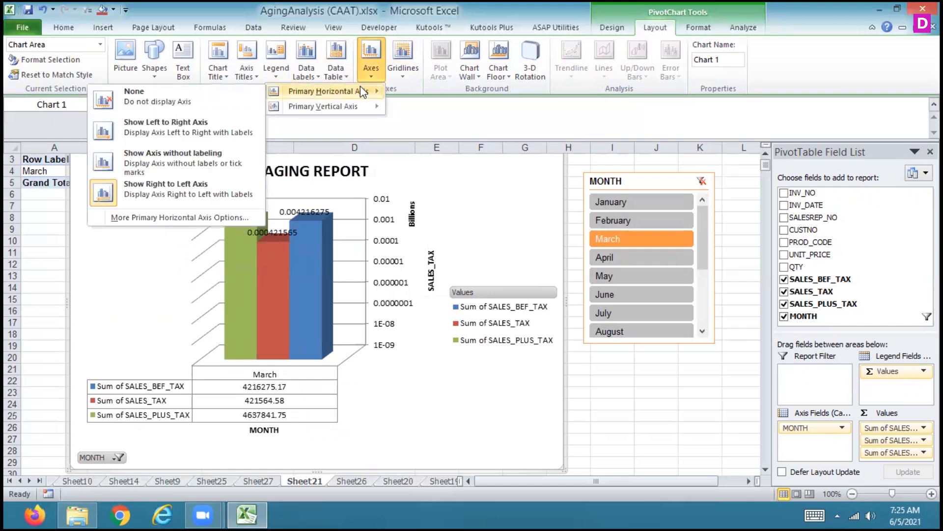
{"action": "left_click", "coordinate": [216, 103]}
{"action": "left_click", "coordinate": [371, 79]}
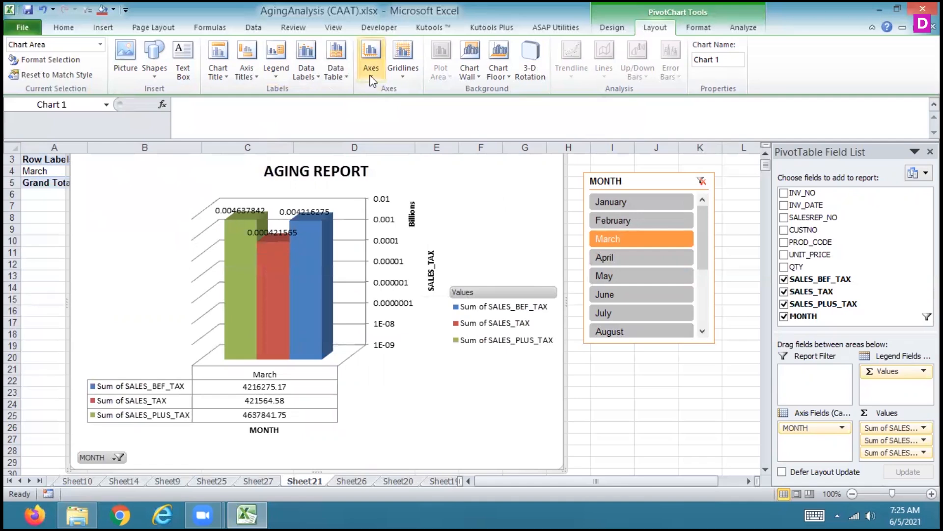
{"action": "mouse_move", "coordinate": [353, 106]}
{"action": "left_click", "coordinate": [199, 109]}
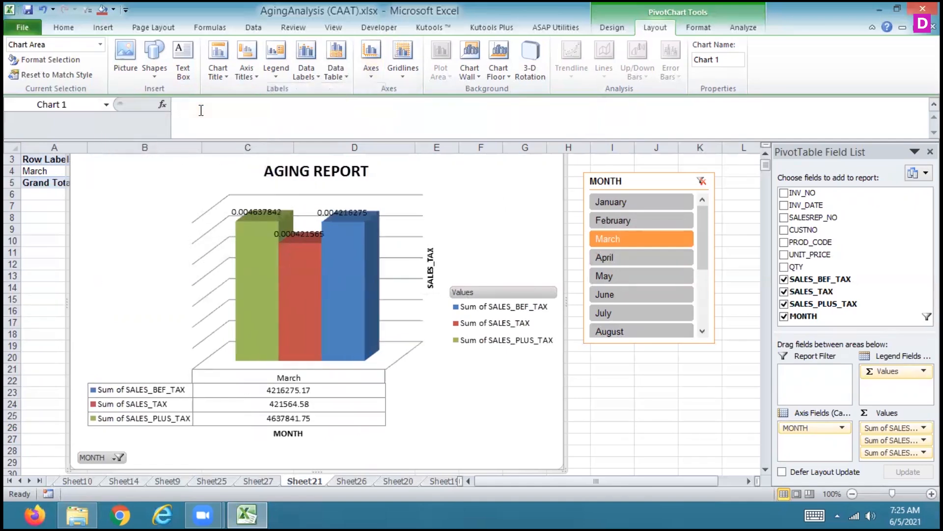
Restore the primary vertical axis with Show Default Axis and the primary horizontal axis with Show Left to Right Axis
{"action": "left_click", "coordinate": [372, 78]}
{"action": "mouse_move", "coordinate": [314, 108]}
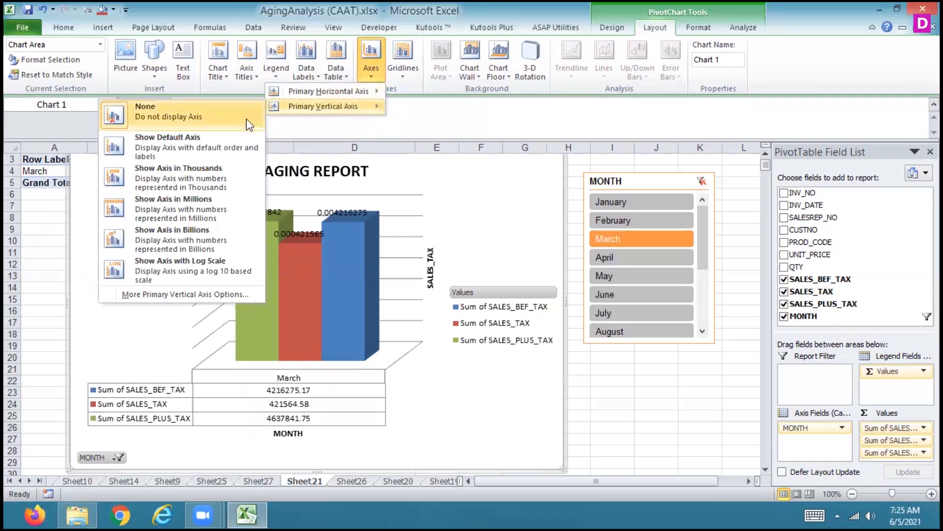
{"action": "left_click", "coordinate": [214, 143]}
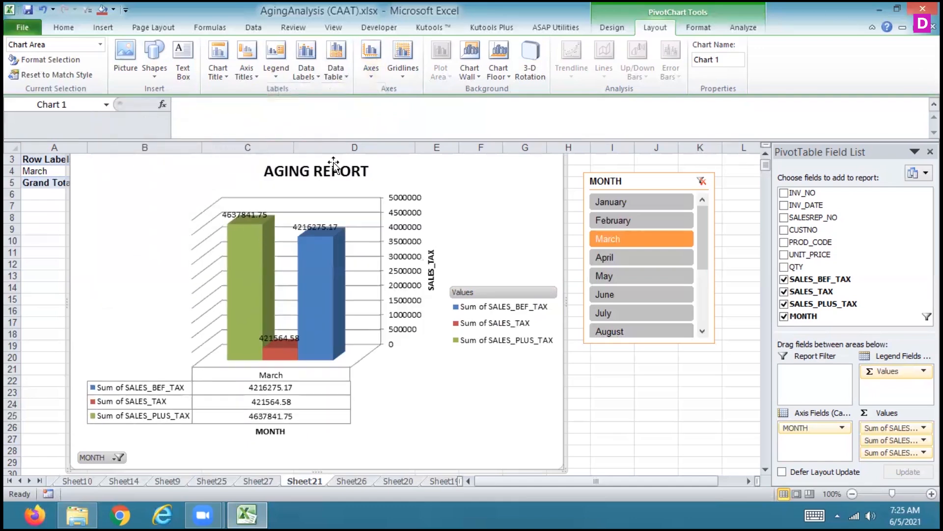
{"action": "left_click", "coordinate": [393, 75]}
{"action": "left_click", "coordinate": [365, 75]}
{"action": "mouse_move", "coordinate": [350, 93]}
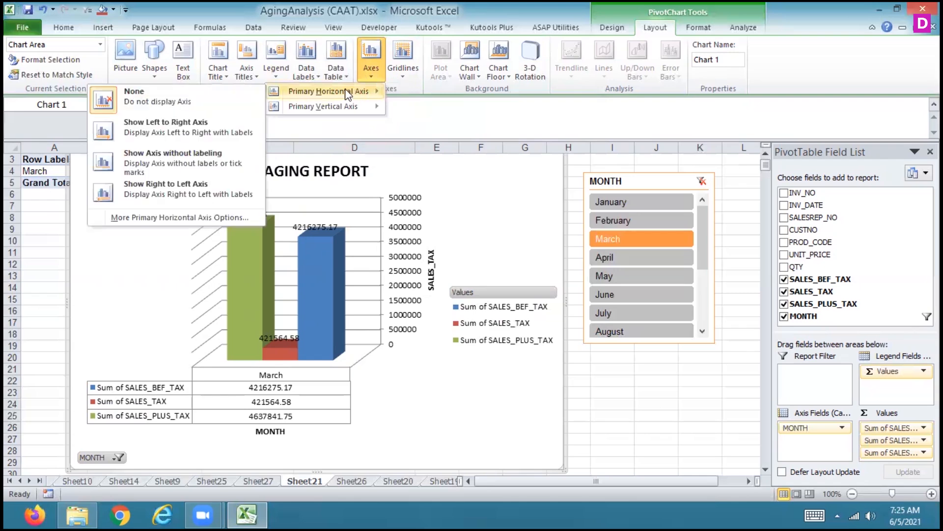
{"action": "left_click", "coordinate": [189, 132]}
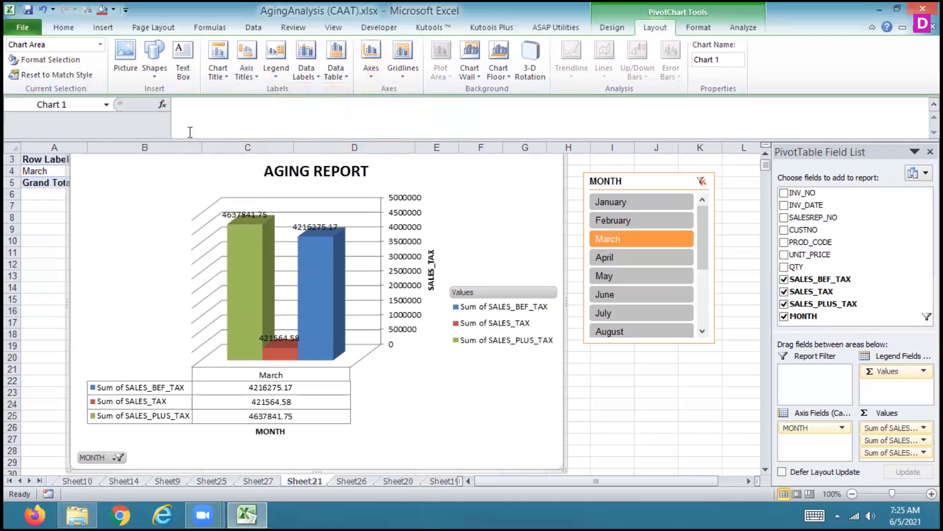
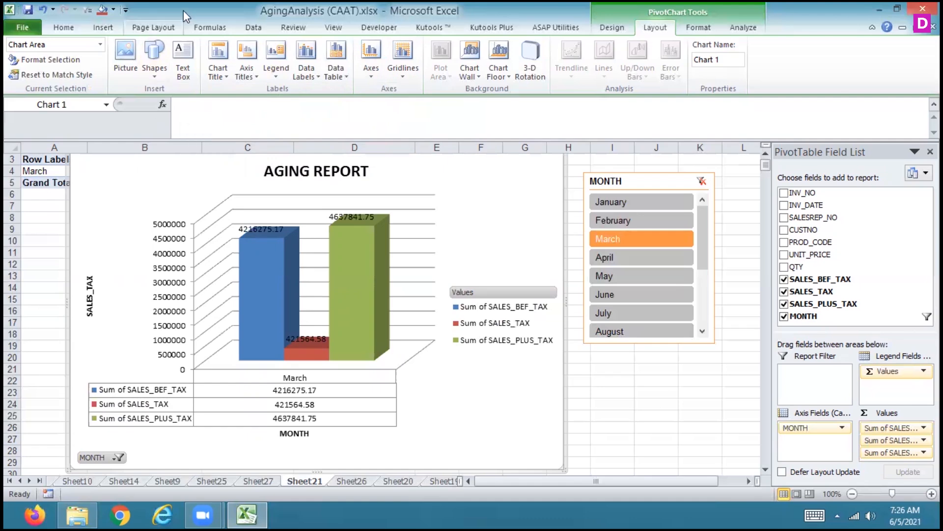
Draw a smiley face shape about 0.89" high and 0.8" wide in the empty chart area above the legend
{"action": "left_click", "coordinate": [155, 75]}
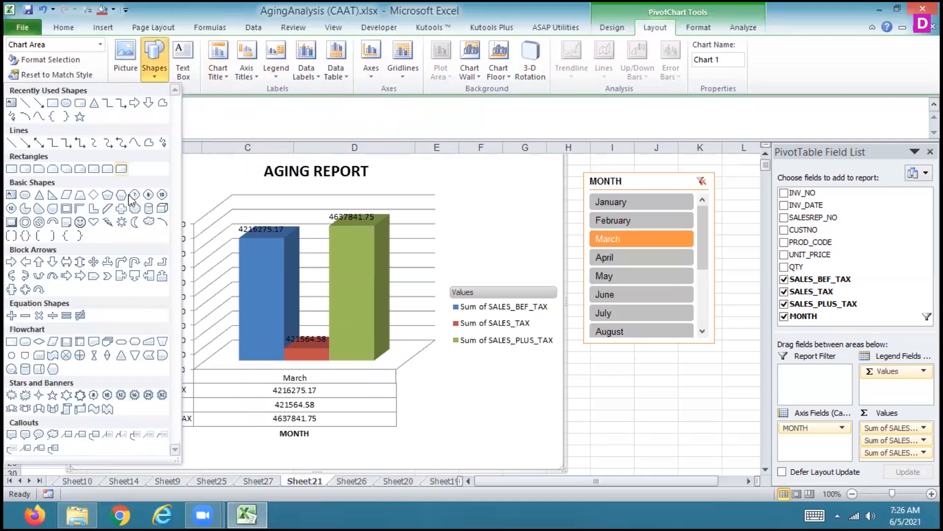
{"action": "left_click", "coordinate": [79, 222]}
{"action": "left_click_drag", "start_coordinate": [478, 195], "coordinate": [534, 257]}
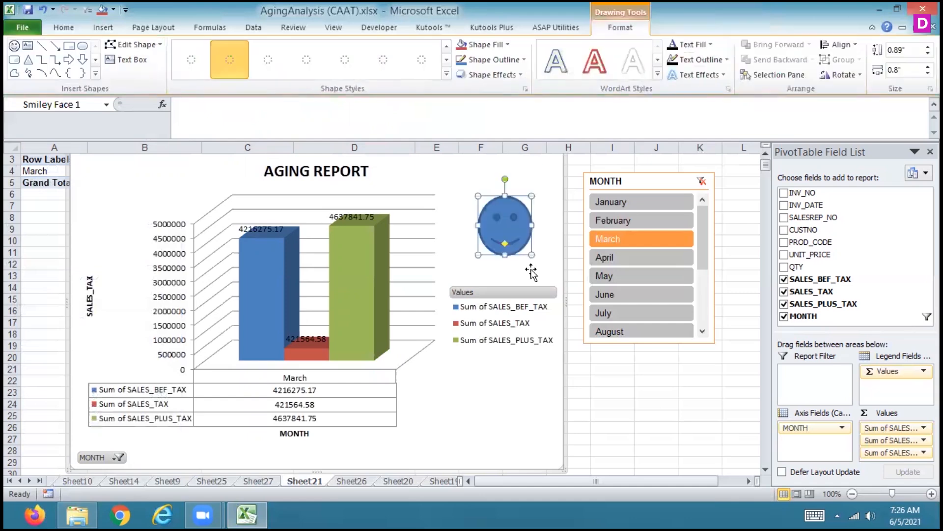
Try the glossy purple and orange shape styles on the smiley face, and settle on the pale purple gradient style
{"action": "left_click", "coordinate": [446, 75]}
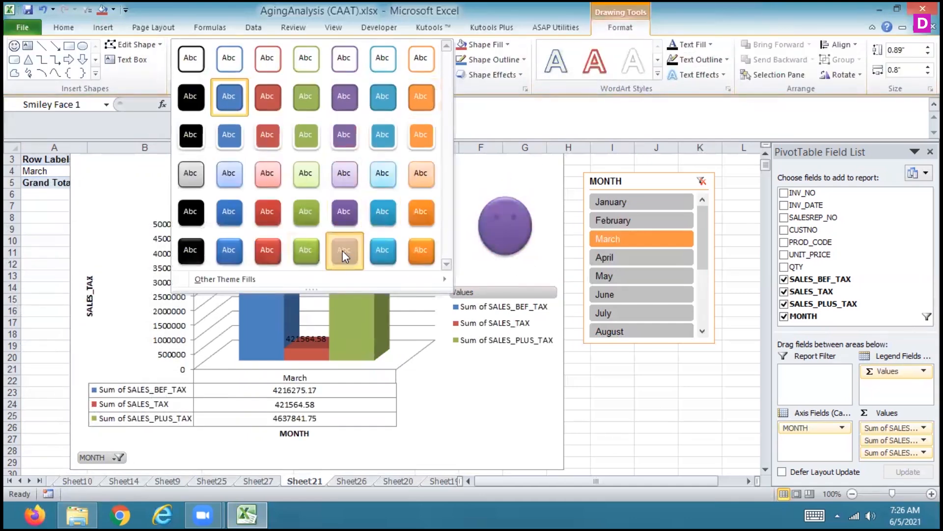
{"action": "left_click", "coordinate": [342, 250]}
{"action": "left_click", "coordinate": [423, 60]}
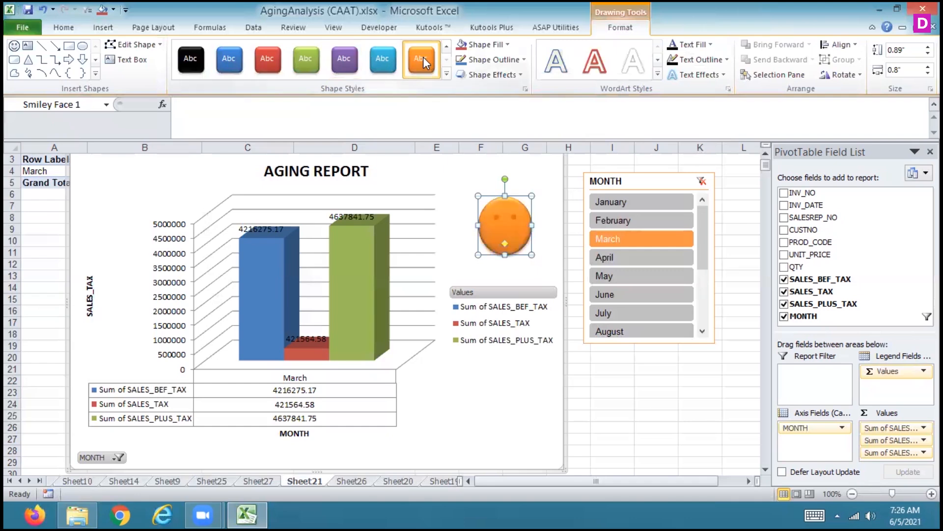
{"action": "left_click", "coordinate": [445, 74]}
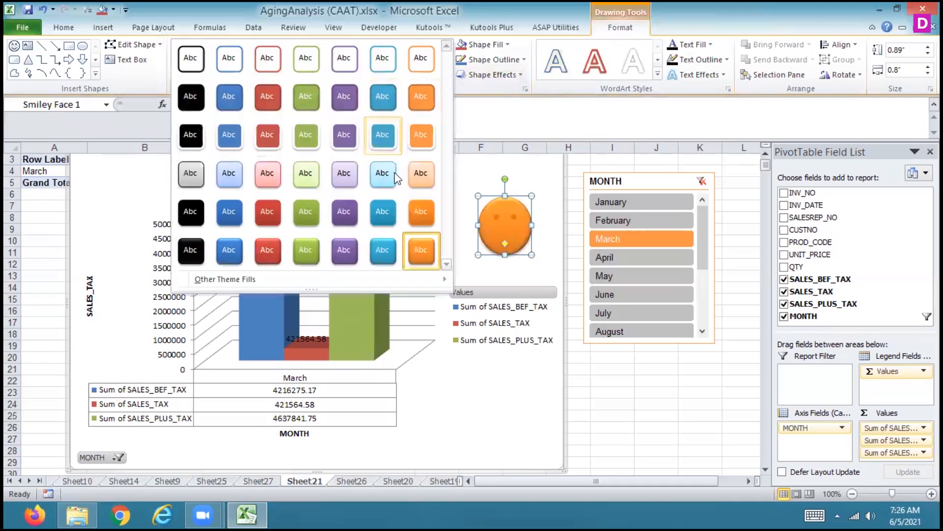
{"action": "left_click", "coordinate": [352, 171]}
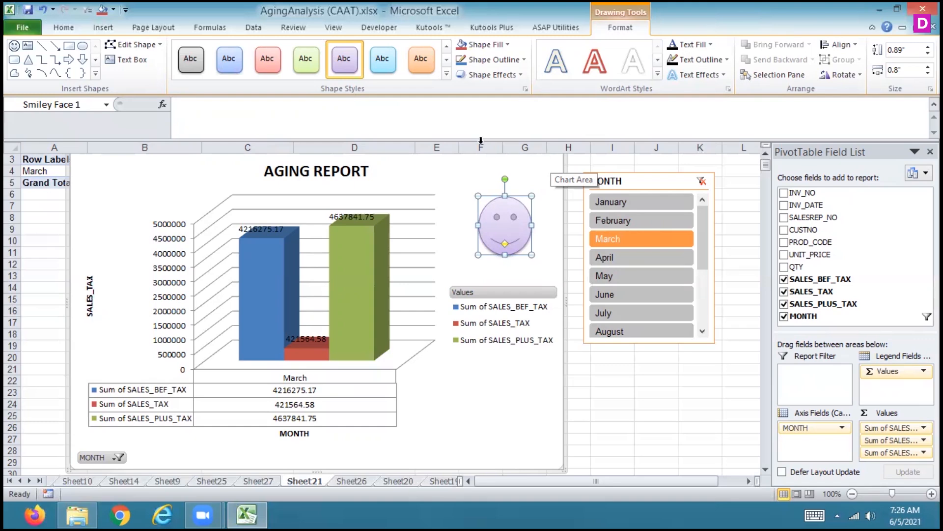
{"action": "left_click", "coordinate": [450, 172]}
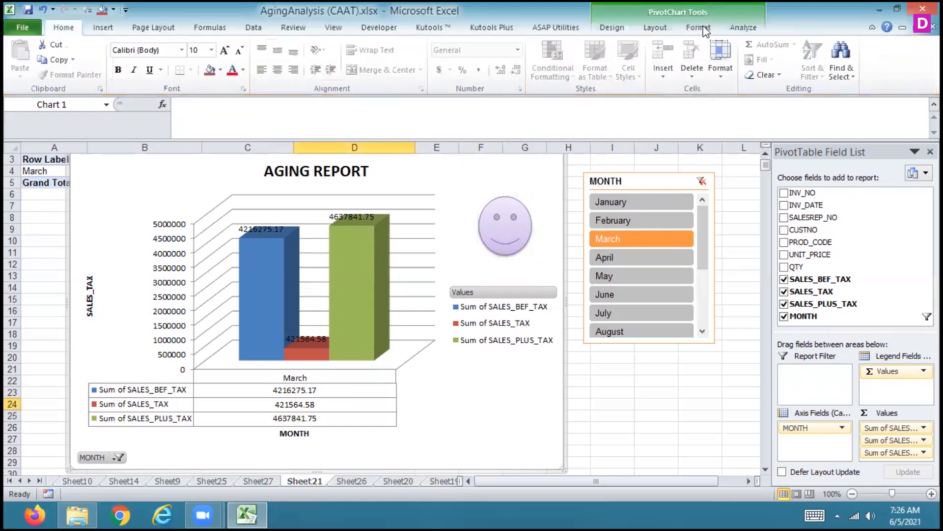
Insert Screenshot (2).png from the Screenshots folder into the chart and remove the picture's background
{"action": "left_click", "coordinate": [683, 28]}
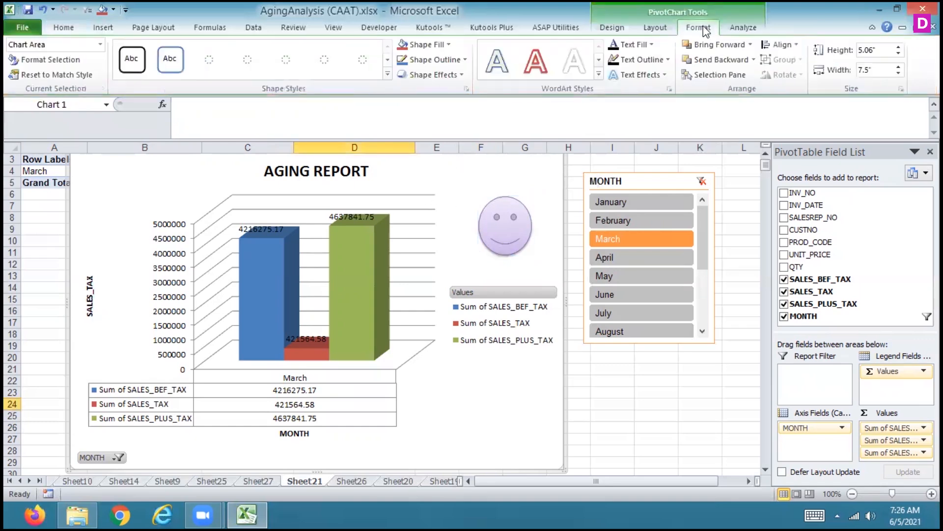
{"action": "left_click", "coordinate": [655, 28]}
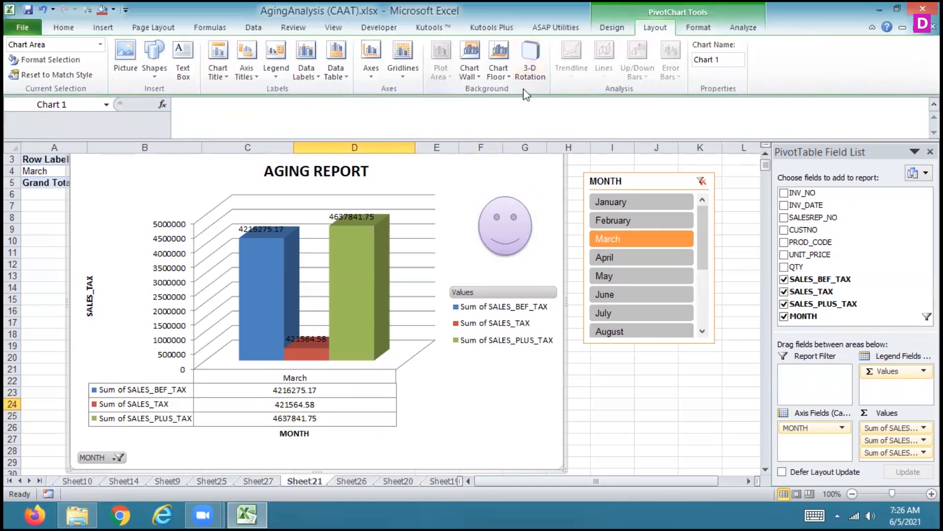
{"action": "left_click", "coordinate": [126, 58]}
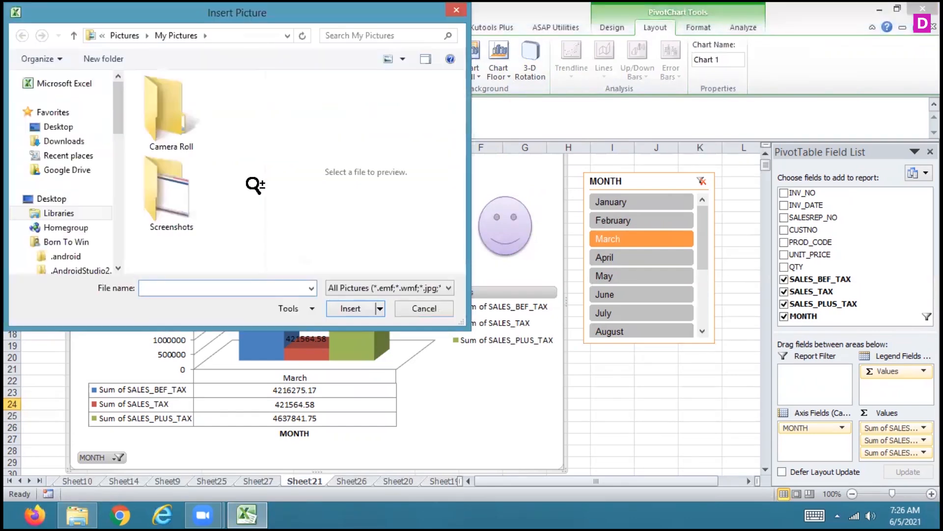
{"action": "left_click", "coordinate": [169, 184]}
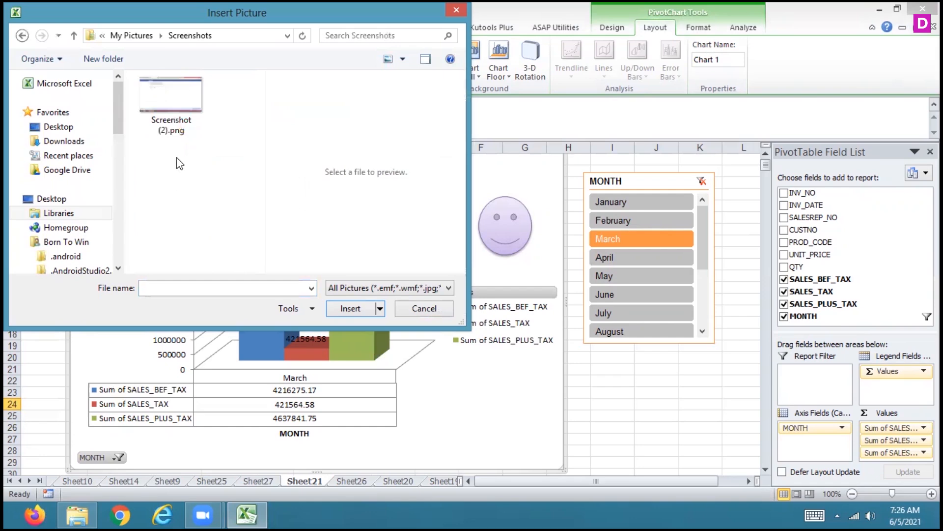
{"action": "left_click", "coordinate": [172, 105]}
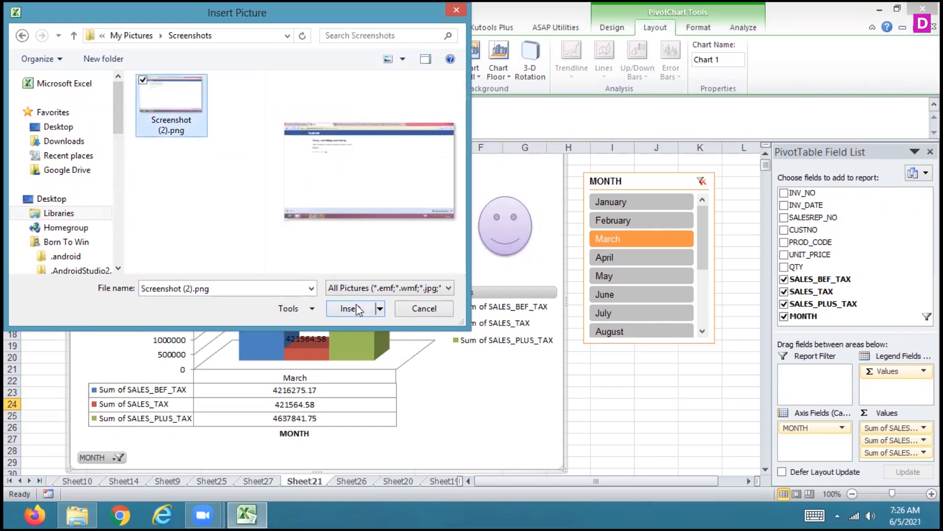
{"action": "left_click", "coordinate": [349, 308]}
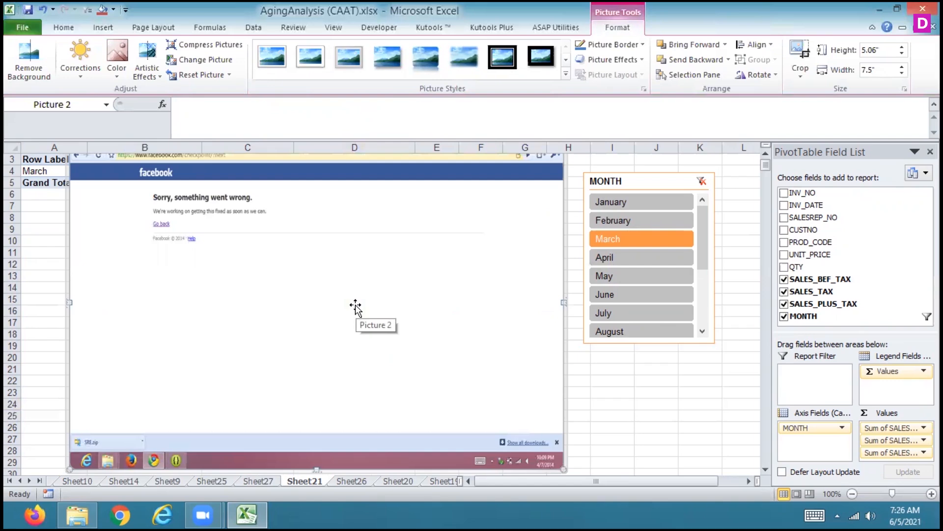
{"action": "right_click", "coordinate": [356, 307]}
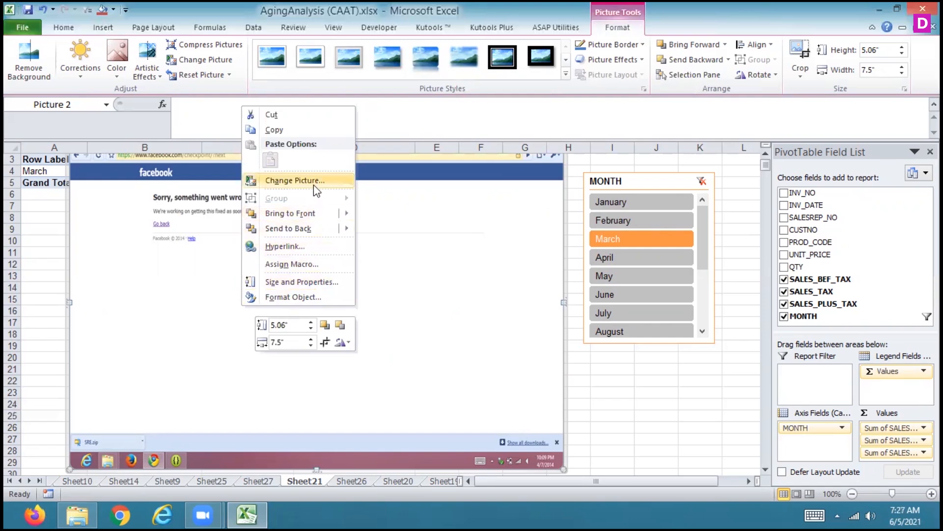
{"action": "left_click", "coordinate": [26, 72]}
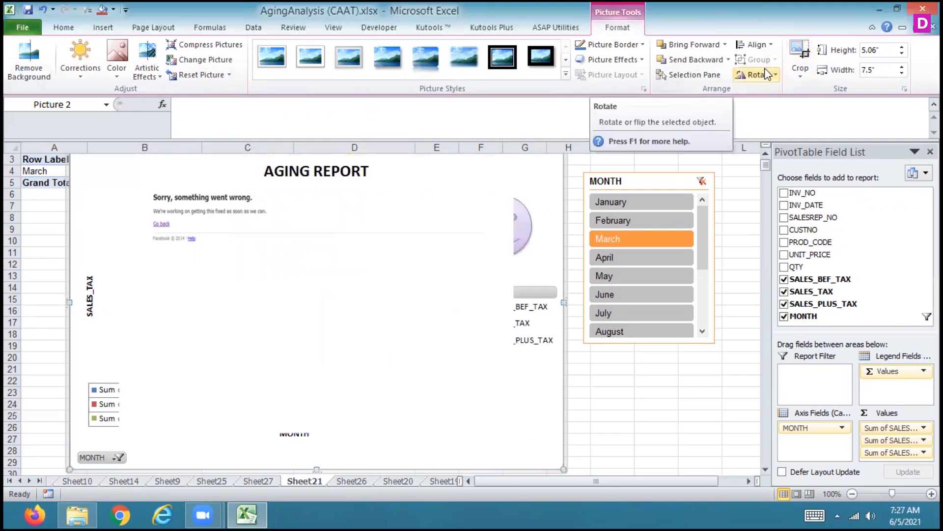
Fill the inserted picture with the speckled brown sand texture and set the fill's transparency to 100%
{"action": "right_click", "coordinate": [352, 243]}
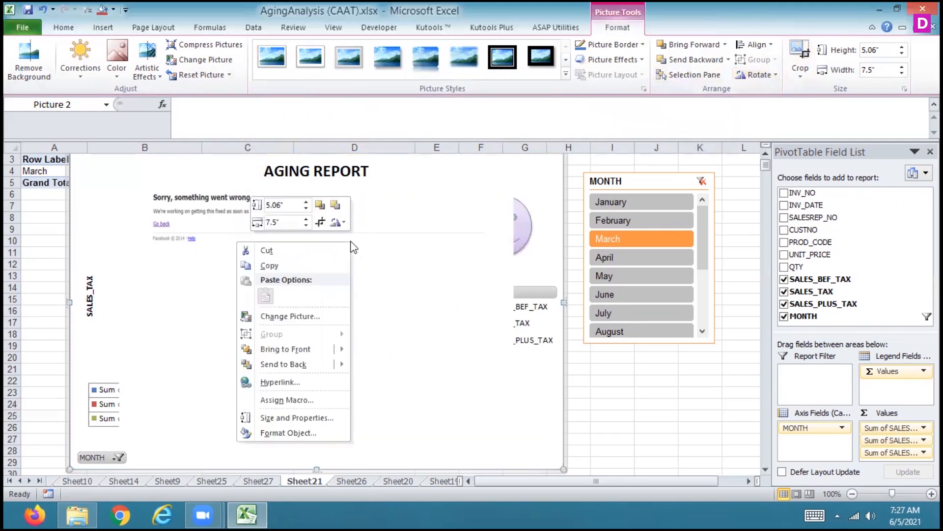
{"action": "left_click", "coordinate": [283, 418]}
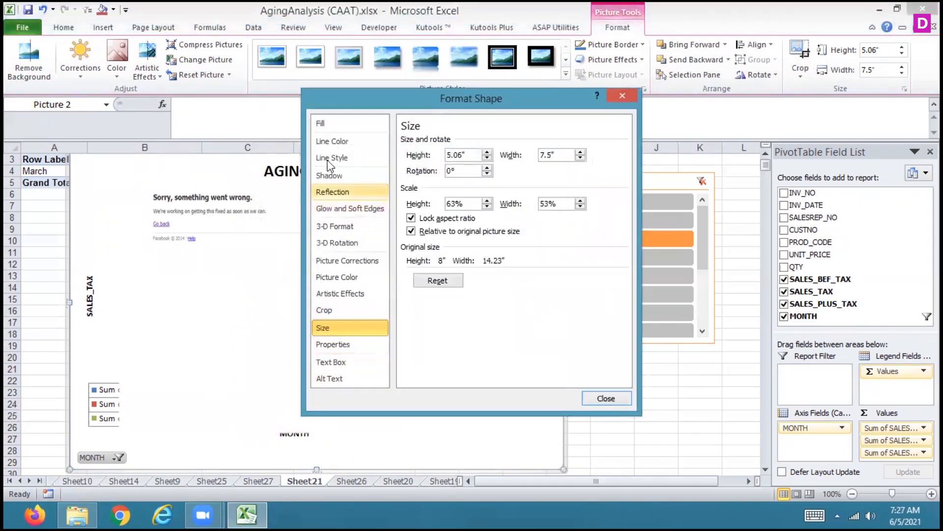
{"action": "left_click", "coordinate": [330, 123]}
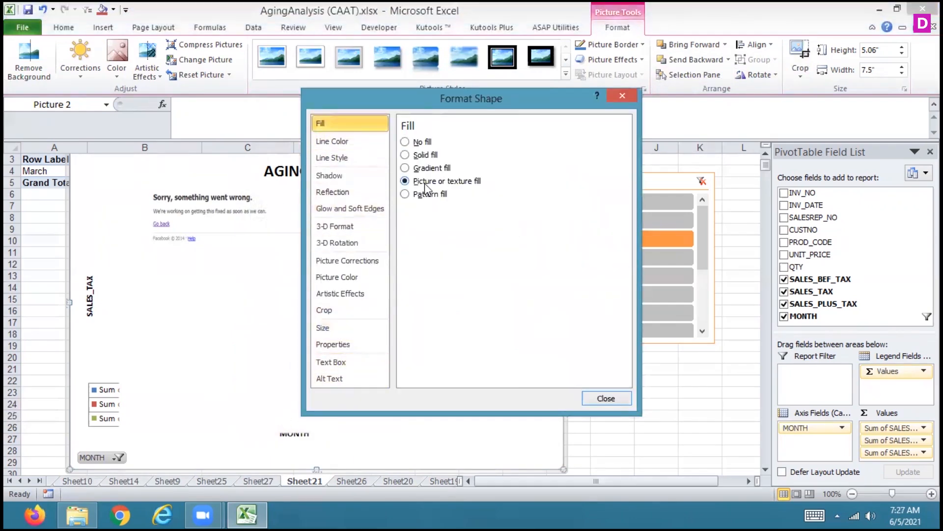
{"action": "left_click", "coordinate": [469, 211]}
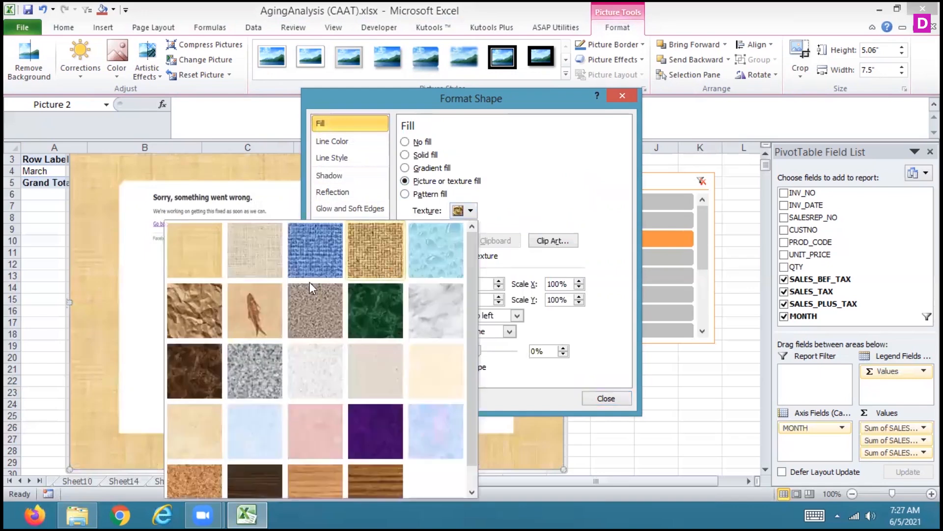
{"action": "left_click", "coordinate": [314, 311]}
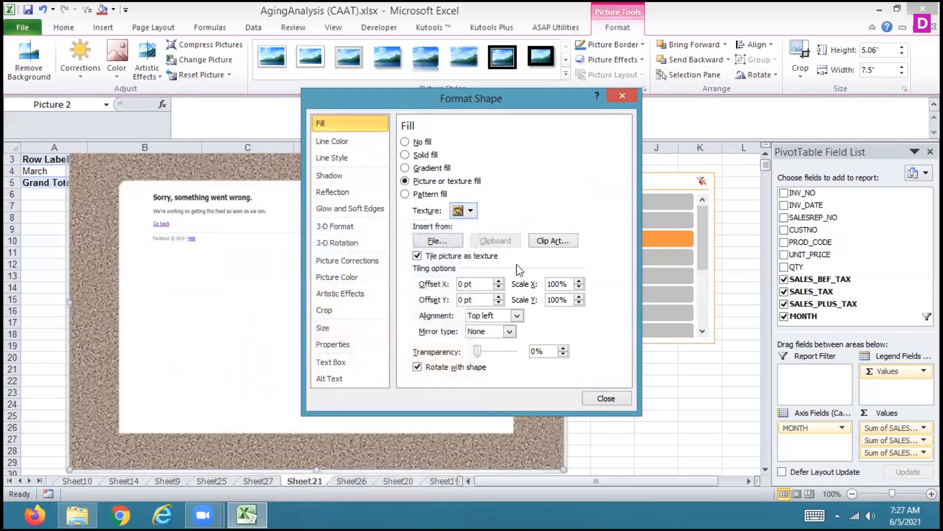
{"action": "left_click_drag", "start_coordinate": [477, 349], "coordinate": [521, 355]}
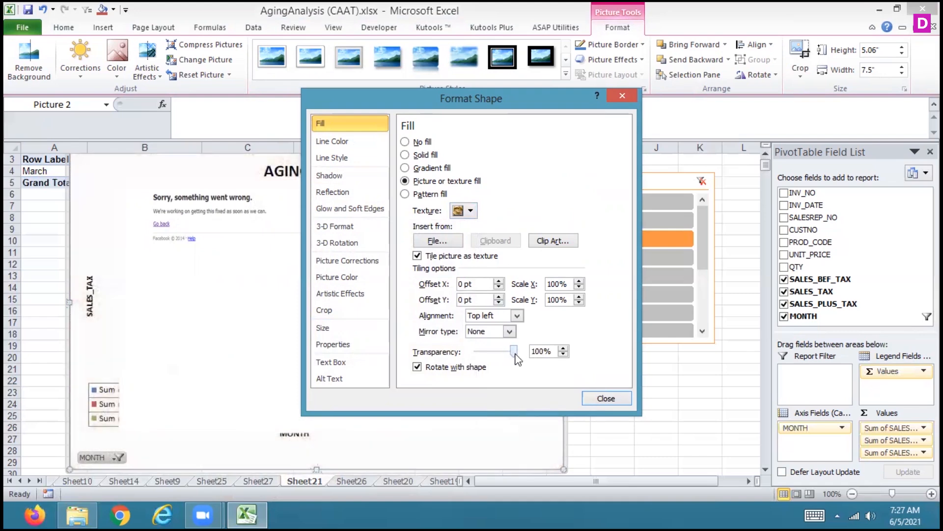
{"action": "left_click", "coordinate": [606, 397]}
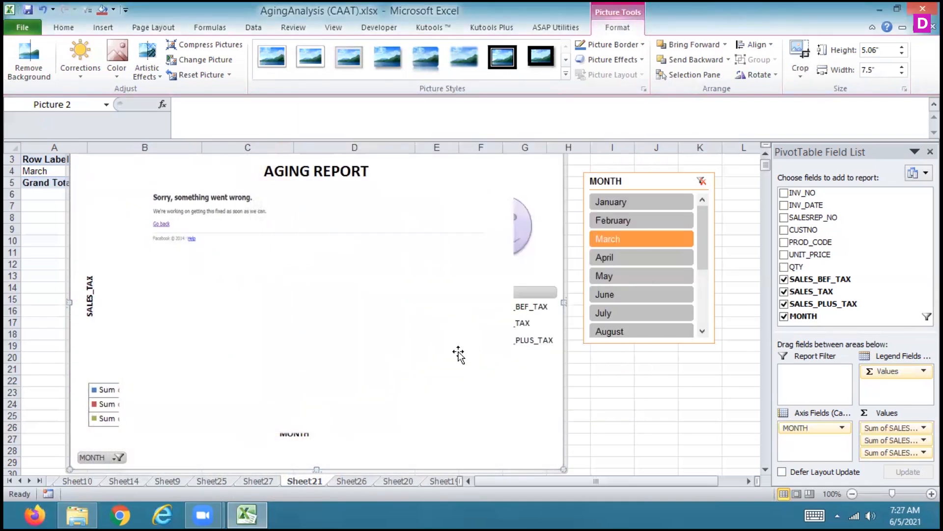
Delete the inserted screenshot picture from the chart
{"action": "left_click", "coordinate": [459, 353]}
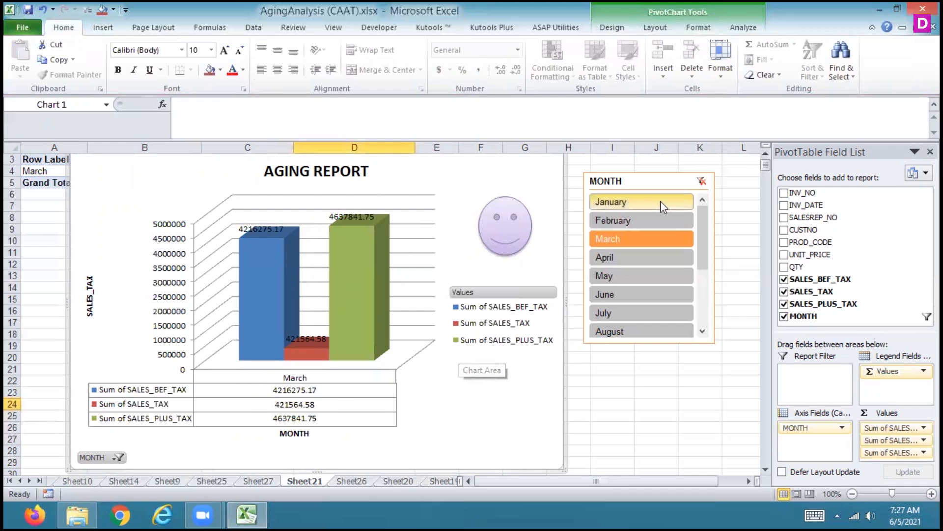
{"action": "left_click", "coordinate": [612, 28]}
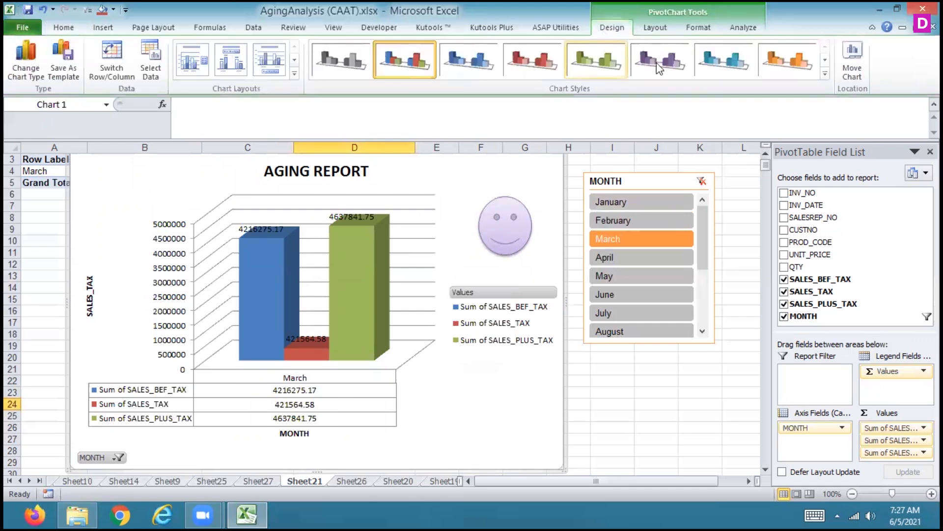
{"action": "left_click", "coordinate": [664, 28]}
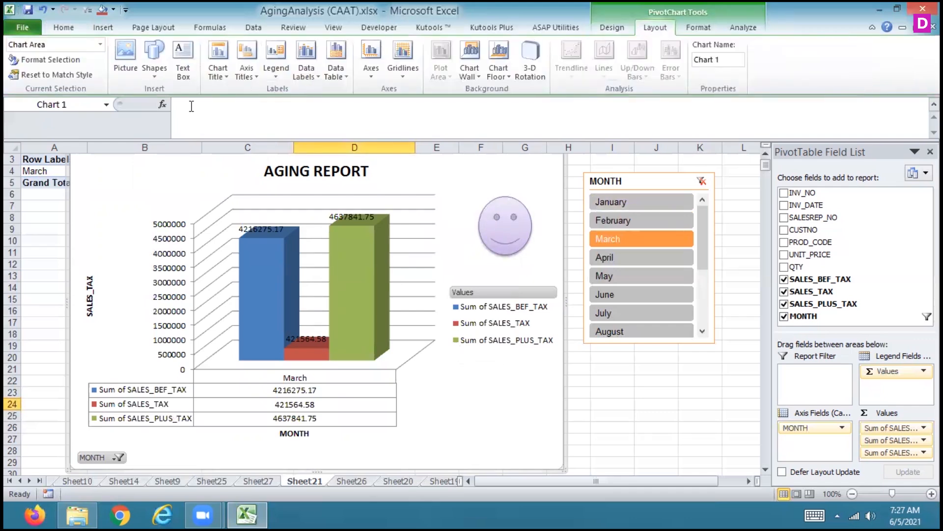
Show the chart wall and the chart floor with their default color fill
{"action": "right_click", "coordinate": [131, 200]}
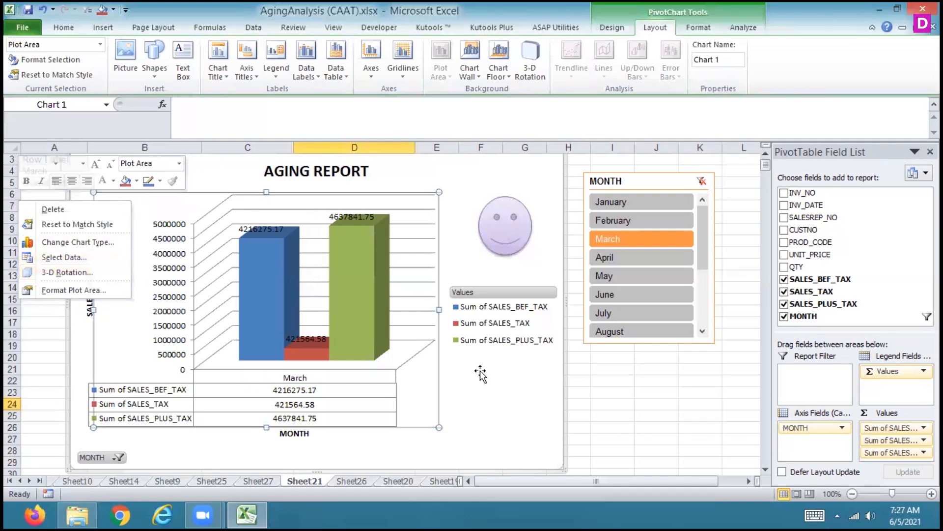
{"action": "key", "text": "Escape"}
{"action": "left_click", "coordinate": [467, 76]}
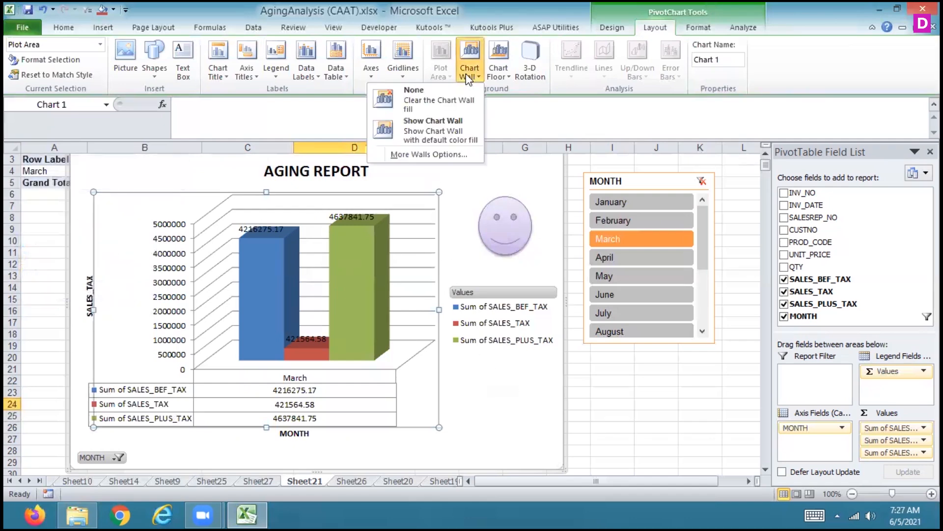
{"action": "left_click", "coordinate": [428, 139]}
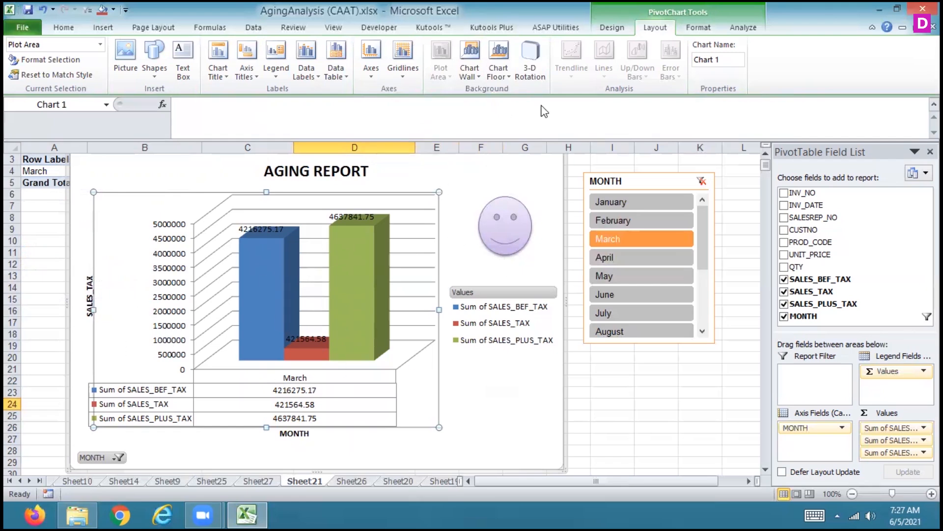
{"action": "left_click", "coordinate": [500, 74]}
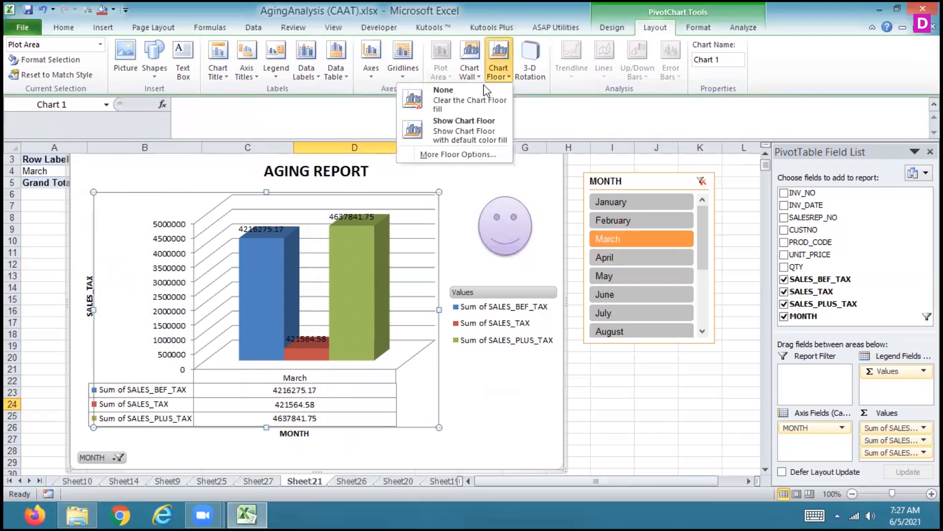
{"action": "left_click", "coordinate": [471, 123]}
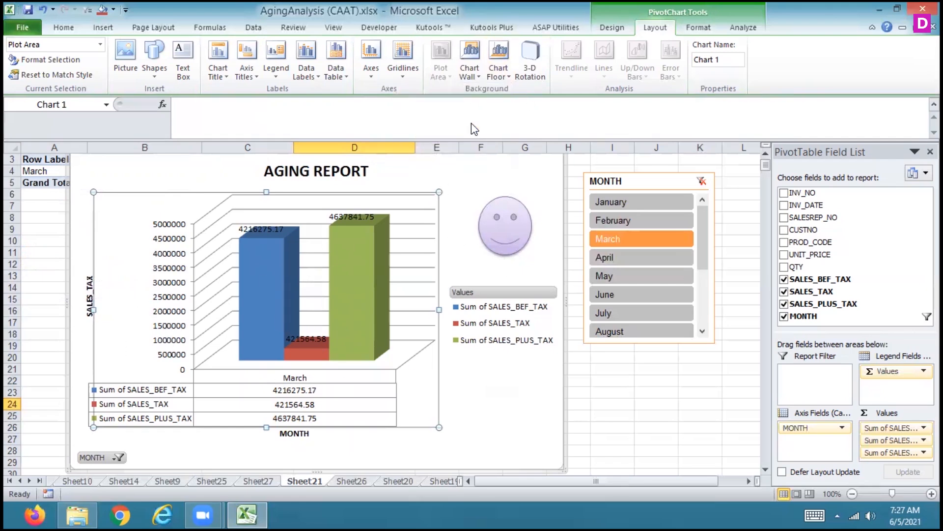
Set the chart's 3-D rotation to 50° for X and 60° for Y
{"action": "left_click", "coordinate": [525, 54]}
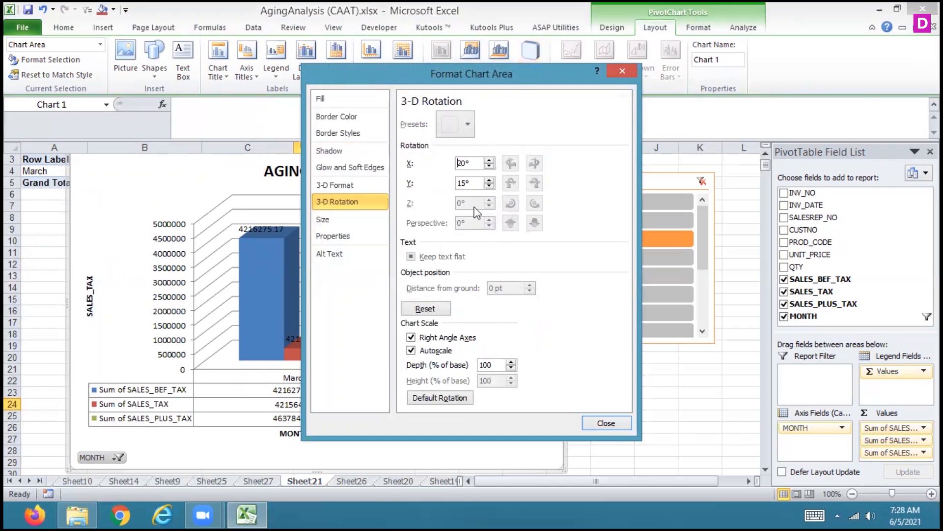
{"action": "left_click", "coordinate": [489, 161]}
{"action": "left_click", "coordinate": [489, 160]}
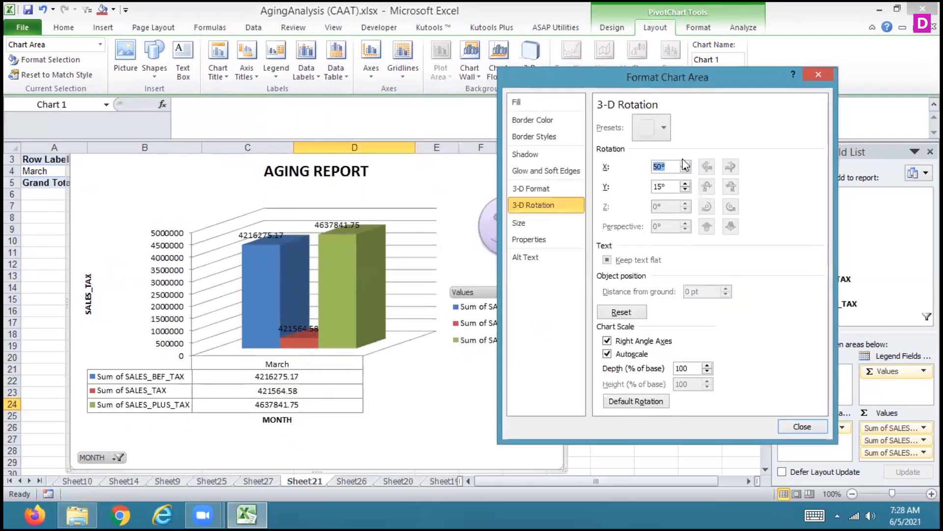
{"action": "left_click", "coordinate": [685, 184]}
{"action": "left_click", "coordinate": [685, 184]}
{"action": "left_click", "coordinate": [685, 184]}
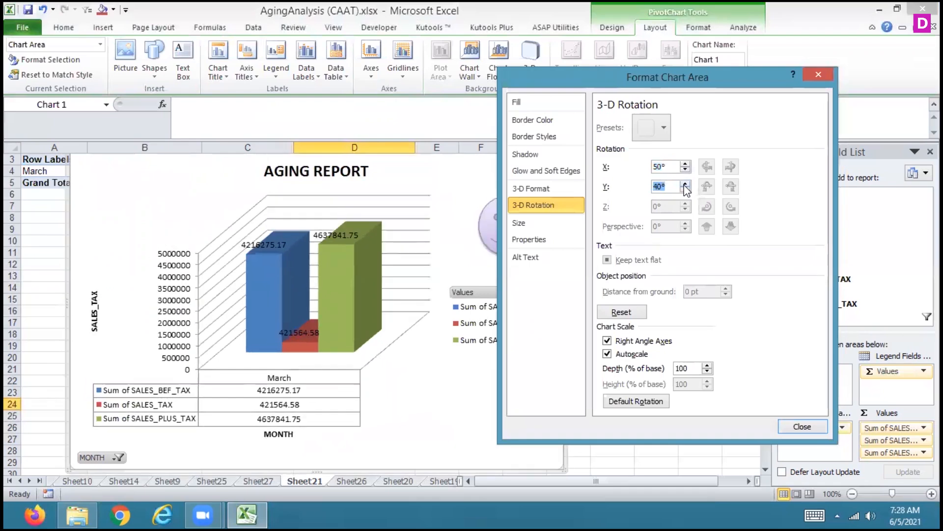
{"action": "left_click", "coordinate": [685, 184]}
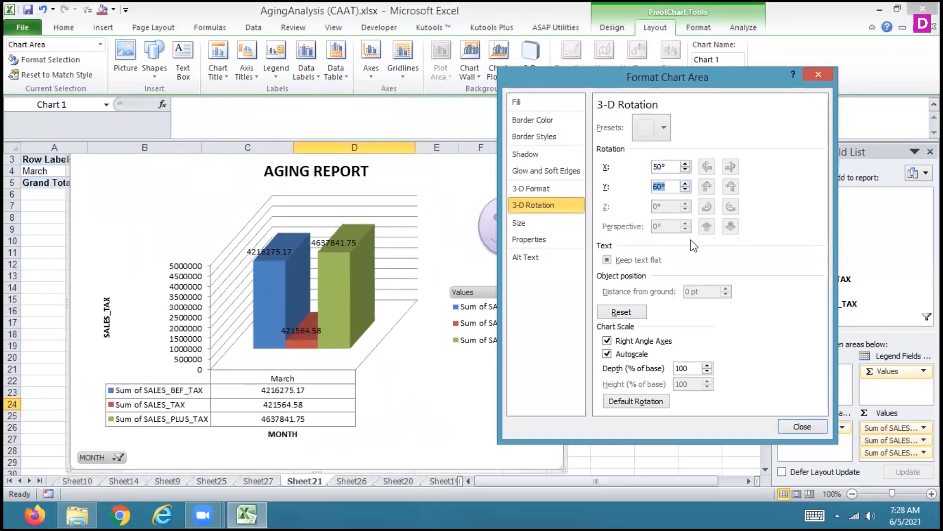
Apply 6 pt bevels to the chart area, using the first row's second style for Top and the second row's third style for Bottom
{"action": "left_click", "coordinate": [532, 187]}
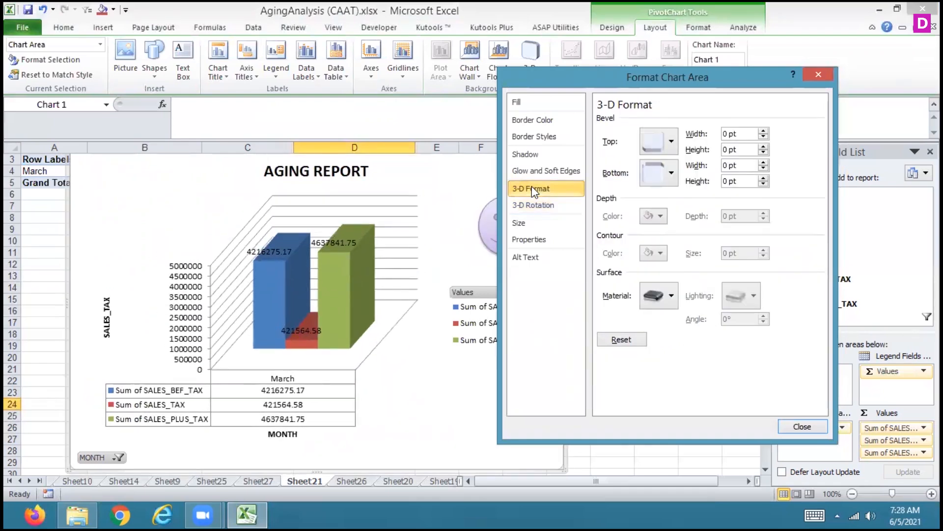
{"action": "left_click", "coordinate": [670, 141]}
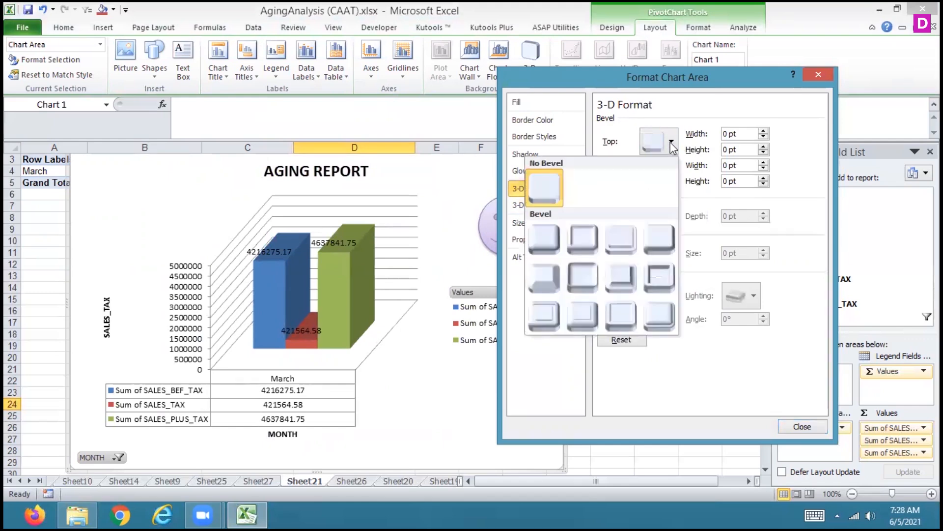
{"action": "left_click", "coordinate": [582, 238]}
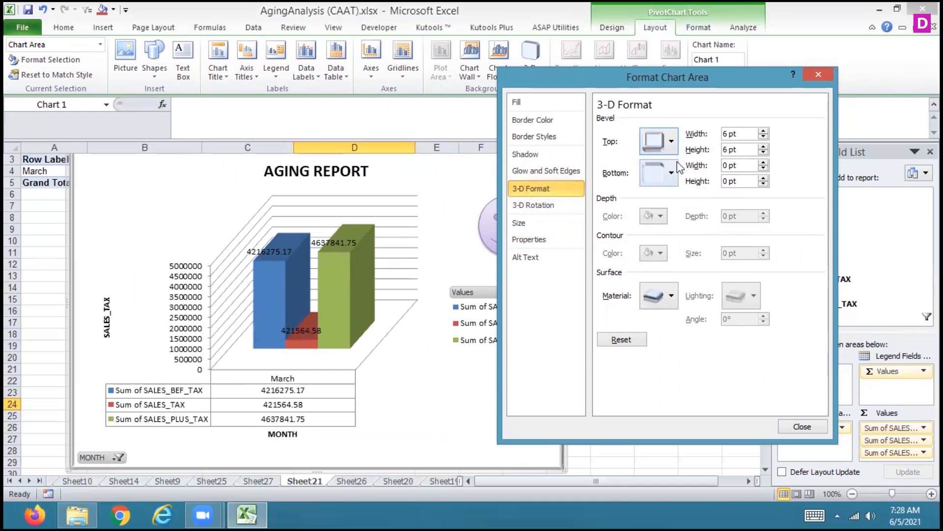
{"action": "left_click", "coordinate": [672, 173]}
{"action": "left_click", "coordinate": [627, 303]}
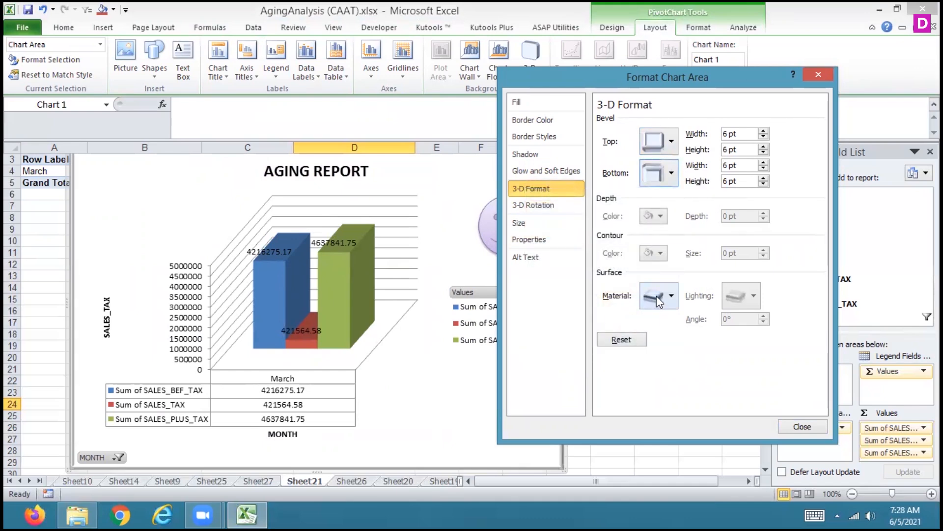
Choose a different compound line type for the chart area's border and set its cap type to Square
{"action": "left_click", "coordinate": [570, 212]}
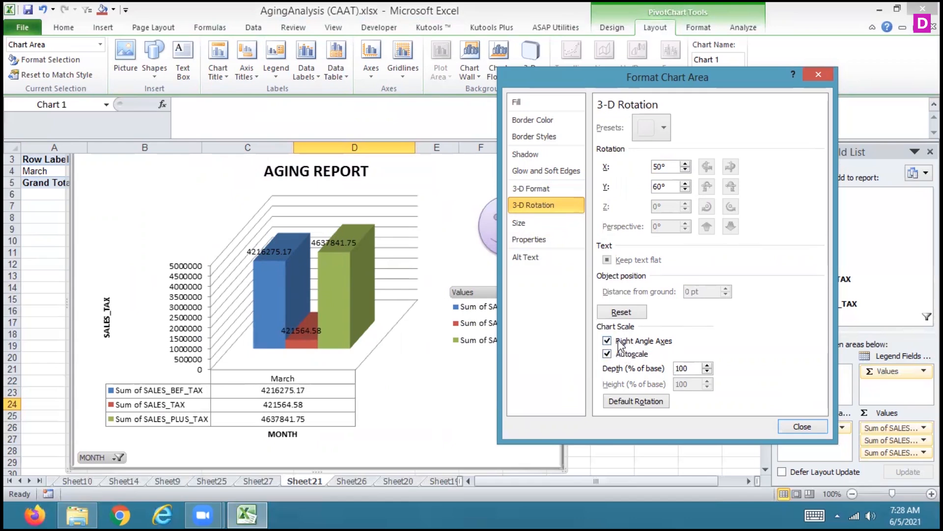
{"action": "left_click", "coordinate": [542, 120]}
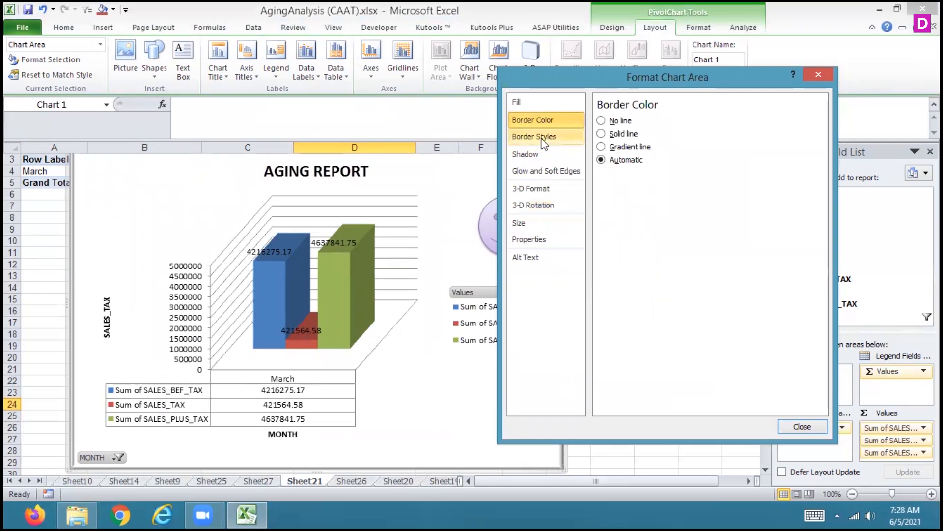
{"action": "left_click", "coordinate": [543, 140]}
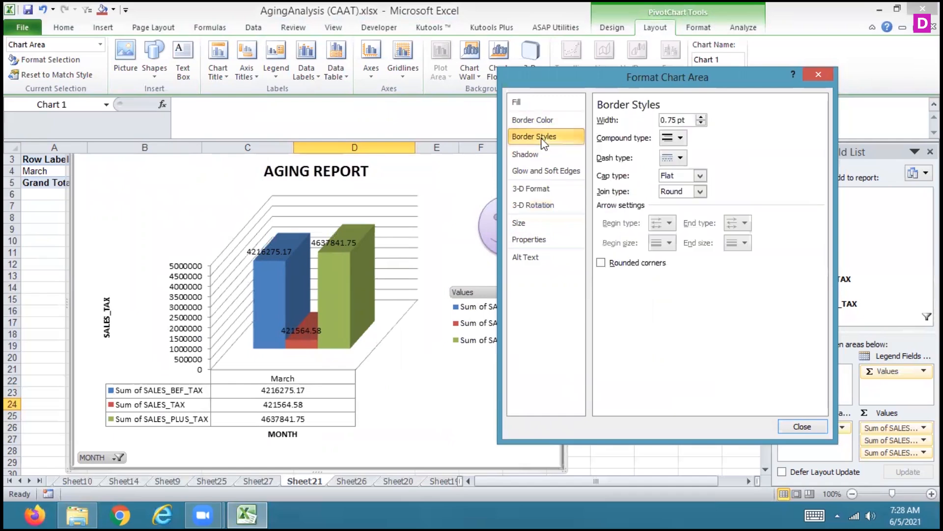
{"action": "left_click", "coordinate": [681, 137]}
{"action": "left_click", "coordinate": [664, 183]}
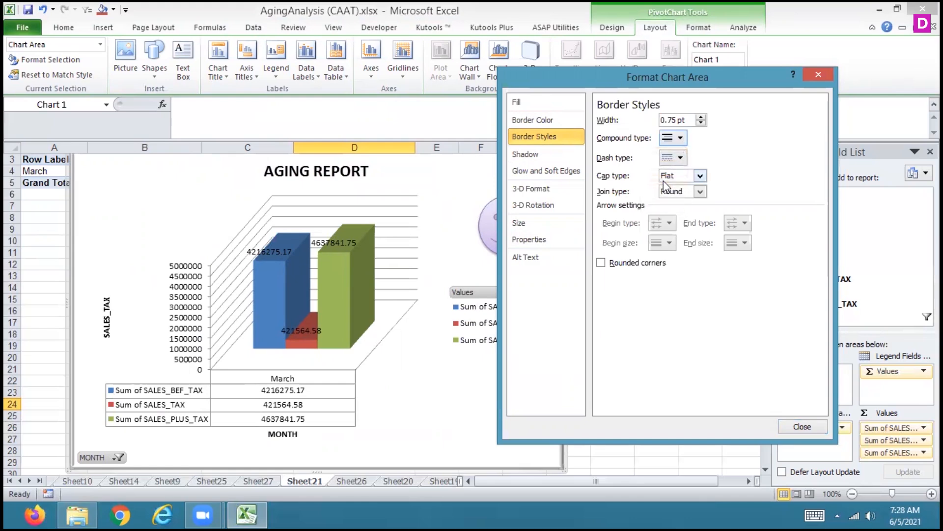
{"action": "left_click", "coordinate": [697, 176]}
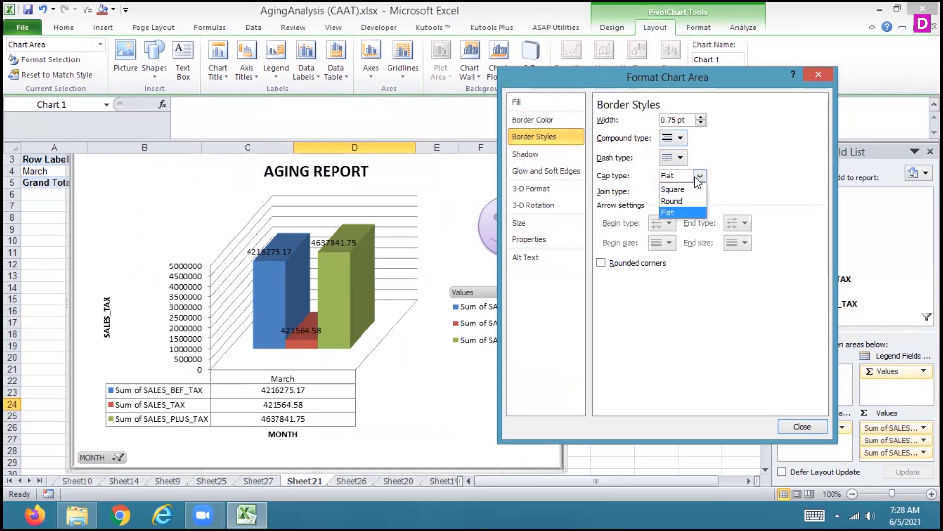
{"action": "left_click", "coordinate": [681, 188]}
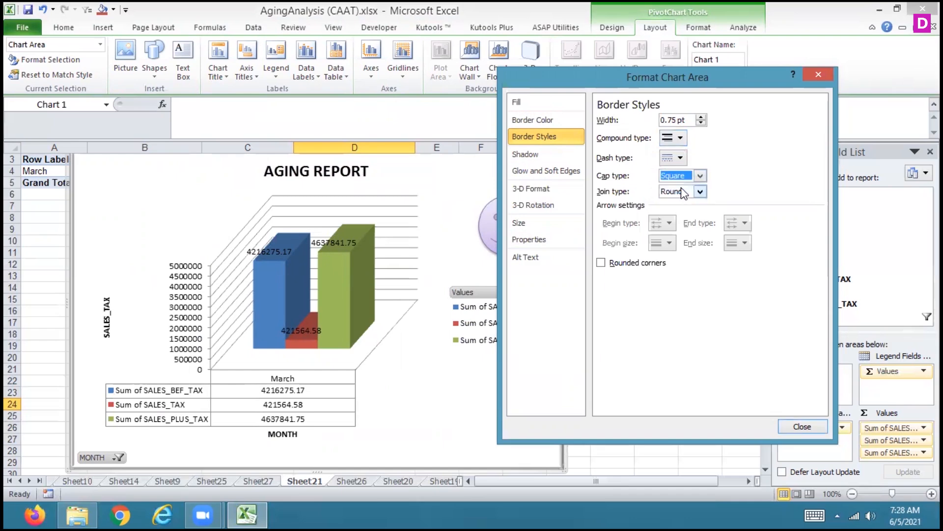
Color the chart area's shadow green and set its transparency to 65%
{"action": "left_click", "coordinate": [537, 158]}
{"action": "left_click_drag", "start_coordinate": [662, 161], "coordinate": [689, 164]}
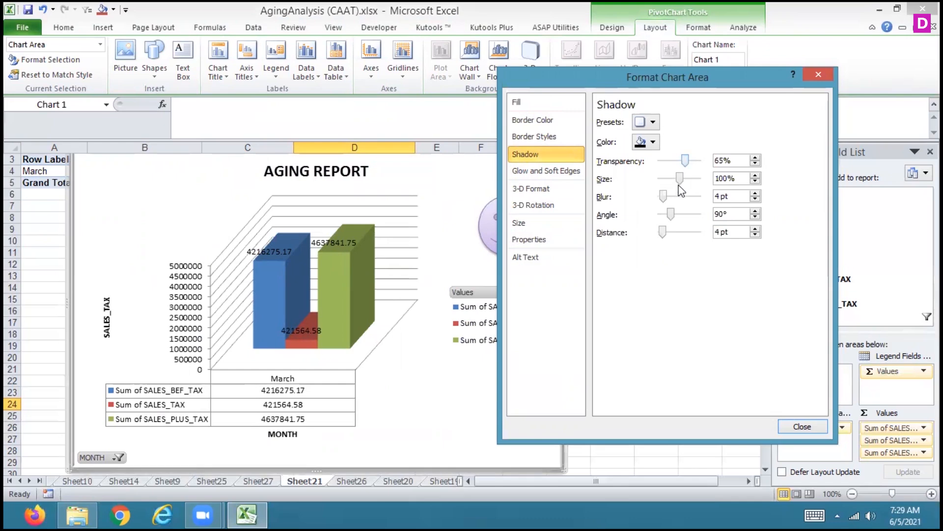
{"action": "left_click", "coordinate": [654, 146]}
{"action": "left_click", "coordinate": [596, 245]}
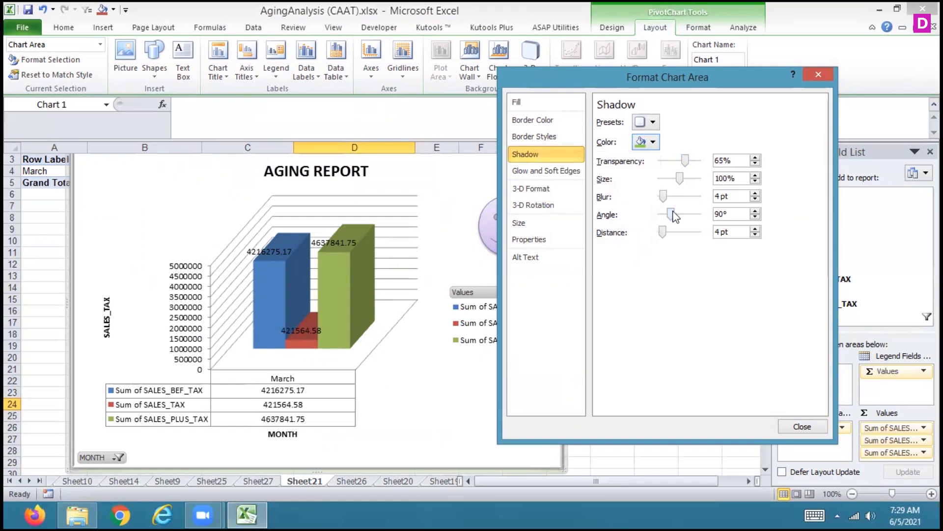
Set the chart area's shadow to 39 pt blur, 134° angle and 133 pt distance, and raise its transparency to the maximum
{"action": "left_click_drag", "start_coordinate": [671, 215], "coordinate": [683, 198]}
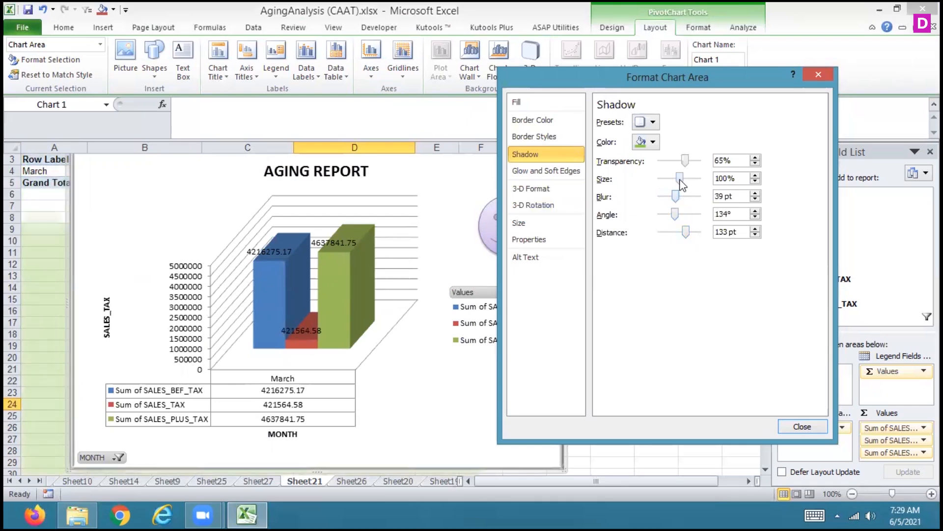
{"action": "left_click_drag", "start_coordinate": [682, 161], "coordinate": [701, 160]}
{"action": "left_click", "coordinate": [794, 428]}
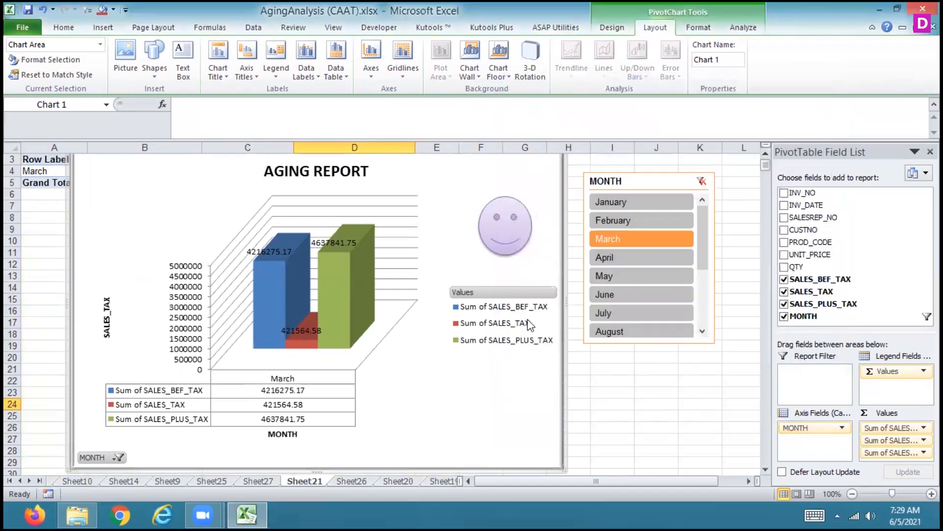
Enter AGING REPORT as the description in the chart's alt text
{"action": "left_click", "coordinate": [427, 282]}
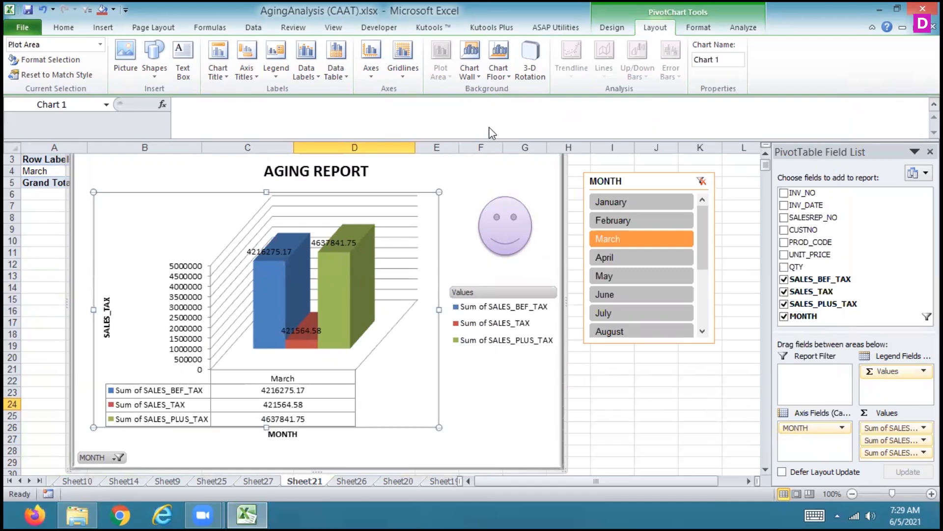
{"action": "left_click", "coordinate": [524, 69]}
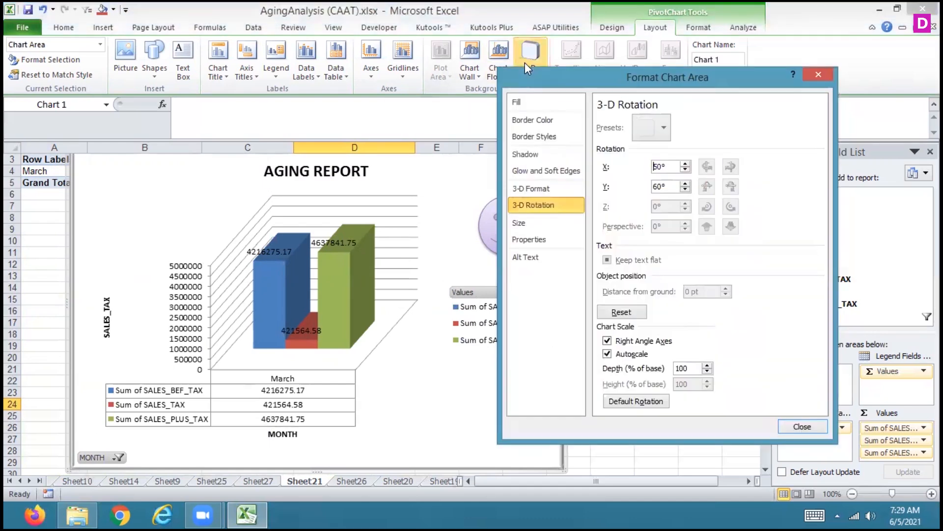
{"action": "left_click", "coordinate": [536, 223]}
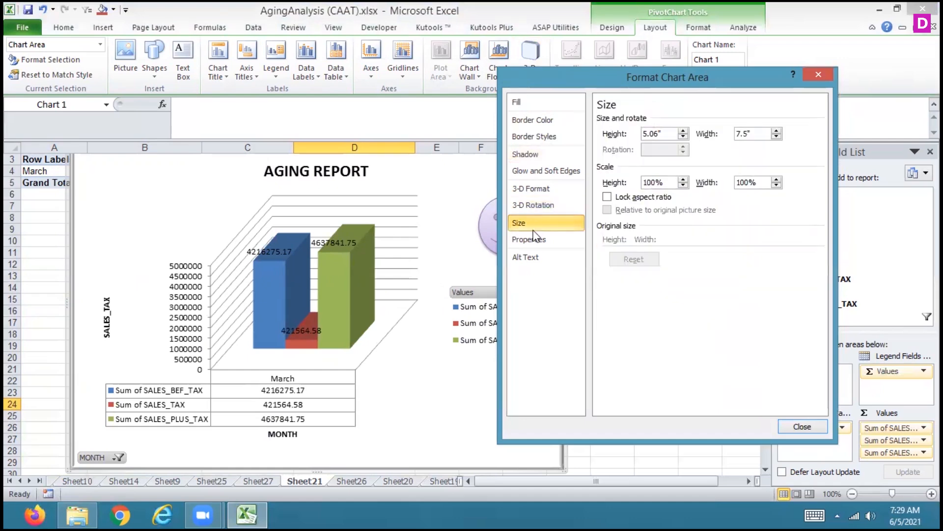
{"action": "left_click", "coordinate": [531, 240]}
{"action": "left_click", "coordinate": [530, 257]}
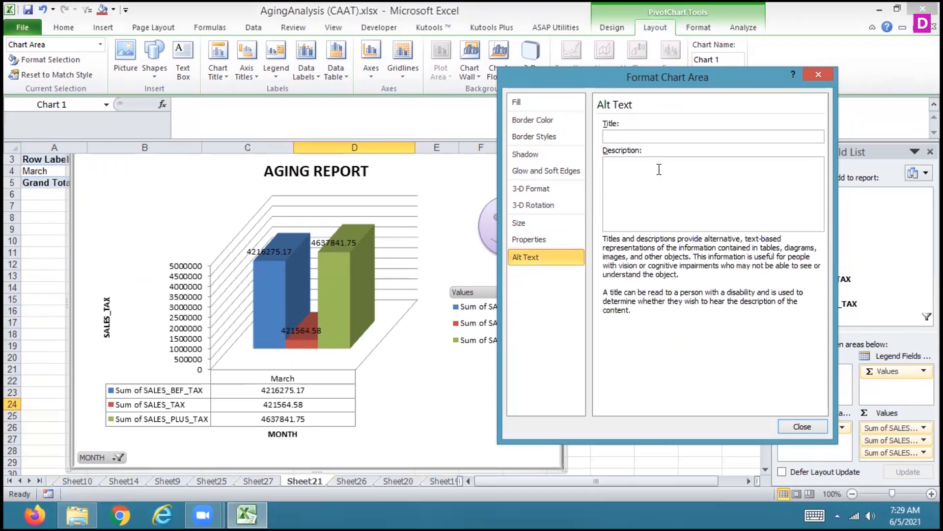
{"action": "type", "text": "AGING RE"}
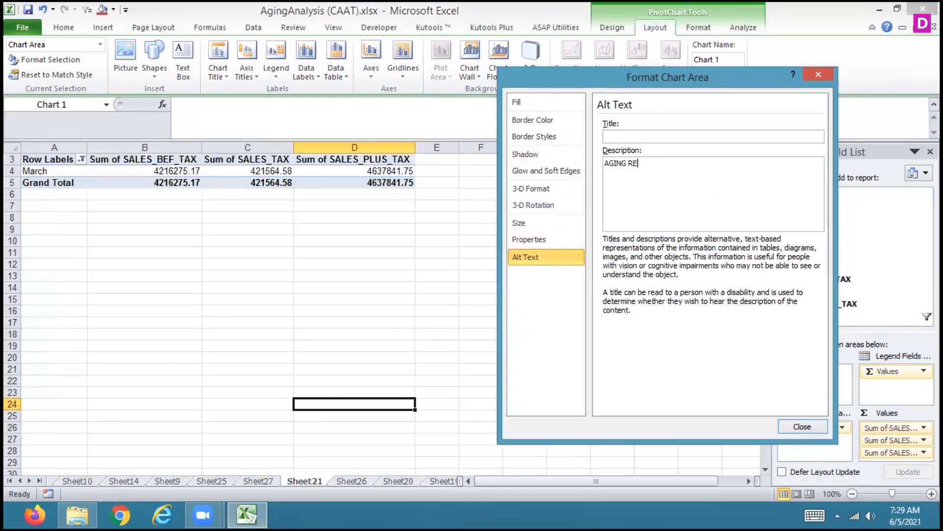
{"action": "type", "text": "PORT"}
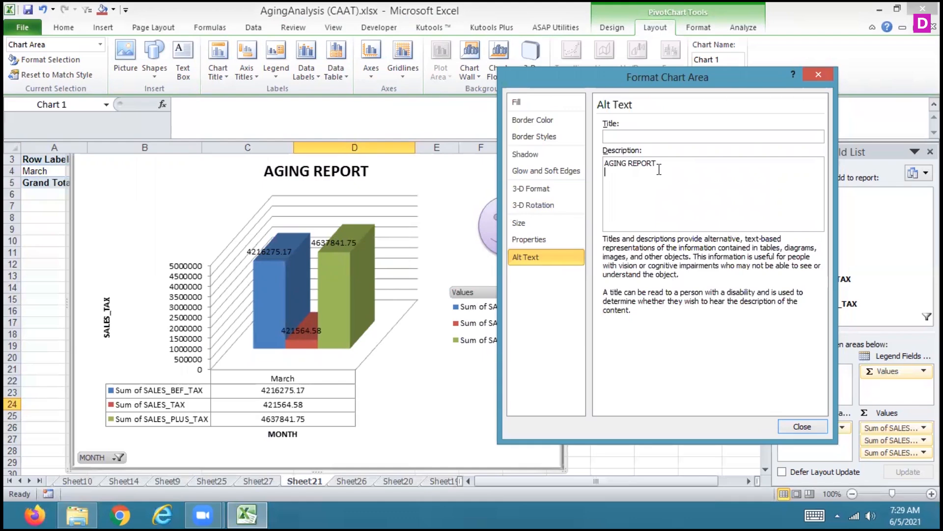
{"action": "left_click", "coordinate": [802, 426]}
Check the alt text saved for the chart area
{"action": "left_click", "coordinate": [530, 58]}
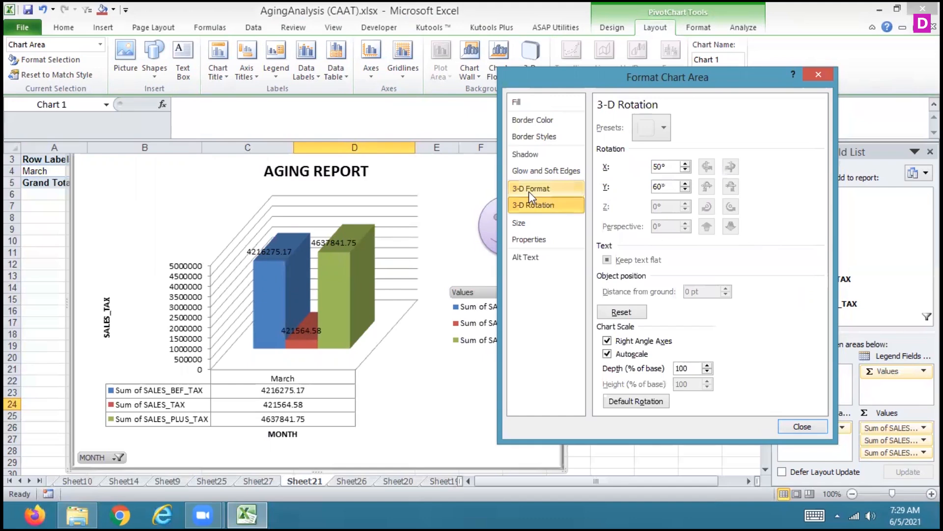
{"action": "left_click", "coordinate": [526, 256]}
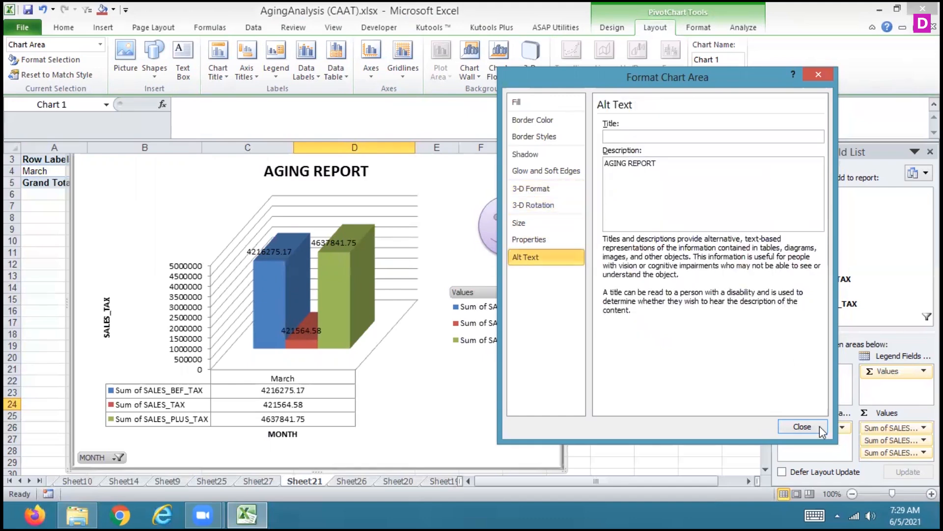
{"action": "left_click", "coordinate": [803, 427]}
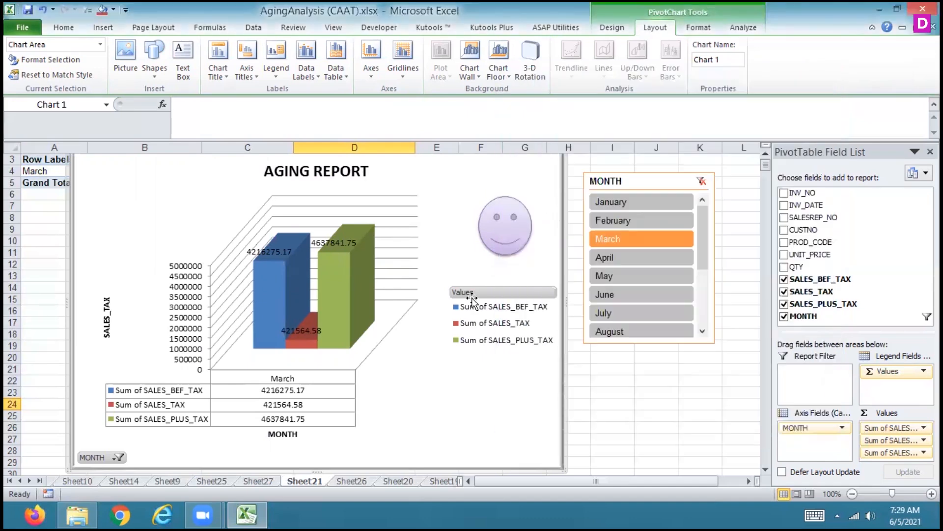
Increase the chart's 3-D rotation around X to 240°
{"action": "left_click", "coordinate": [332, 261]}
{"action": "left_click", "coordinate": [530, 56]}
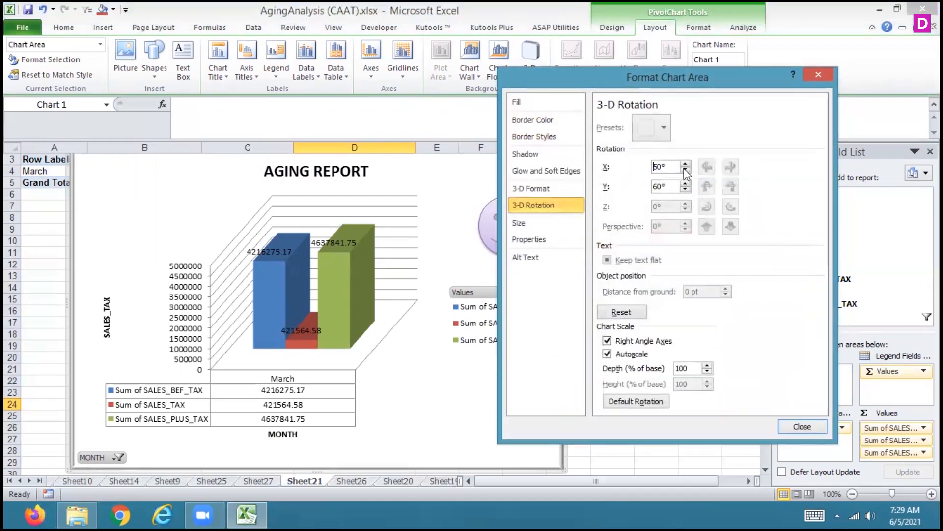
{"action": "left_click", "coordinate": [685, 164]}
{"action": "left_click", "coordinate": [685, 164]}
{"action": "left_click", "coordinate": [685, 164]}
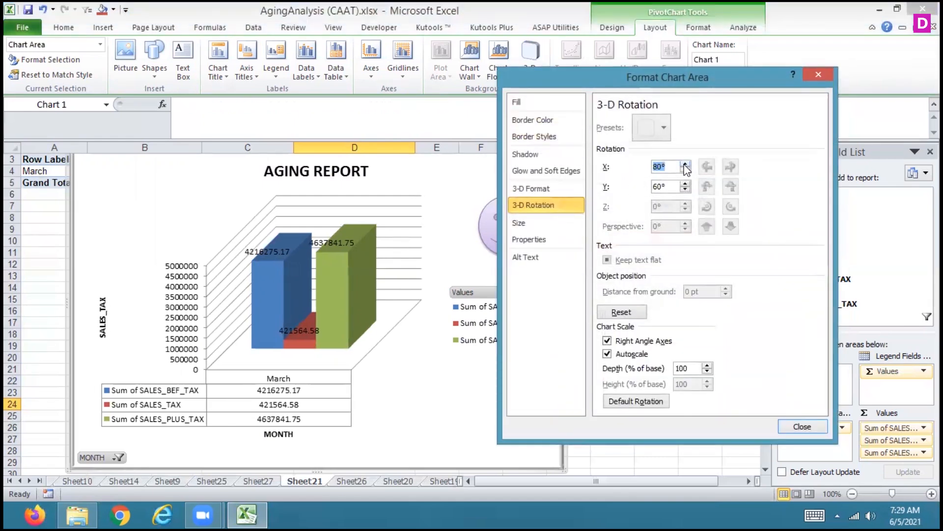
{"action": "left_click", "coordinate": [685, 164]}
{"action": "left_click", "coordinate": [685, 164]}
{"action": "left_click", "coordinate": [685, 164]}
{"action": "left_click", "coordinate": [685, 164]}
{"action": "left_click", "coordinate": [685, 164]}
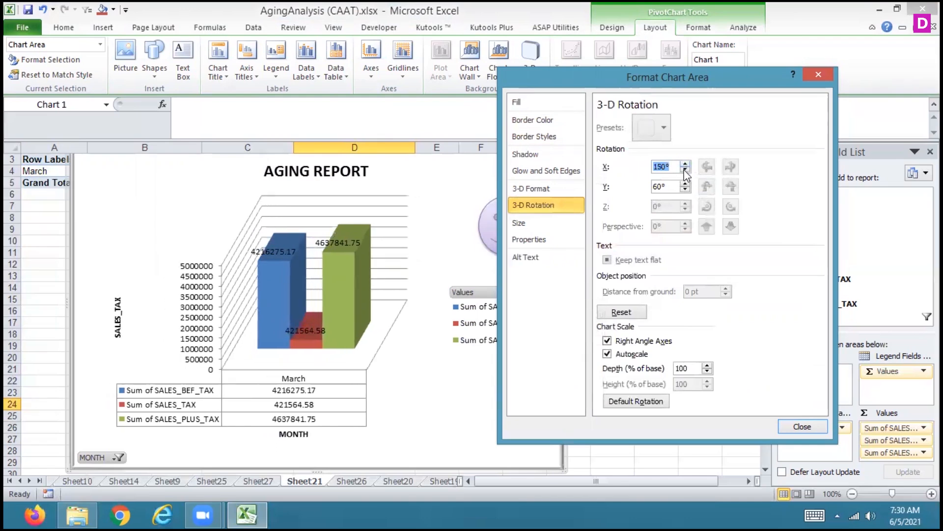
{"action": "left_click", "coordinate": [685, 165]}
{"action": "left_click", "coordinate": [685, 165]}
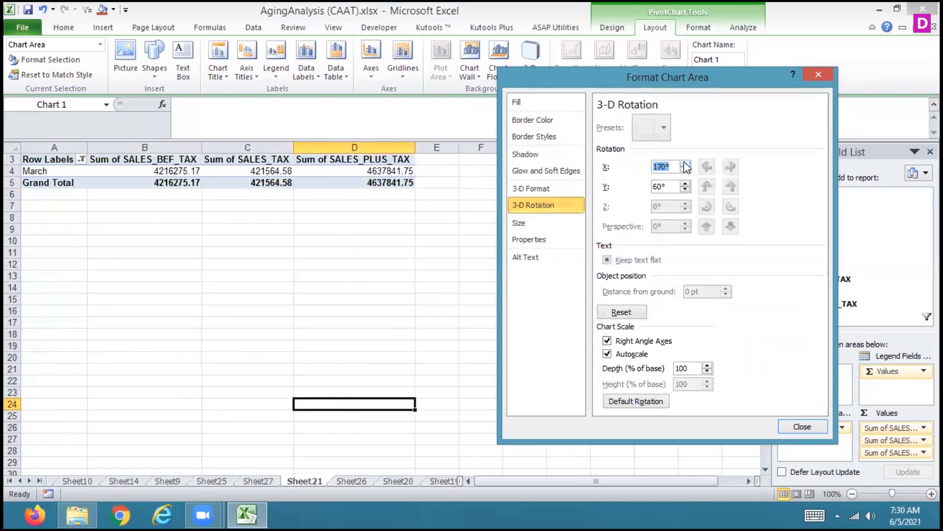
{"action": "left_click", "coordinate": [684, 164]}
{"action": "left_click", "coordinate": [685, 164]}
{"action": "left_click", "coordinate": [685, 164]}
{"action": "left_click", "coordinate": [685, 164]}
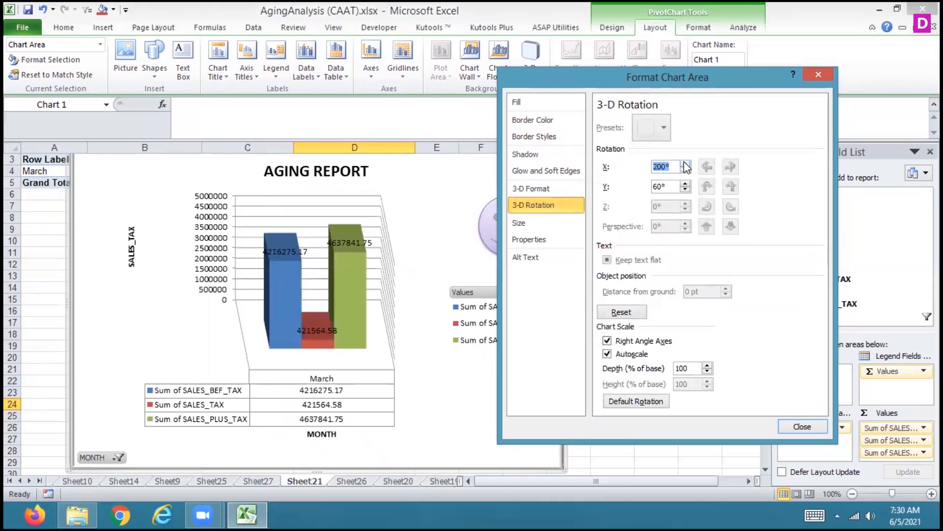
{"action": "left_click", "coordinate": [685, 164]}
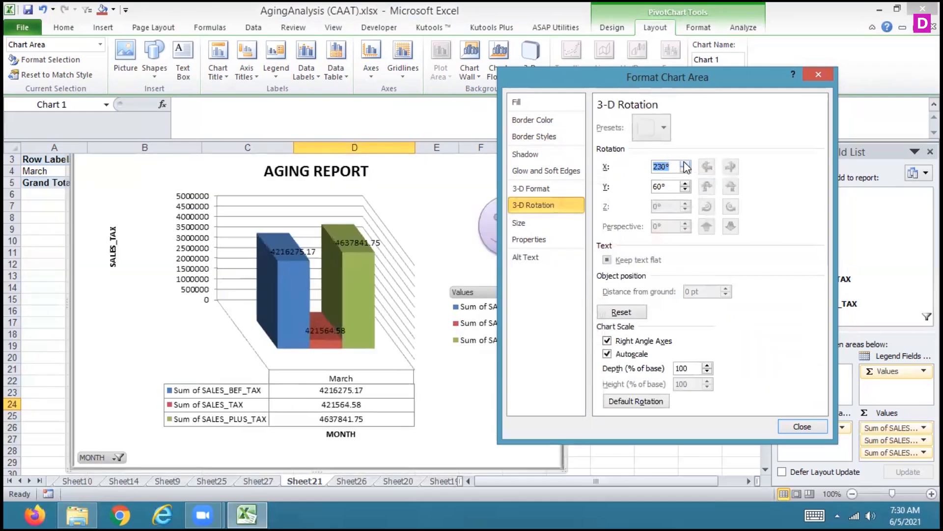
{"action": "left_click", "coordinate": [686, 165]}
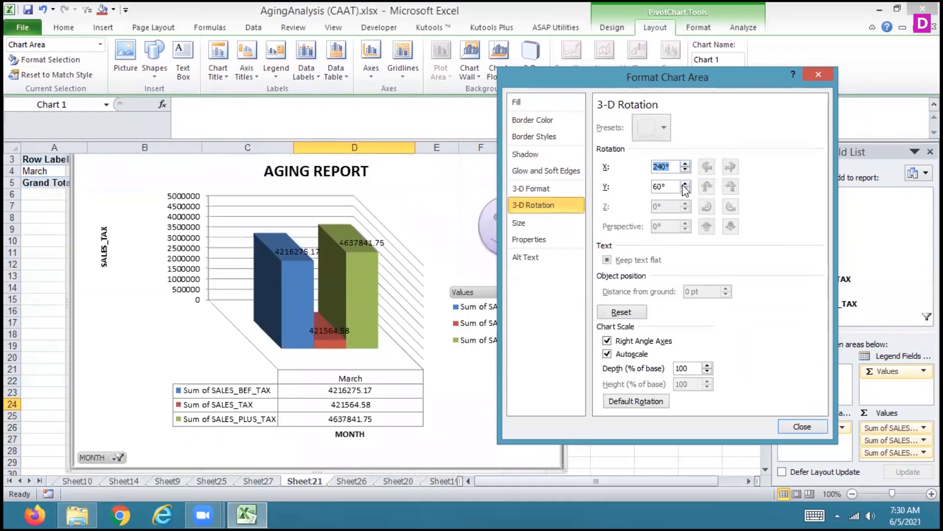
Set the chart's 3-D rotation around Y to 90°
{"action": "left_click", "coordinate": [685, 184]}
{"action": "left_click", "coordinate": [685, 184]}
{"action": "left_click", "coordinate": [685, 184]}
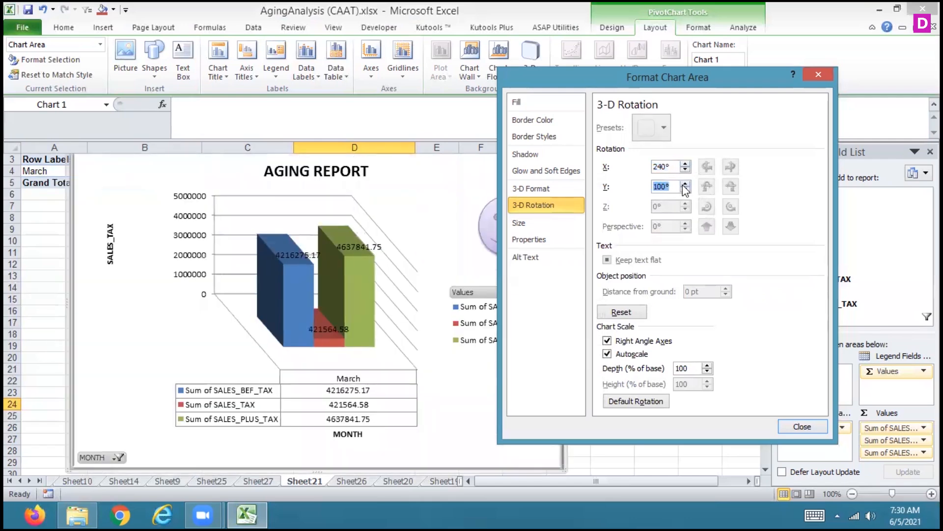
{"action": "left_click", "coordinate": [685, 185]}
{"action": "left_click", "coordinate": [684, 184]}
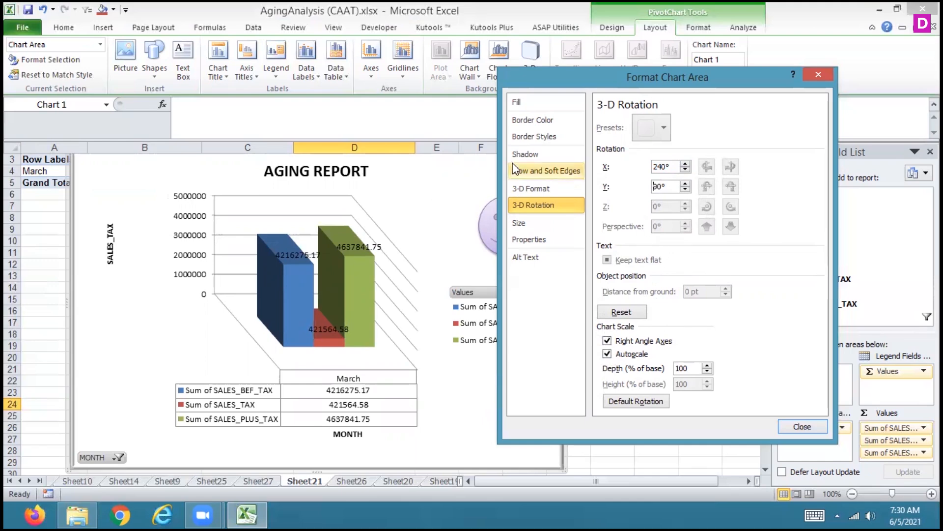
Apply the Relaxed Inset bottom bevel to the chart area and set its width to 13.5 pt
{"action": "left_click", "coordinate": [523, 119]}
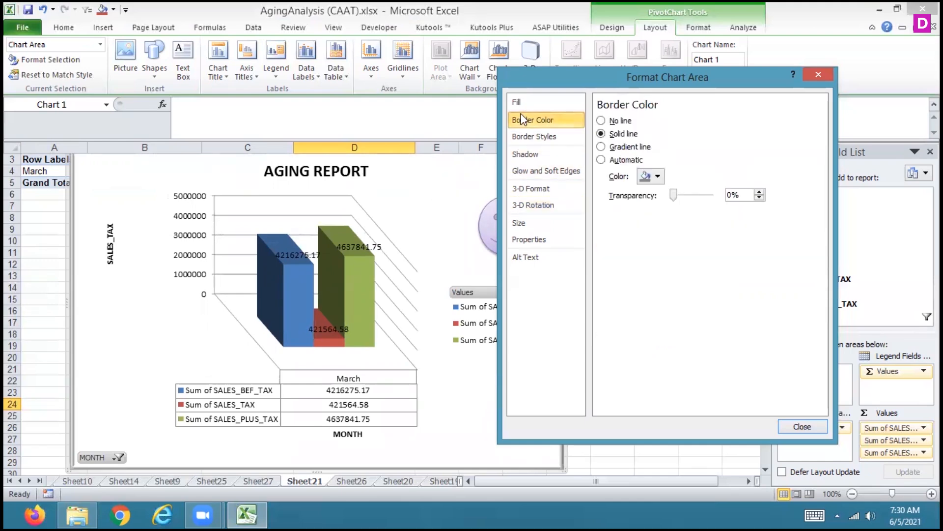
{"action": "left_click", "coordinate": [518, 101]}
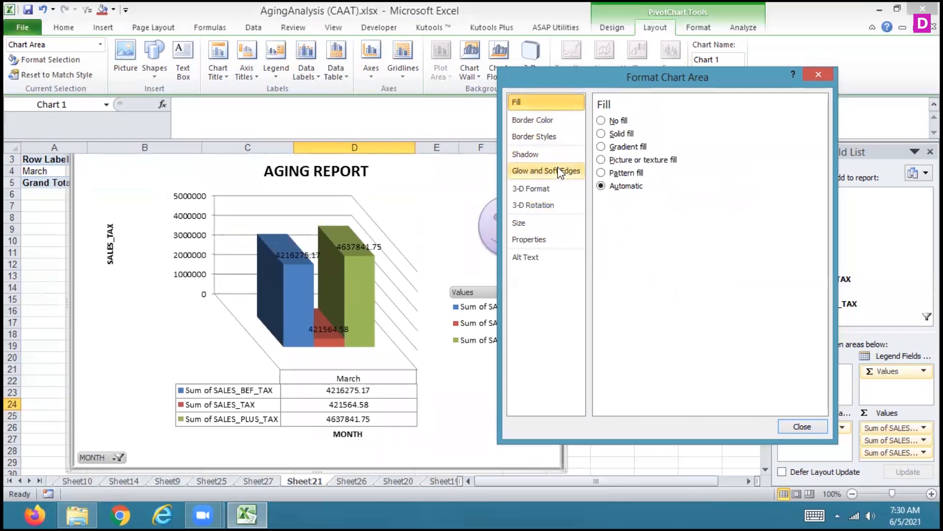
{"action": "left_click", "coordinate": [543, 191]}
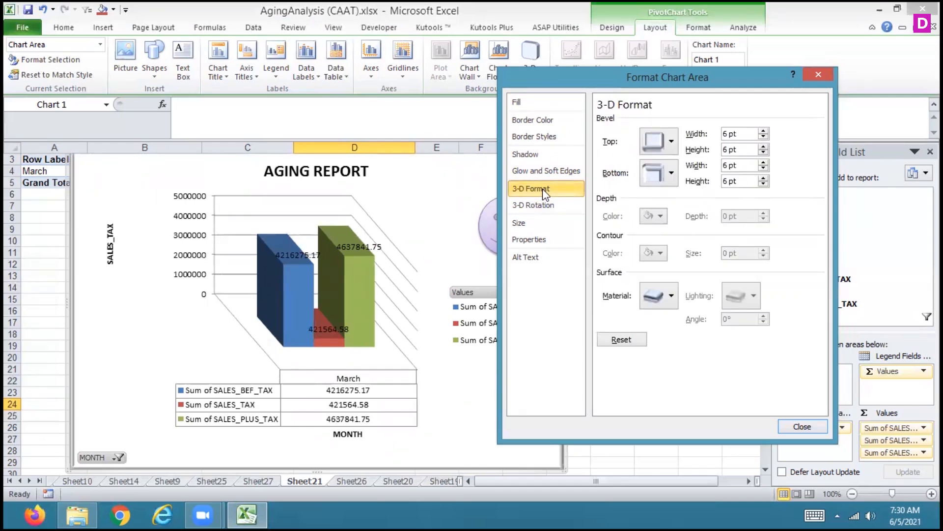
{"action": "left_click", "coordinate": [671, 173]}
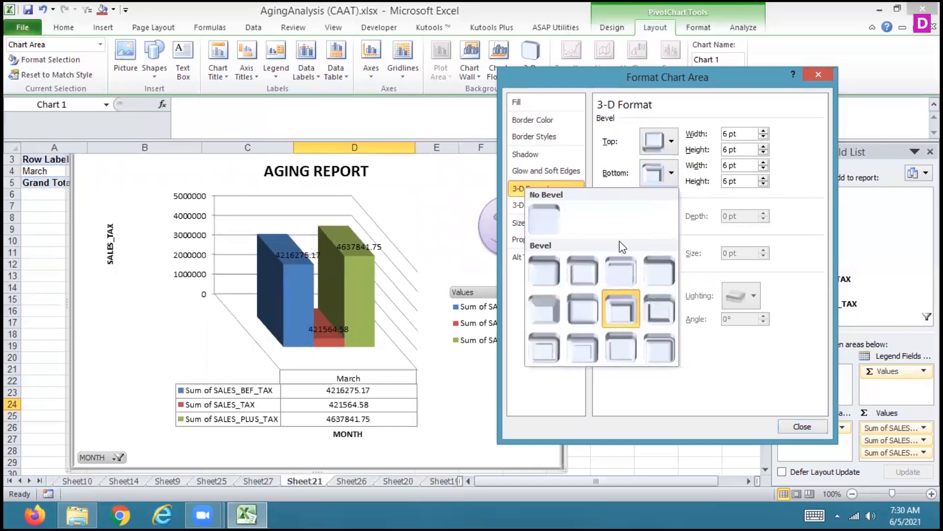
{"action": "left_click", "coordinate": [589, 271]}
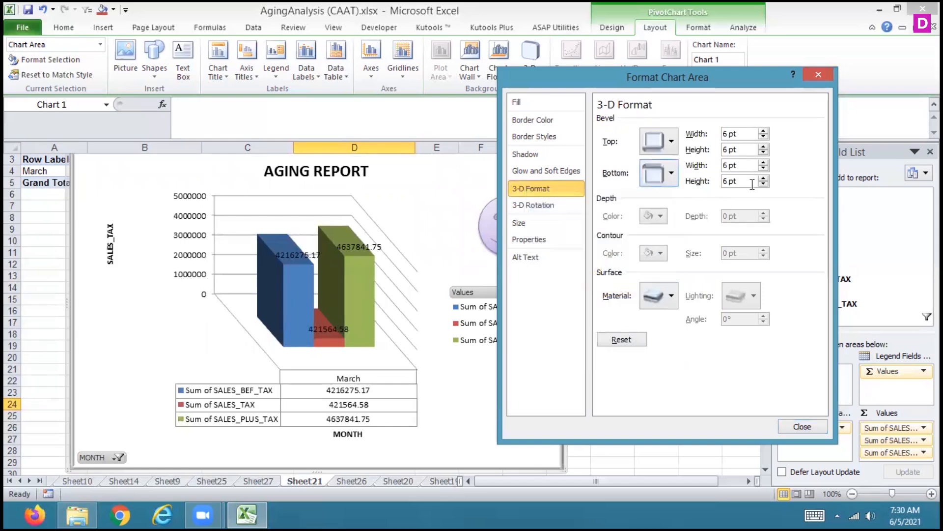
{"action": "left_click", "coordinate": [764, 163]}
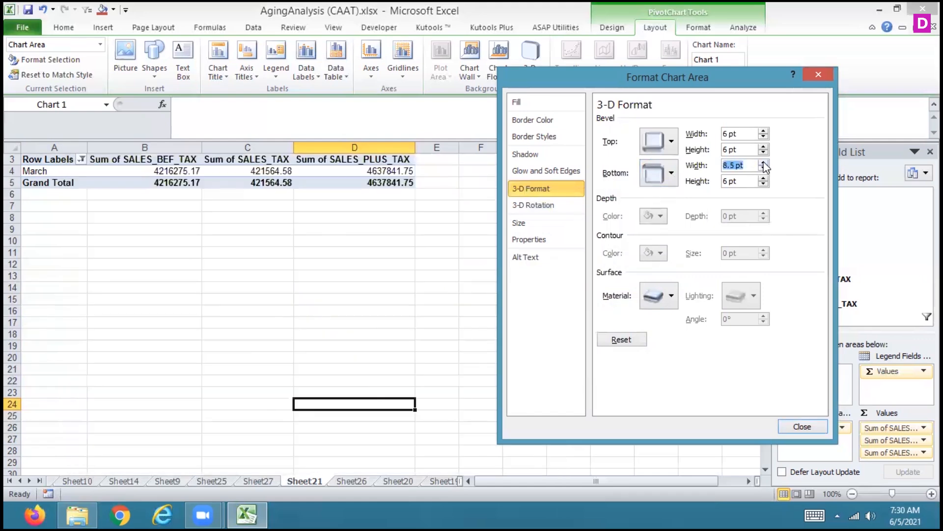
{"action": "left_click", "coordinate": [764, 163]}
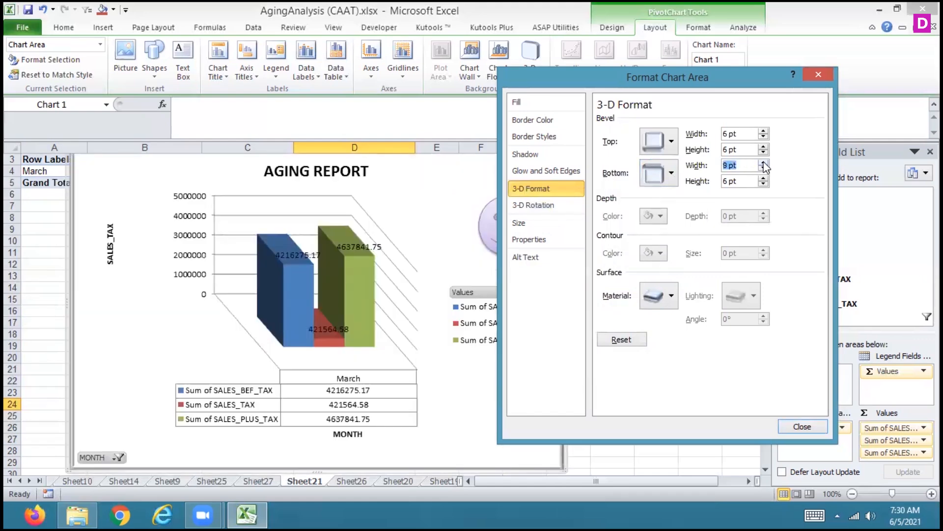
{"action": "left_click", "coordinate": [764, 162]}
{"action": "left_click", "coordinate": [764, 162]}
{"action": "left_click", "coordinate": [763, 162]}
{"action": "left_click", "coordinate": [763, 164]}
{"action": "left_click", "coordinate": [764, 163]}
{"action": "left_click", "coordinate": [763, 163]}
Apply the Hard Edge top bevel to the chart area and set its width to 14.5 pt
{"action": "left_click", "coordinate": [671, 143]}
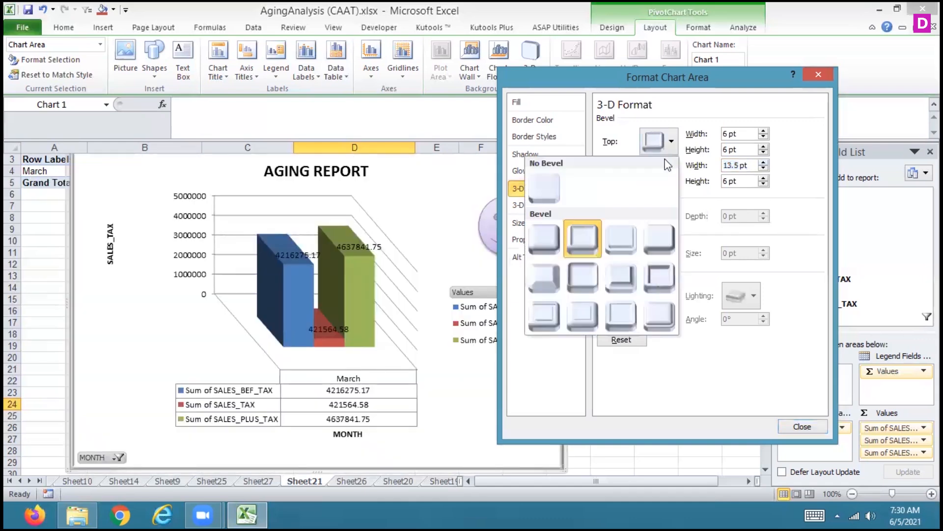
{"action": "left_click", "coordinate": [619, 316]}
{"action": "left_click", "coordinate": [764, 131]}
{"action": "left_click", "coordinate": [763, 132]}
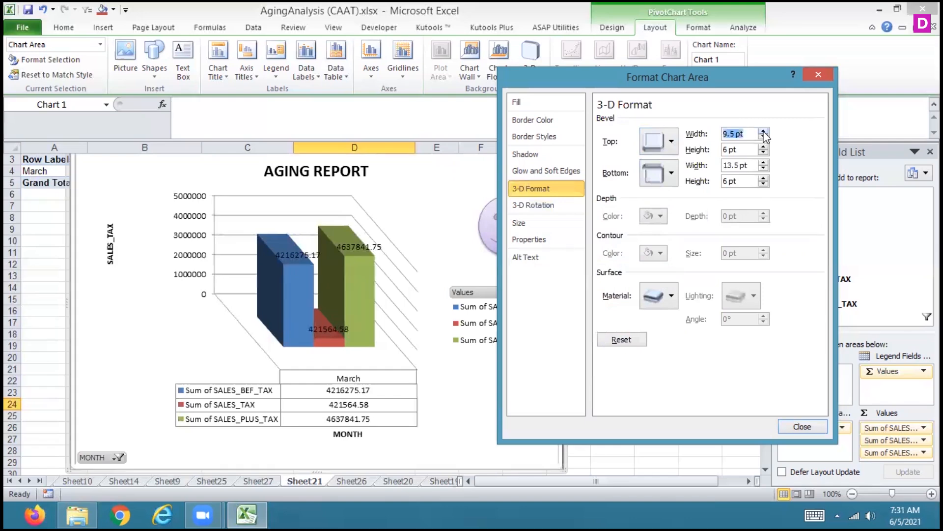
{"action": "left_click", "coordinate": [763, 131]}
{"action": "left_click", "coordinate": [763, 131]}
{"action": "left_click", "coordinate": [763, 131]}
{"action": "left_click", "coordinate": [764, 131]}
{"action": "left_click", "coordinate": [764, 132]}
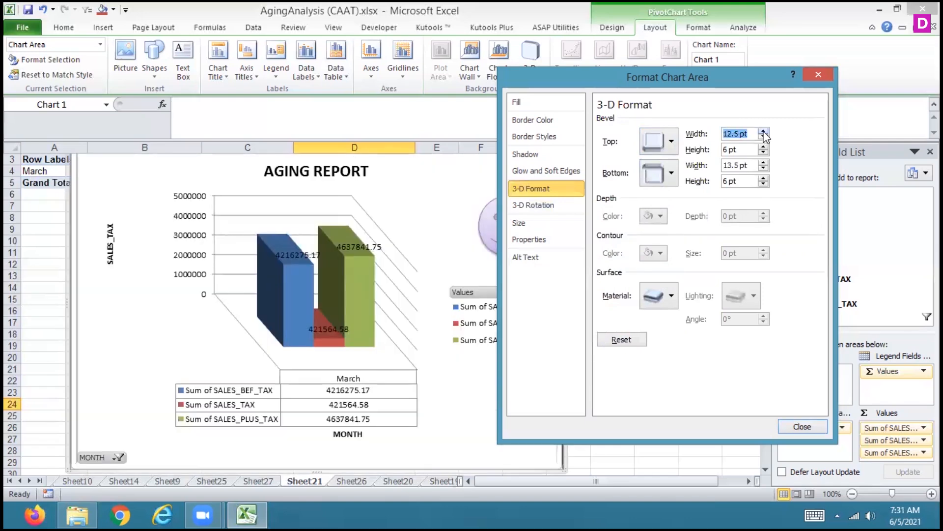
{"action": "left_click", "coordinate": [763, 132]}
{"action": "left_click", "coordinate": [763, 132]}
{"action": "left_click", "coordinate": [764, 132]}
{"action": "left_click", "coordinate": [763, 132]}
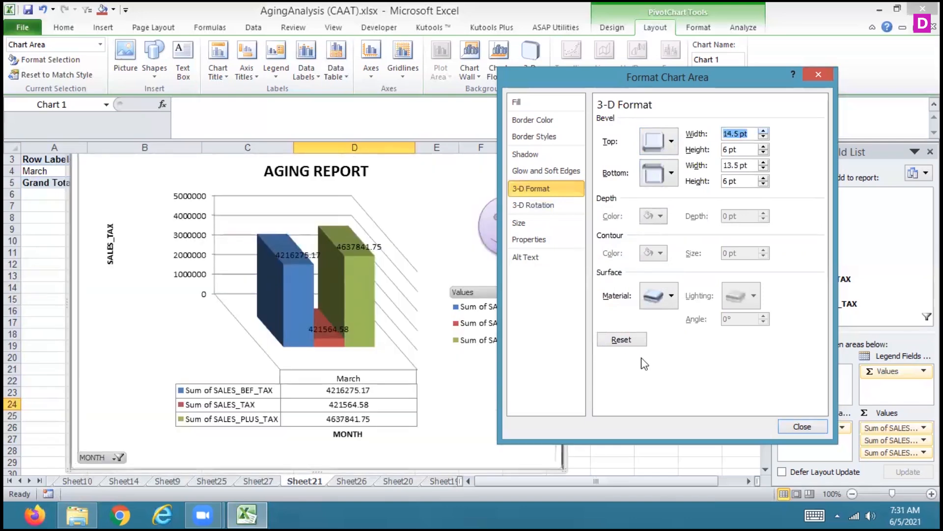
Change the chart area's surface material to the Wireframe special effect
{"action": "left_click", "coordinate": [670, 304]}
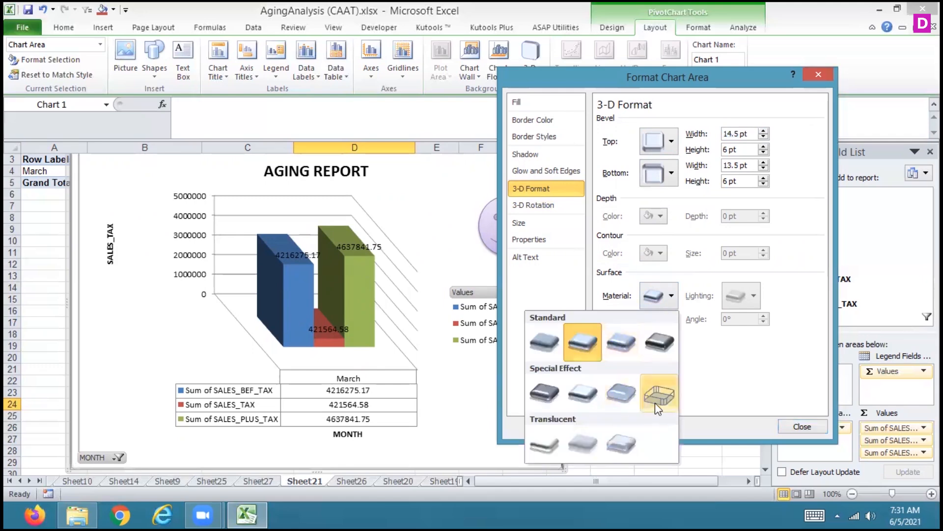
{"action": "left_click", "coordinate": [655, 403]}
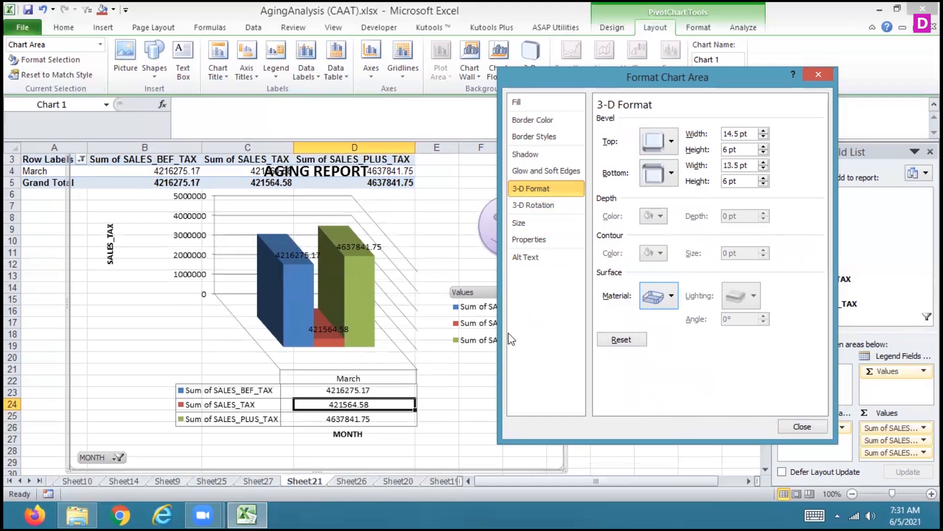
{"action": "left_click", "coordinate": [379, 47]}
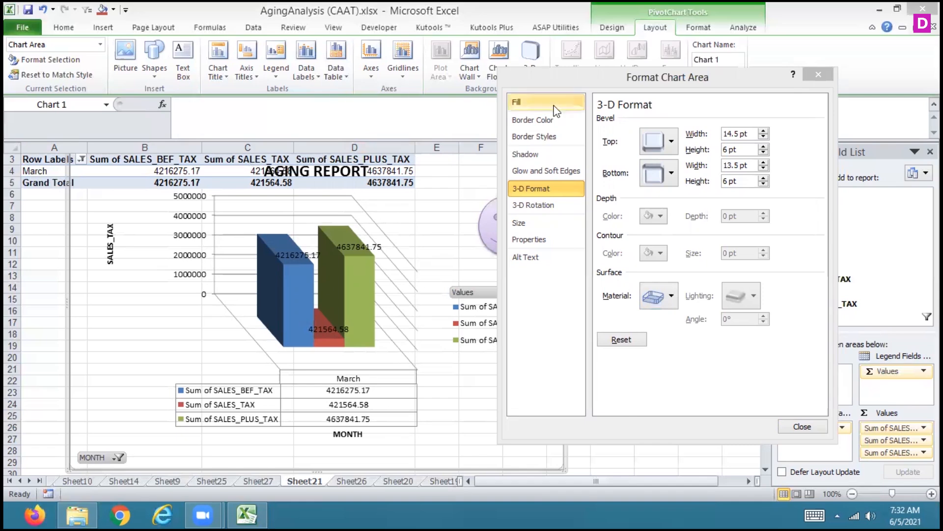
Set the chart area's solid border line to the standard green colour
{"action": "left_click", "coordinate": [544, 120]}
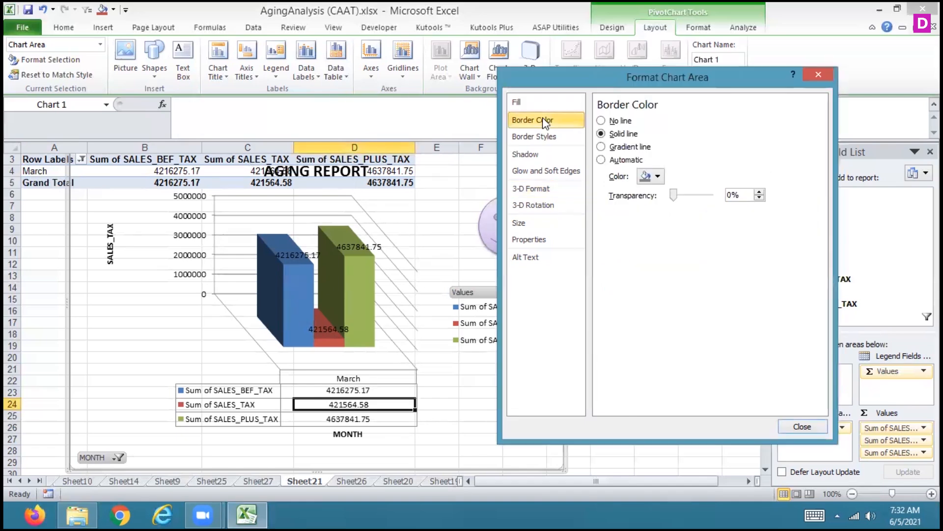
{"action": "left_click", "coordinate": [655, 176]}
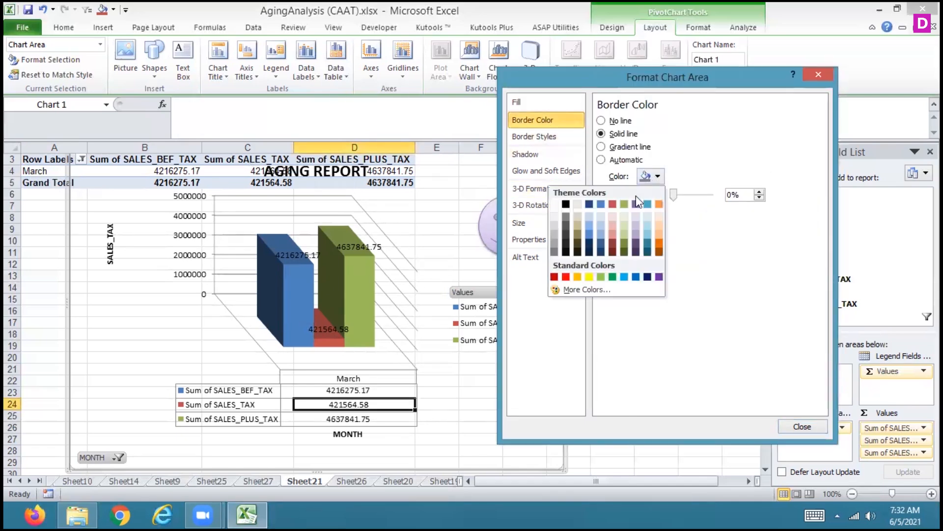
{"action": "left_click", "coordinate": [612, 277]}
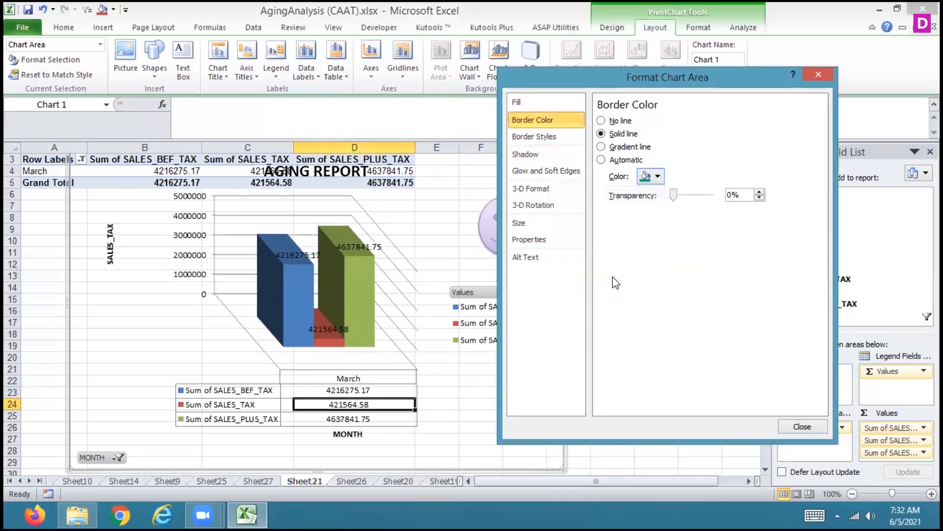
Set the Sum of SALES_BEF_TAX series' gap width to 298% and its column shape to Partial Pyramid
{"action": "left_click", "coordinate": [354, 393]}
{"action": "left_click", "coordinate": [304, 314]}
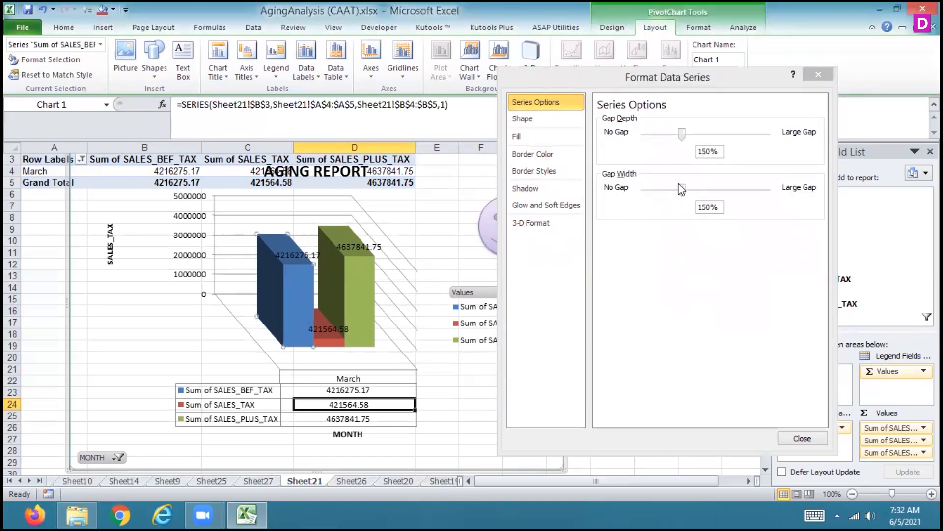
{"action": "left_click_drag", "start_coordinate": [681, 190], "coordinate": [717, 190]}
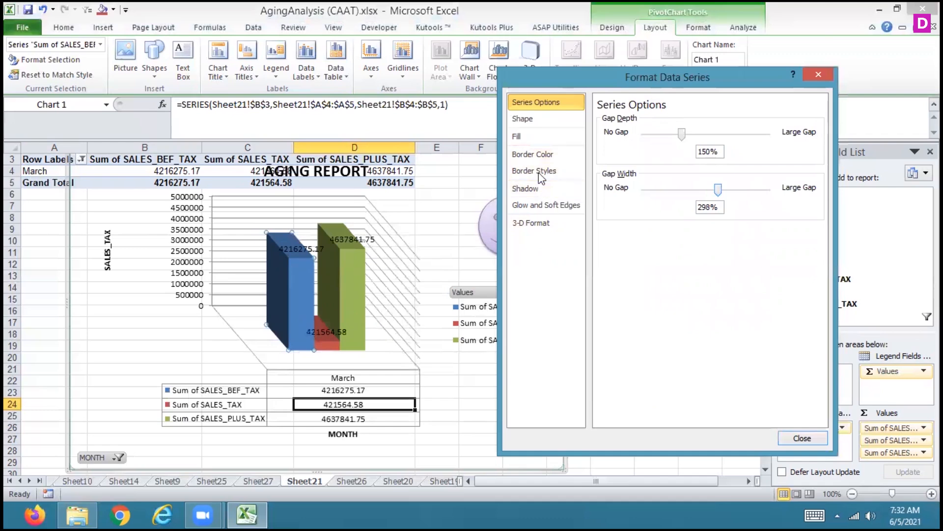
{"action": "left_click", "coordinate": [523, 119]}
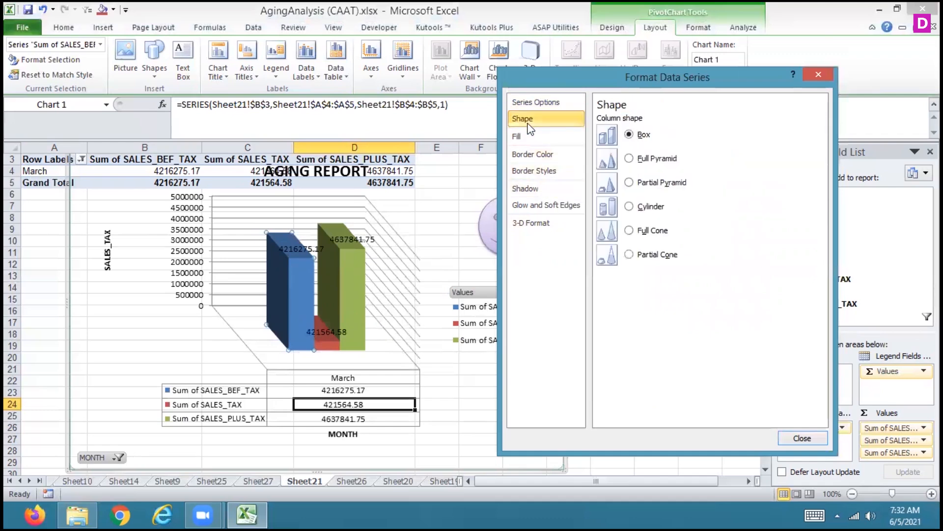
{"action": "left_click", "coordinate": [629, 183]}
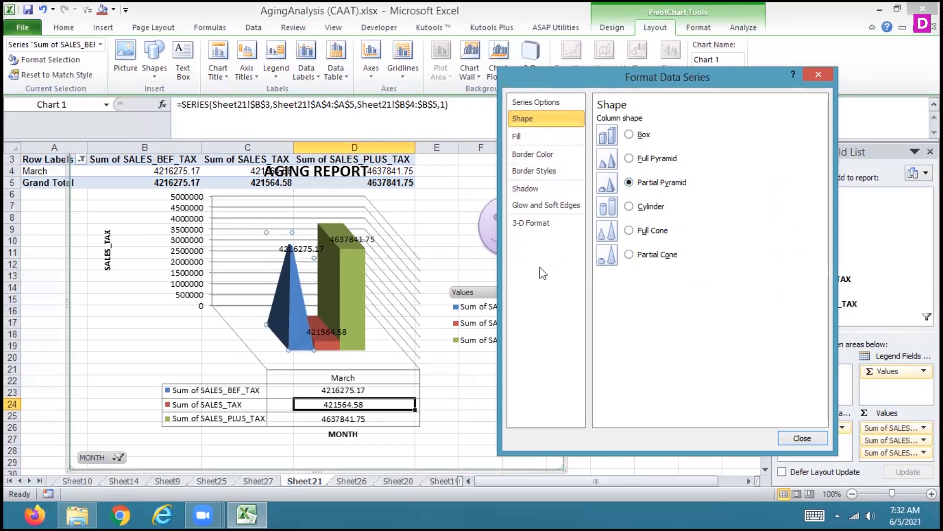
Change the column shape of the Sum of SALES_PLUS_TAX series to Partial Cone
{"action": "left_click", "coordinate": [355, 281]}
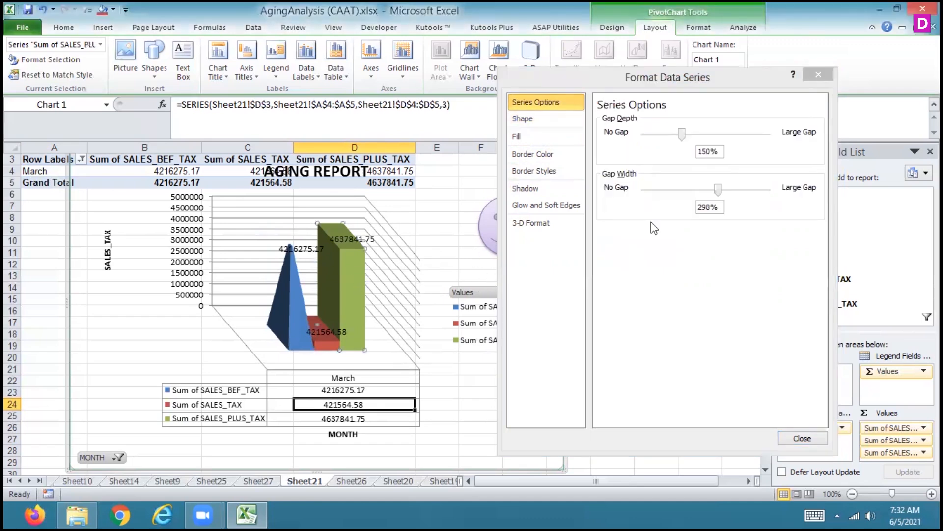
{"action": "left_click", "coordinate": [521, 119]}
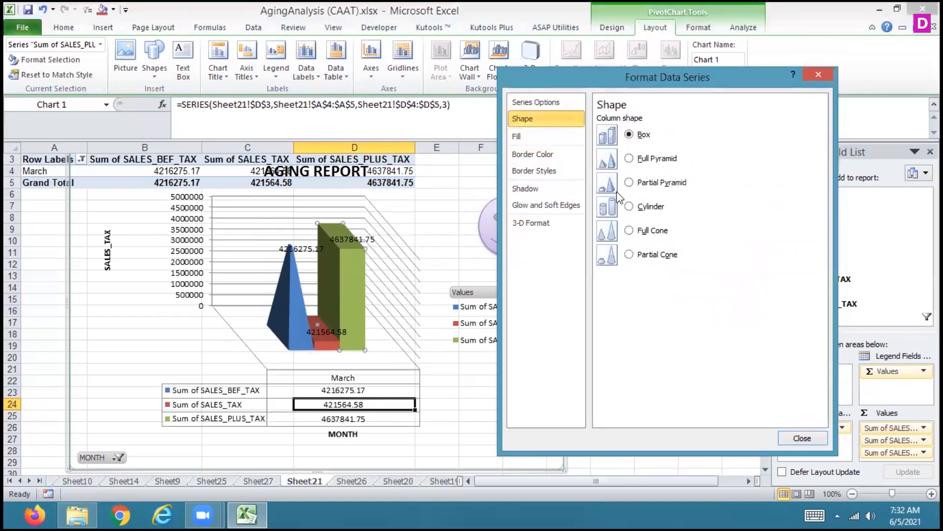
{"action": "left_click", "coordinate": [629, 255]}
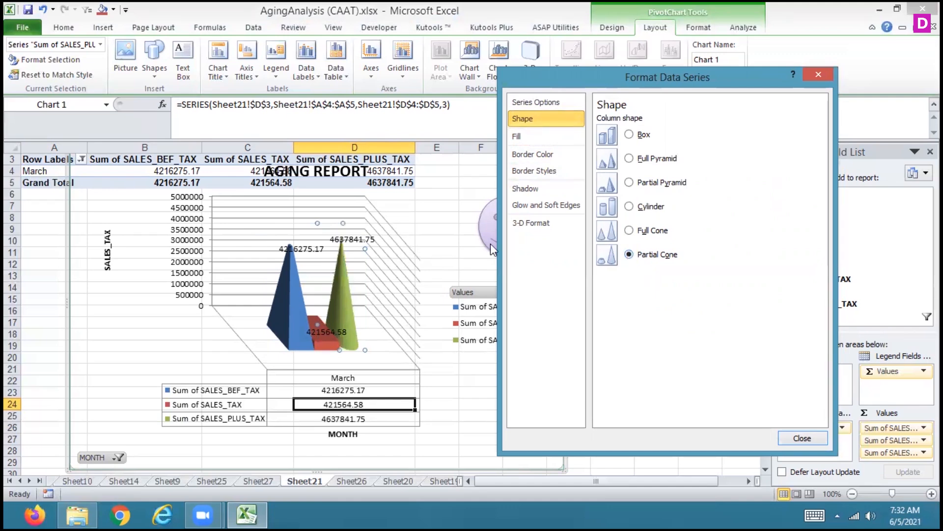
Change the column shape of the Sum of SALES_TAX series to Cylinder
{"action": "left_click", "coordinate": [320, 329]}
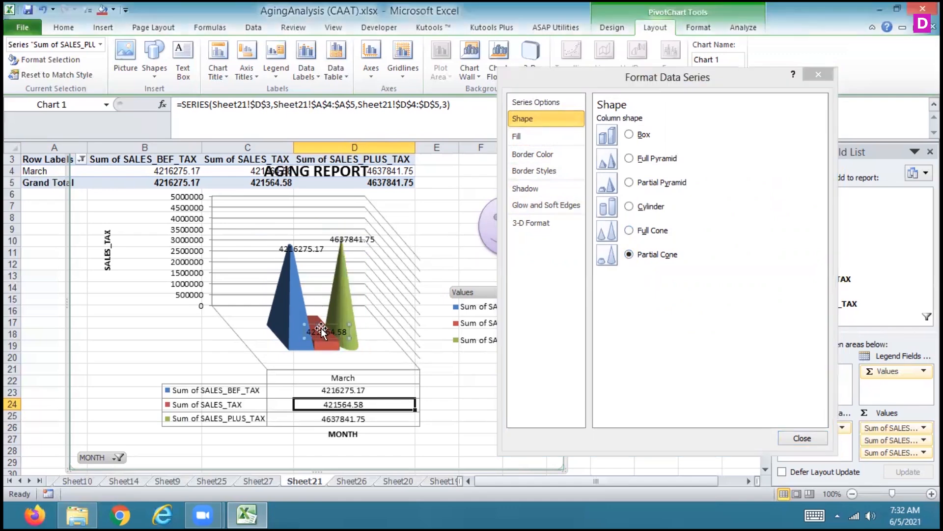
{"action": "left_click", "coordinate": [326, 344]}
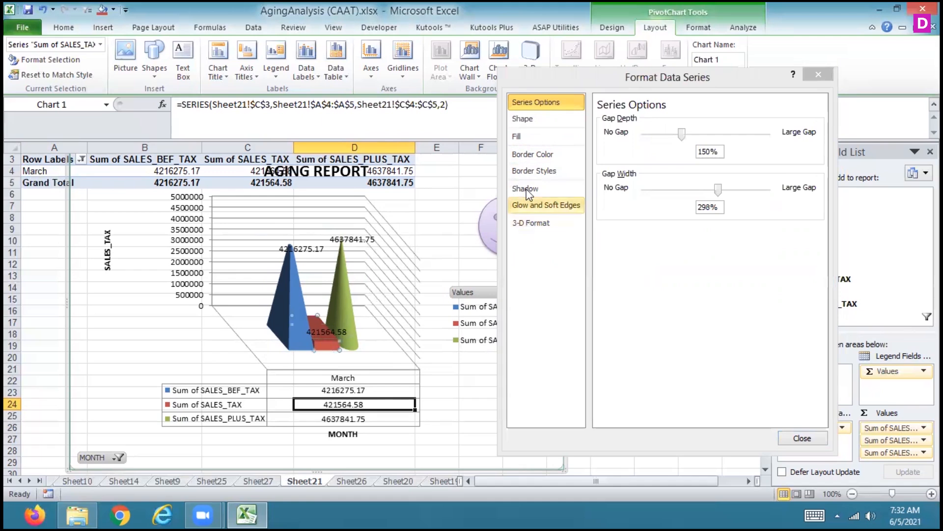
{"action": "left_click", "coordinate": [523, 120]}
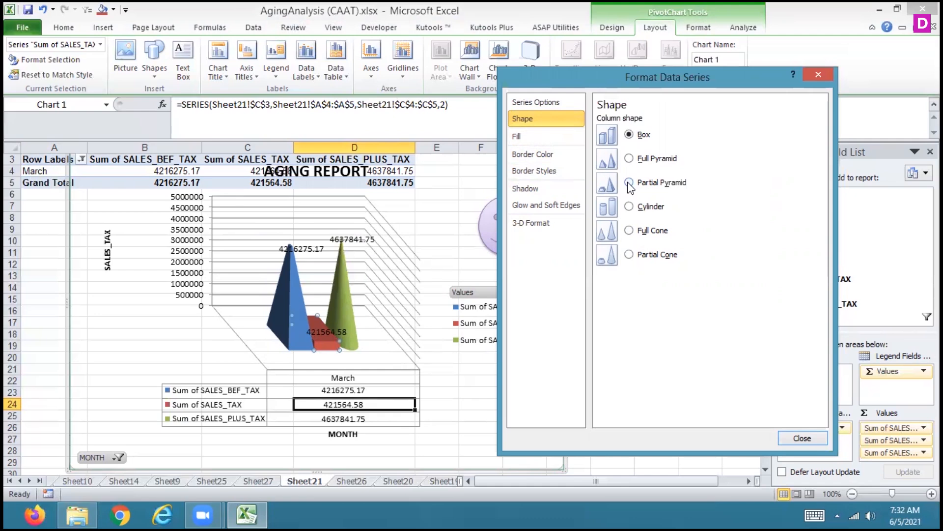
{"action": "left_click", "coordinate": [629, 207]}
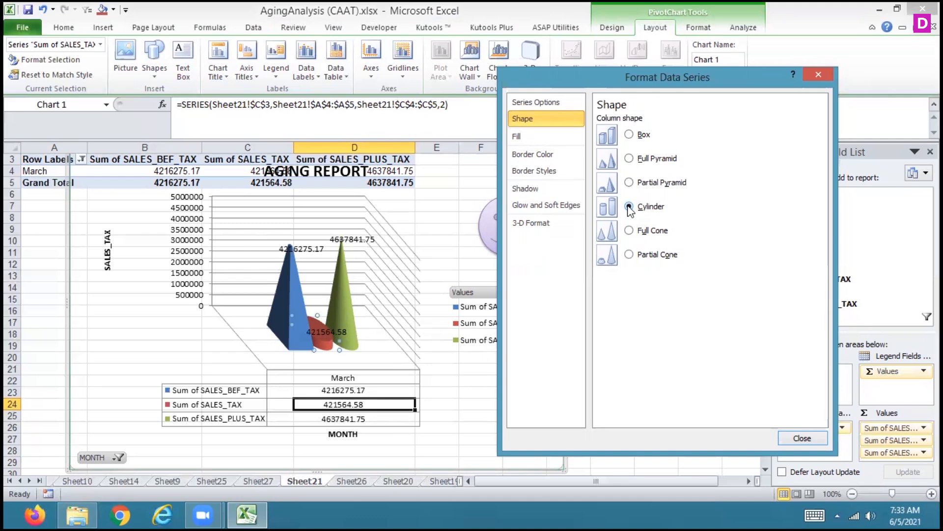
Give the Sum of SALES_TAX series a shadow in the standard green colour and finish formatting the series
{"action": "left_click", "coordinate": [538, 103]}
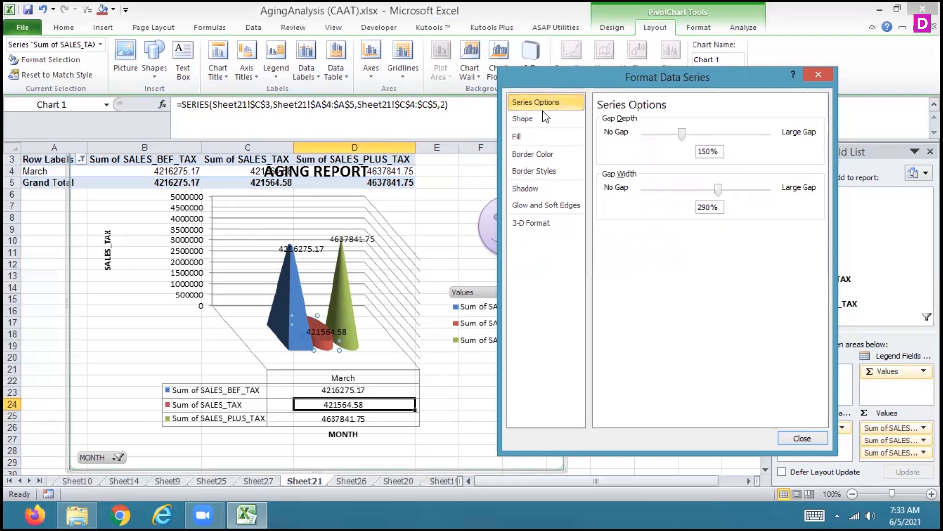
{"action": "left_click", "coordinate": [541, 189]}
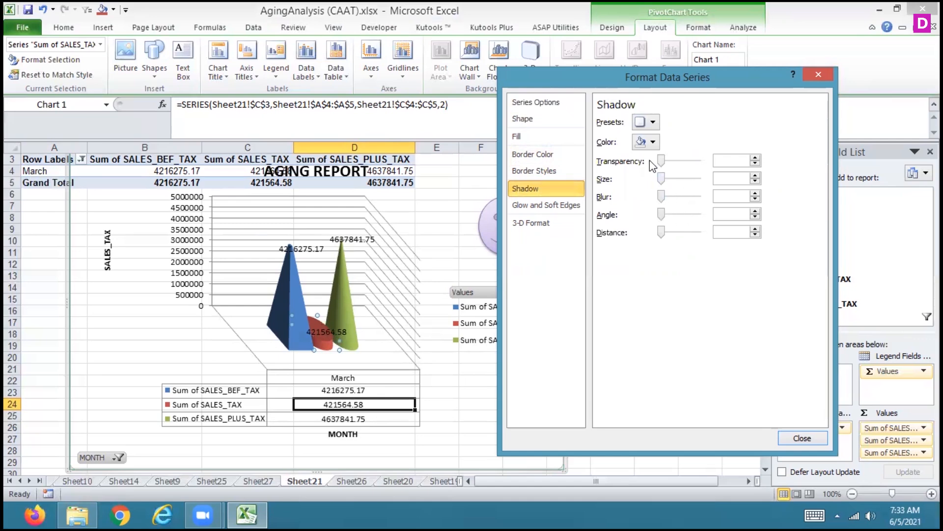
{"action": "left_click", "coordinate": [653, 143]}
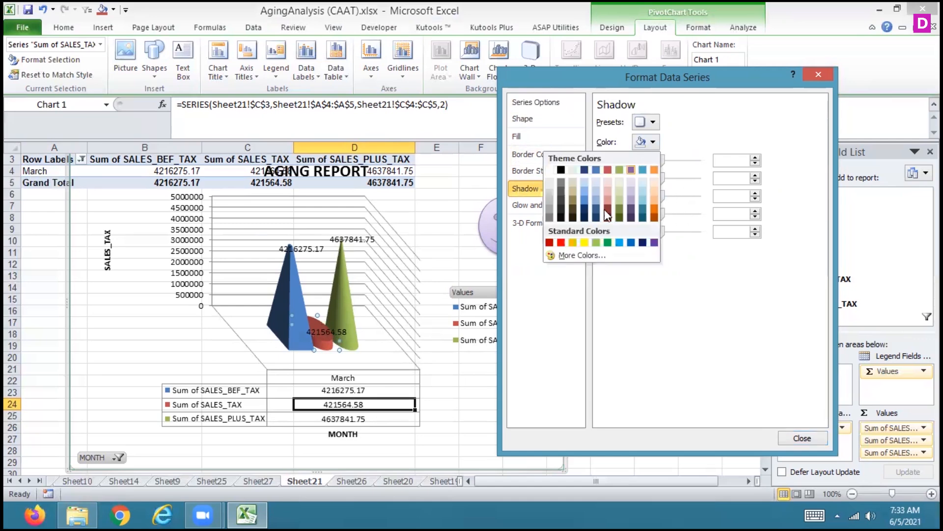
{"action": "left_click", "coordinate": [613, 241]}
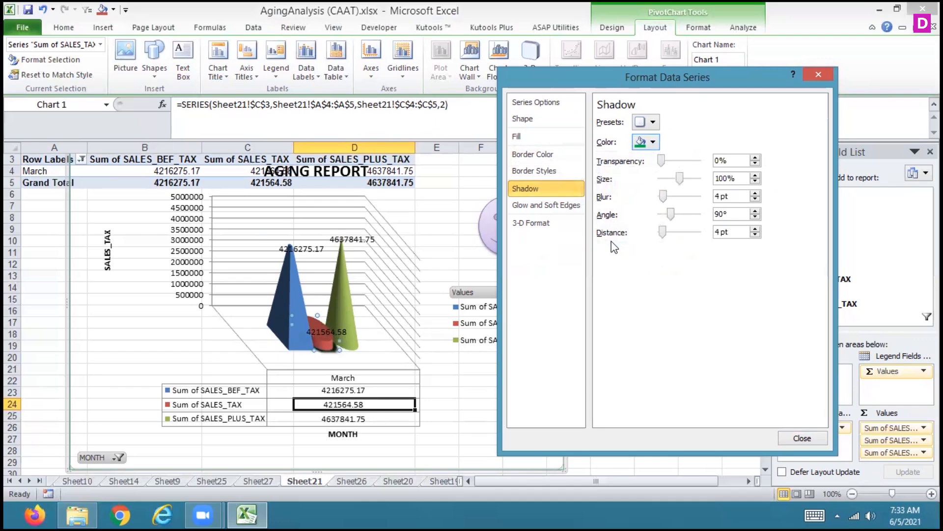
{"action": "left_click", "coordinate": [801, 437]}
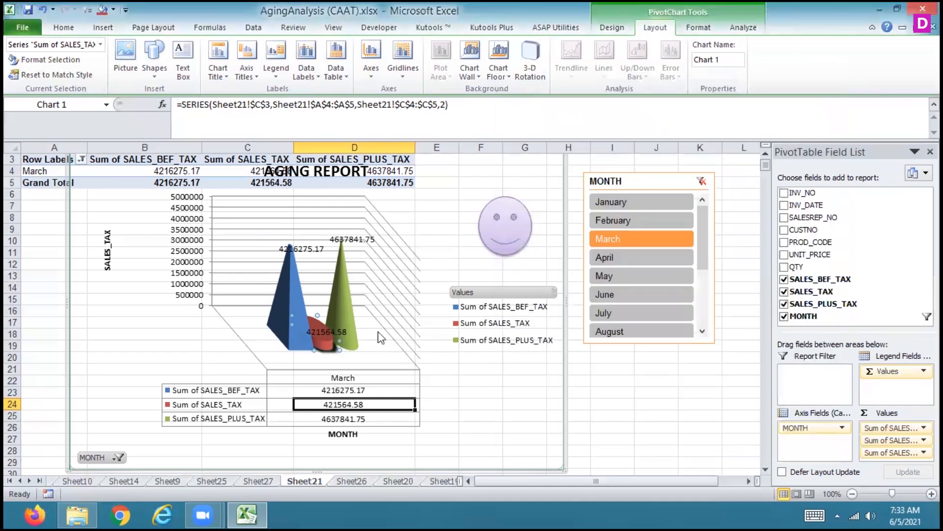
{"action": "left_click", "coordinate": [296, 329]}
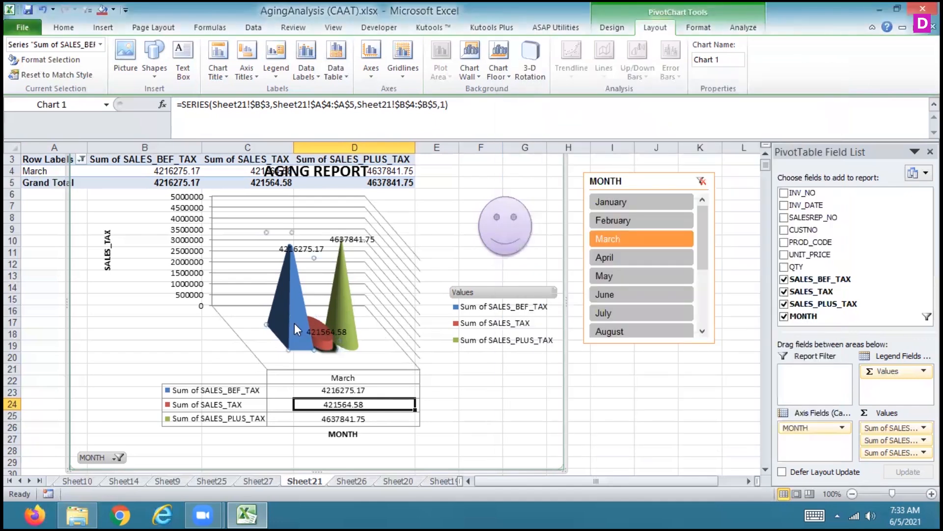
{"action": "left_click", "coordinate": [497, 78]}
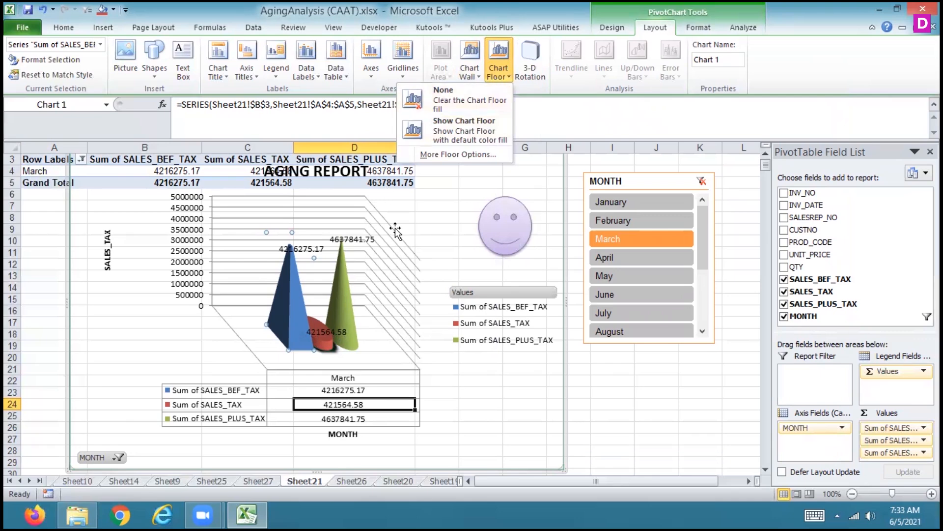
{"action": "left_click", "coordinate": [469, 216]}
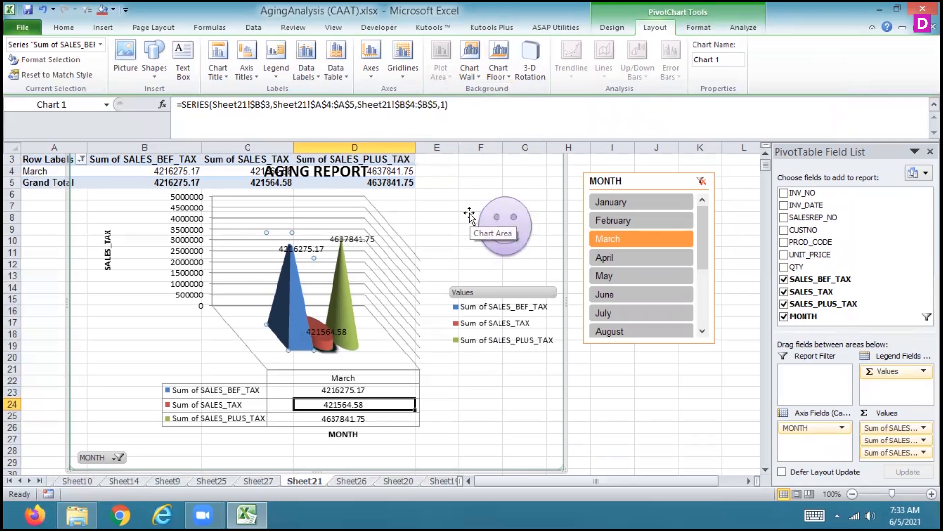
Delete the AGING REPORT PivotChart and the MONTH slicer from Sheet21
{"action": "left_click", "coordinate": [536, 198]}
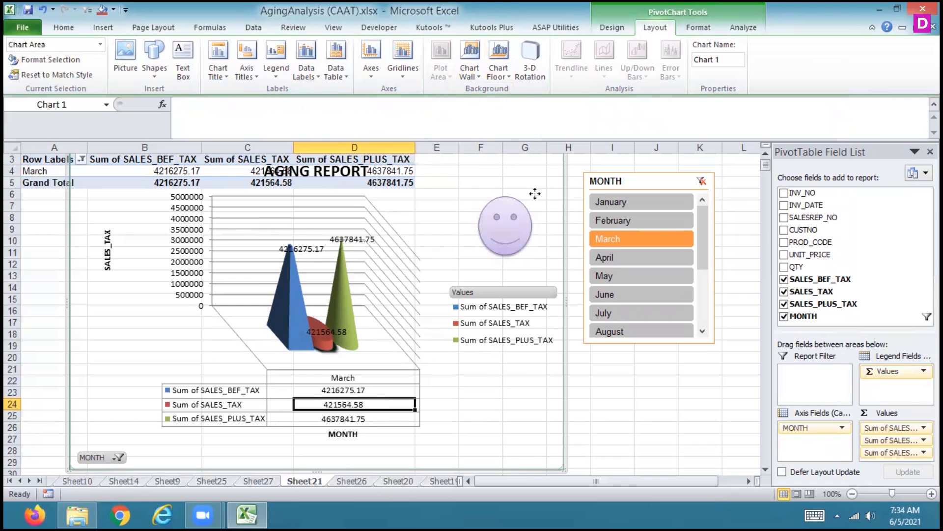
{"action": "right_click", "coordinate": [539, 200]}
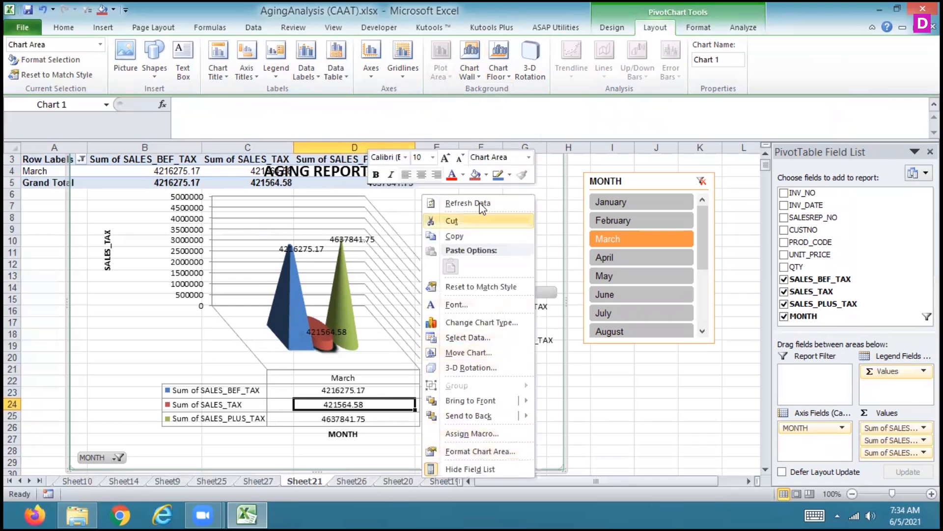
{"action": "left_click", "coordinate": [558, 168]}
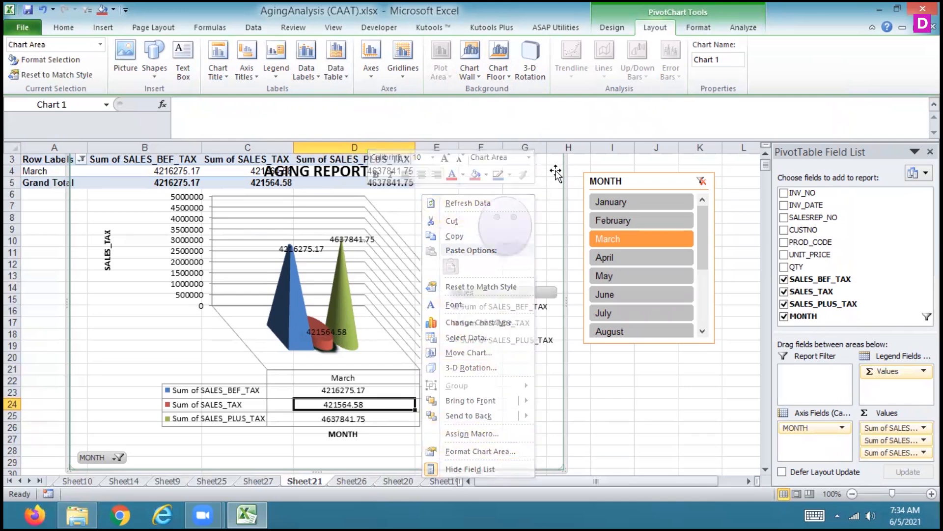
{"action": "key", "text": "Delete"}
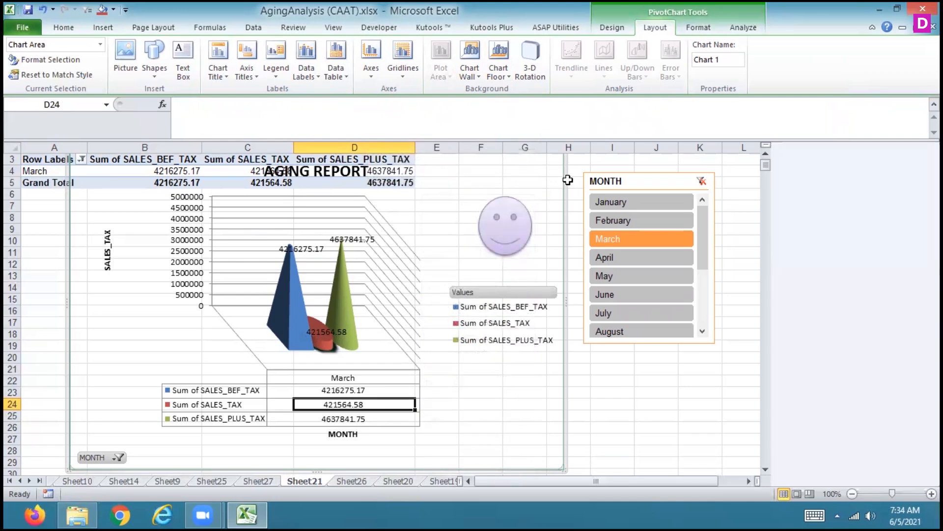
{"action": "left_click", "coordinate": [649, 180]}
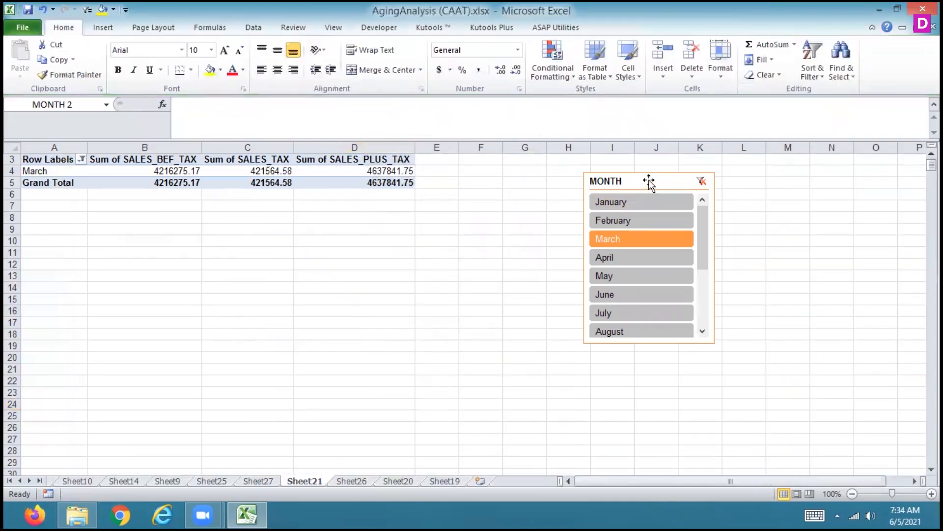
{"action": "key", "text": "Delete"}
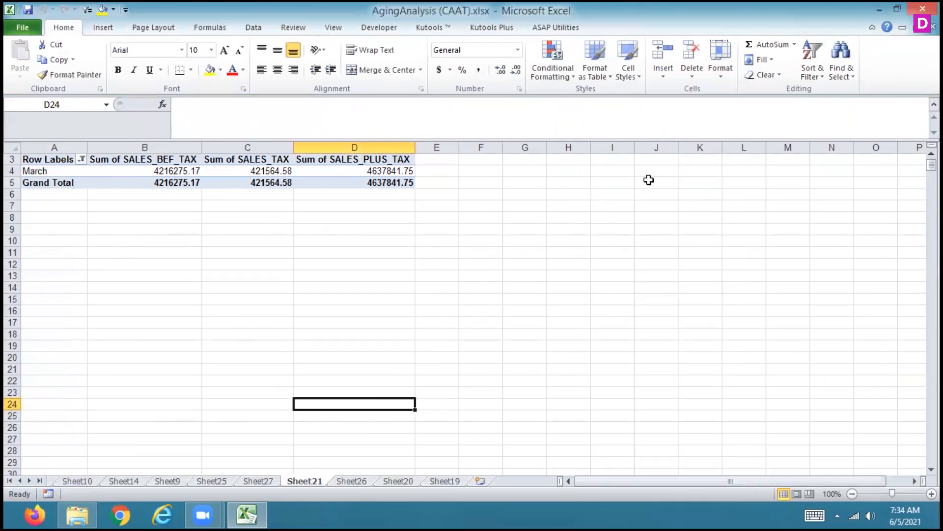
Select all months in the PivotTable's Row Labels filter
{"action": "left_click", "coordinate": [308, 262]}
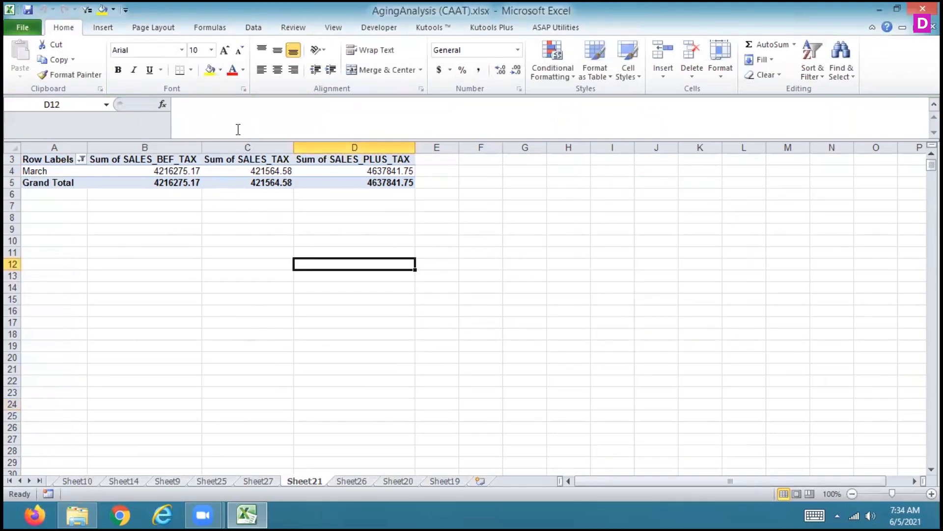
{"action": "left_click", "coordinate": [104, 28]}
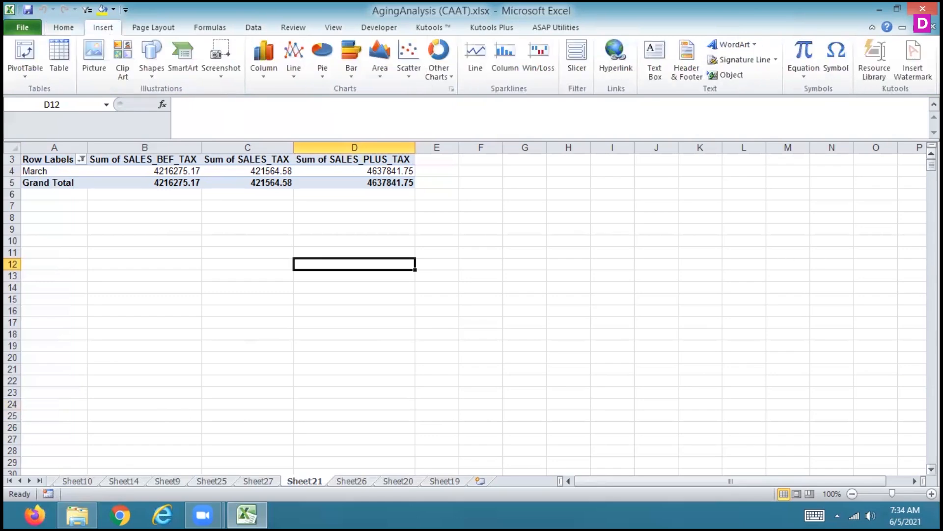
{"action": "scroll", "coordinate": [337, 245], "scroll_direction": "up", "scroll_amount": 2}
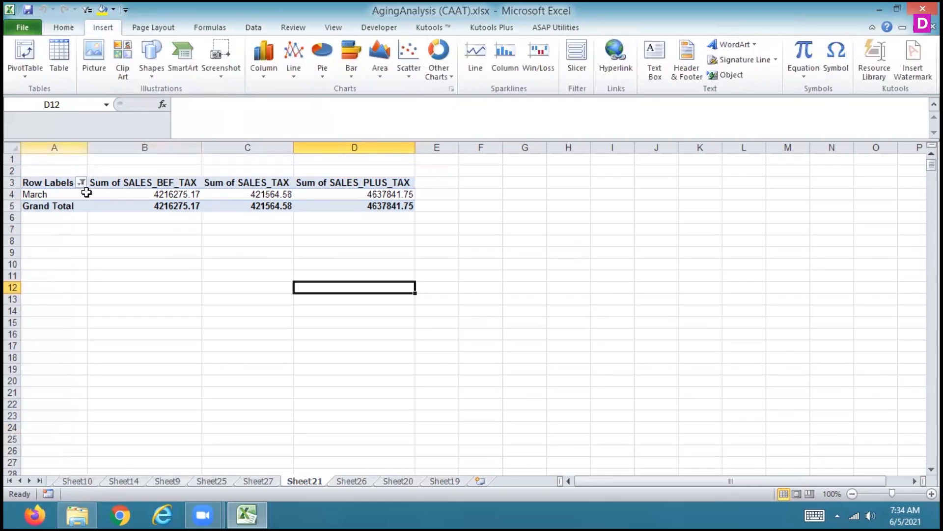
{"action": "left_click", "coordinate": [82, 182]}
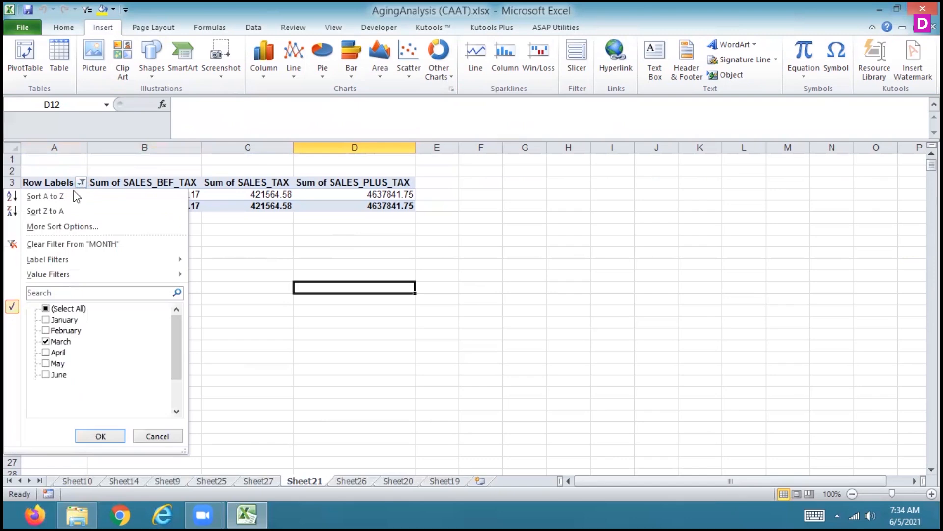
{"action": "left_click", "coordinate": [45, 310]}
{"action": "left_click", "coordinate": [111, 438]}
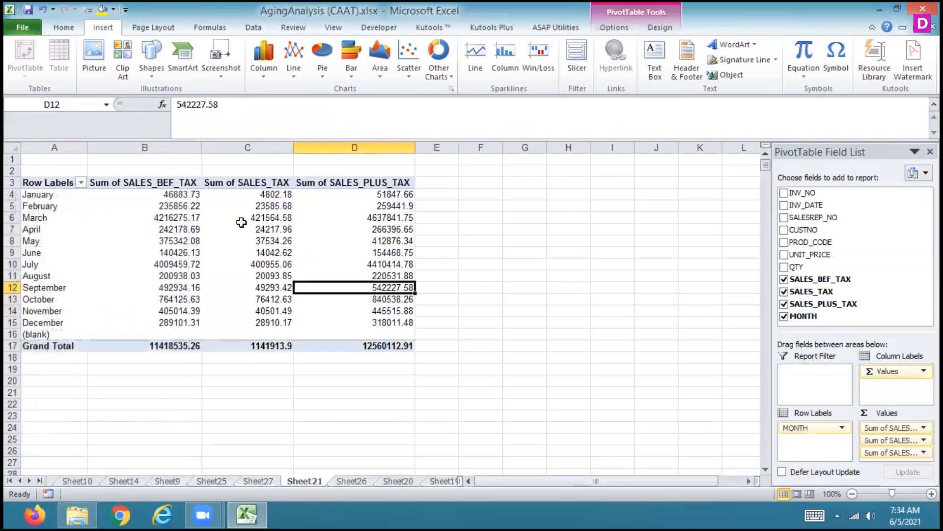
Insert a basic 2-D Line PivotChart from the PivotTable and show data labels on its series
{"action": "left_click", "coordinate": [324, 57]}
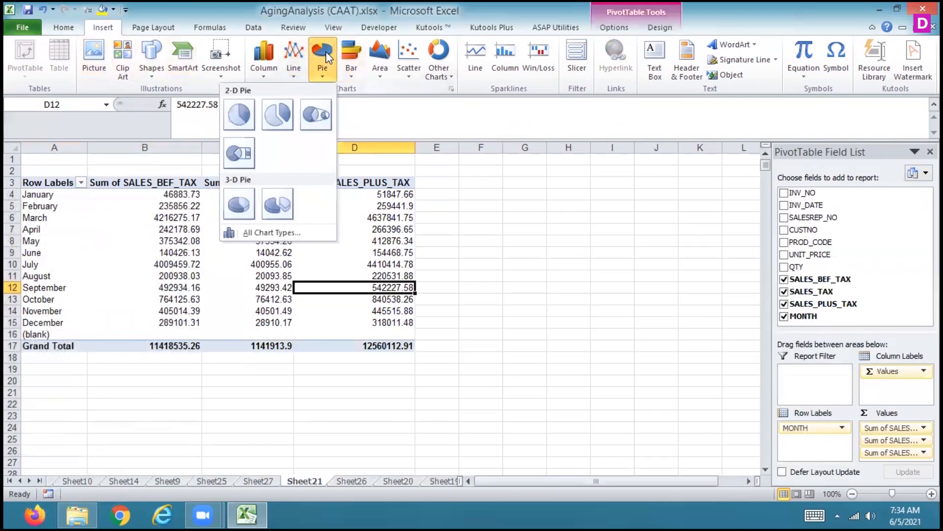
{"action": "left_click", "coordinate": [294, 69]}
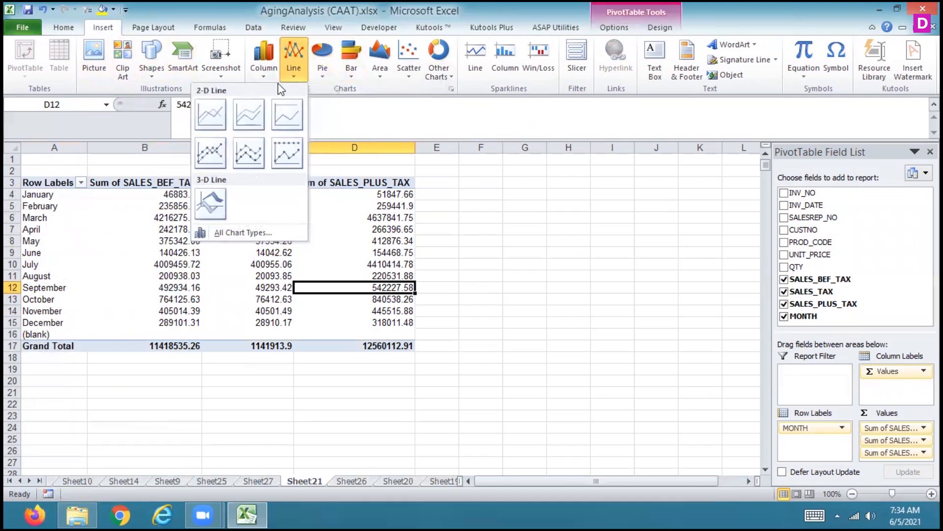
{"action": "left_click", "coordinate": [211, 115]}
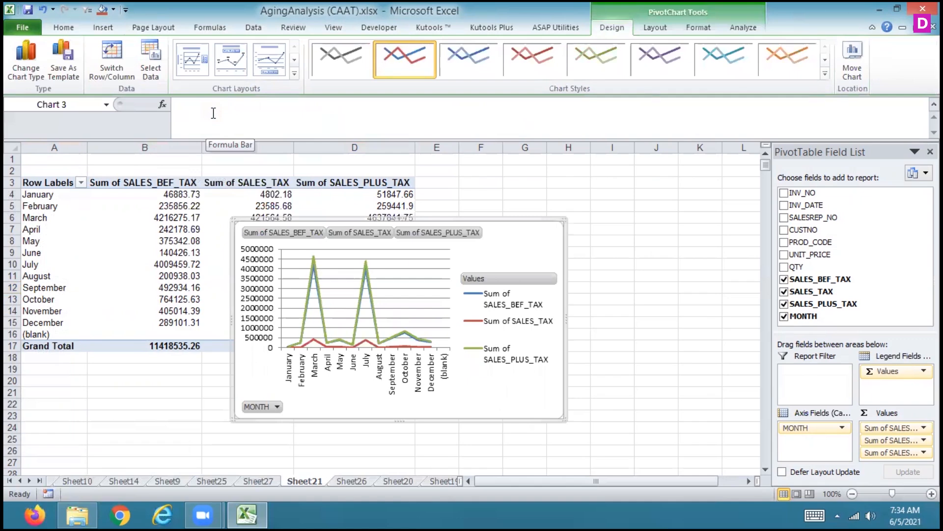
{"action": "left_click", "coordinate": [657, 31]}
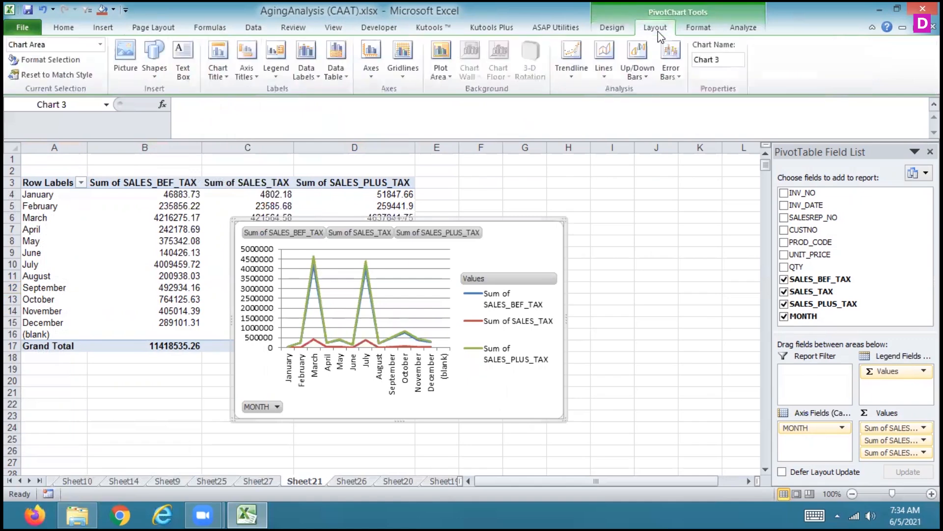
{"action": "left_click", "coordinate": [310, 79]}
{"action": "left_click", "coordinate": [239, 138]}
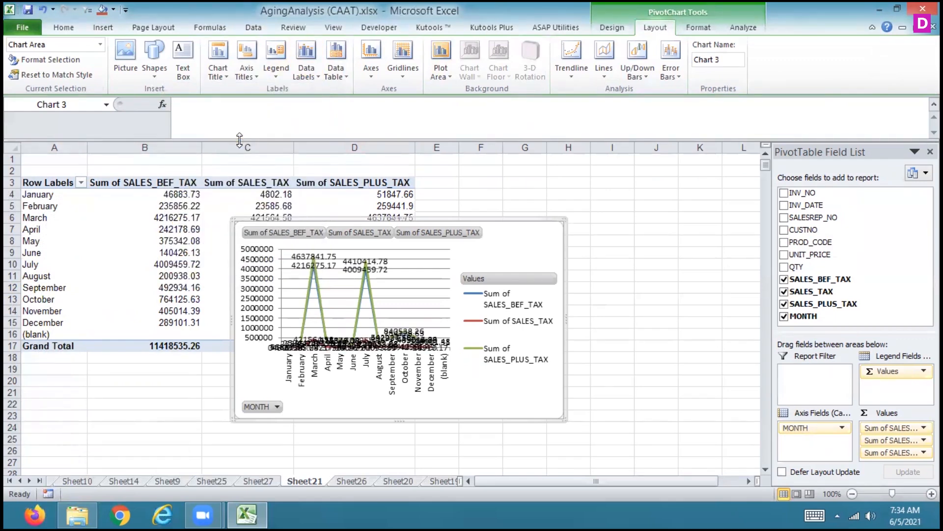
Insert a MONTH slicer for the line chart and place it in the empty cells beside the chart
{"action": "left_click", "coordinate": [744, 27]}
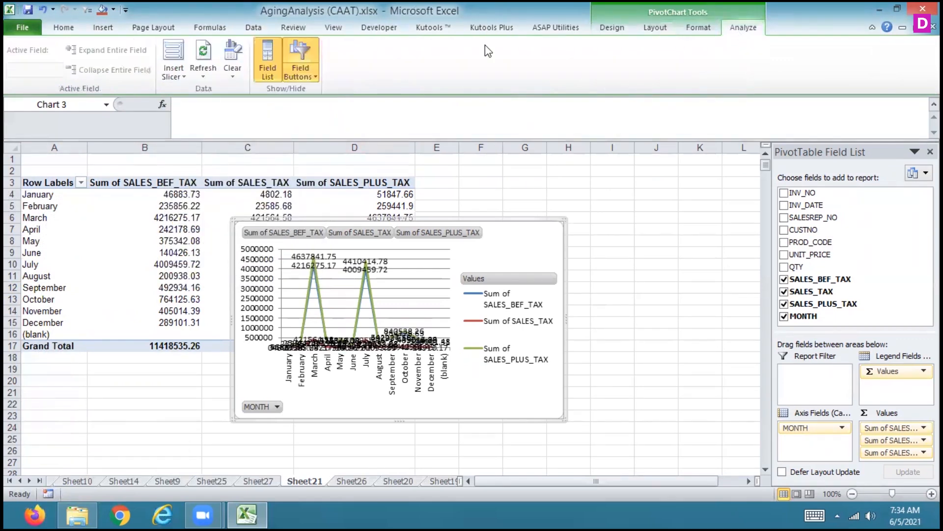
{"action": "left_click", "coordinate": [173, 53]}
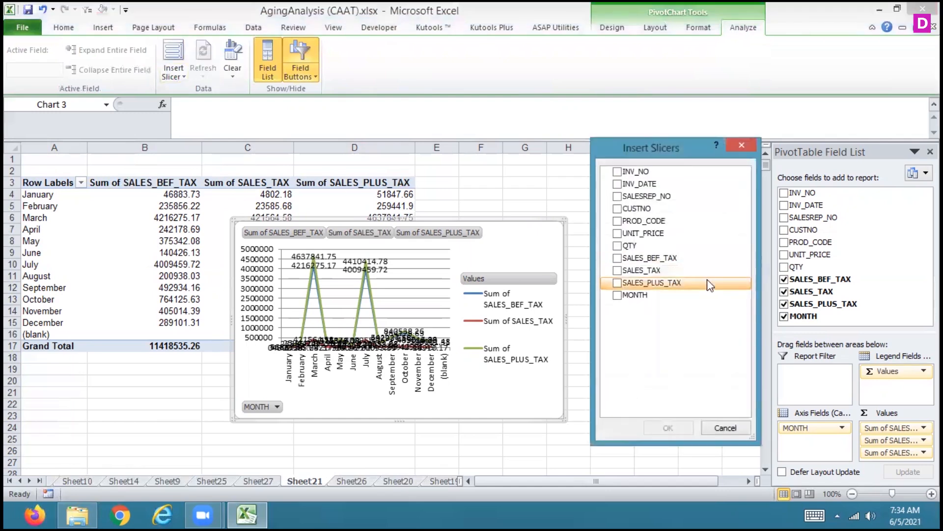
{"action": "left_click", "coordinate": [617, 295]}
{"action": "left_click", "coordinate": [669, 428]}
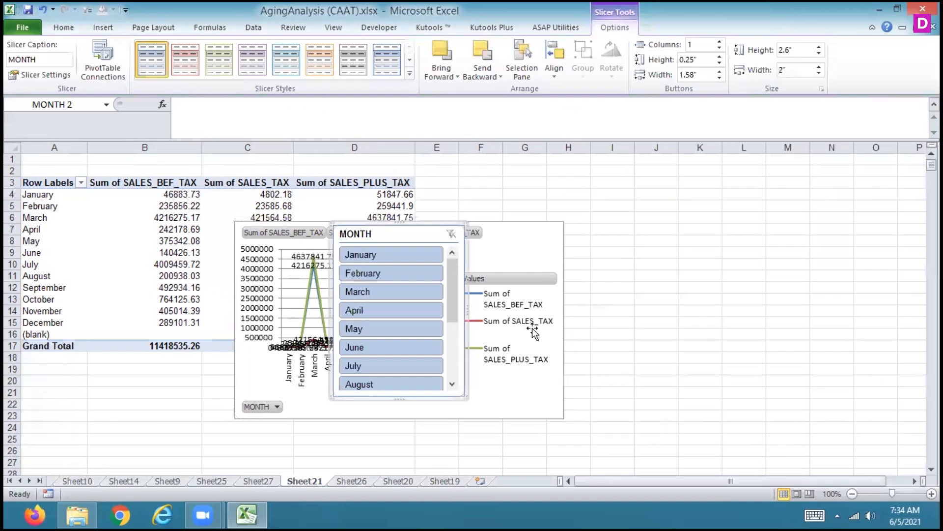
{"action": "left_click_drag", "start_coordinate": [399, 234], "coordinate": [706, 248]}
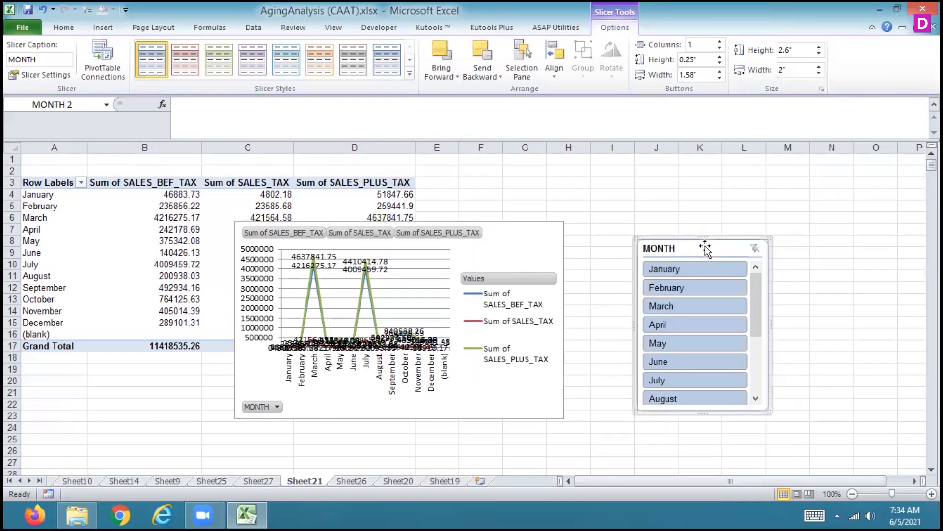
Filter the MONTH slicer to January and March and give it the dark orange slicer style
{"action": "left_click", "coordinate": [700, 272]}
{"action": "left_click", "coordinate": [686, 306]}
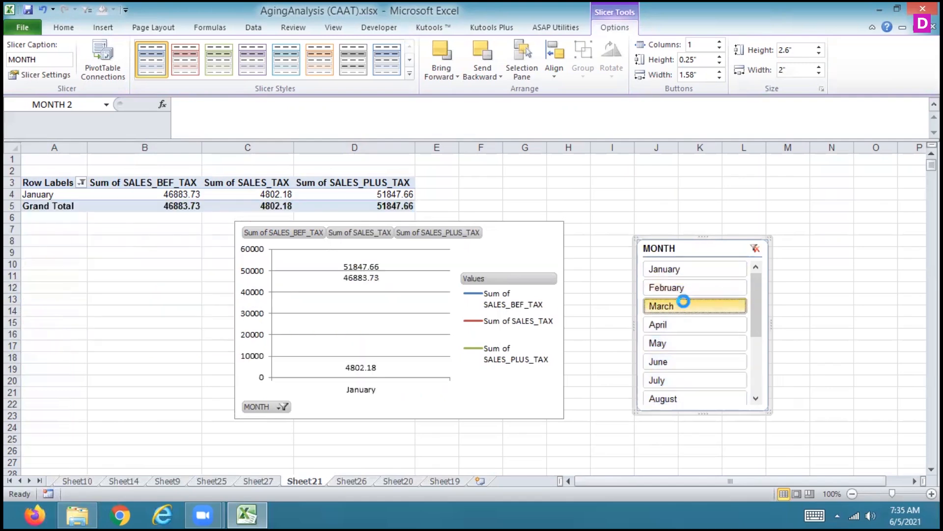
{"action": "left_click", "coordinate": [687, 273], "text": "ctrl"}
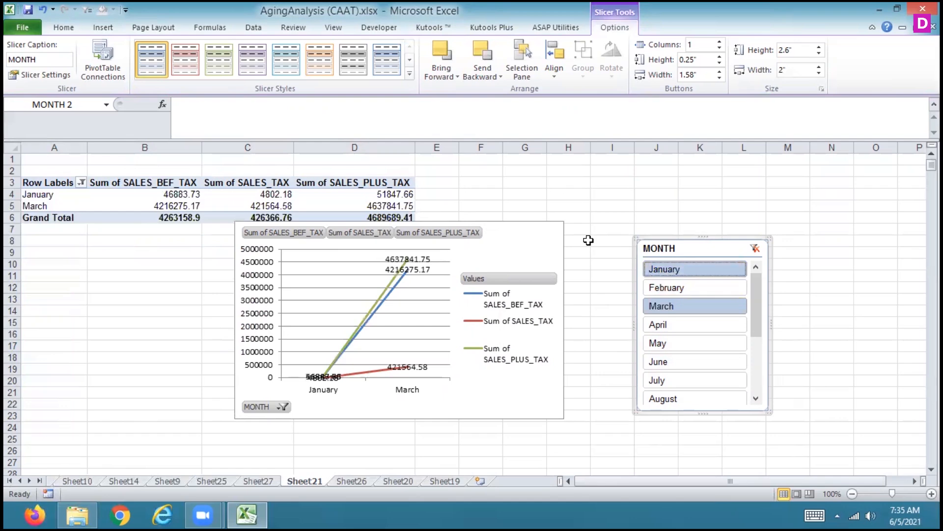
{"action": "left_click", "coordinate": [409, 75]}
{"action": "left_click", "coordinate": [323, 116]}
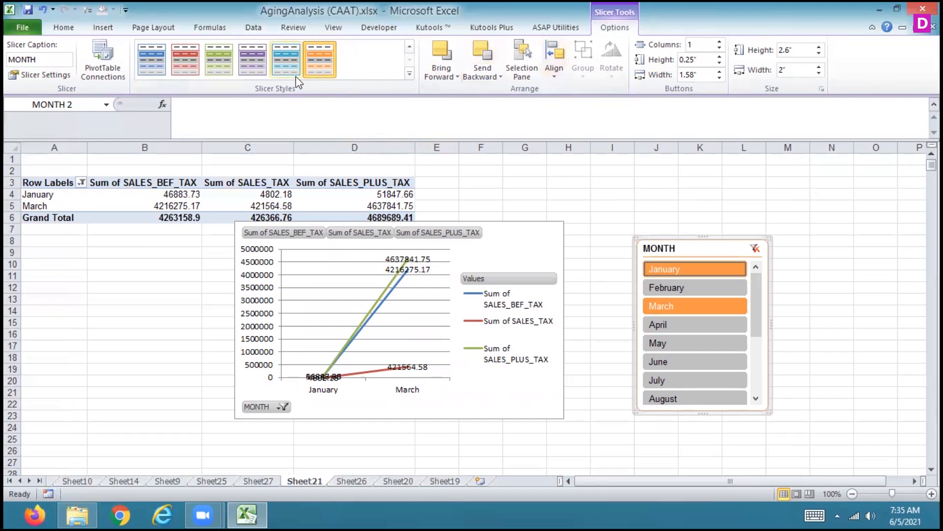
Try to insert a 2-D pie chart with the slicer still selected, and remove the blank chart
{"action": "left_click", "coordinate": [107, 30]}
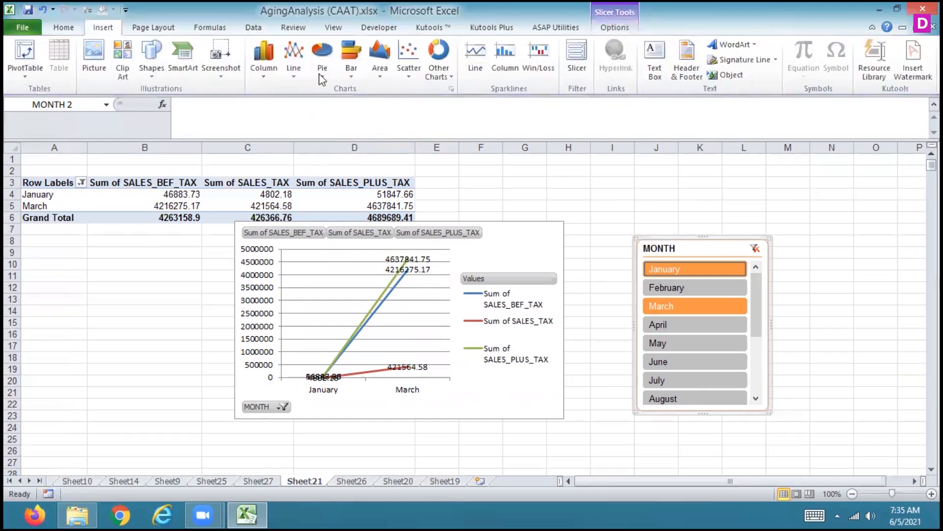
{"action": "left_click", "coordinate": [322, 55]}
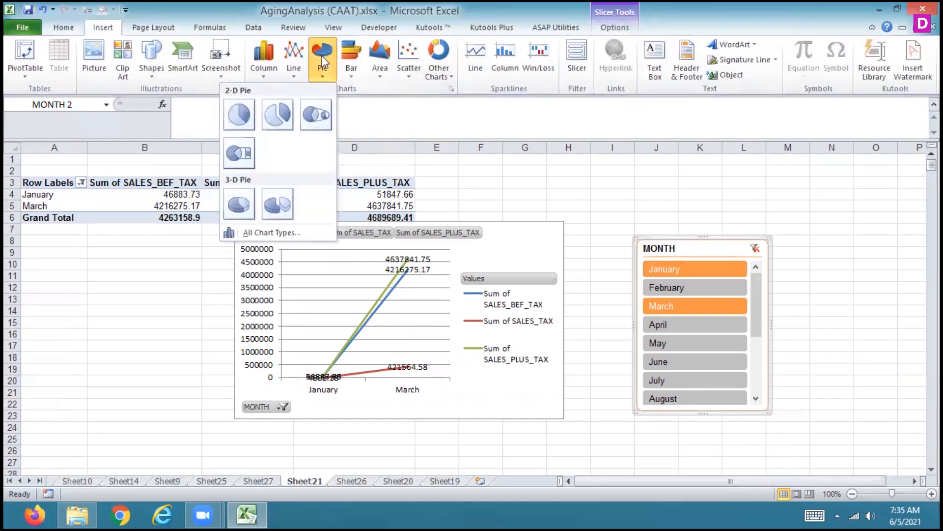
{"action": "left_click", "coordinate": [233, 118]}
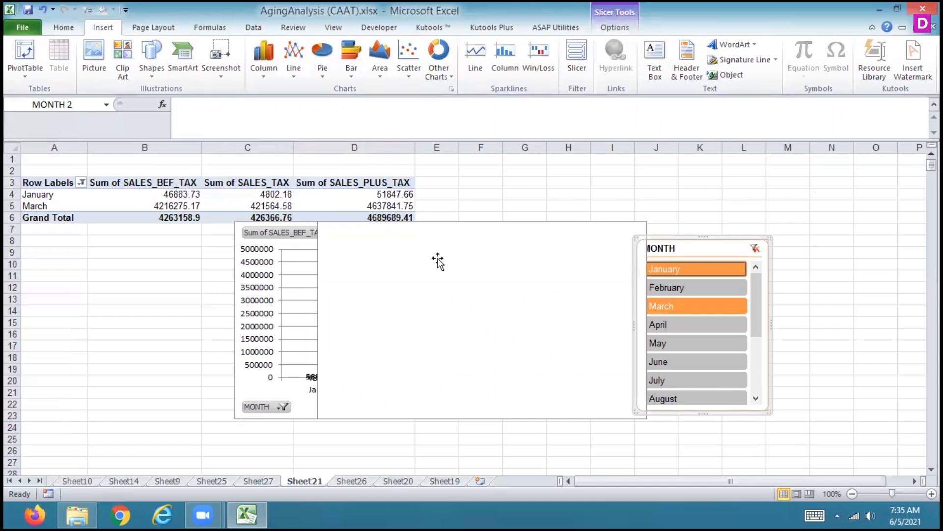
{"action": "left_click", "coordinate": [468, 285]}
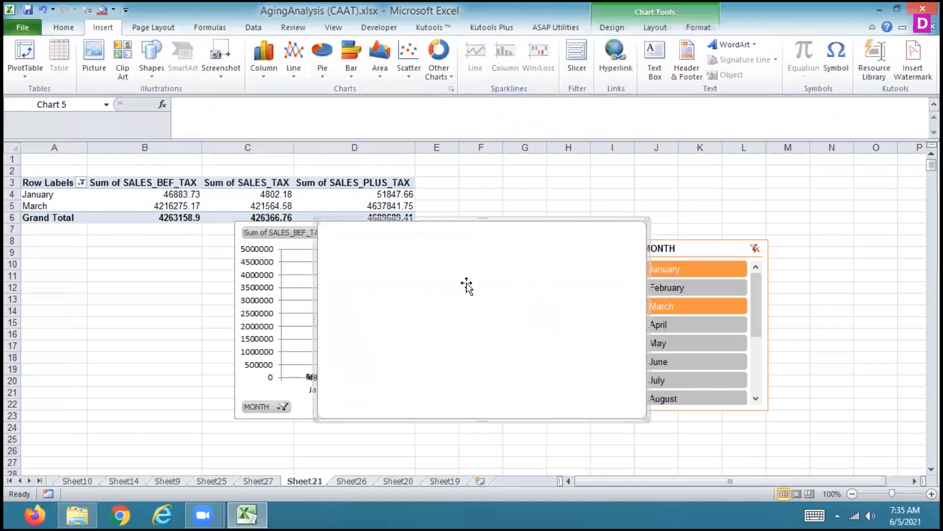
Delete the line PivotChart while keeping the MONTH slicer
{"action": "left_click", "coordinate": [462, 256]}
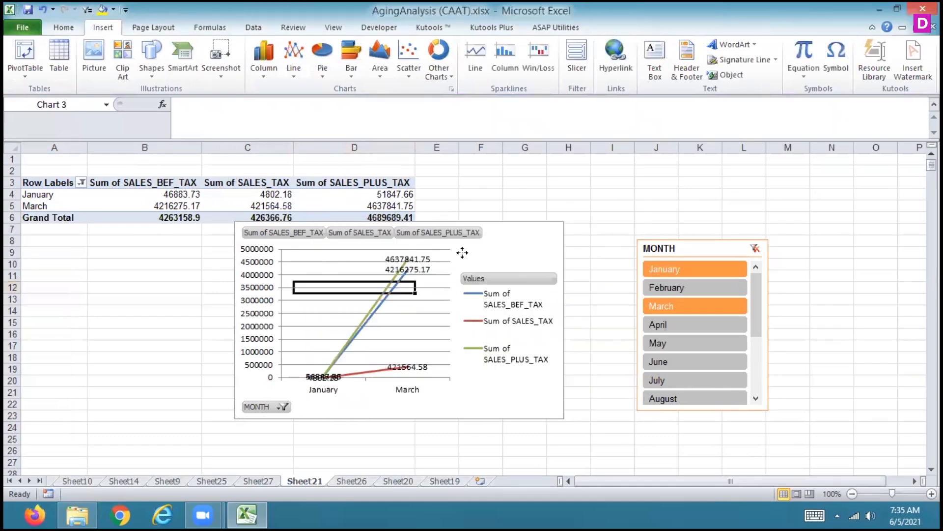
{"action": "key", "text": "Delete"}
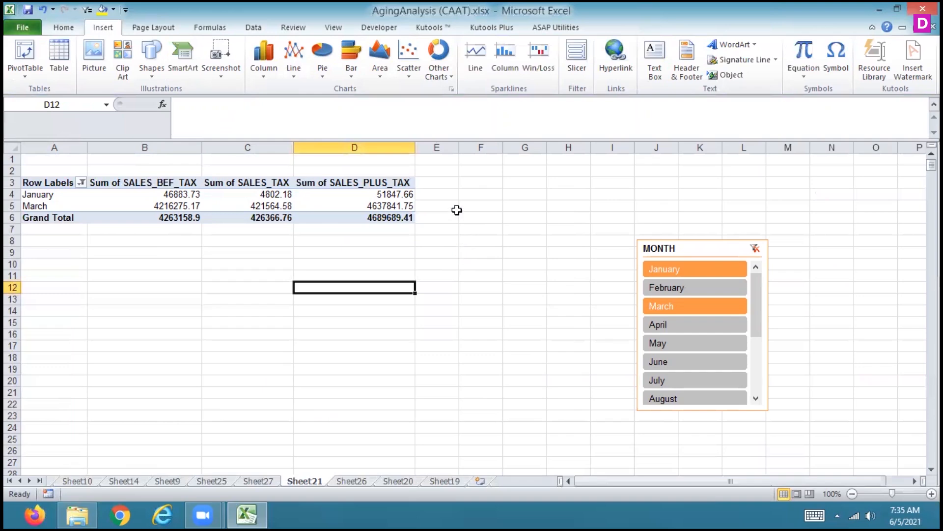
Try to insert a 2-D pie chart from an empty cell outside the PivotTable, and delete the blank chart
{"action": "left_click", "coordinate": [319, 61]}
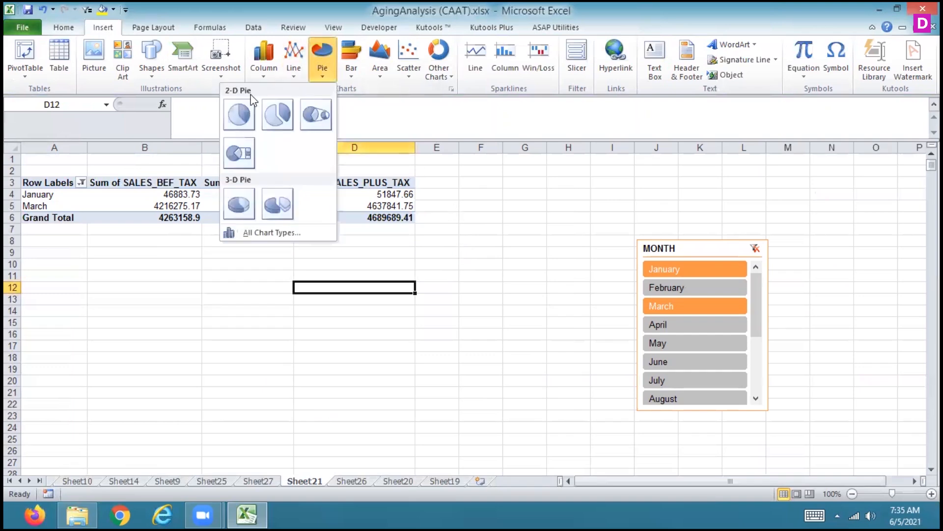
{"action": "left_click", "coordinate": [245, 124]}
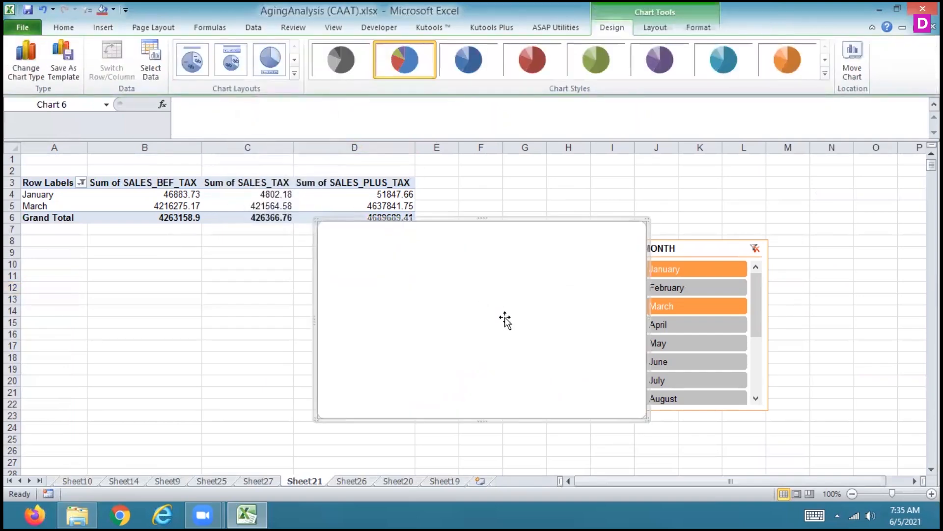
{"action": "key", "text": "Delete"}
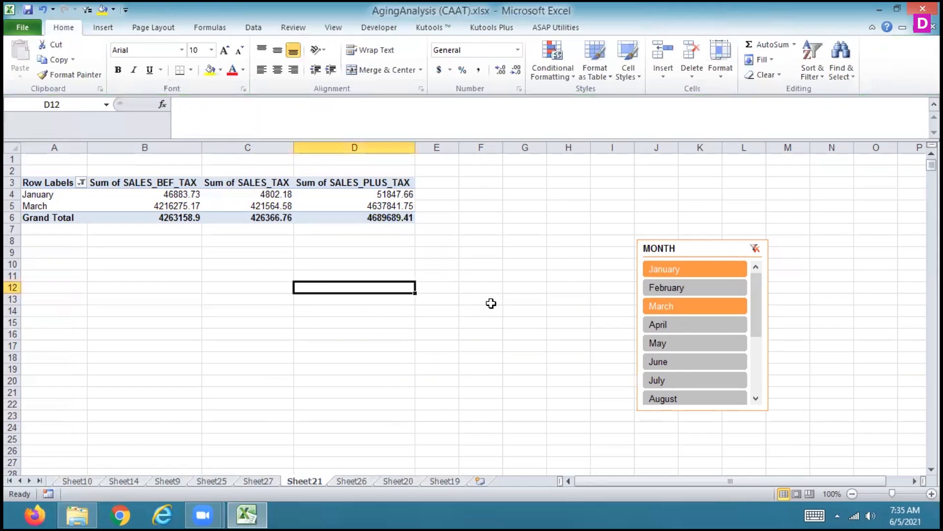
Select all months in the PivotTable's row label filter and insert a 2-D pie PivotChart from a cell inside it
{"action": "left_click", "coordinate": [82, 182]}
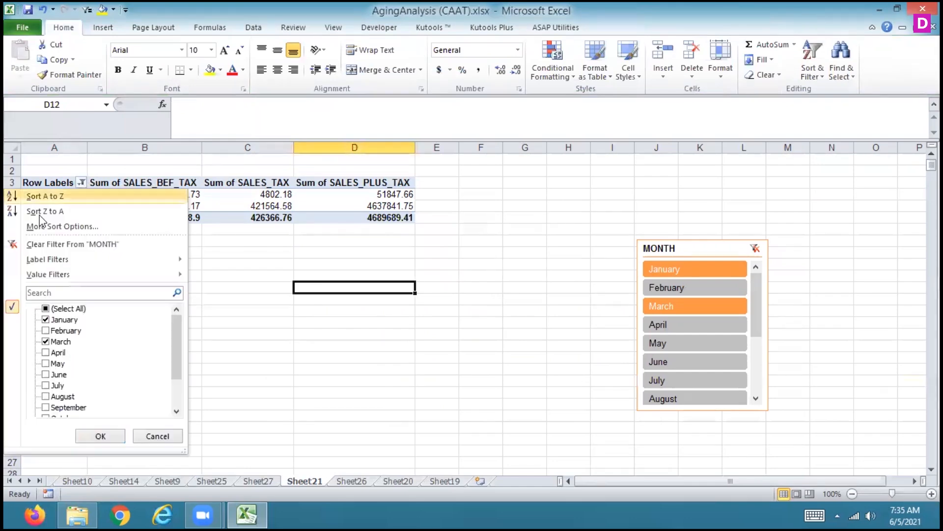
{"action": "left_click", "coordinate": [46, 308]}
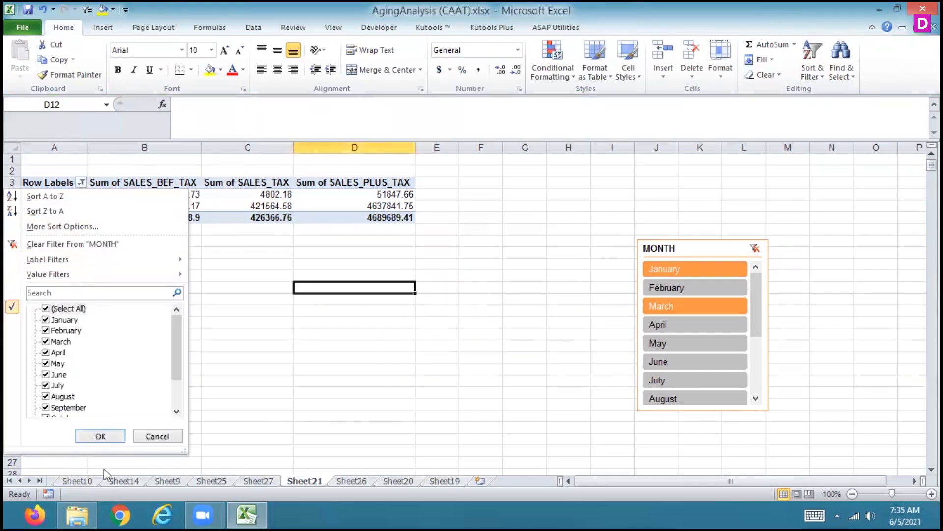
{"action": "left_click", "coordinate": [100, 436]}
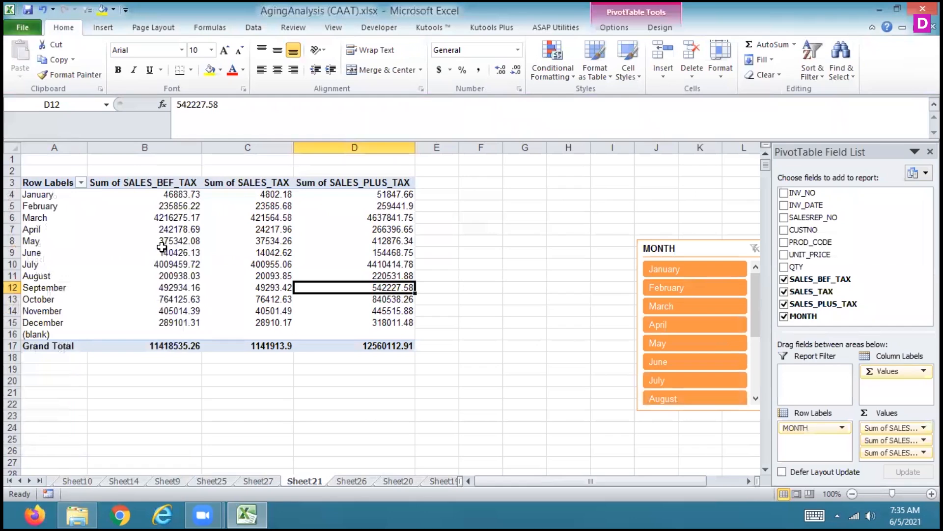
{"action": "left_click", "coordinate": [162, 252]}
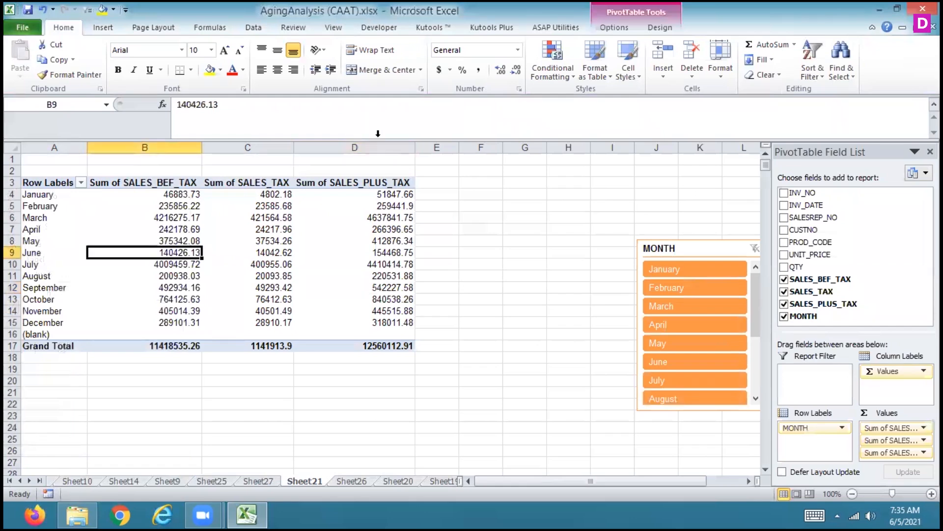
{"action": "left_click", "coordinate": [104, 29]}
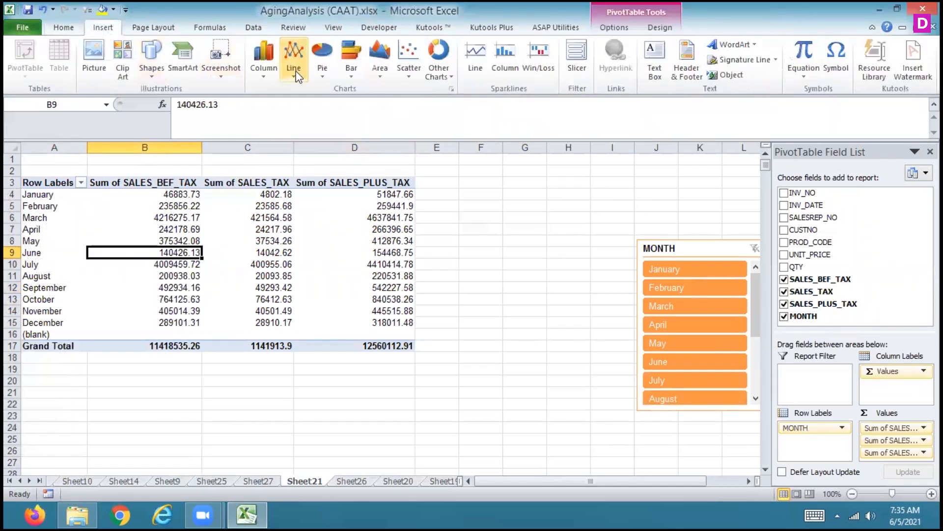
{"action": "left_click", "coordinate": [321, 63]}
{"action": "left_click", "coordinate": [240, 115]}
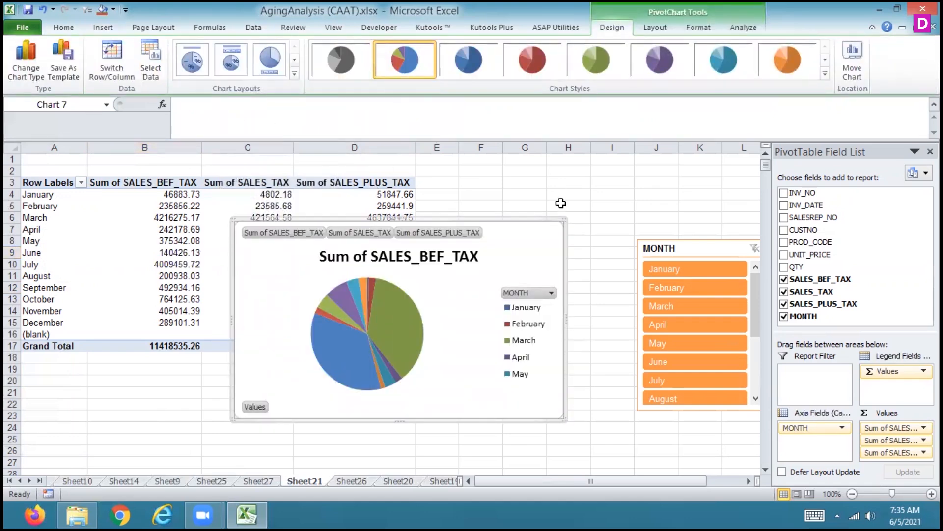
Filter the pie chart to February, April and June with the MONTH slicer
{"action": "left_click", "coordinate": [677, 289]}
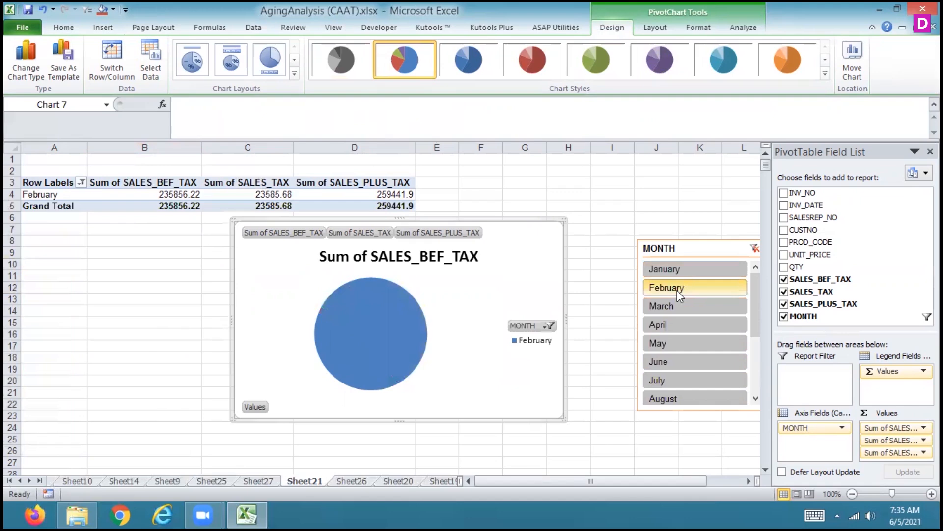
{"action": "left_click", "coordinate": [677, 325], "text": "ctrl"}
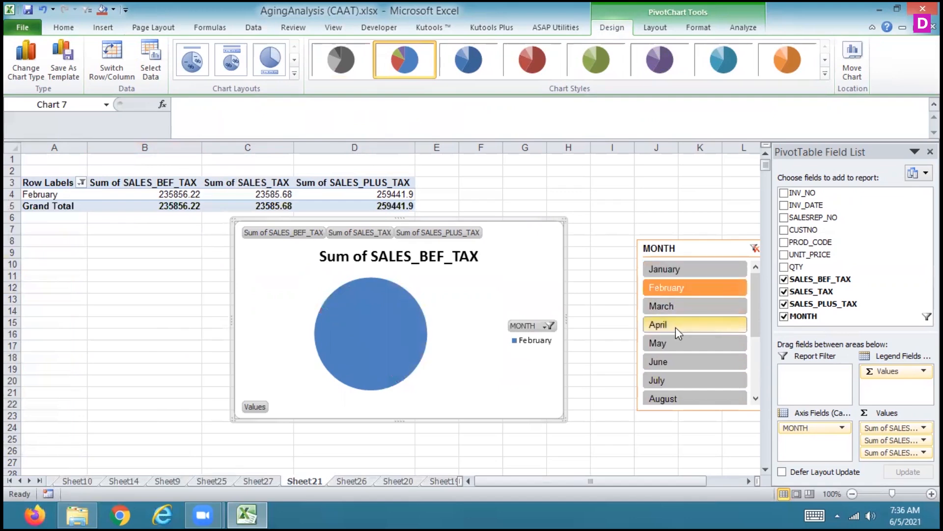
{"action": "left_click", "coordinate": [672, 366], "text": "ctrl"}
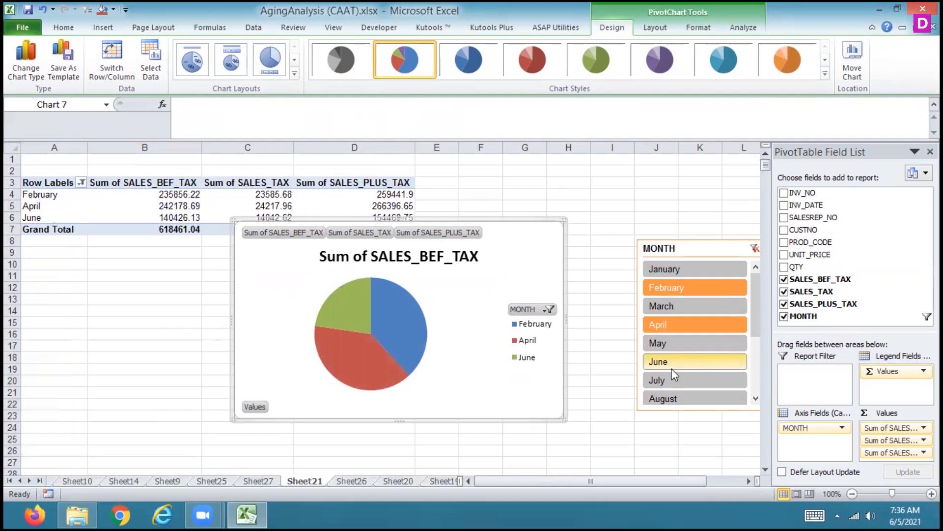
Try pie chart layouts with percentages and a top legend, with month names on the slices, and with percentages and a right legend
{"action": "left_click", "coordinate": [229, 68]}
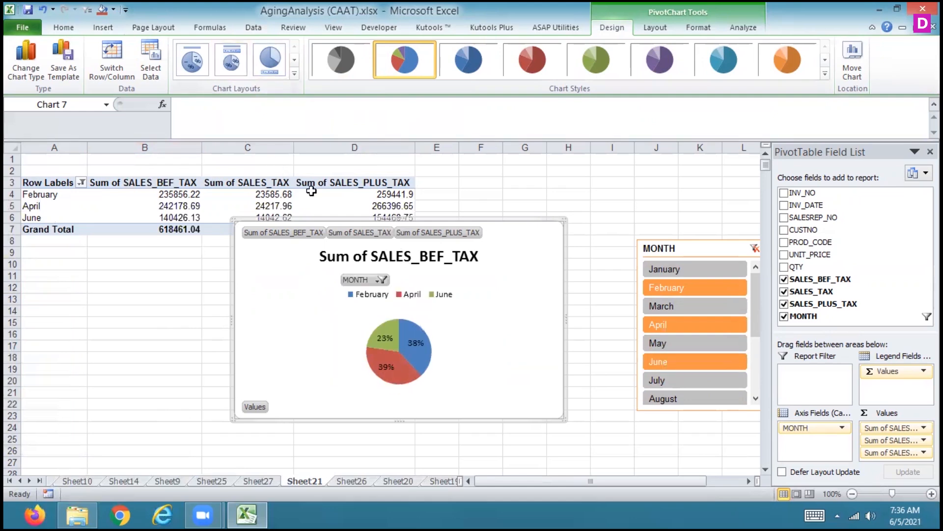
{"action": "left_click", "coordinate": [194, 59]}
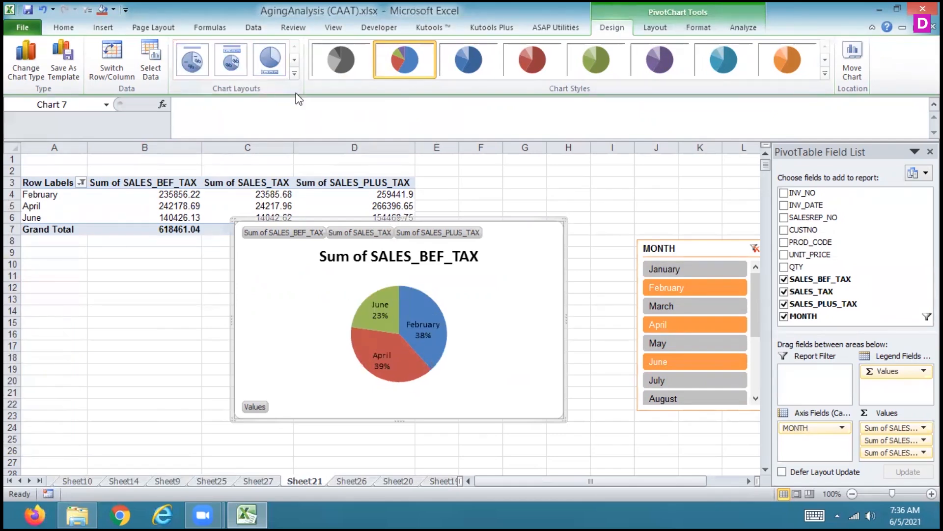
{"action": "left_click", "coordinate": [294, 73]}
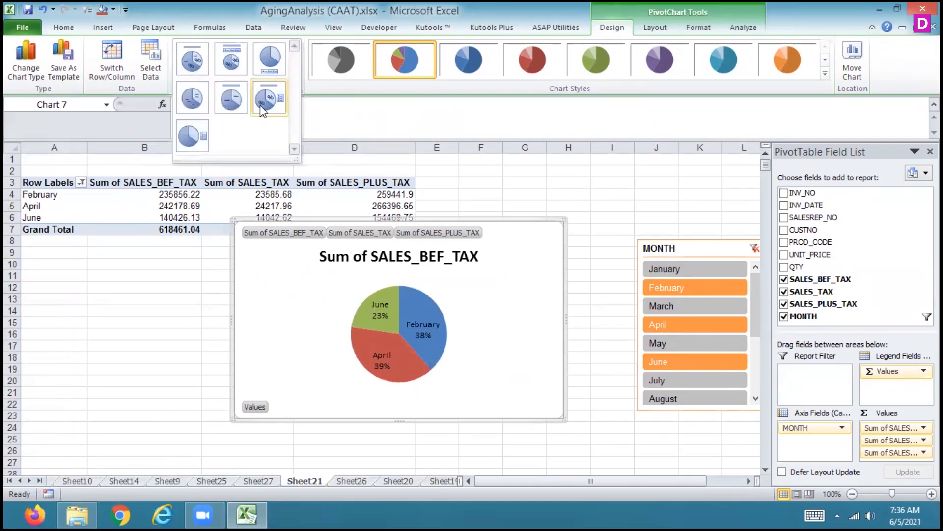
{"action": "left_click", "coordinate": [260, 104]}
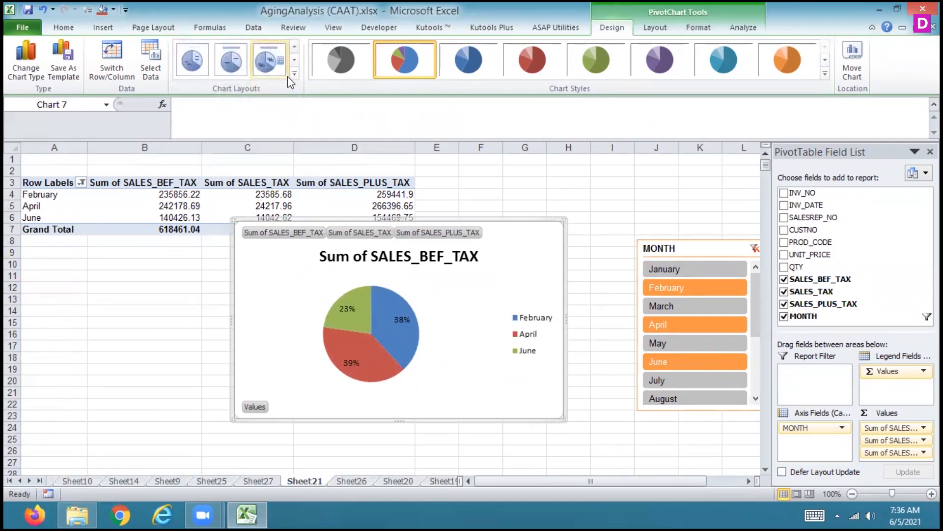
Apply the pie chart layout that has only a right-aligned legend, without a title or data labels
{"action": "left_click", "coordinate": [293, 74]}
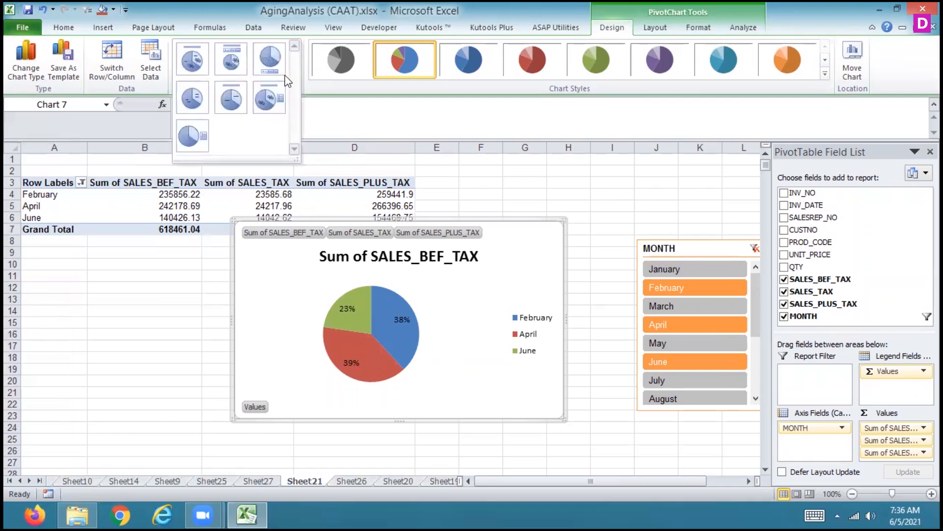
{"action": "left_click", "coordinate": [195, 130]}
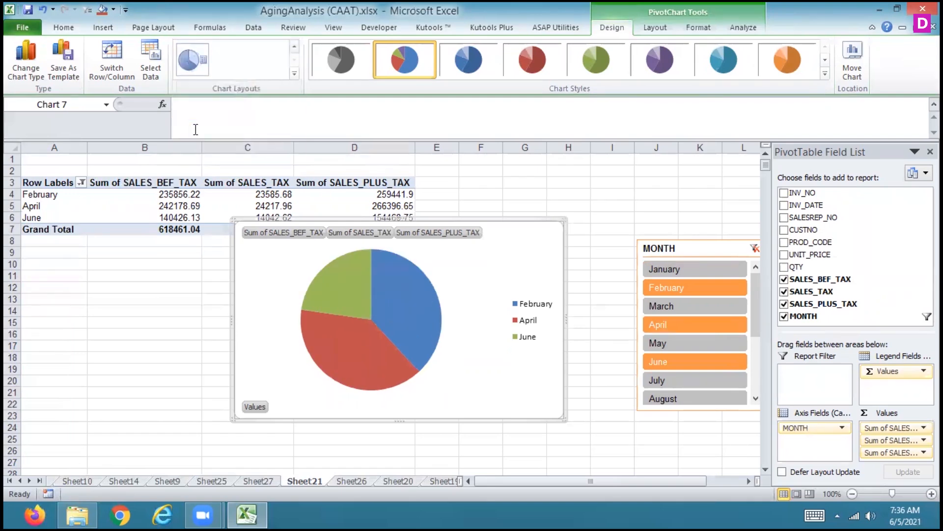
{"action": "left_click", "coordinate": [294, 48]}
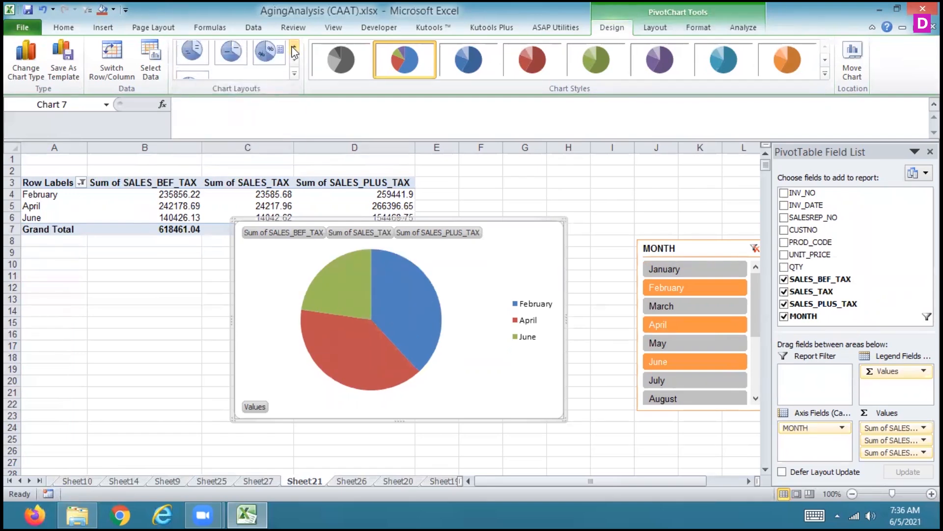
Add data labels showing the sales values centered on the pie slices
{"action": "left_click", "coordinate": [110, 32]}
{"action": "left_click", "coordinate": [647, 34]}
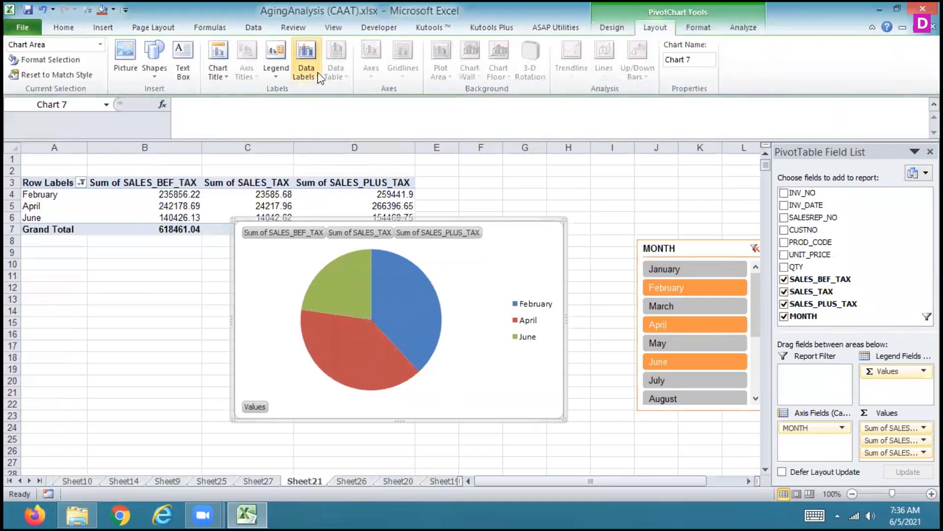
{"action": "left_click", "coordinate": [281, 76]}
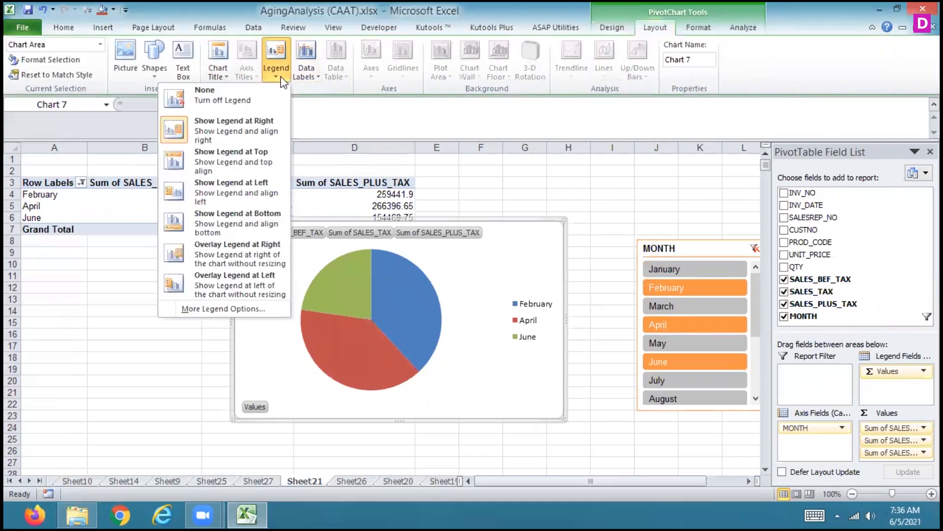
{"action": "left_click", "coordinate": [313, 75]}
{"action": "left_click", "coordinate": [249, 136]}
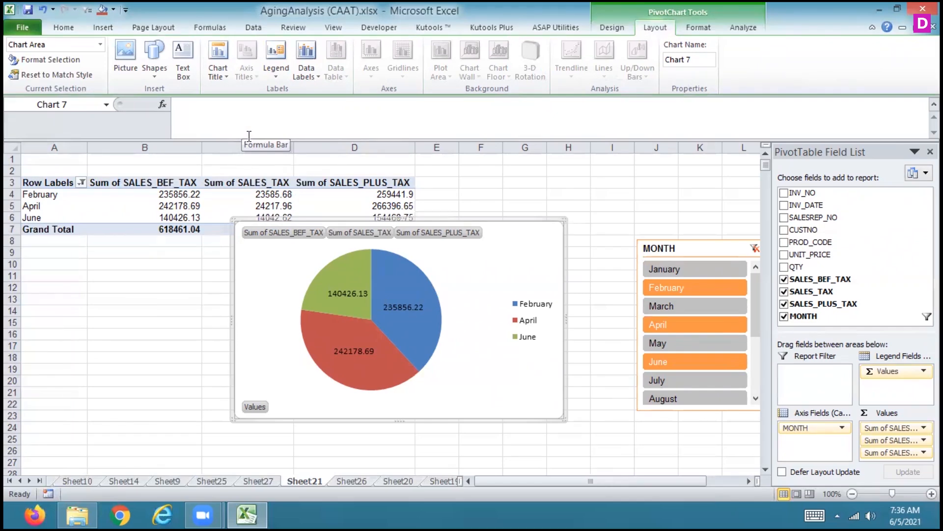
Change the chart to a bar of pie and examine its slices, and switch it to an exploded 3-D pie
{"action": "left_click", "coordinate": [113, 30]}
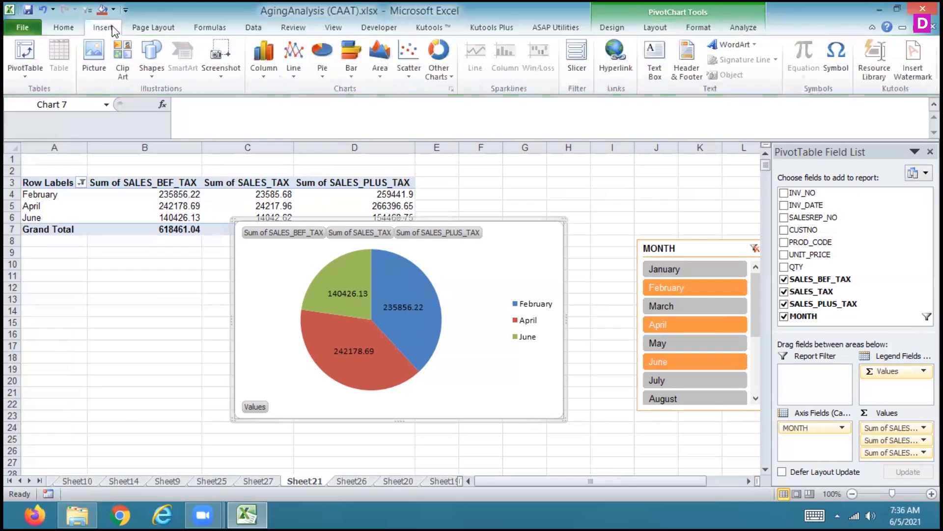
{"action": "left_click", "coordinate": [350, 76]}
{"action": "left_click", "coordinate": [323, 59]}
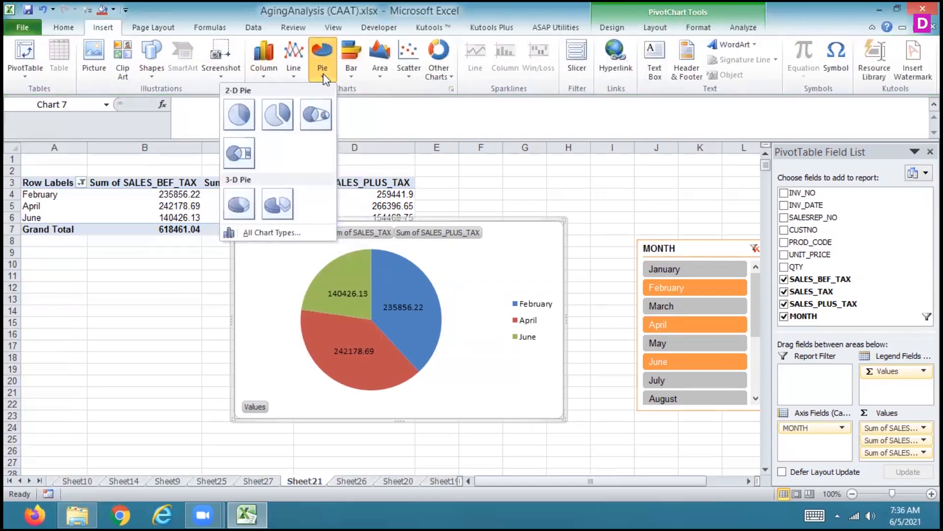
{"action": "left_click", "coordinate": [240, 154]}
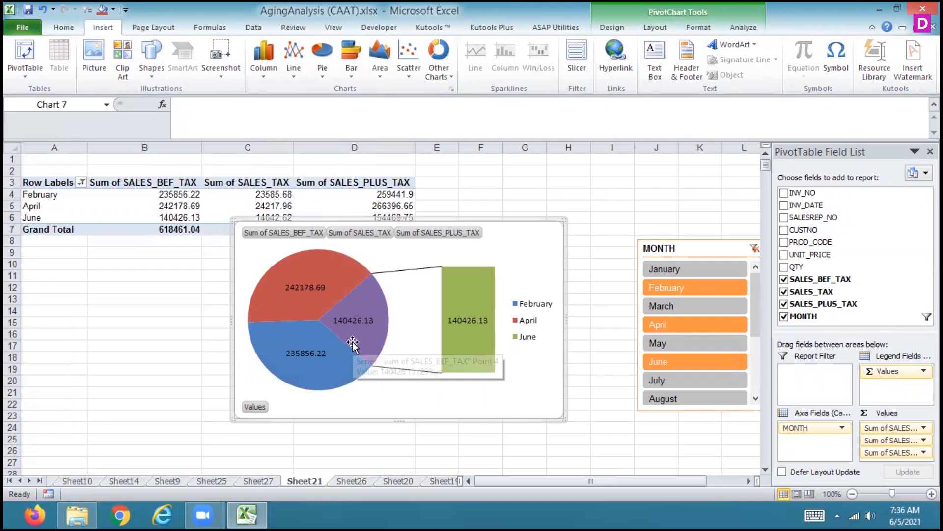
{"action": "mouse_move", "coordinate": [463, 336]}
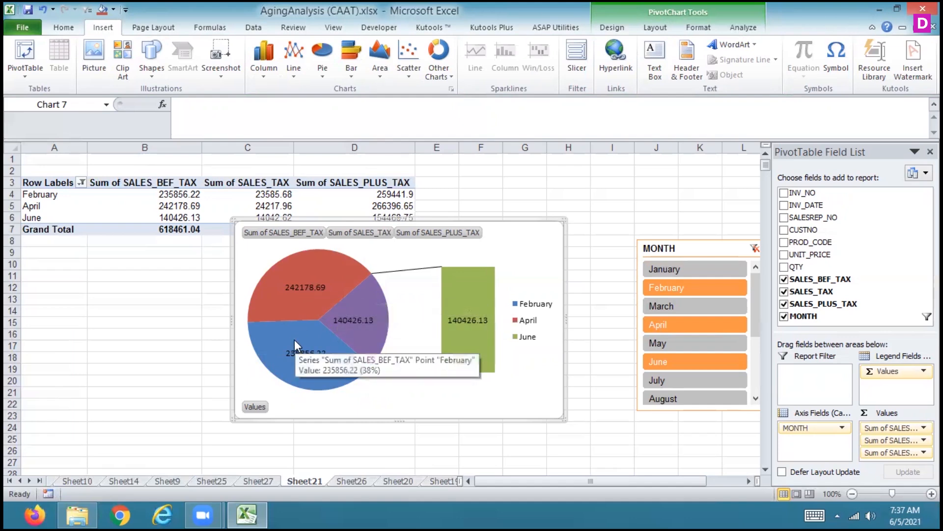
{"action": "mouse_move", "coordinate": [456, 308]}
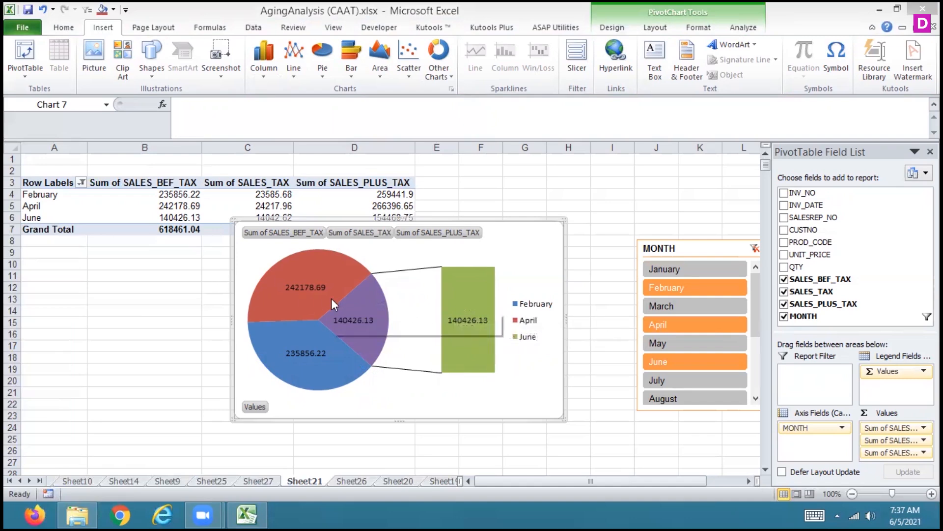
{"action": "mouse_move", "coordinate": [332, 302]}
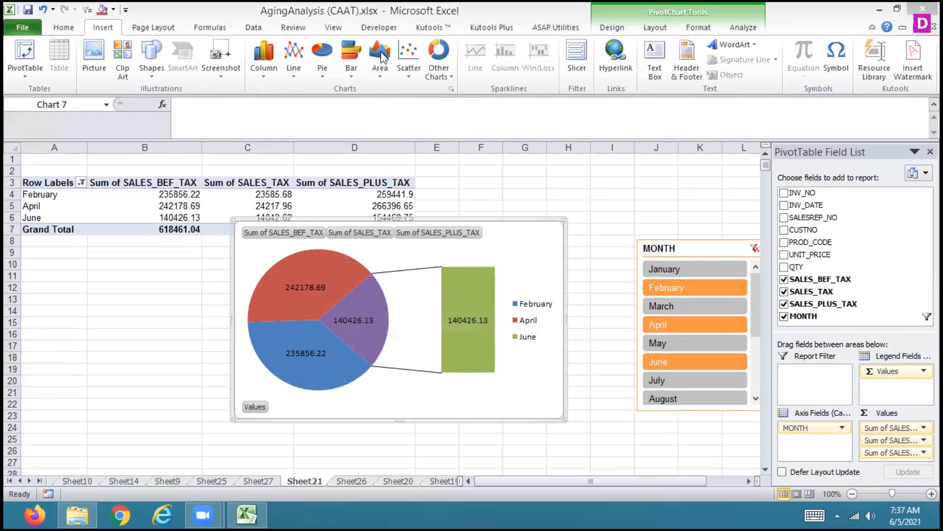
{"action": "mouse_move", "coordinate": [296, 268]}
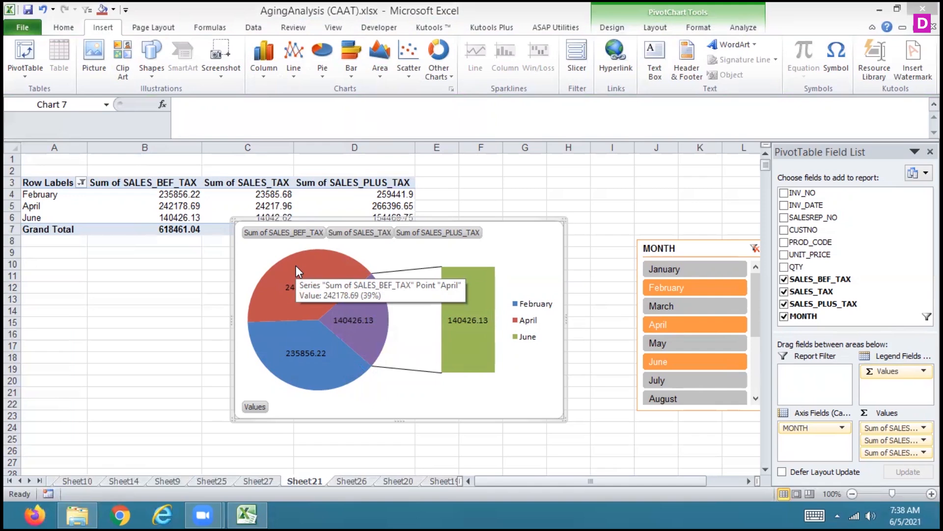
{"action": "left_click", "coordinate": [323, 79]}
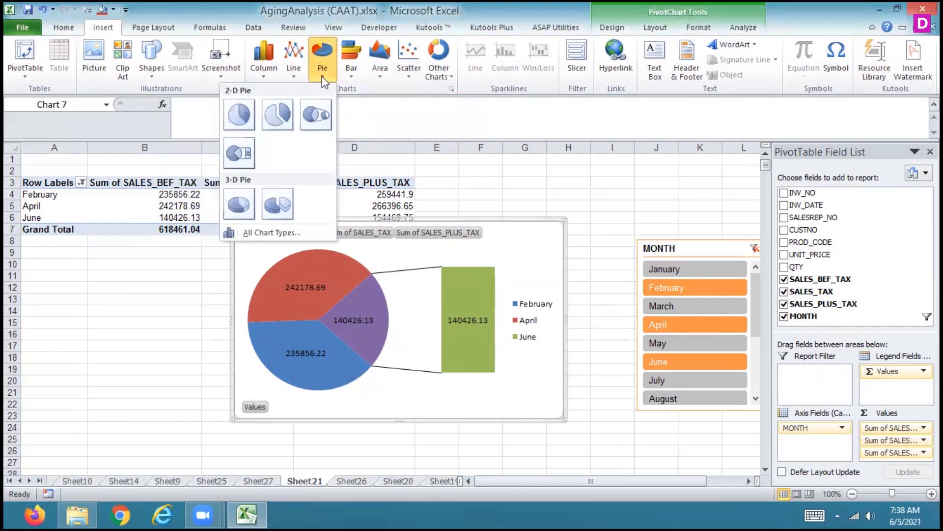
{"action": "left_click", "coordinate": [281, 199]}
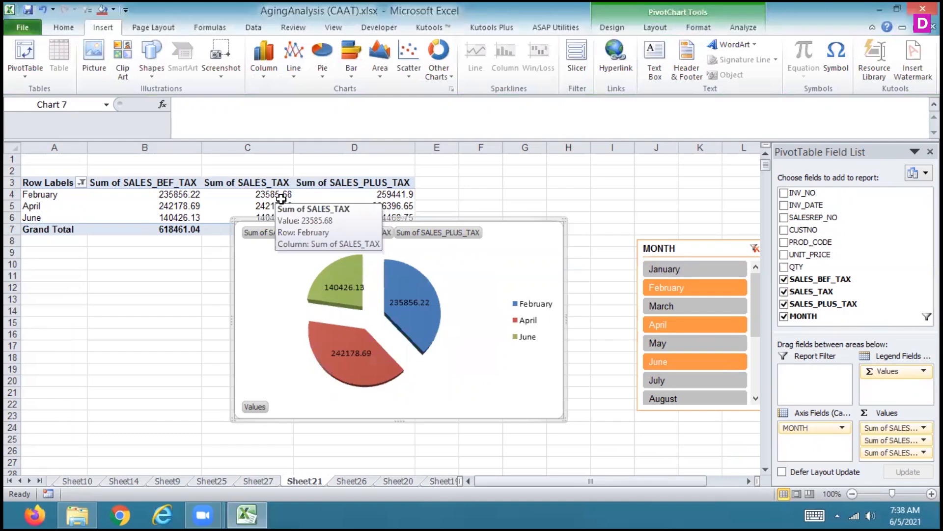
Try the 100% stacked 2-D area chart type, and change the chart to an exploded 2-D pie
{"action": "left_click", "coordinate": [379, 69]}
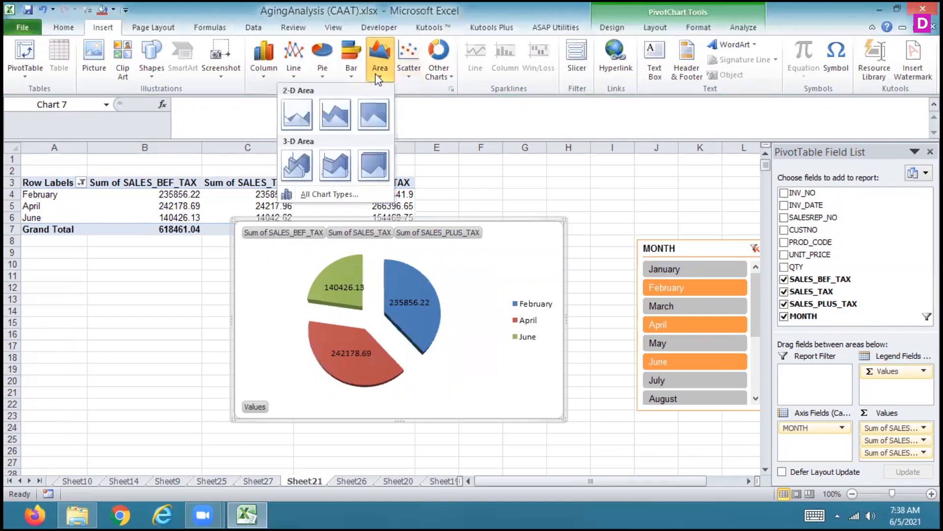
{"action": "left_click", "coordinate": [373, 113]}
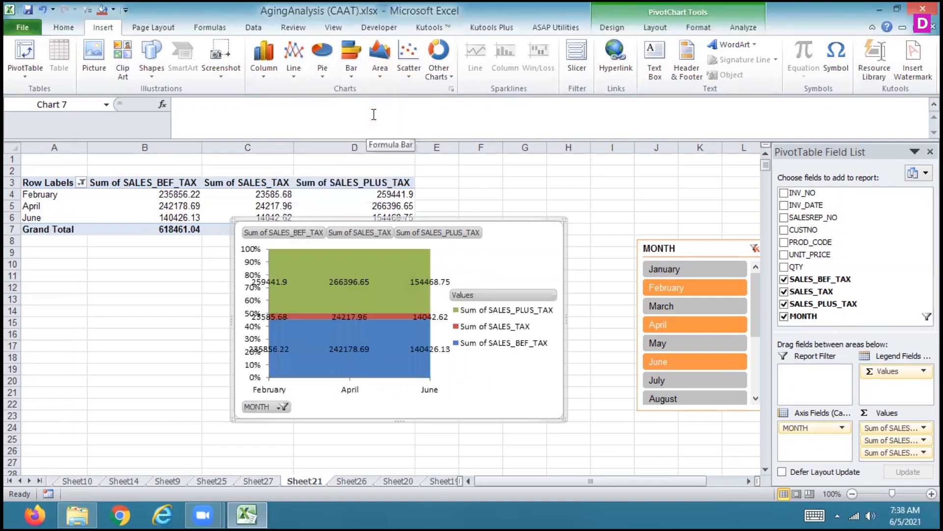
{"action": "left_click", "coordinate": [322, 64]}
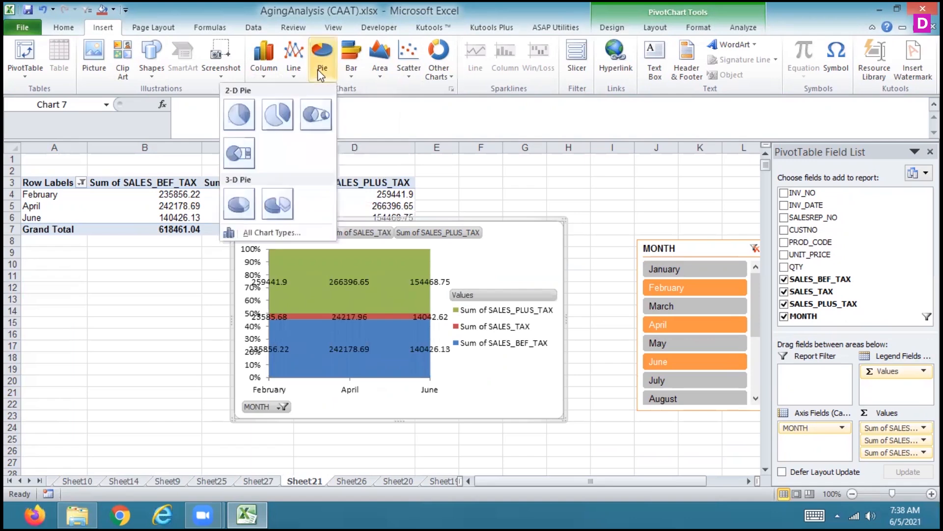
{"action": "left_click", "coordinate": [285, 121]}
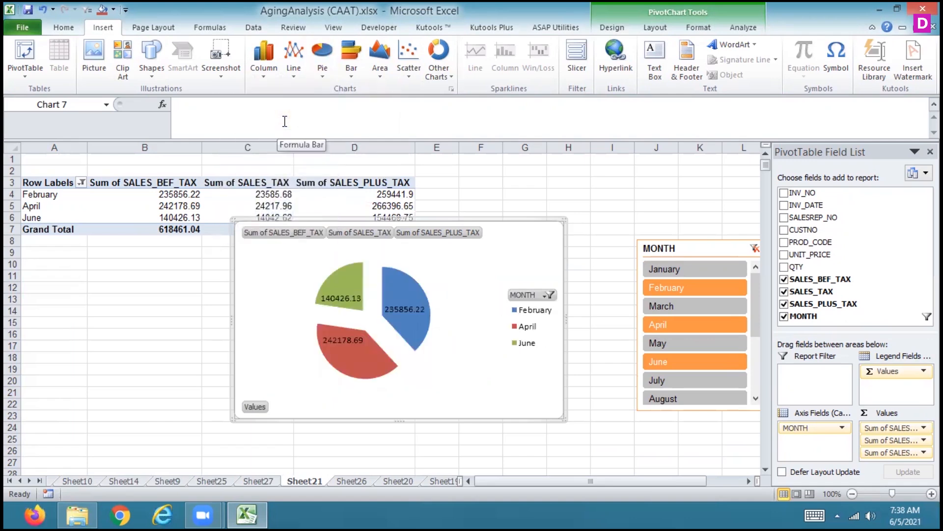
Filter the MONTH slicer to February and March and change the chart to an exploded 3-D pie
{"action": "left_click", "coordinate": [697, 287]}
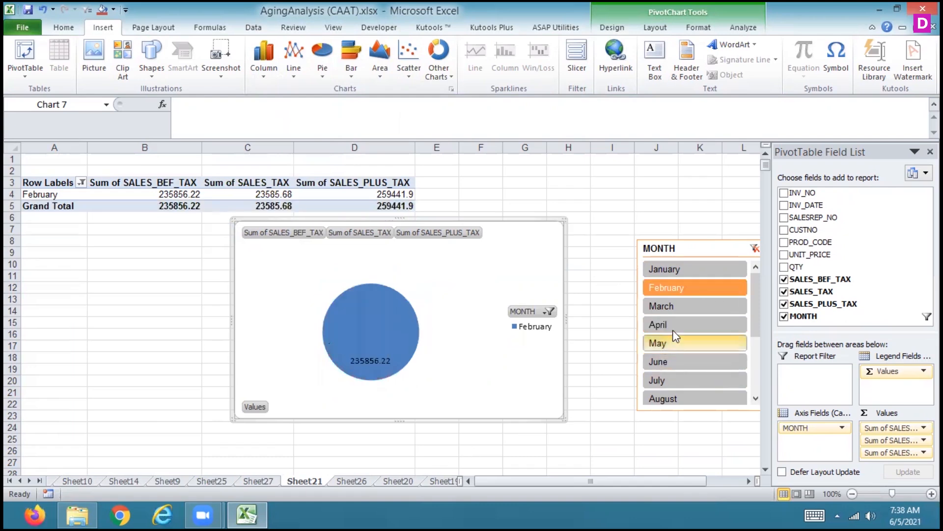
{"action": "left_click", "coordinate": [670, 305], "text": "ctrl"}
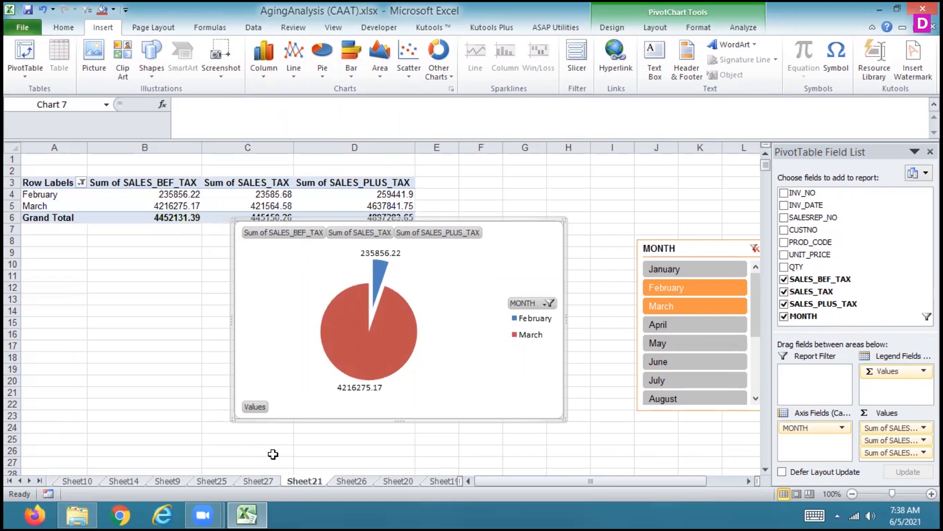
{"action": "left_click", "coordinate": [323, 79]}
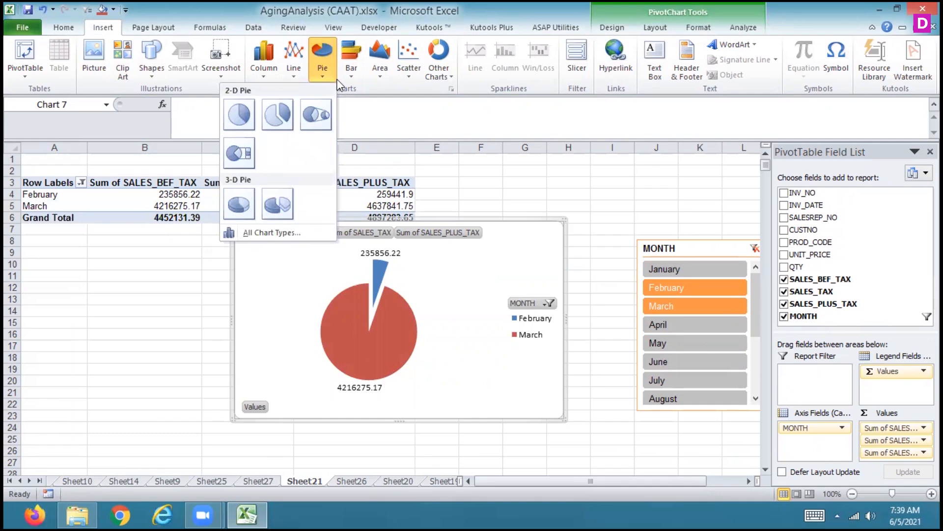
{"action": "left_click", "coordinate": [269, 209]}
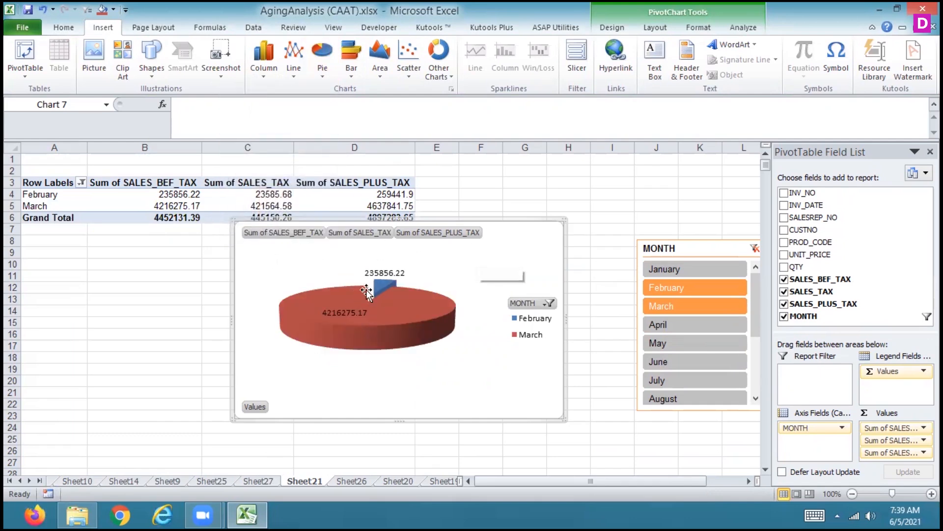
Filter the MONTH slicer to February only and delete the exploded 3-D pie chart
{"action": "mouse_move", "coordinate": [359, 319]}
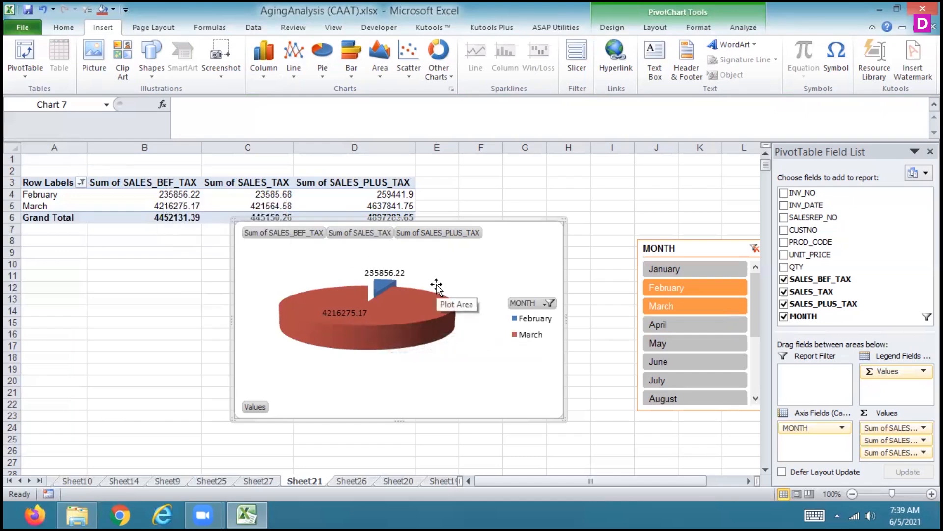
{"action": "left_click", "coordinate": [667, 290]}
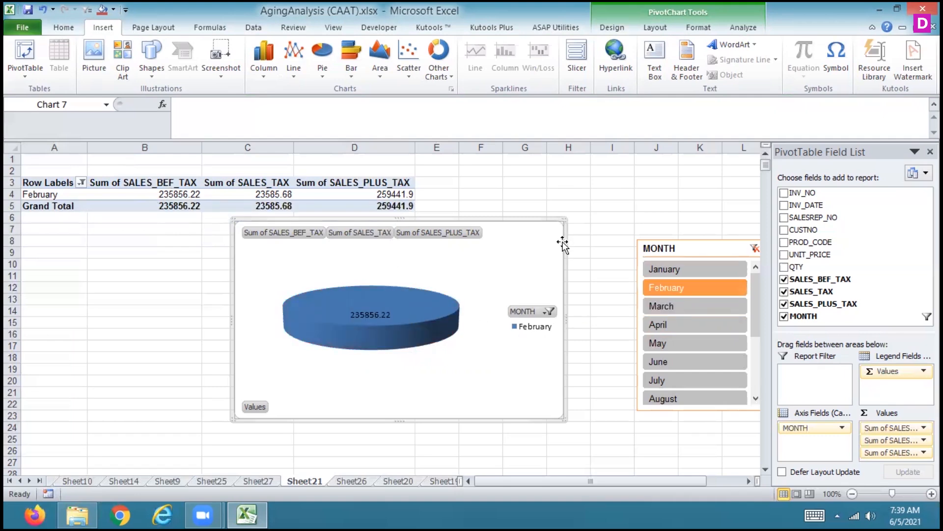
{"action": "key", "text": "Delete"}
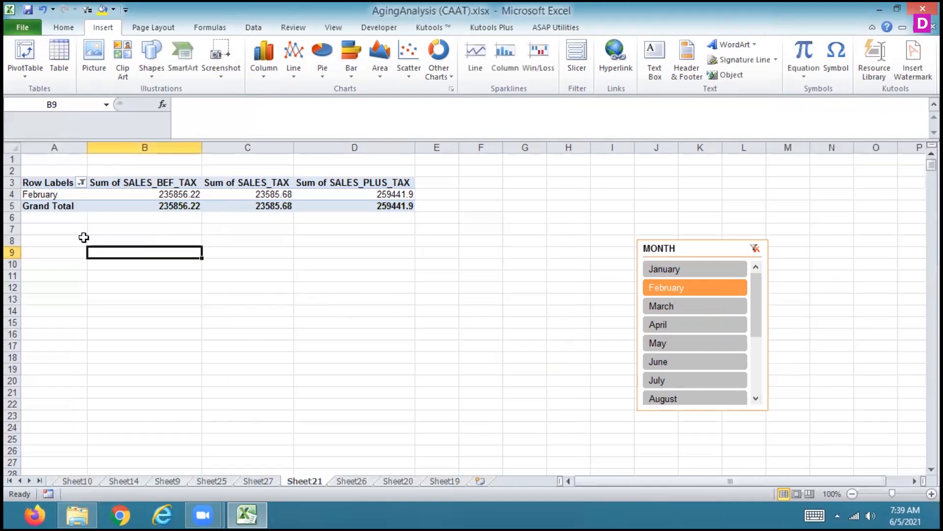
Insert a 2-D pie chart from the PivotTable range A3:D5 and add March to the February selection in the MONTH slicer
{"action": "left_click_drag", "start_coordinate": [55, 184], "coordinate": [370, 204]}
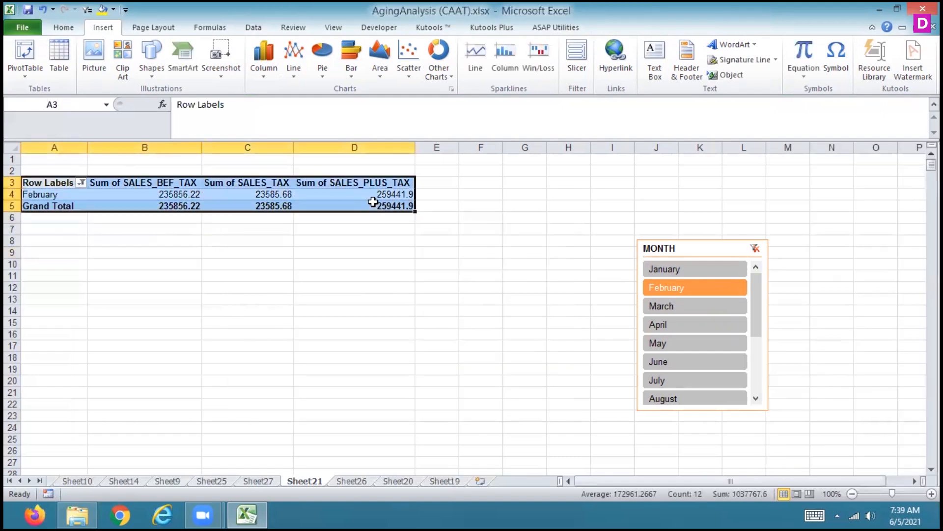
{"action": "left_click", "coordinate": [324, 59]}
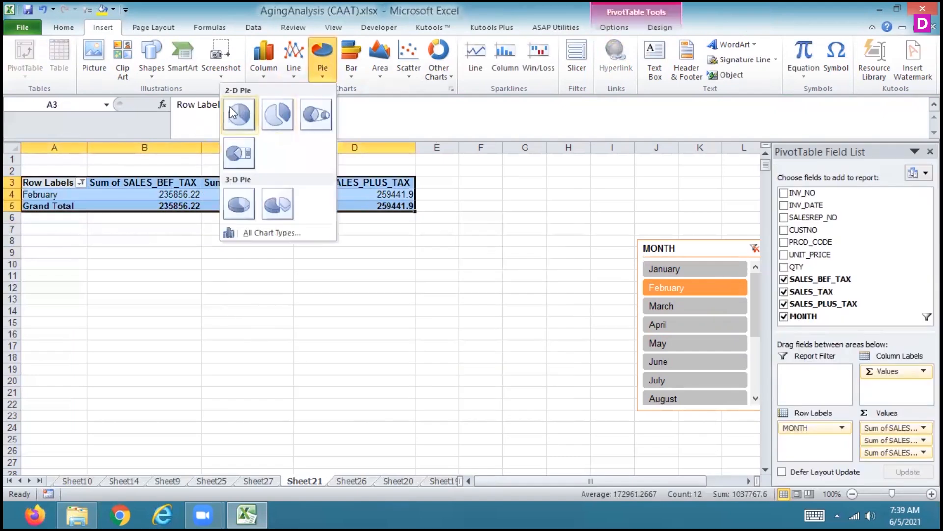
{"action": "left_click", "coordinate": [231, 109]}
{"action": "left_click", "coordinate": [315, 57]}
{"action": "left_click", "coordinate": [239, 117]}
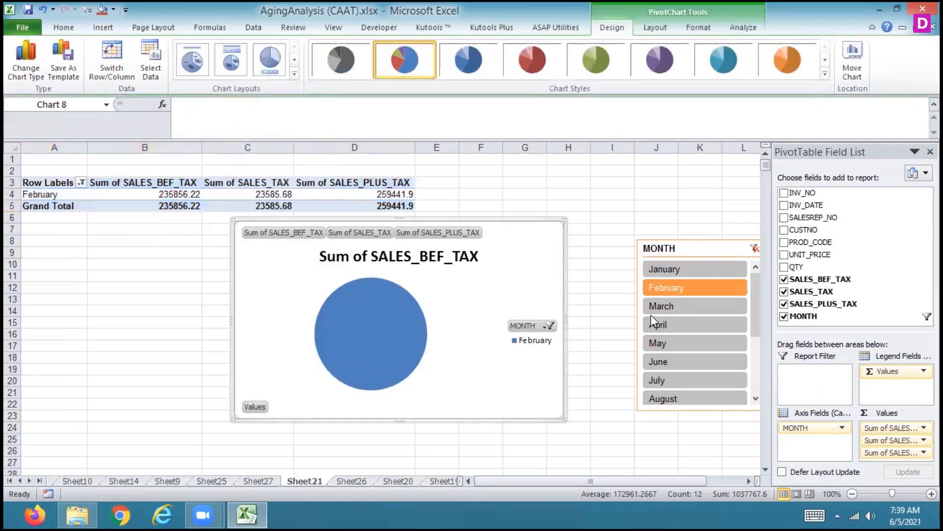
{"action": "left_click", "coordinate": [705, 308], "text": "ctrl"}
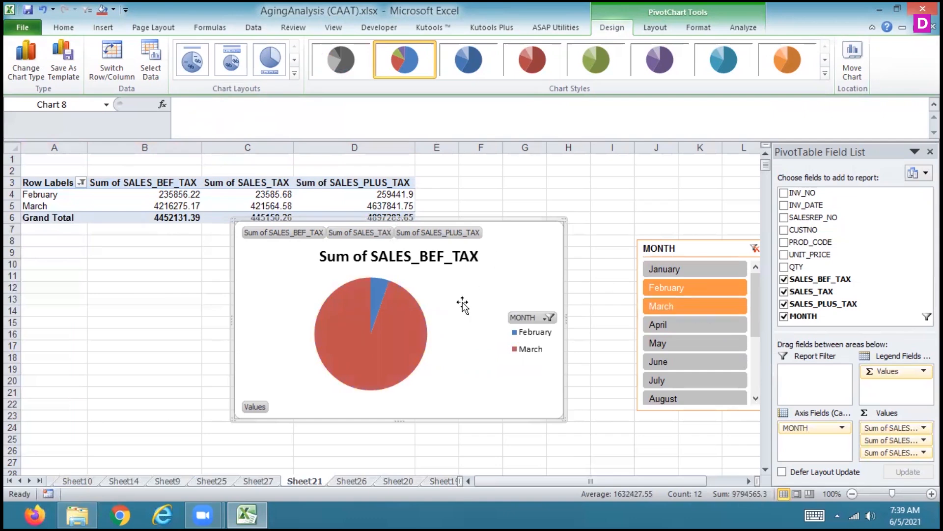
Apply the pie layout with month names and percentages as labels, try the orange style, and apply the beveled multicolor chart style
{"action": "left_click", "coordinate": [188, 67]}
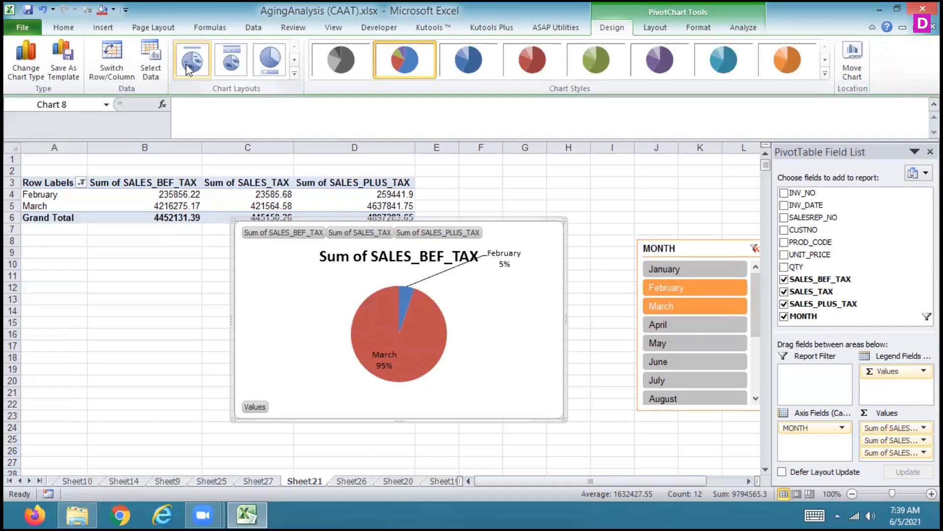
{"action": "left_click", "coordinate": [788, 66]}
{"action": "left_click", "coordinate": [825, 74]}
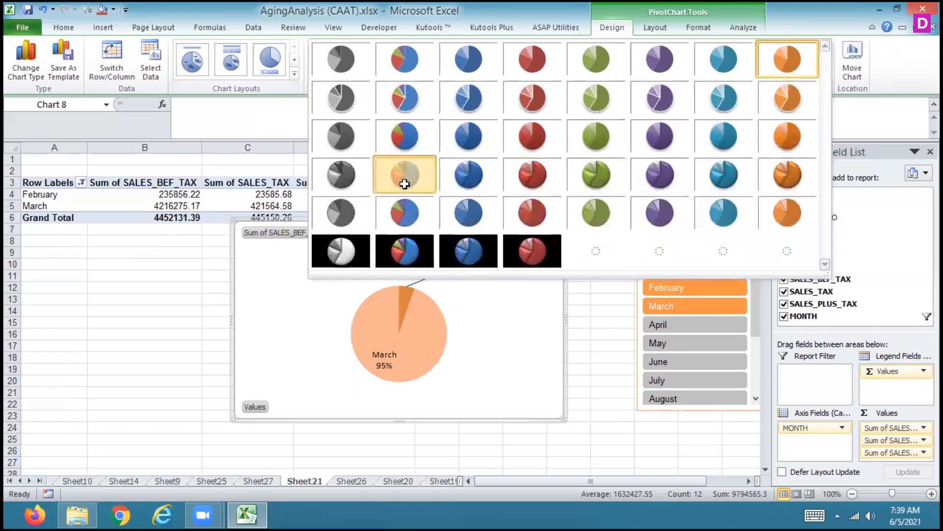
{"action": "left_click", "coordinate": [406, 183]}
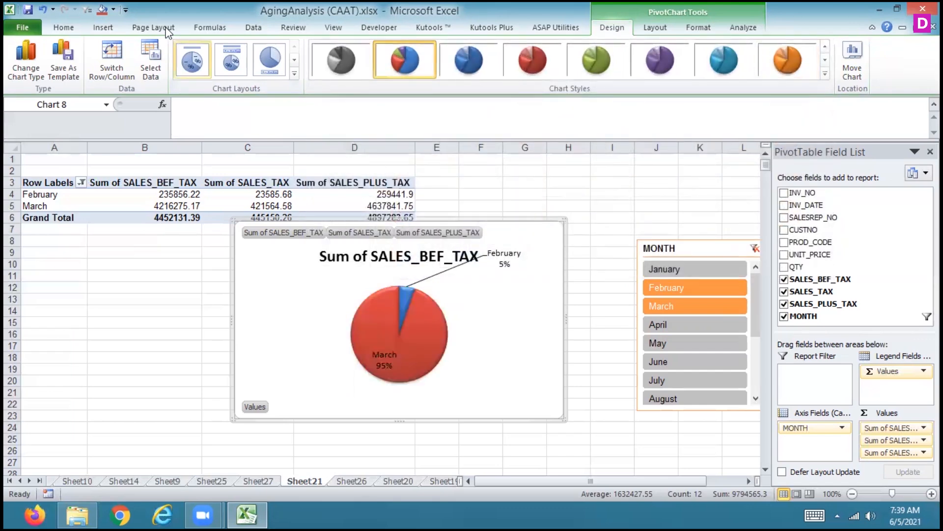
Try the stacked 3-D bar and the 100% stacked 3-D bar chart types on the PivotChart
{"action": "left_click", "coordinate": [96, 30]}
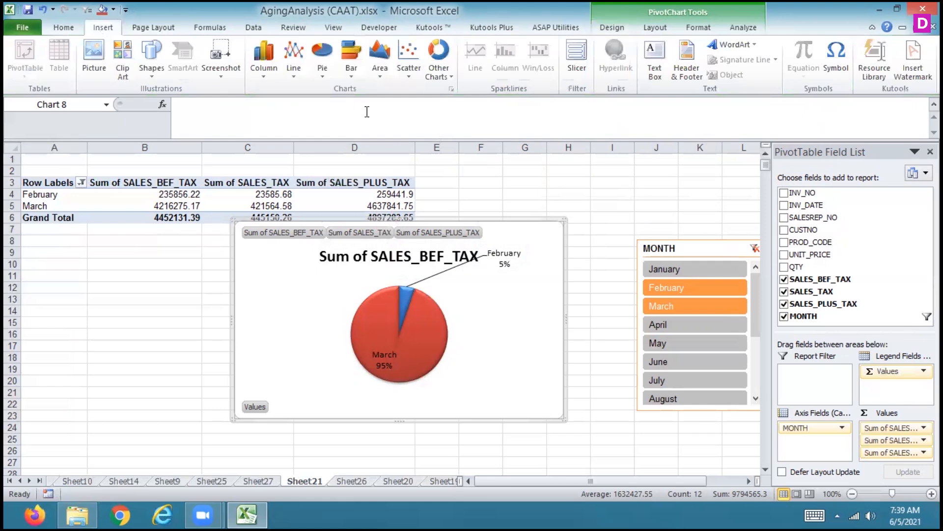
{"action": "left_click", "coordinate": [352, 74]}
{"action": "left_click", "coordinate": [295, 160]}
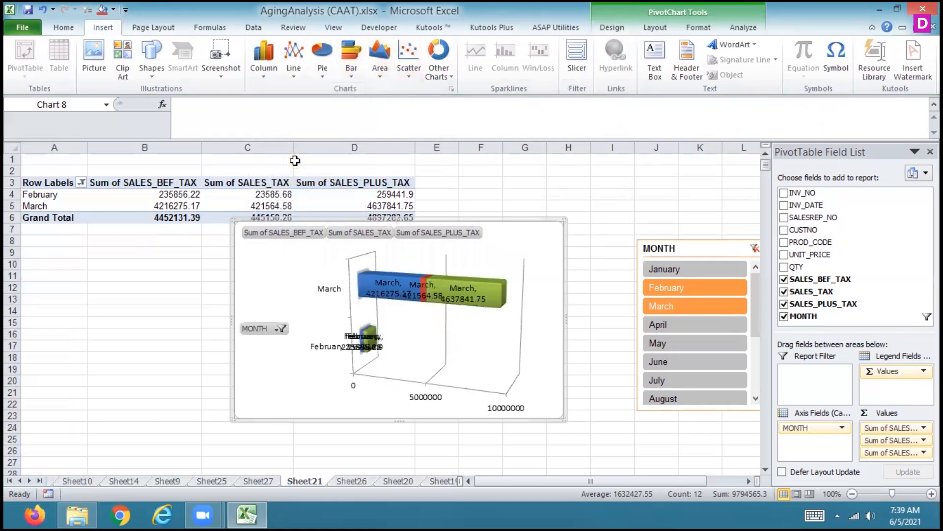
{"action": "left_click", "coordinate": [352, 73]}
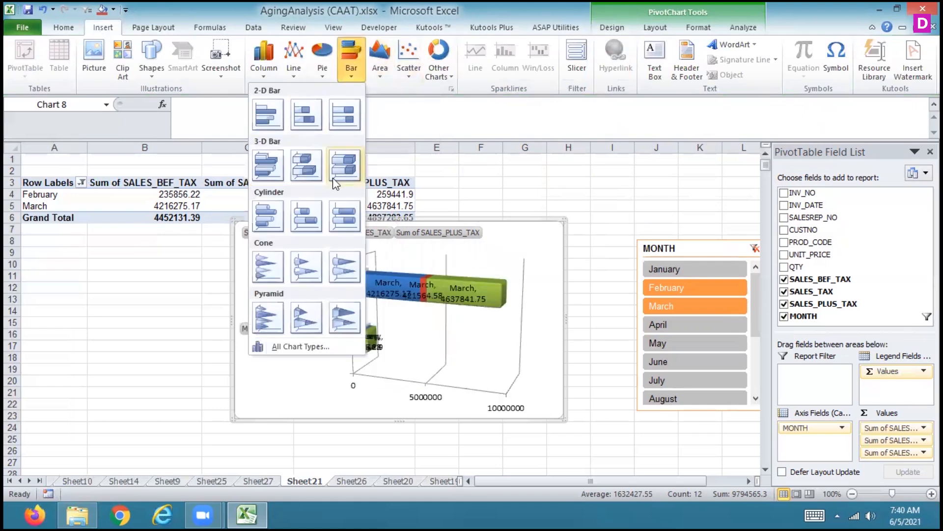
{"action": "left_click", "coordinate": [341, 172]}
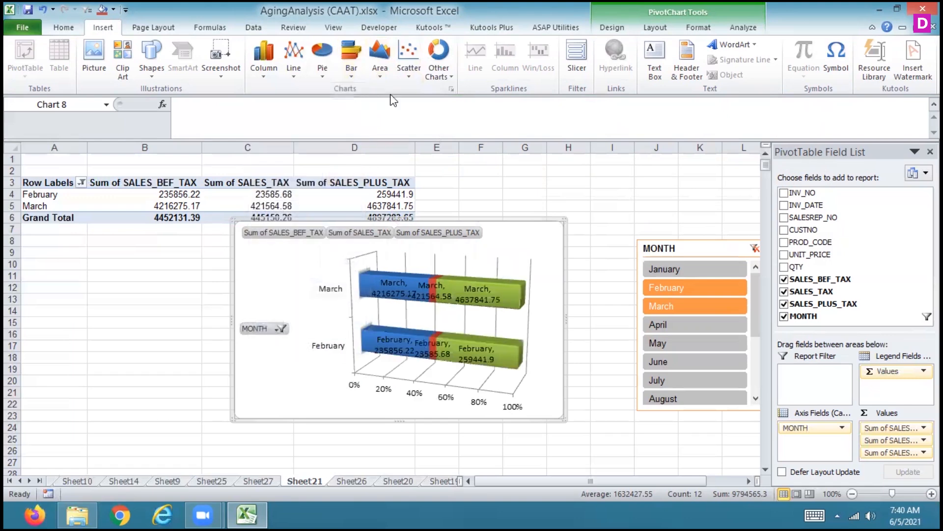
Try the stacked horizontal cone, stacked horizontal pyramid and 100% stacked horizontal pyramid chart types
{"action": "left_click", "coordinate": [360, 76]}
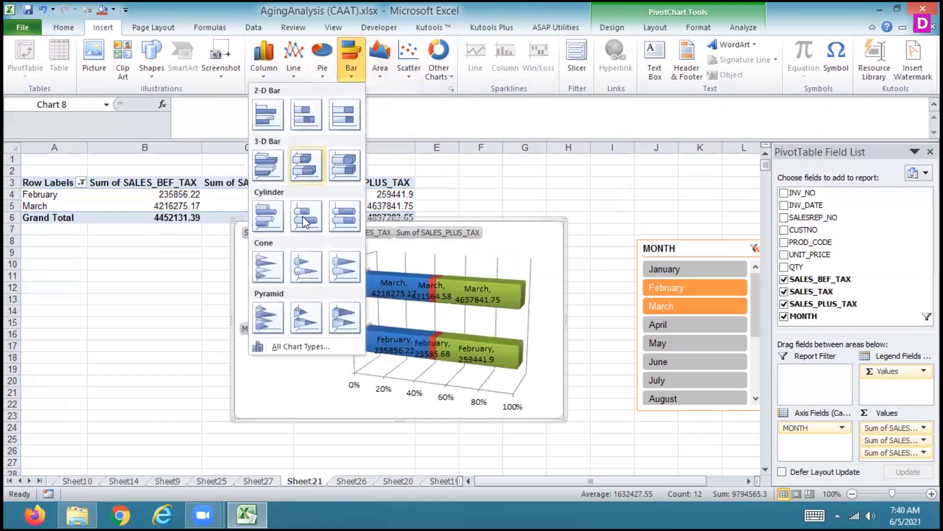
{"action": "left_click", "coordinate": [301, 257]}
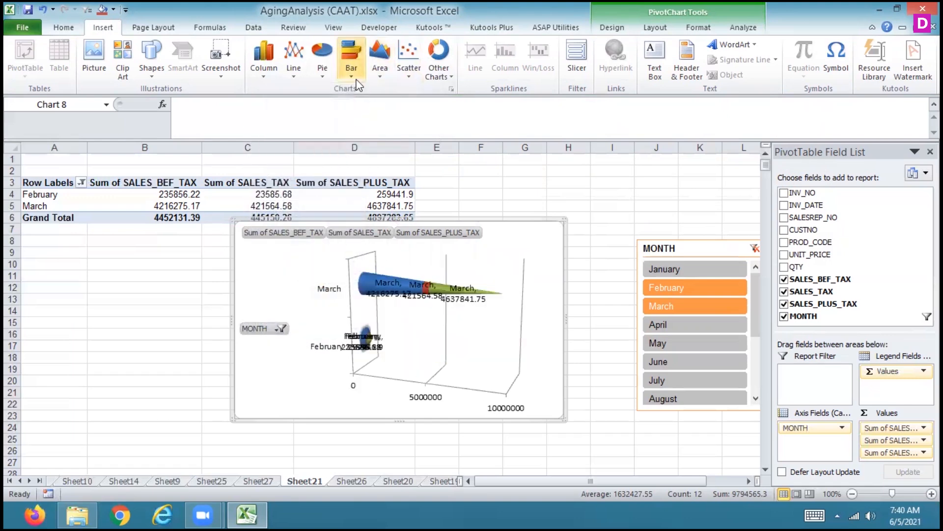
{"action": "left_click", "coordinate": [353, 78]}
{"action": "left_click", "coordinate": [306, 317]}
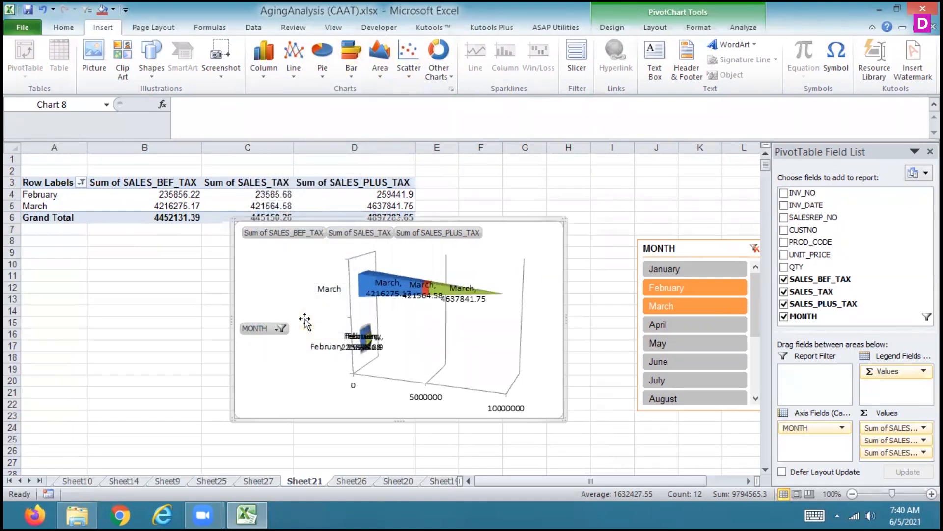
{"action": "left_click", "coordinate": [354, 69]}
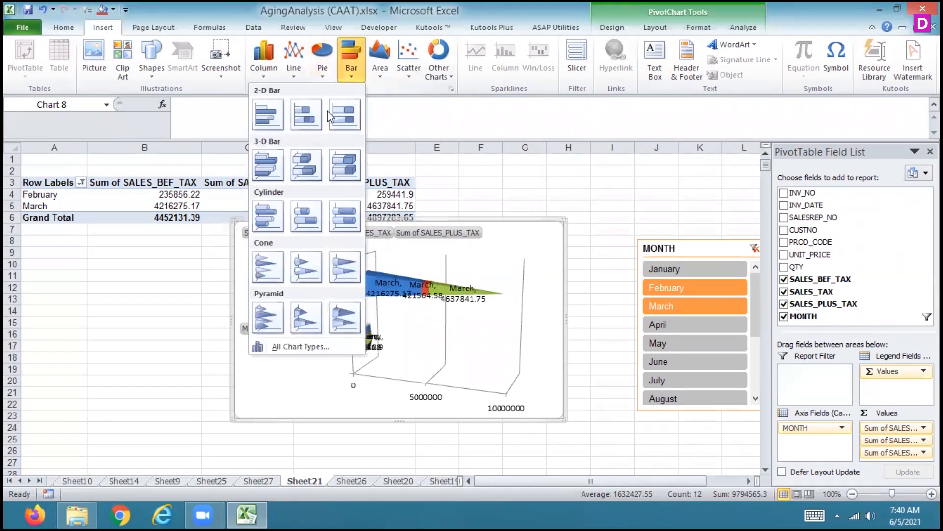
{"action": "left_click", "coordinate": [350, 326]}
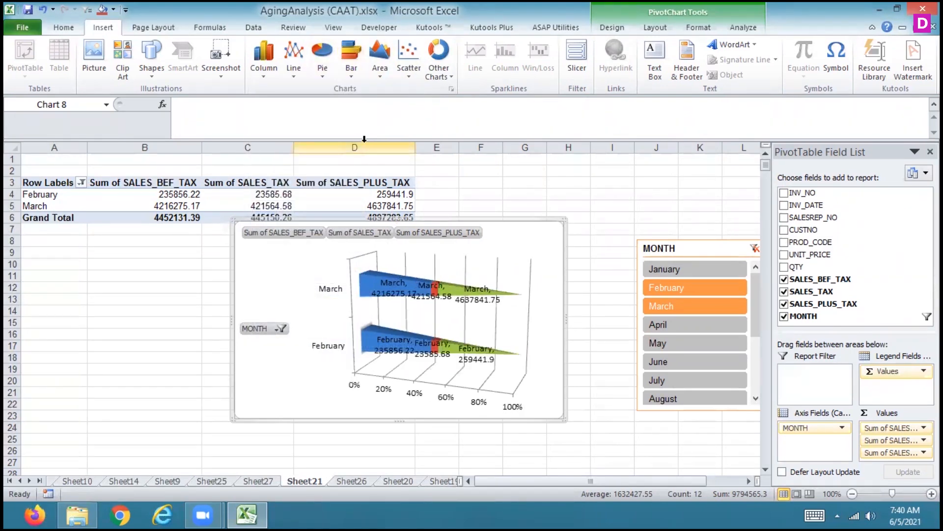
Change the PivotChart to a 100% stacked 2-D bar chart
{"action": "left_click", "coordinate": [351, 76]}
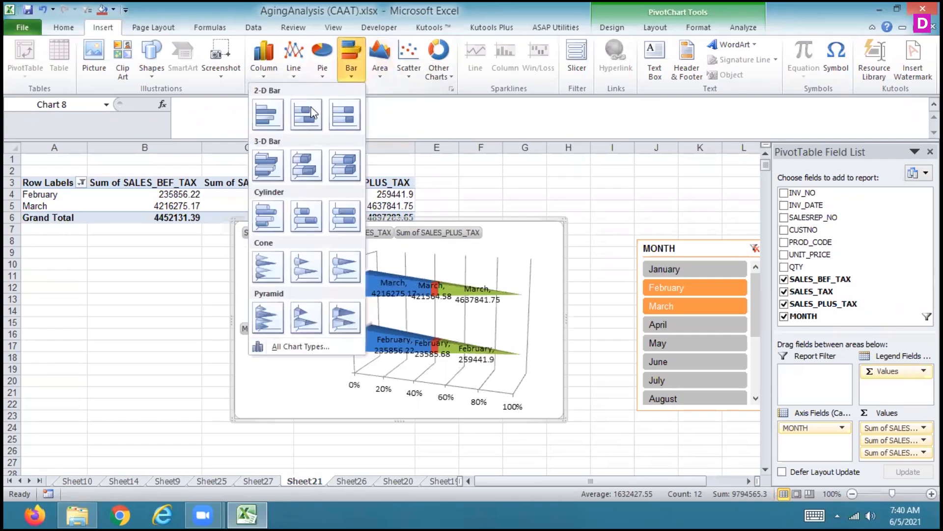
{"action": "left_click", "coordinate": [345, 116]}
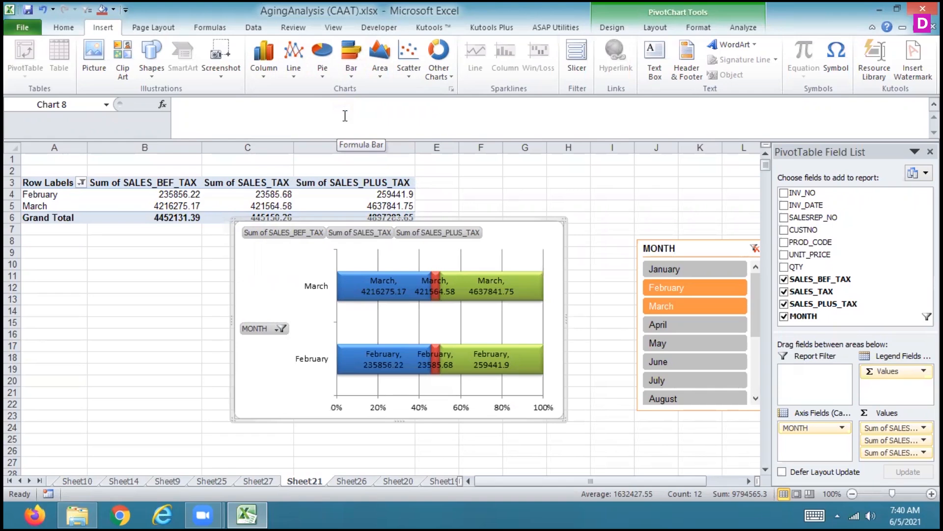
{"action": "right_click", "coordinate": [541, 216]}
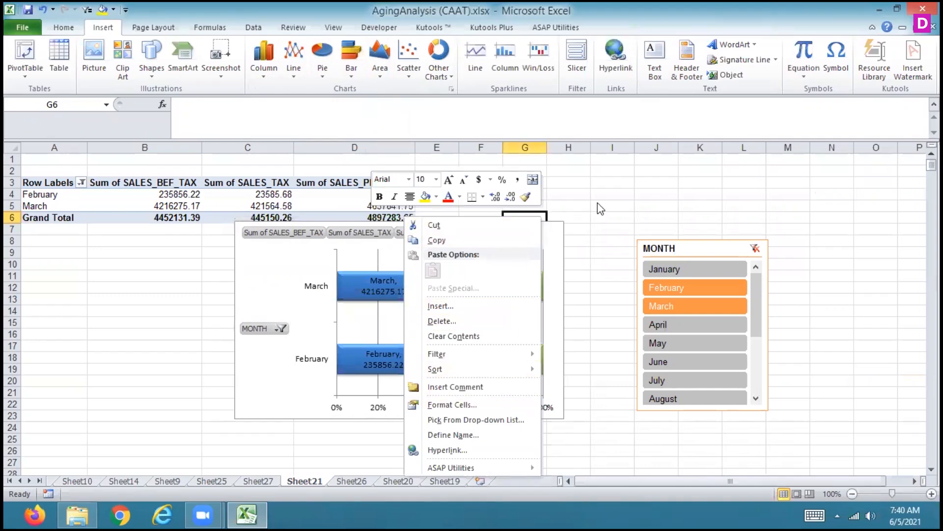
{"action": "left_click", "coordinate": [594, 183]}
Insert a SALES_TAX slicer for the bar chart and move it off the chart, below the PivotTable's row labels
{"action": "left_click", "coordinate": [504, 245]}
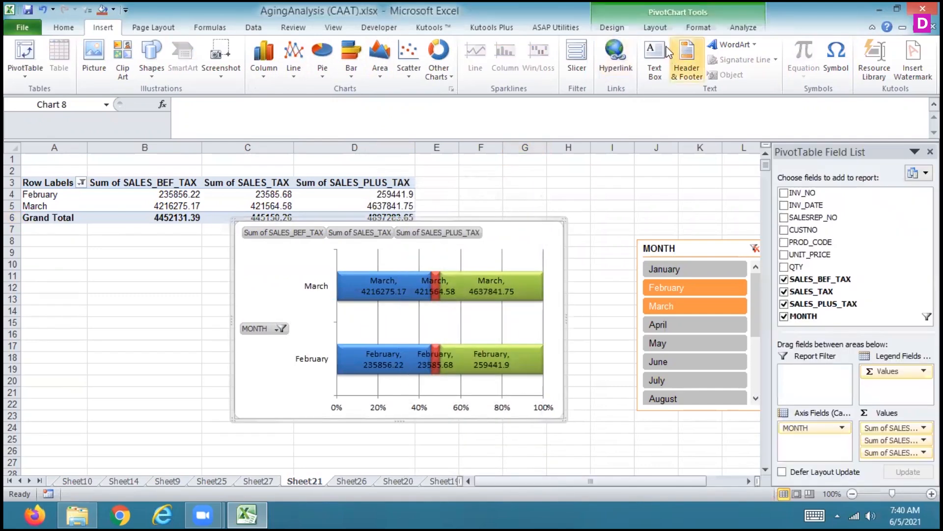
{"action": "left_click", "coordinate": [743, 29]}
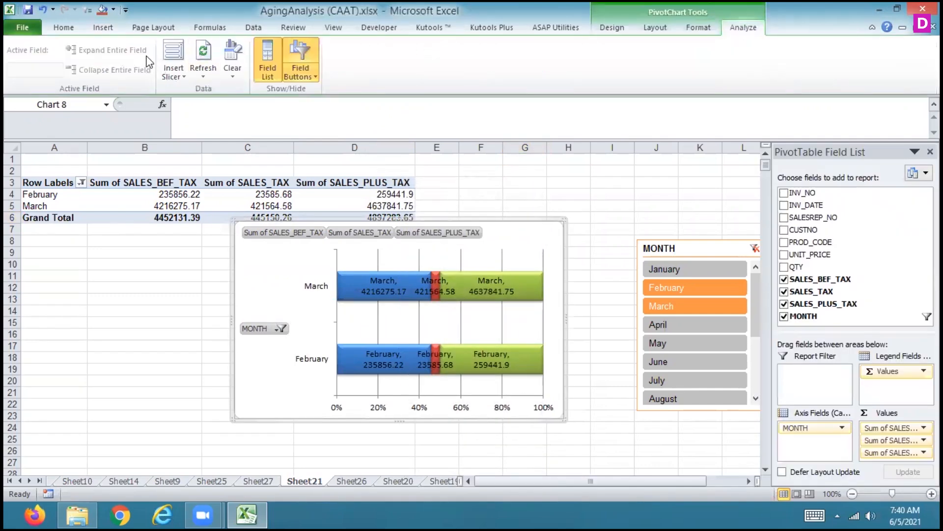
{"action": "left_click", "coordinate": [173, 56]}
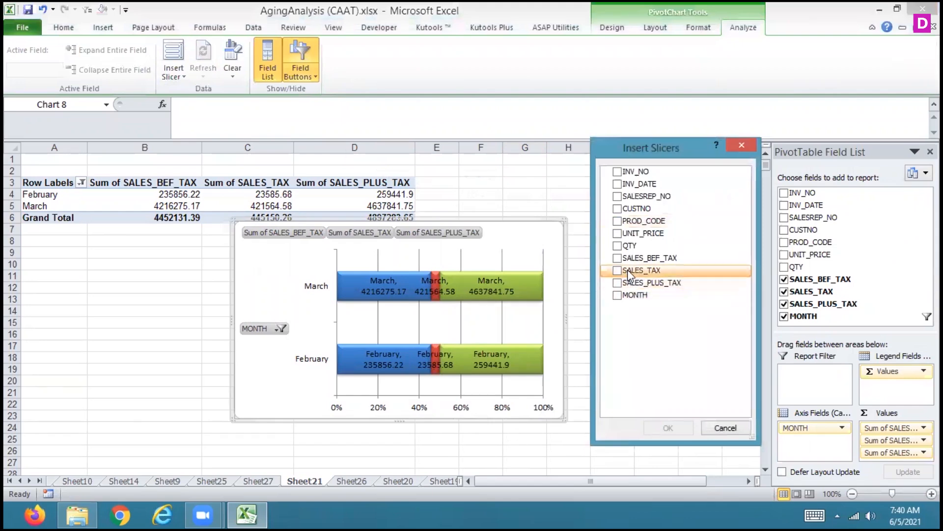
{"action": "left_click", "coordinate": [617, 271]}
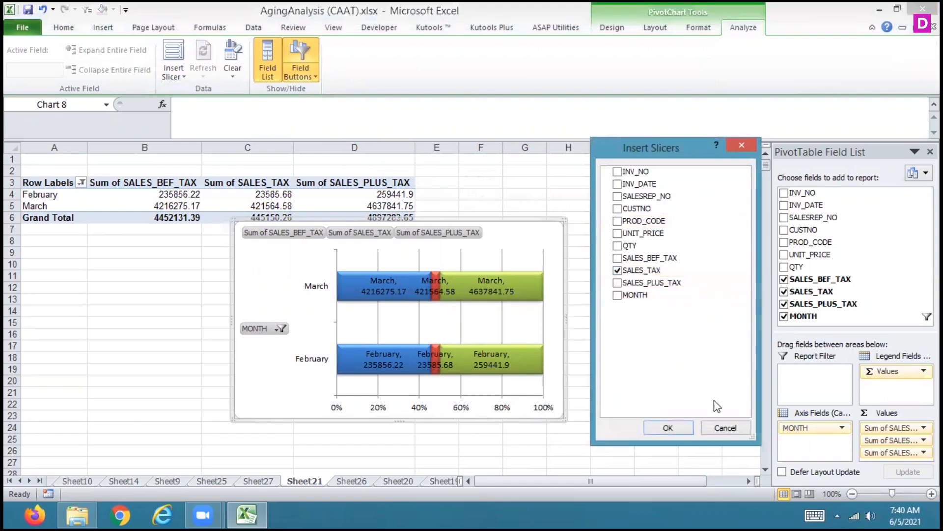
{"action": "left_click", "coordinate": [669, 427]}
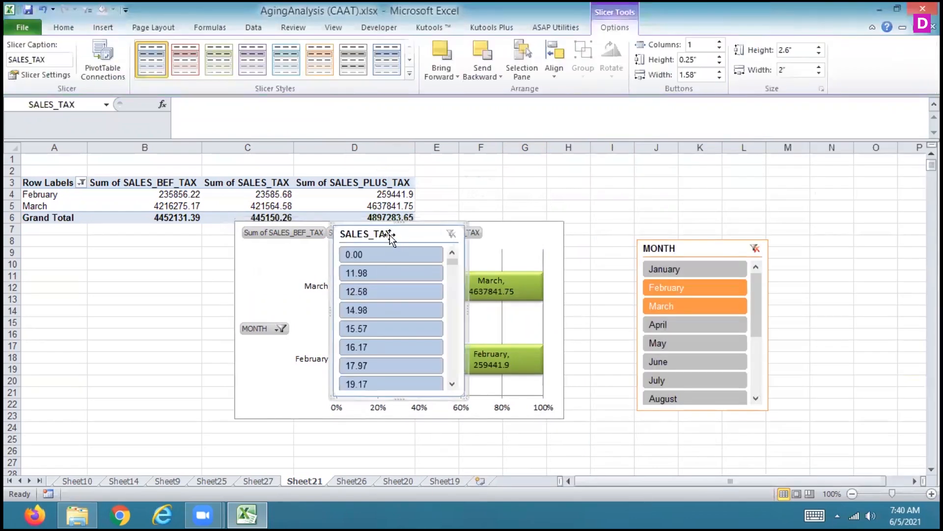
{"action": "left_click_drag", "start_coordinate": [391, 235], "coordinate": [118, 211]}
Filter the SALES_TAX slicer by single values in turn: 12.58, 14.98, 15.57, 16.17, 17.97 and 19.17
{"action": "left_click", "coordinate": [117, 260]}
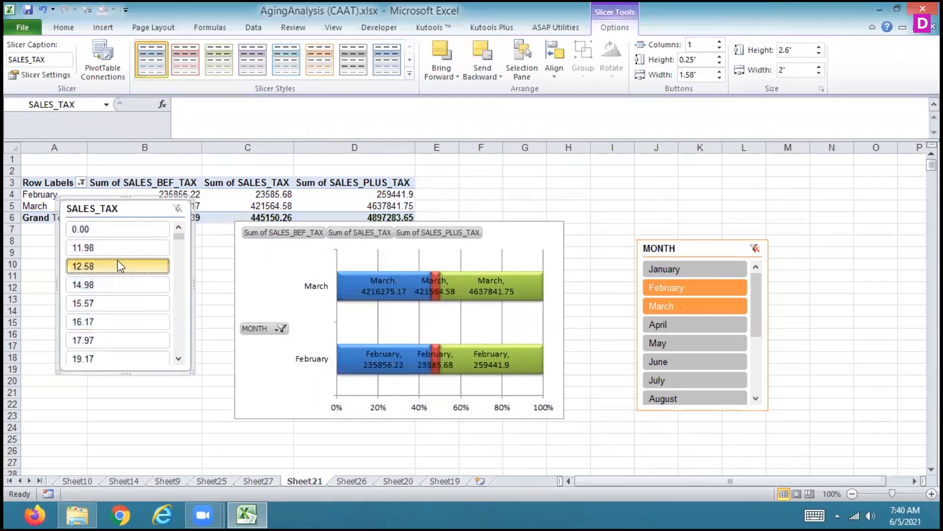
{"action": "left_click", "coordinate": [116, 284]}
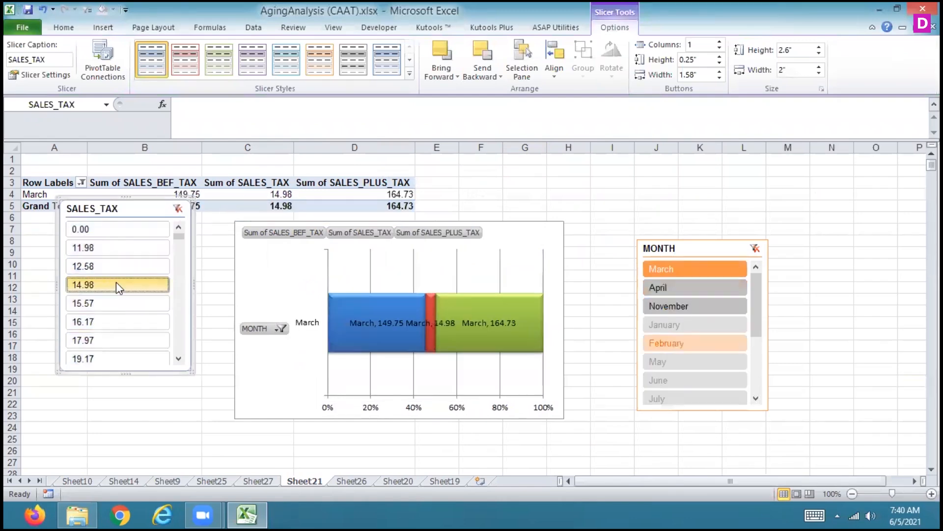
{"action": "left_click", "coordinate": [125, 313]}
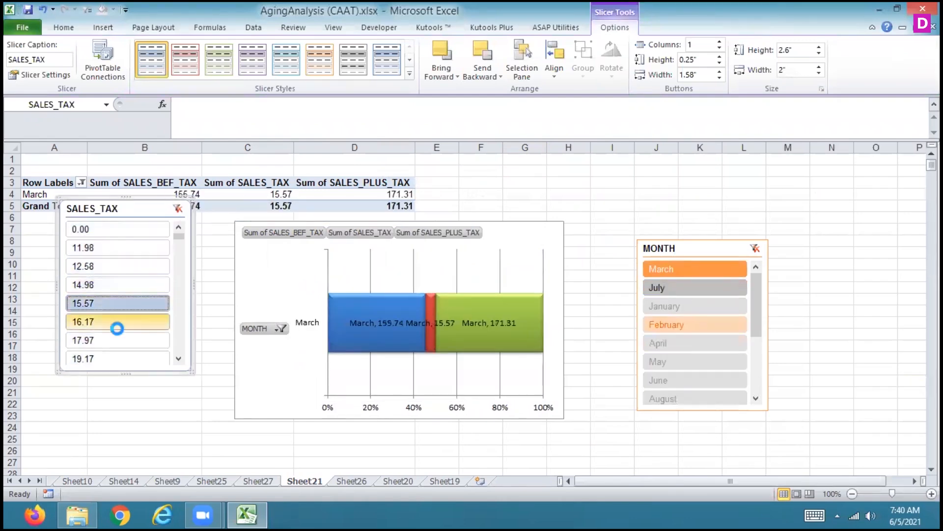
{"action": "left_click", "coordinate": [122, 322]}
{"action": "left_click", "coordinate": [118, 342]}
{"action": "left_click", "coordinate": [109, 361]}
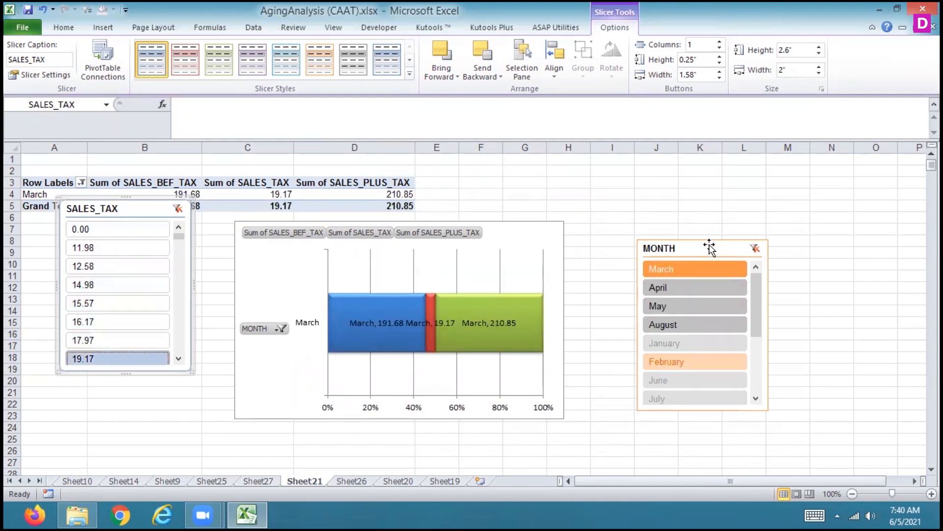
Clear the MONTH slicer's filter and remove the SALES_TAX slicer
{"action": "left_click", "coordinate": [756, 249]}
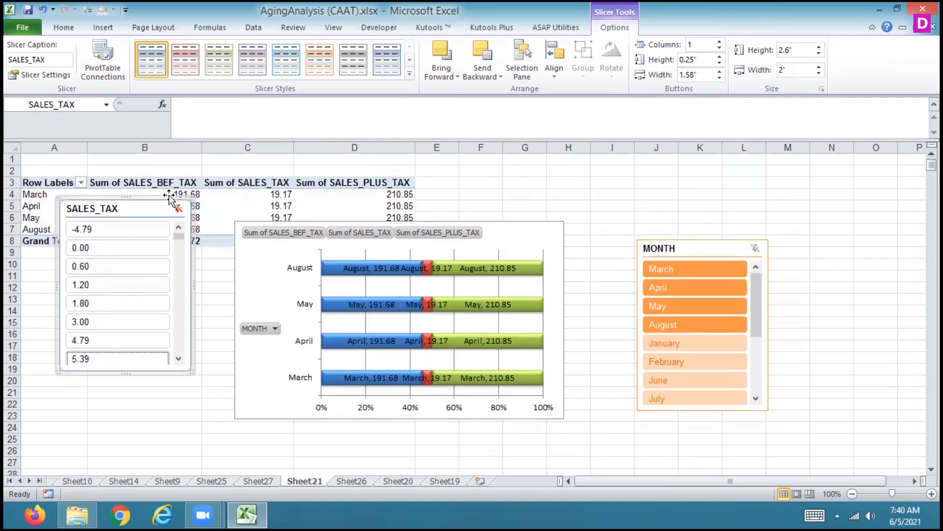
{"action": "right_click", "coordinate": [158, 205]}
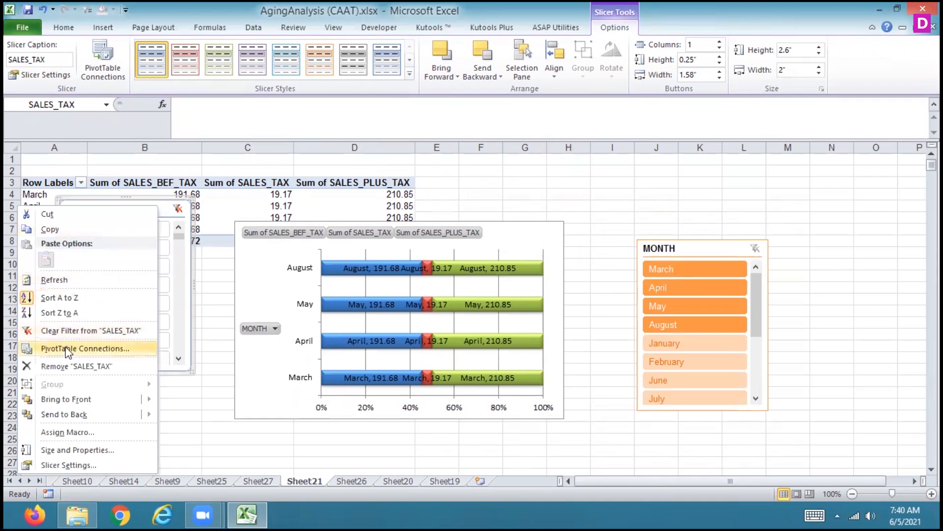
{"action": "left_click", "coordinate": [69, 367]}
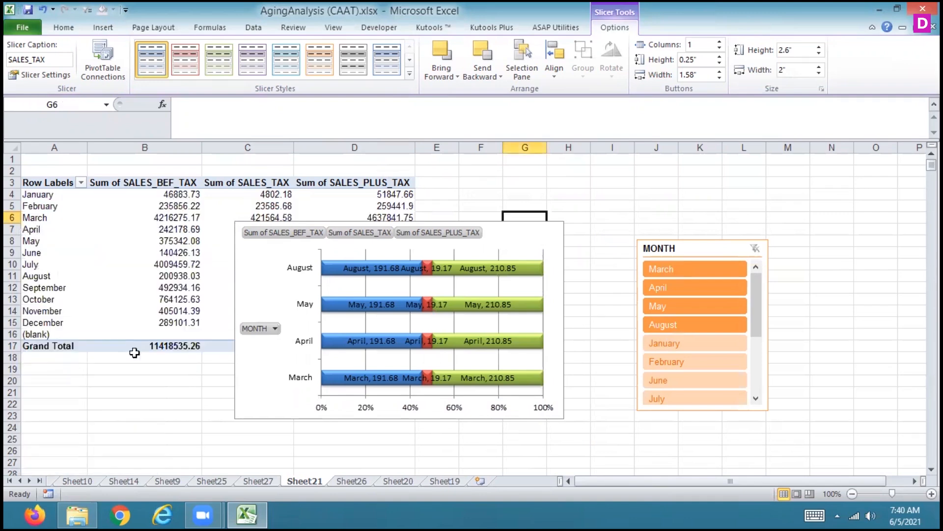
Remove the MONTH slicer and insert a new MONTH slicer for the bar PivotChart
{"action": "right_click", "coordinate": [657, 244]}
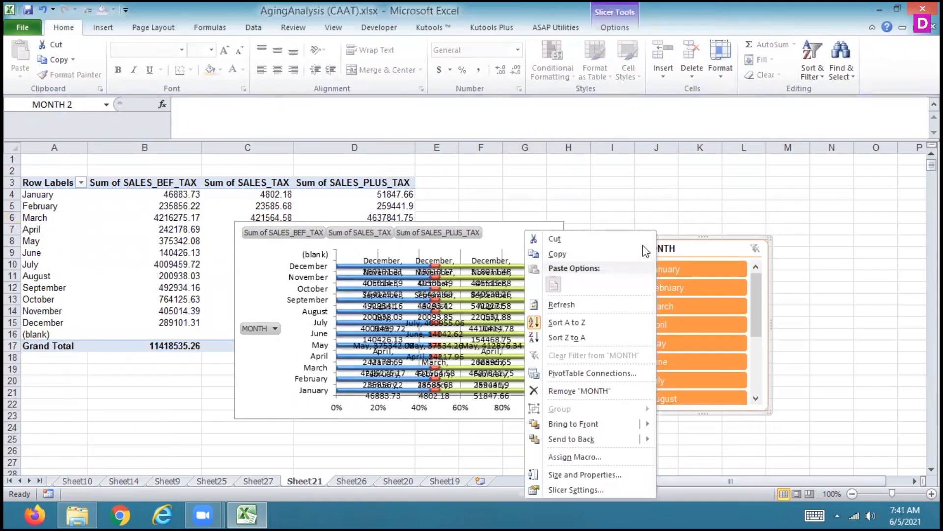
{"action": "left_click", "coordinate": [564, 392]}
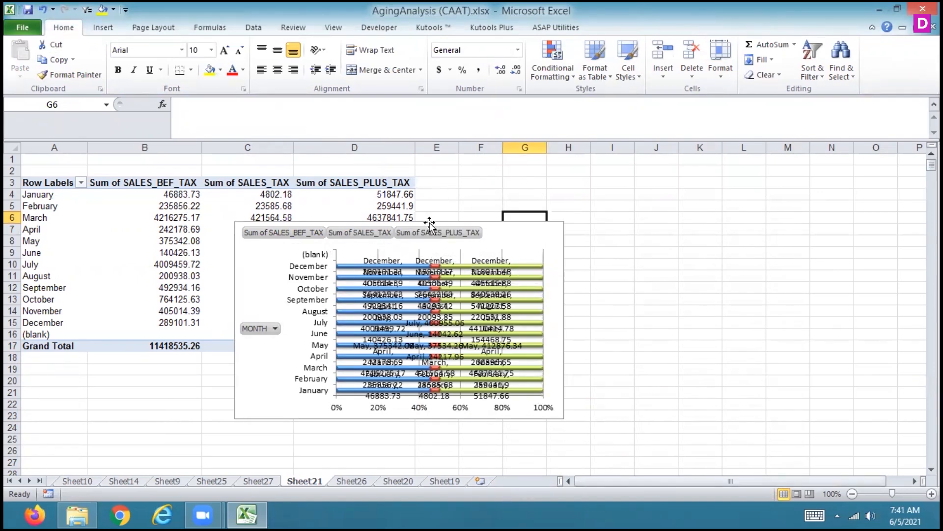
{"action": "left_click", "coordinate": [504, 234]}
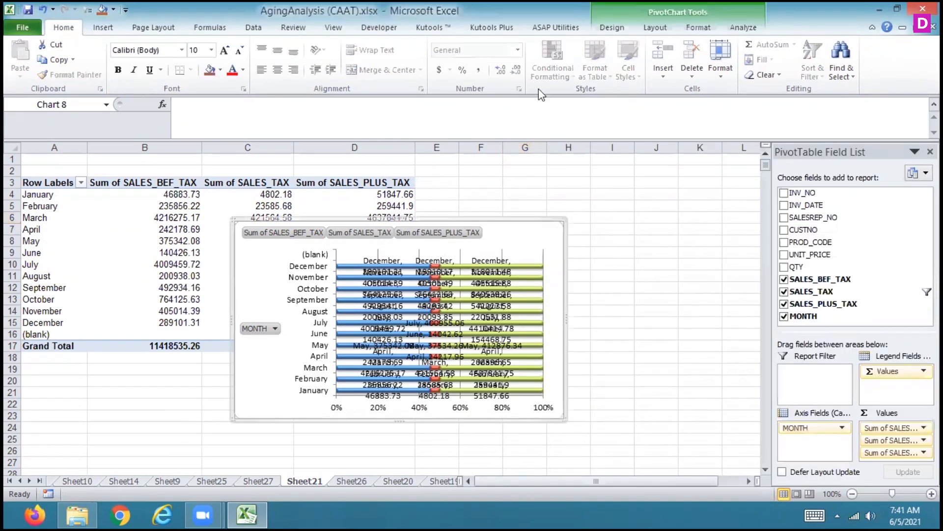
{"action": "left_click", "coordinate": [743, 27]}
{"action": "left_click", "coordinate": [175, 55]}
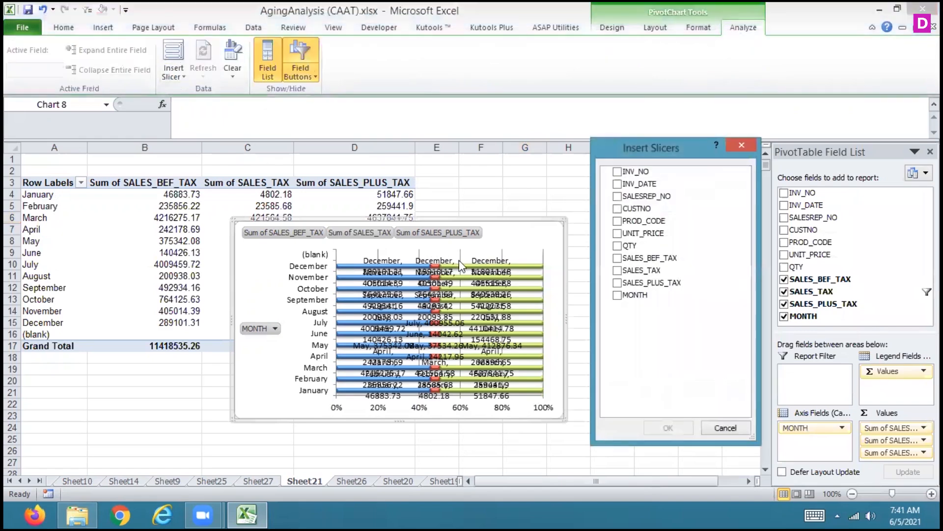
{"action": "left_click", "coordinate": [618, 295]}
{"action": "left_click", "coordinate": [669, 427]}
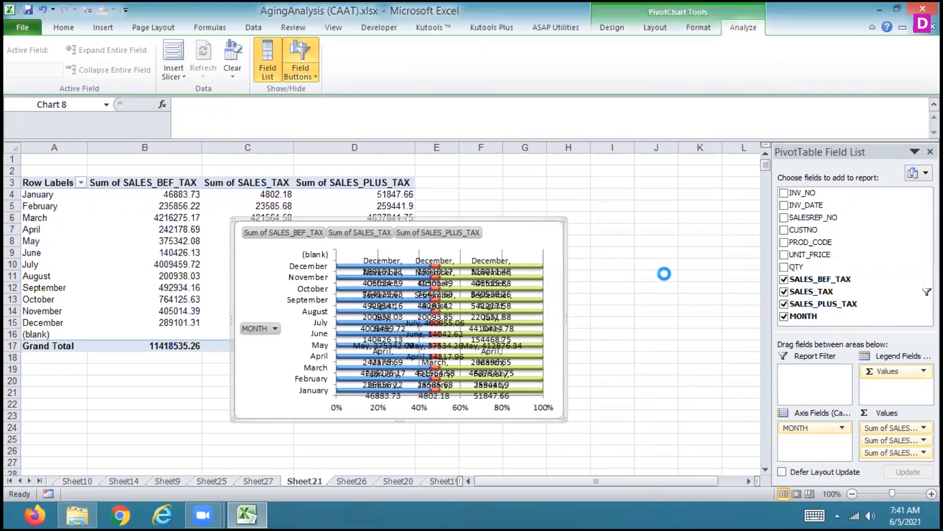
Move the MONTH slicer off the chart into the empty cells beside it, and filter it to March
{"action": "left_click", "coordinate": [443, 247]}
{"action": "left_click_drag", "start_coordinate": [421, 236], "coordinate": [722, 212]}
{"action": "left_click", "coordinate": [668, 271]}
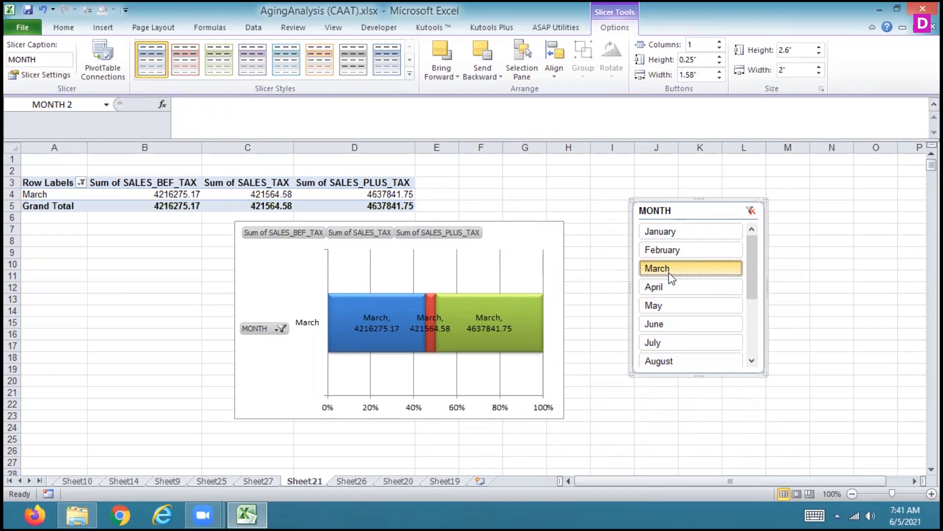
Try to insert a 2-D area chart and a scatter chart with smooth lines and markers while the MONTH slicer is selected
{"action": "left_click", "coordinate": [102, 27]}
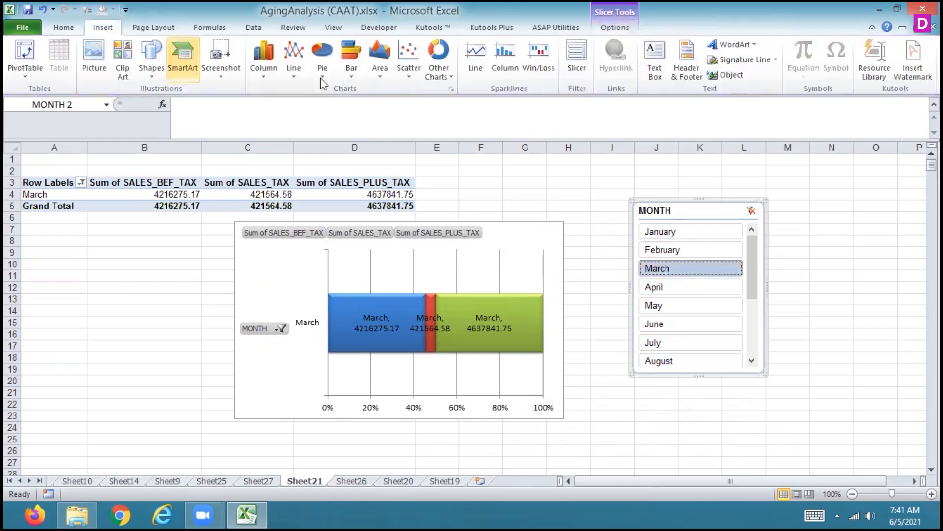
{"action": "left_click", "coordinate": [380, 78]}
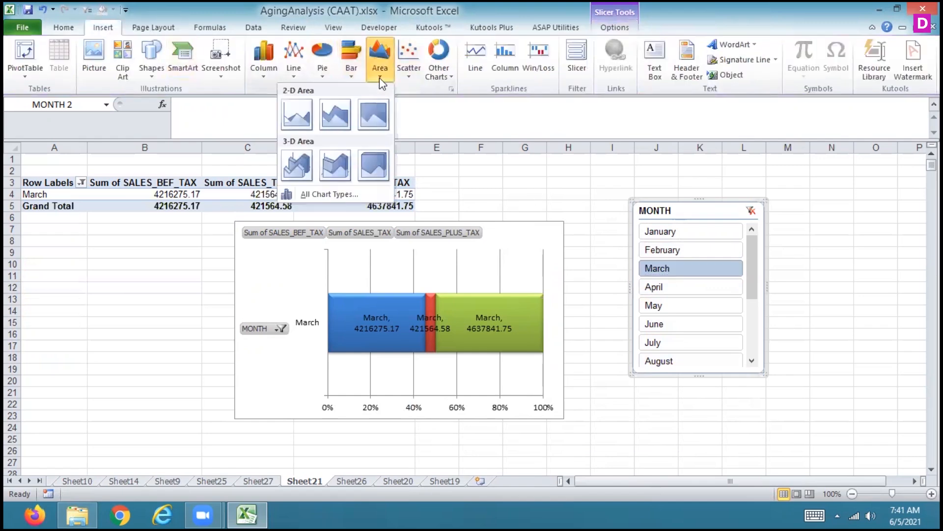
{"action": "left_click", "coordinate": [358, 118]}
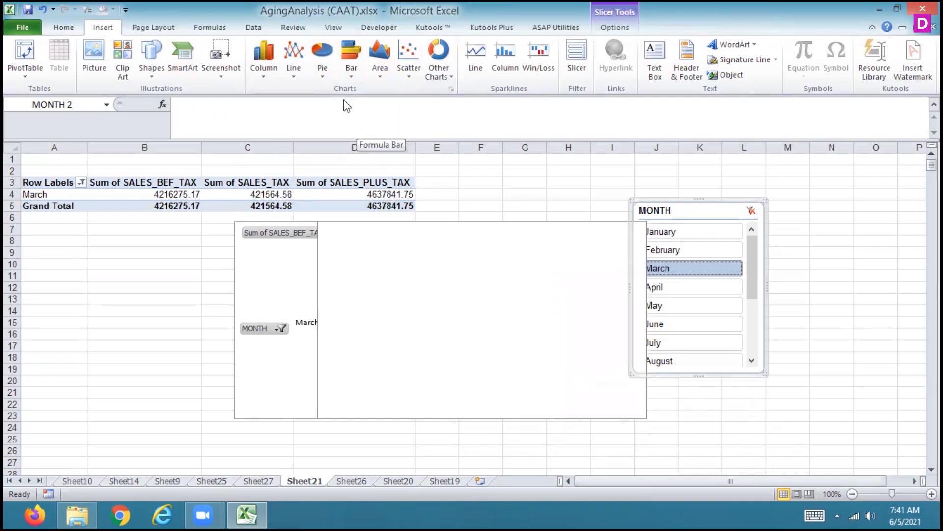
{"action": "left_click", "coordinate": [410, 72]}
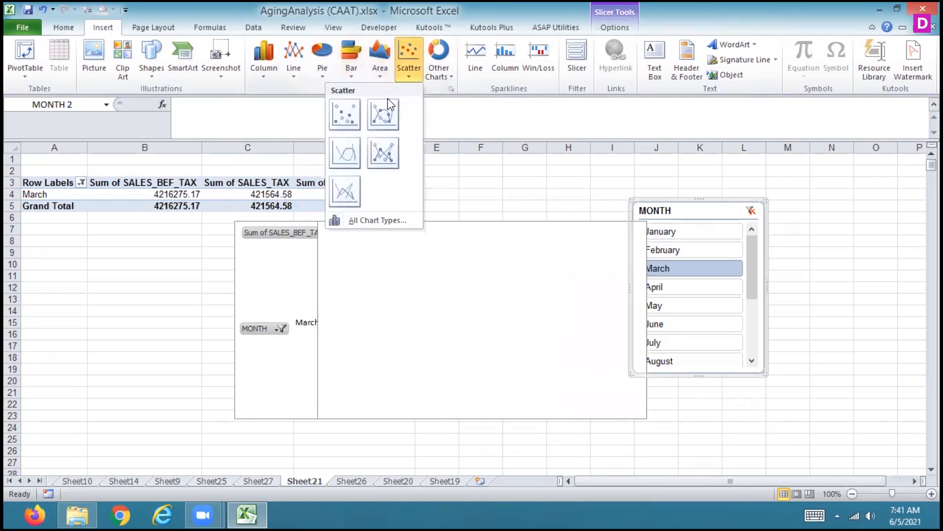
{"action": "left_click", "coordinate": [385, 113]}
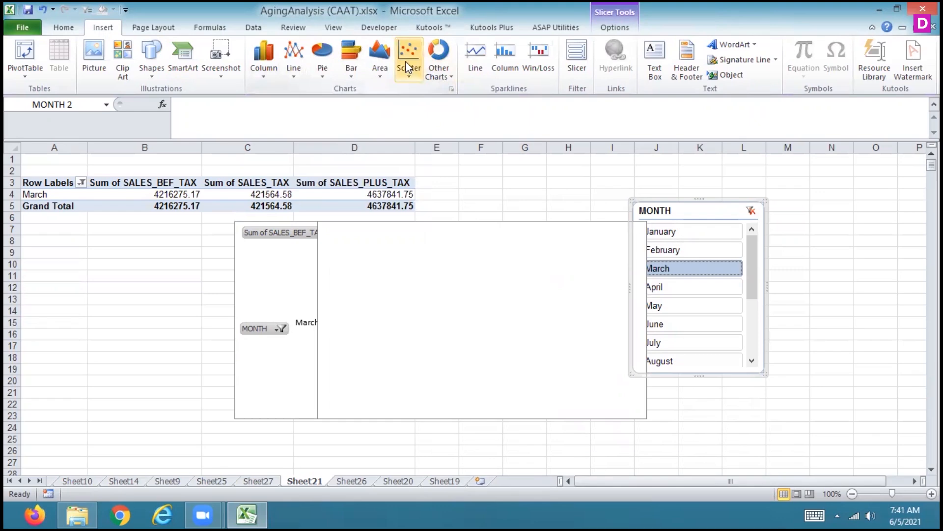
Extend the MONTH slicer selection to February and January, and clear the slicer's filter
{"action": "left_click", "coordinate": [684, 254], "text": "ctrl"}
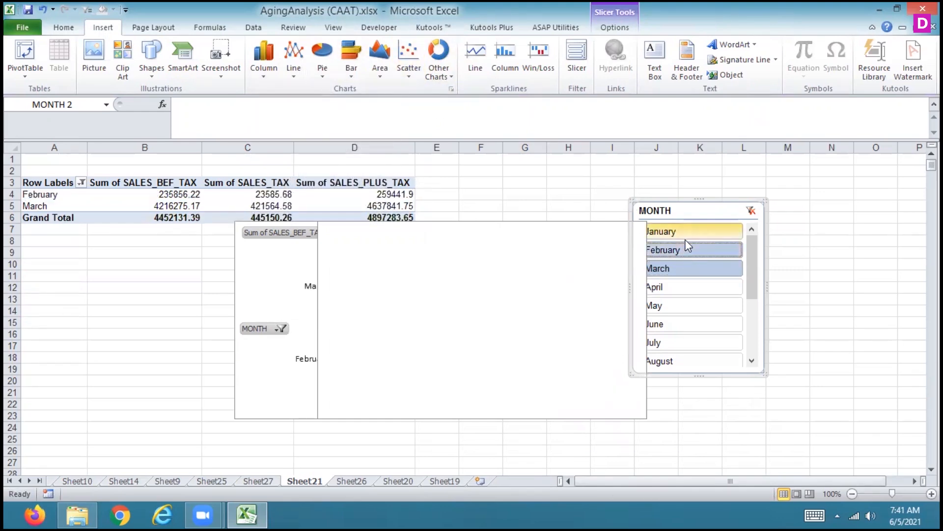
{"action": "left_click", "coordinate": [685, 231], "text": "ctrl"}
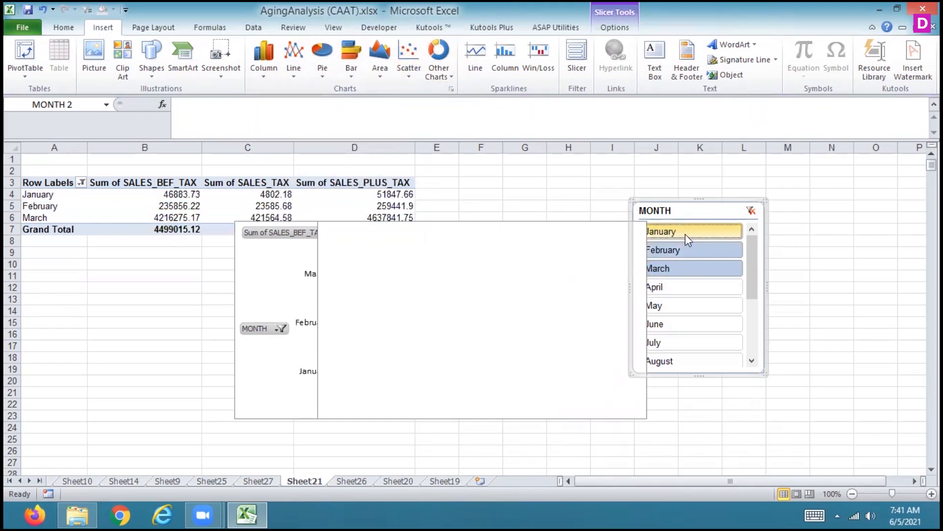
{"action": "left_click", "coordinate": [750, 210]}
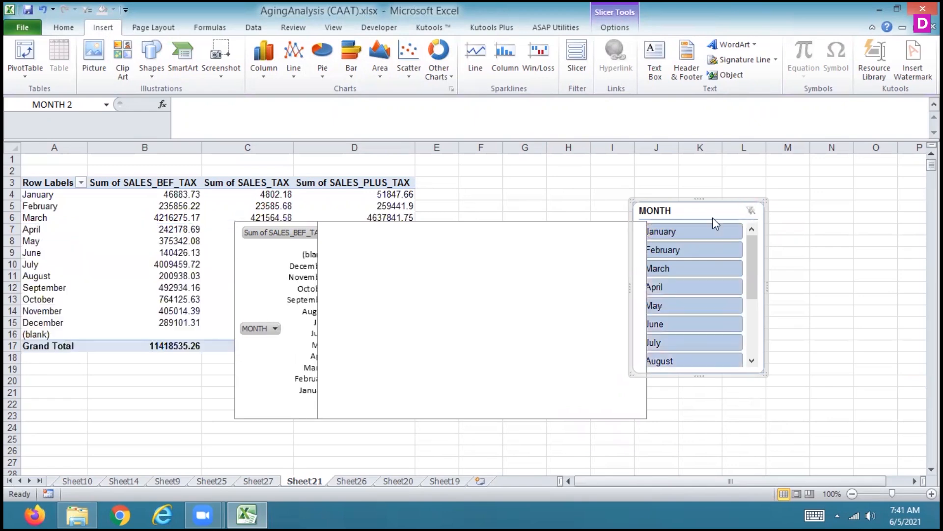
Delete the blank charts and the bar PivotChart covering the PivotTable
{"action": "left_click", "coordinate": [385, 74]}
{"action": "key", "text": "Escape"}
{"action": "left_click", "coordinate": [344, 274]}
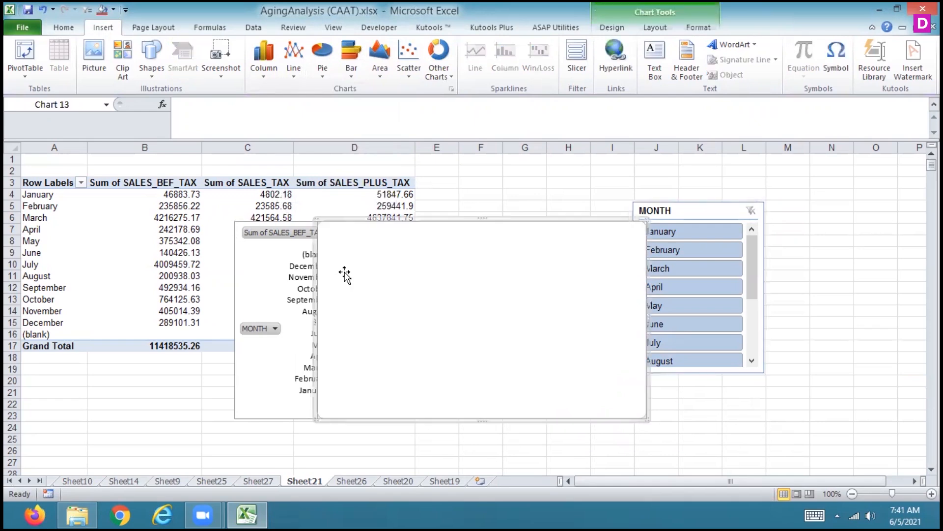
{"action": "key", "text": "Delete"}
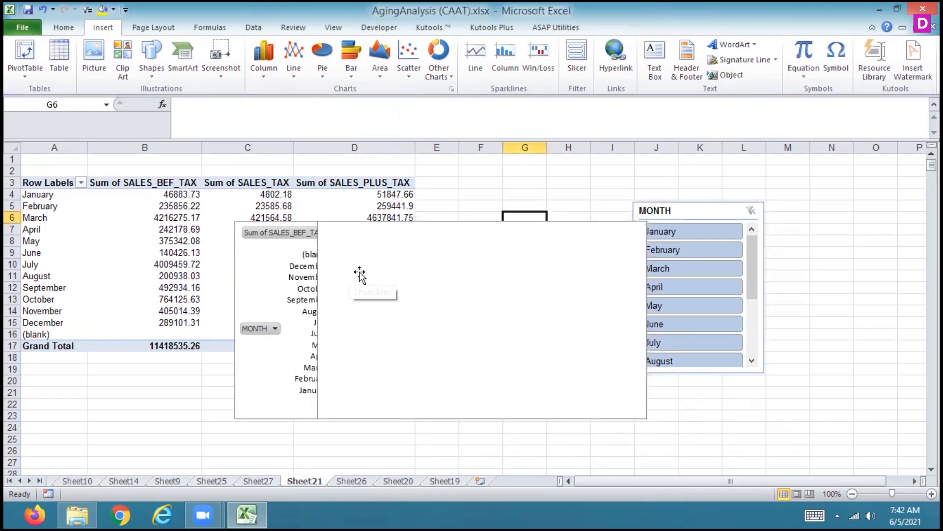
{"action": "left_click", "coordinate": [364, 272]}
{"action": "key", "text": "Delete"}
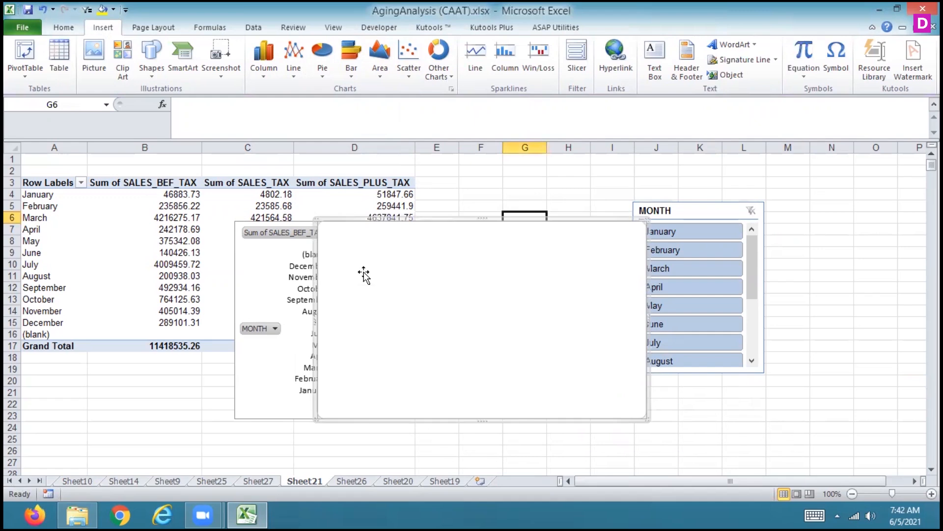
{"action": "left_click", "coordinate": [264, 254]}
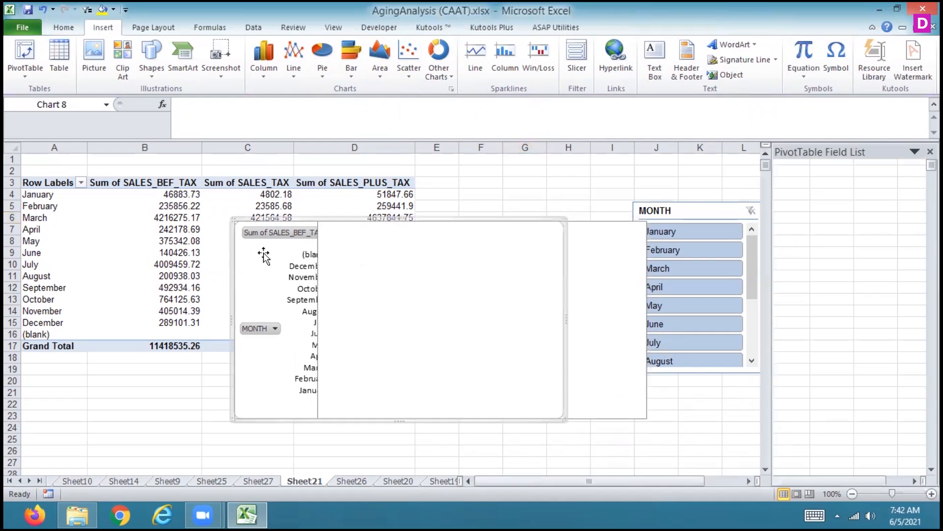
{"action": "key", "text": "Delete"}
{"action": "left_click", "coordinate": [369, 266]}
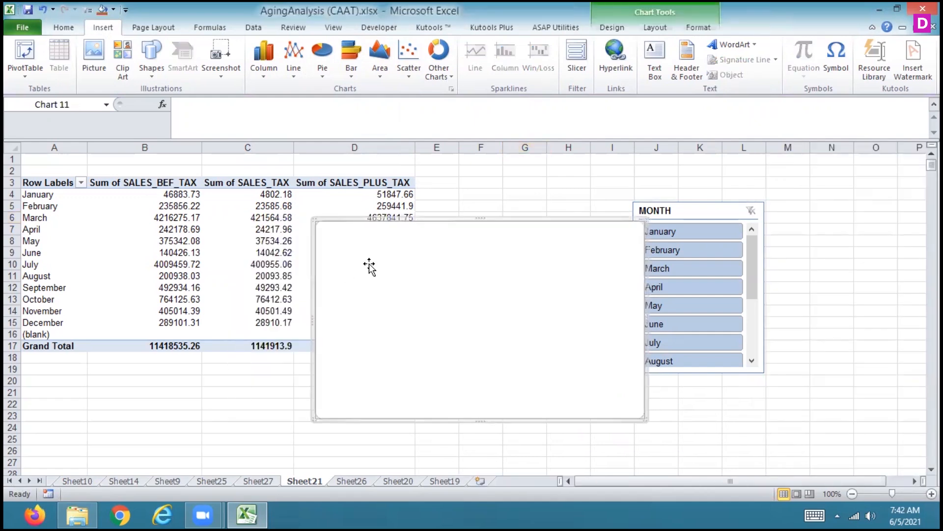
{"action": "key", "text": "Delete"}
Insert a stacked 2-D area PivotChart from the PivotTable and apply the multicolour chart style with a black background
{"action": "left_click", "coordinate": [297, 238]}
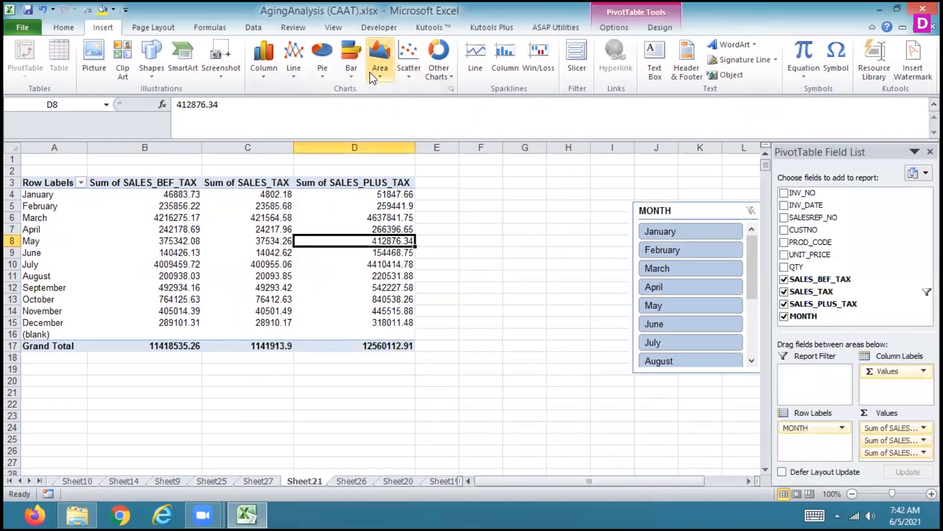
{"action": "left_click", "coordinate": [372, 77]}
{"action": "left_click", "coordinate": [335, 114]}
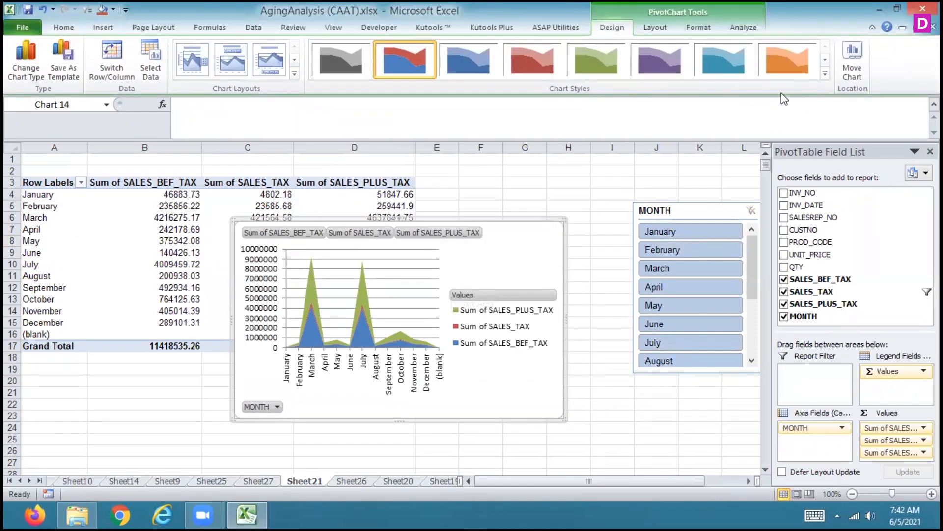
{"action": "left_click", "coordinate": [822, 73]}
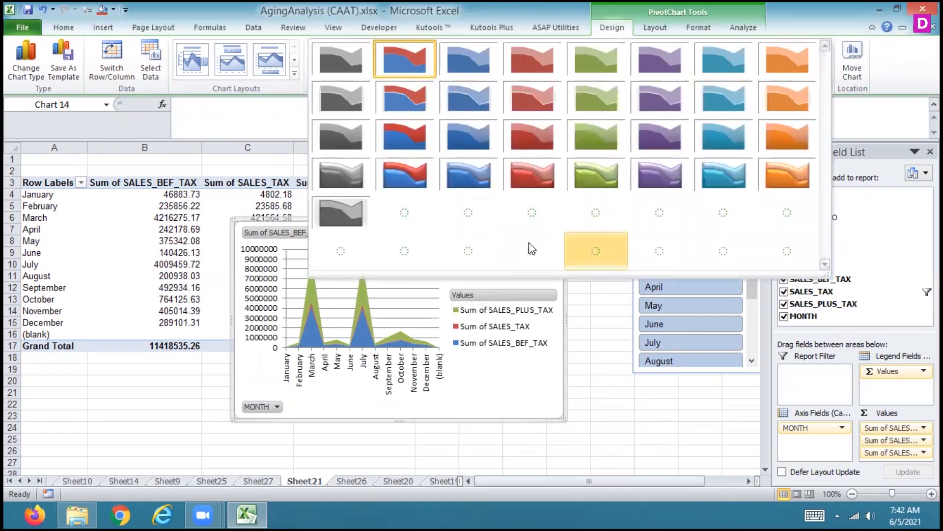
{"action": "left_click", "coordinate": [401, 250]}
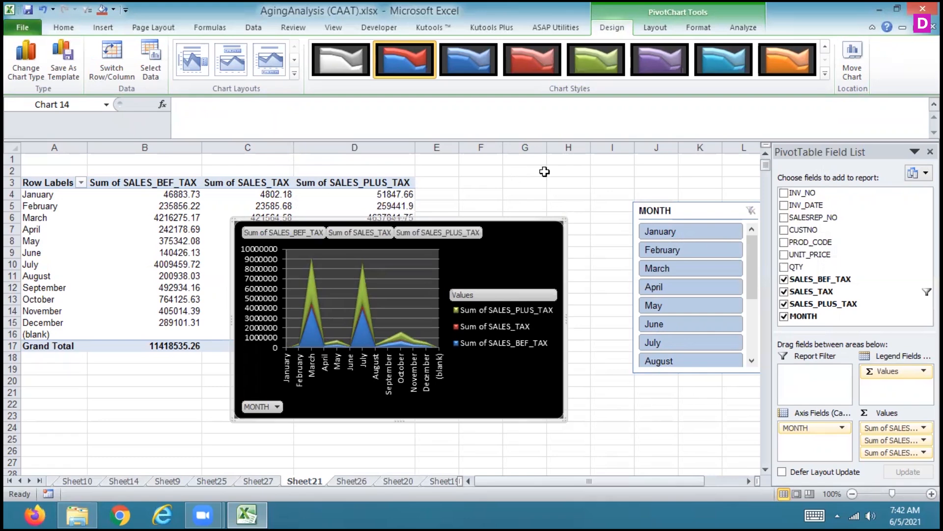
Delete the area PivotChart and try to insert a 3-D bubble chart from the PivotTable
{"action": "key", "text": "Delete"}
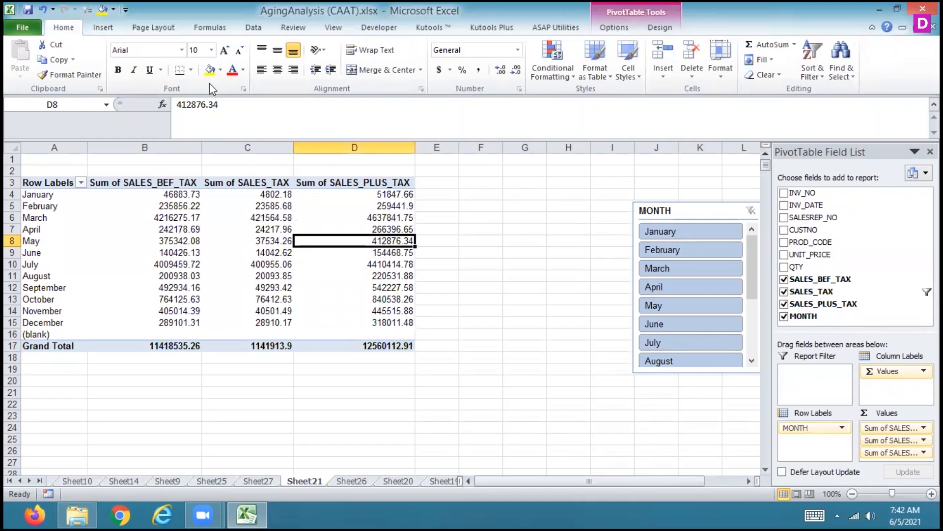
{"action": "left_click", "coordinate": [103, 27]}
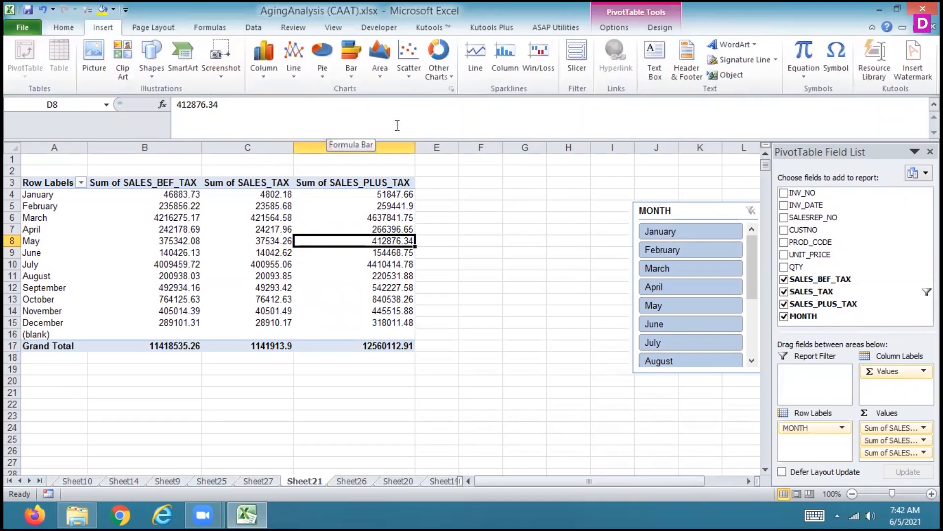
{"action": "left_click", "coordinate": [440, 74]}
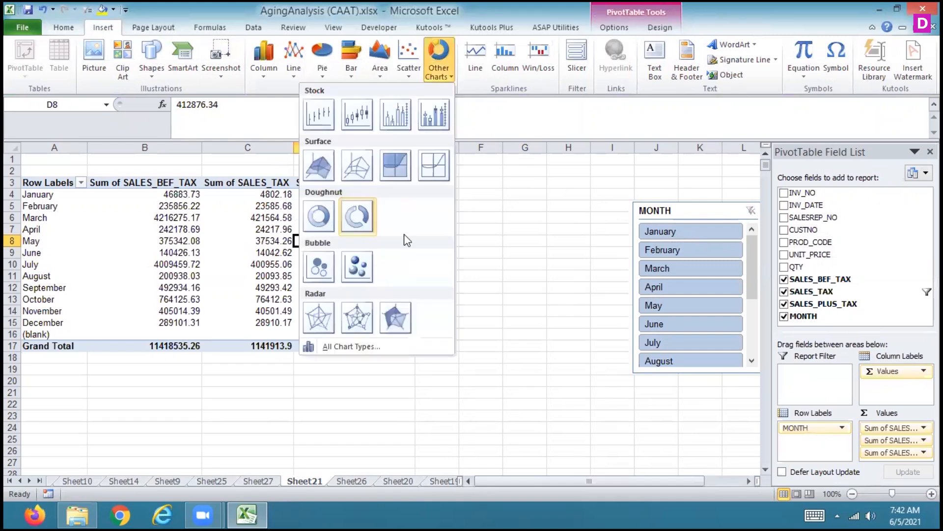
{"action": "left_click", "coordinate": [363, 265]}
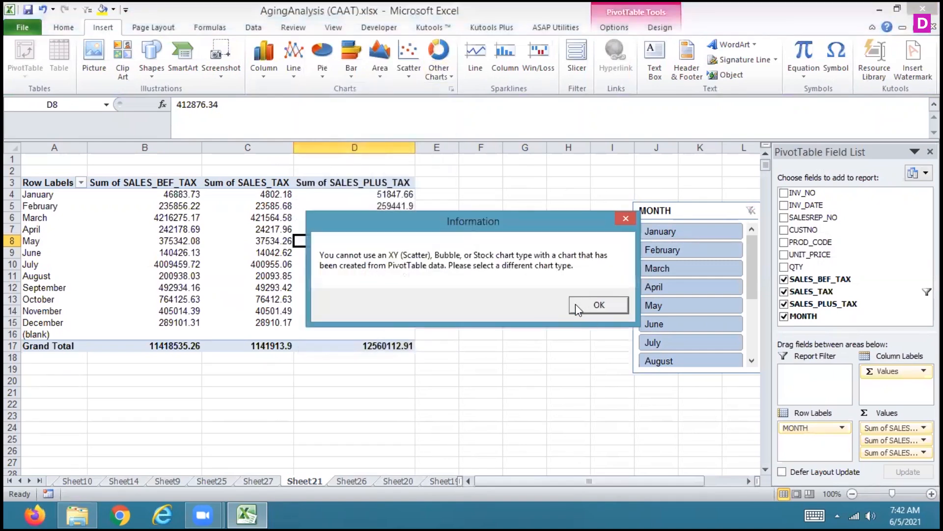
{"action": "left_click", "coordinate": [592, 305]}
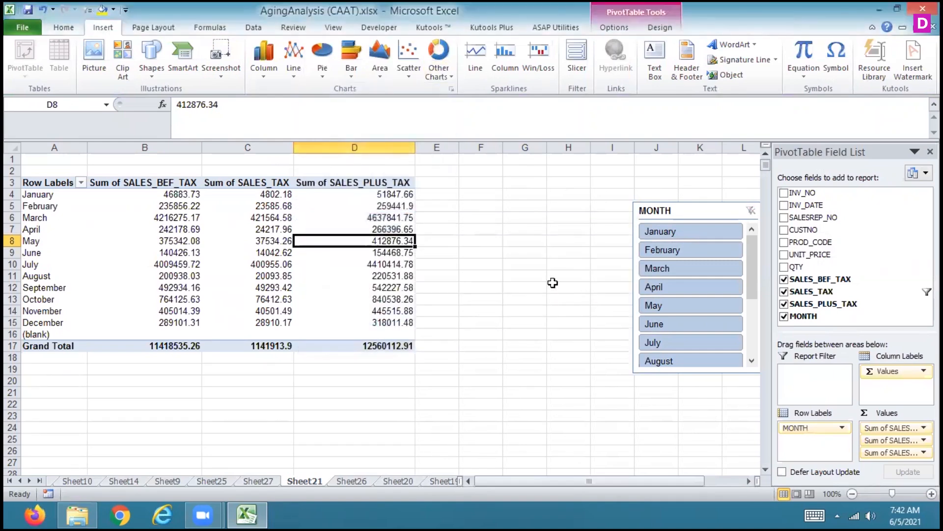
Insert a 3-D surface PivotChart and apply the layout with a chart title and the legend above the plot
{"action": "left_click", "coordinate": [441, 72]}
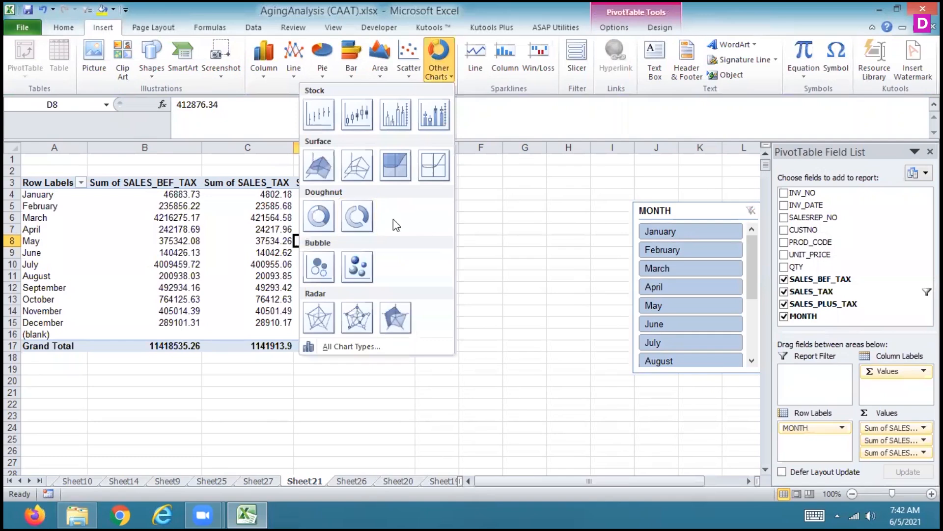
{"action": "left_click", "coordinate": [319, 170]}
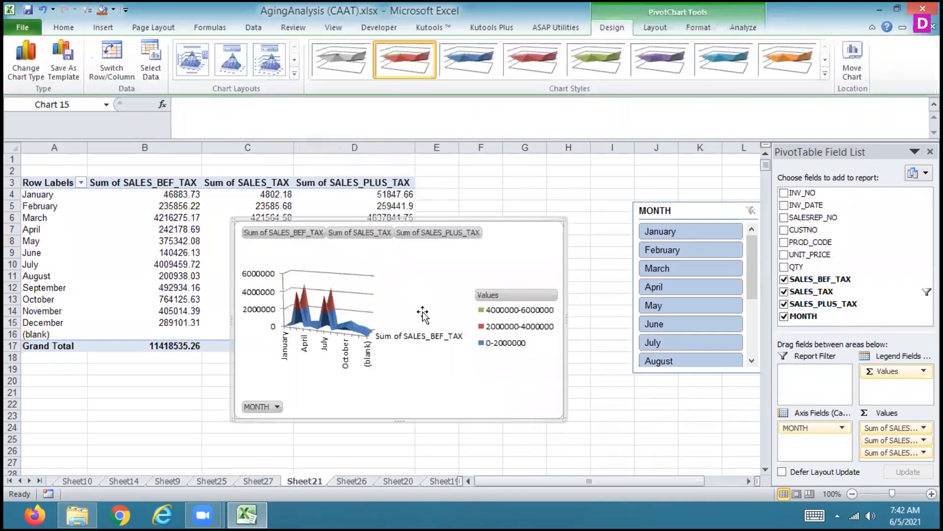
{"action": "left_click", "coordinate": [268, 74]}
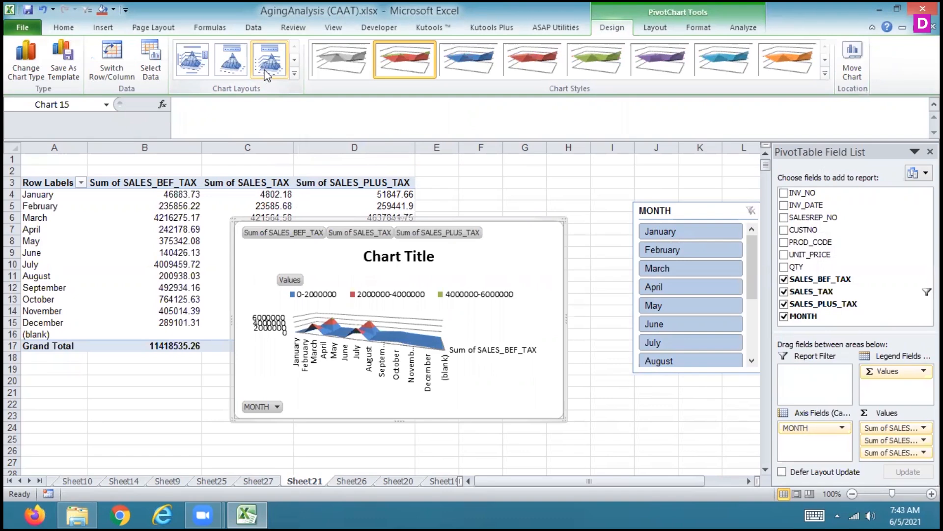
Delete the surface PivotChart and insert a stacked line PivotChart with markers from the PivotTable
{"action": "key", "text": "Delete"}
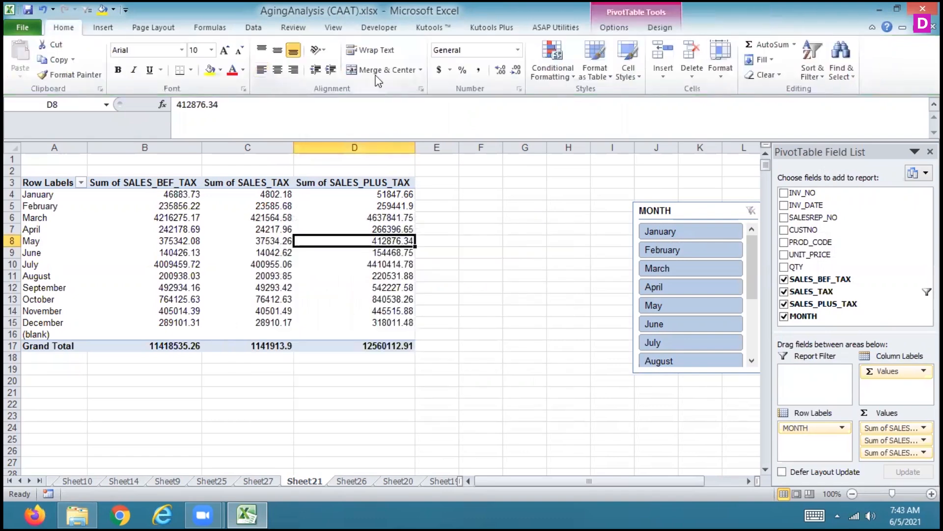
{"action": "left_click", "coordinate": [102, 28]}
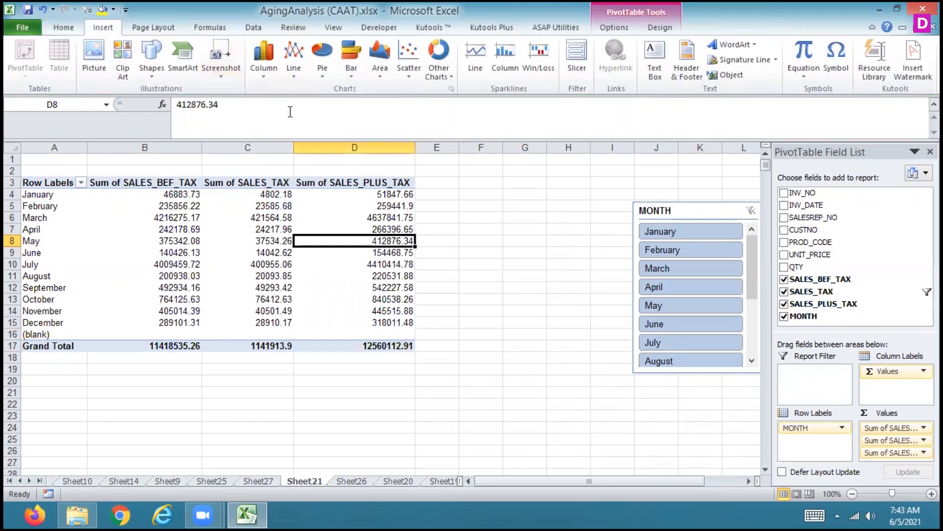
{"action": "left_click", "coordinate": [293, 64]}
{"action": "left_click", "coordinate": [251, 156]}
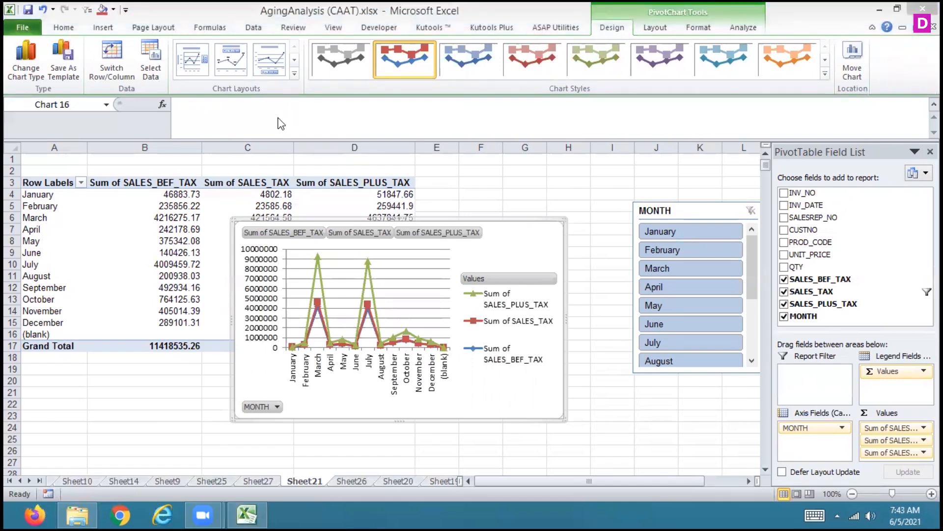
Filter the line PivotChart to January and February with the MONTH slicer and apply the layout with chart title, vertical axis title and side legend
{"action": "left_click", "coordinate": [650, 231]}
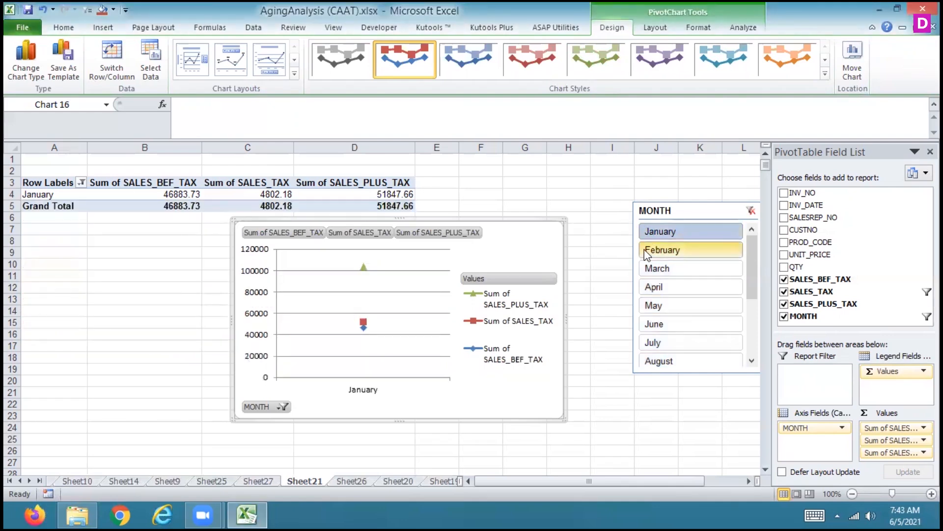
{"action": "left_click", "coordinate": [646, 252], "text": "ctrl"}
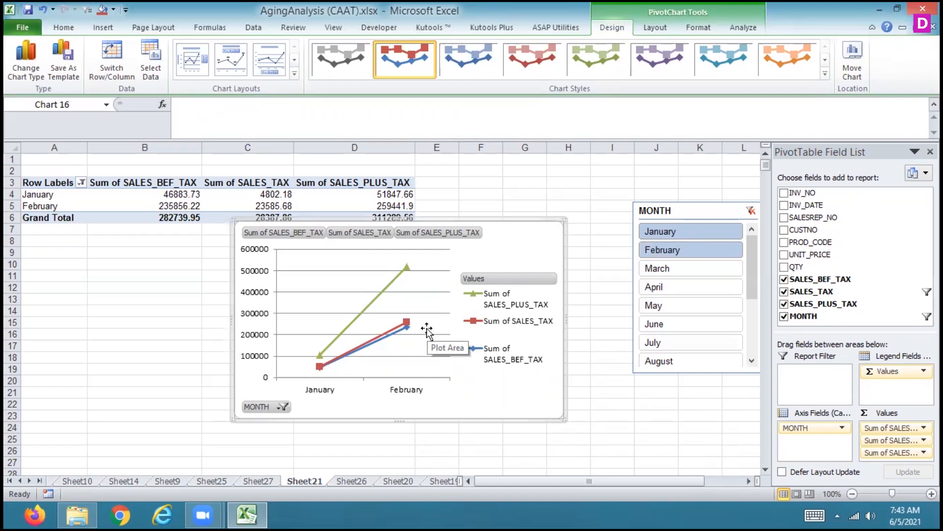
{"action": "left_click", "coordinate": [191, 69]}
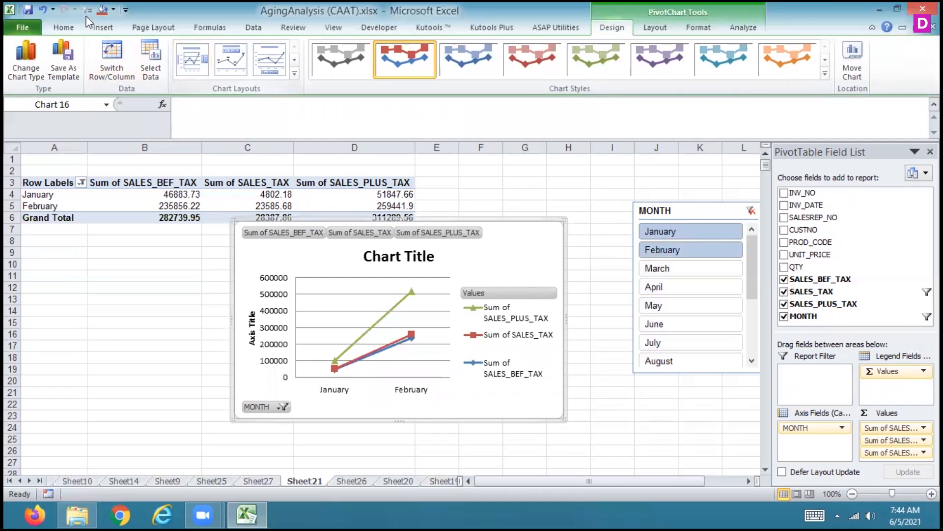
Try to change the line PivotChart to a markers-only scatter chart
{"action": "left_click", "coordinate": [103, 27]}
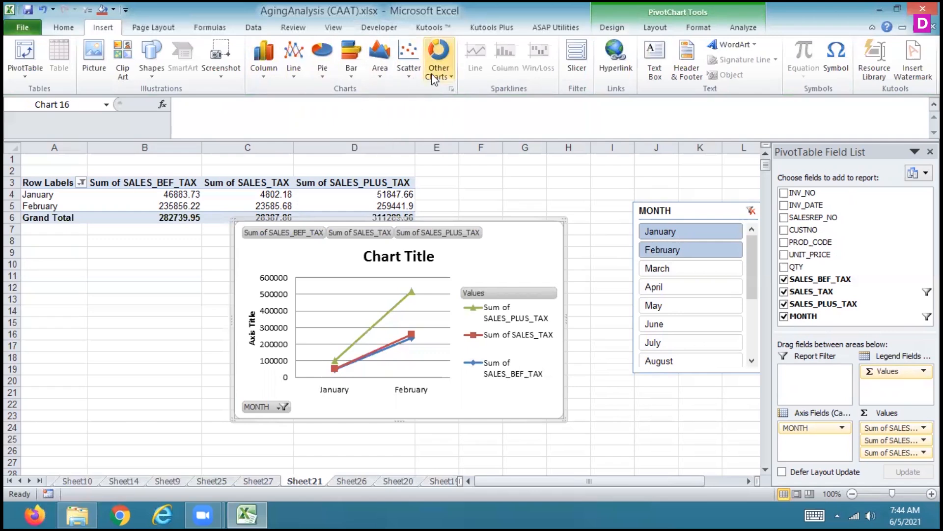
{"action": "left_click", "coordinate": [405, 63]}
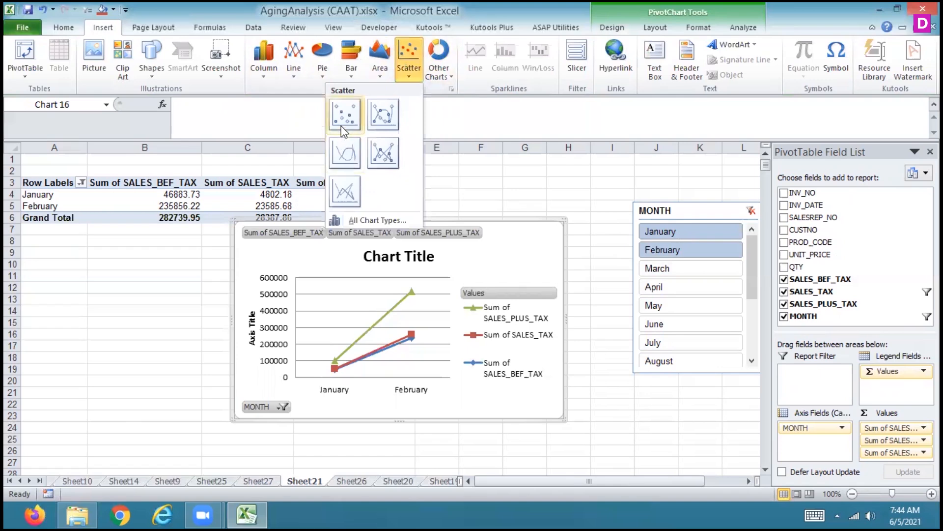
{"action": "left_click", "coordinate": [341, 127]}
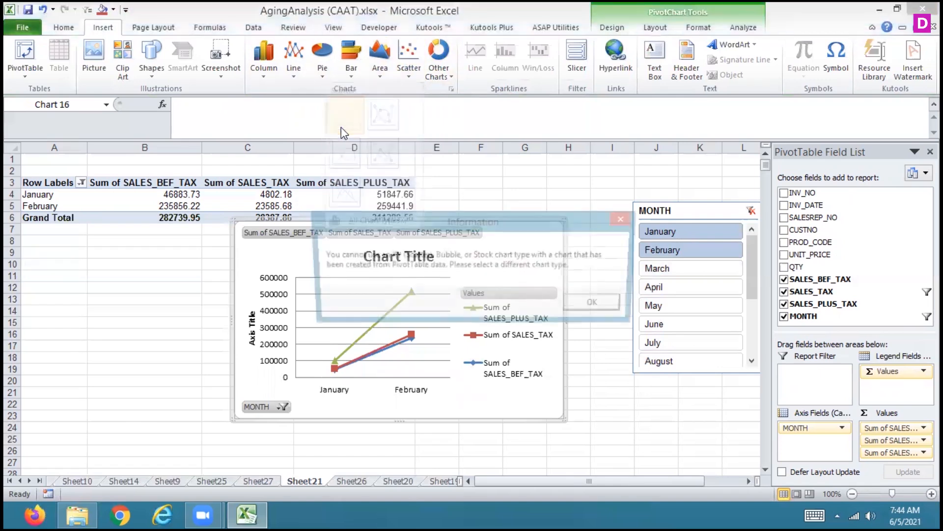
{"action": "left_click", "coordinate": [582, 302]}
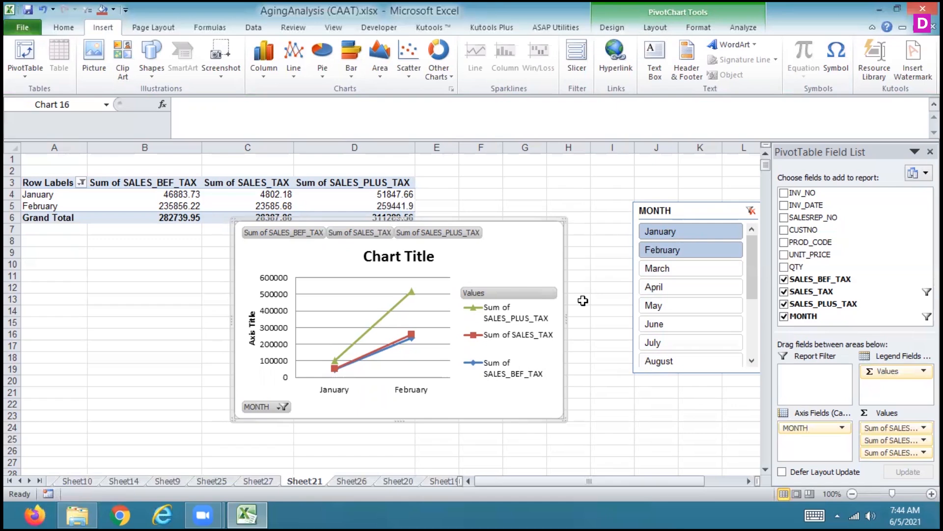
Change the PivotChart to a standard doughnut chart and add March to the MONTH slicer selection
{"action": "left_click", "coordinate": [445, 71]}
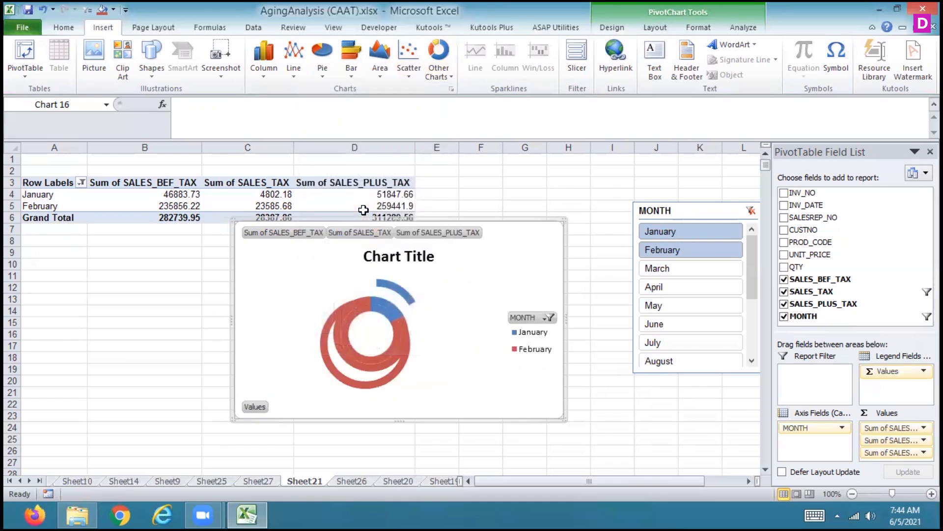
{"action": "left_click", "coordinate": [443, 80]}
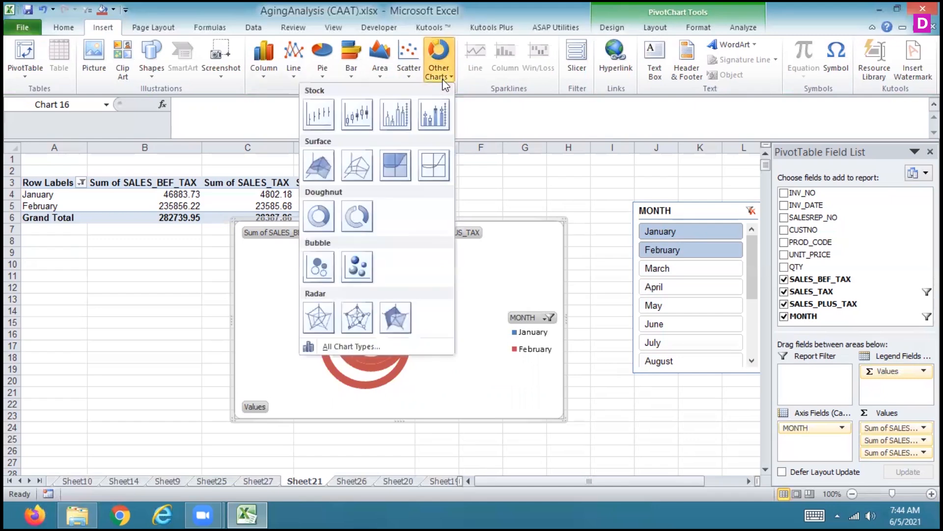
{"action": "left_click", "coordinate": [318, 226]}
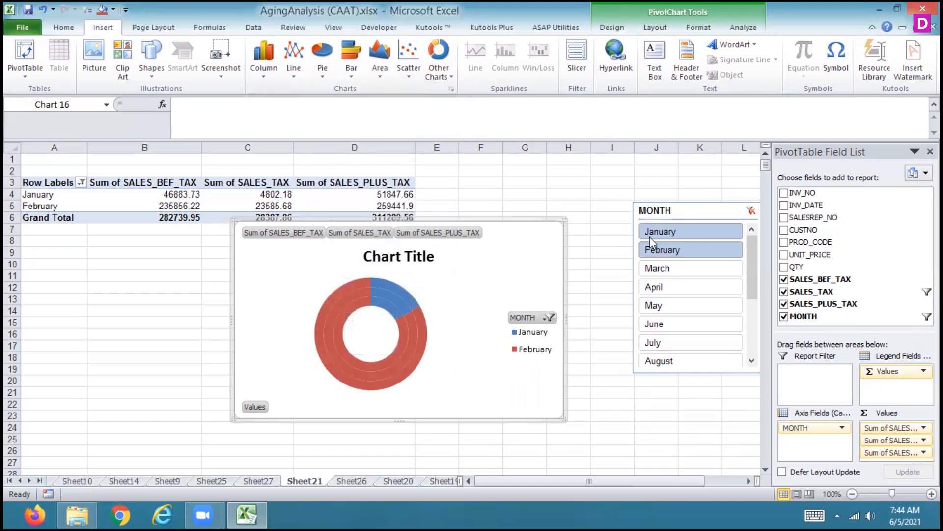
{"action": "left_click", "coordinate": [661, 270], "text": "ctrl"}
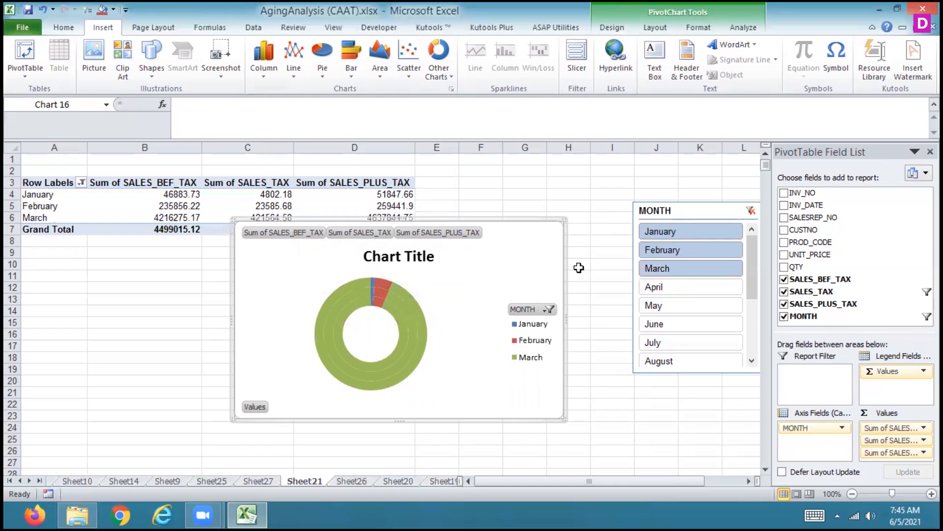
Apply the doughnut chart layout with a chart title, the legend above the plot and percentage data labels
{"action": "left_click", "coordinate": [743, 28]}
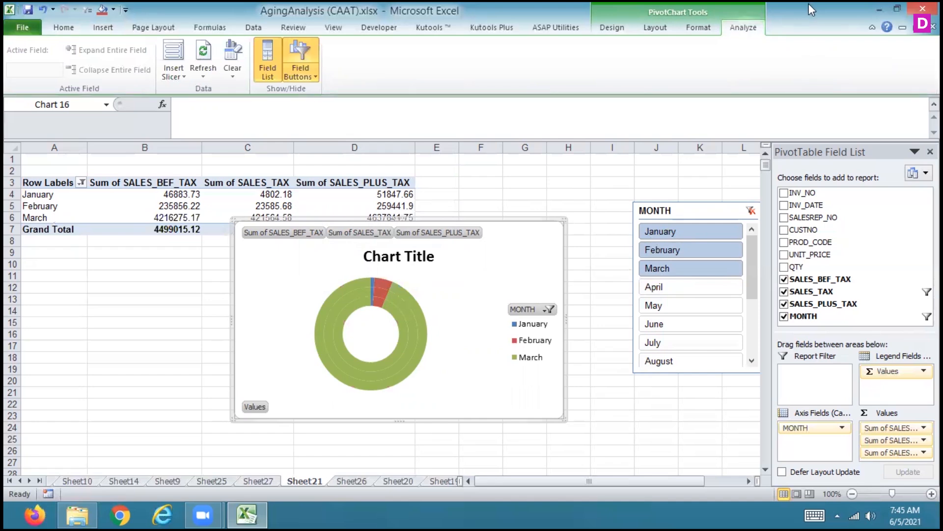
{"action": "left_click", "coordinate": [699, 28]}
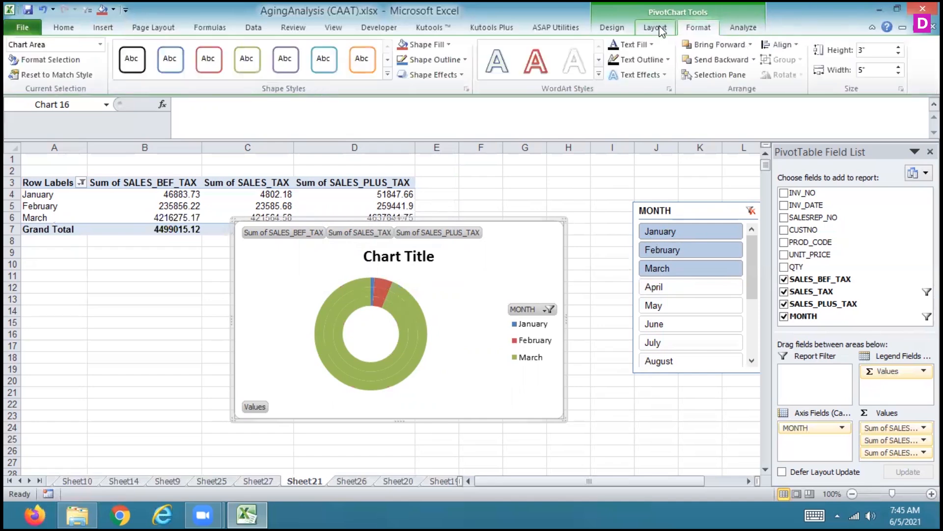
{"action": "left_click", "coordinate": [659, 28]}
{"action": "left_click", "coordinate": [599, 28]}
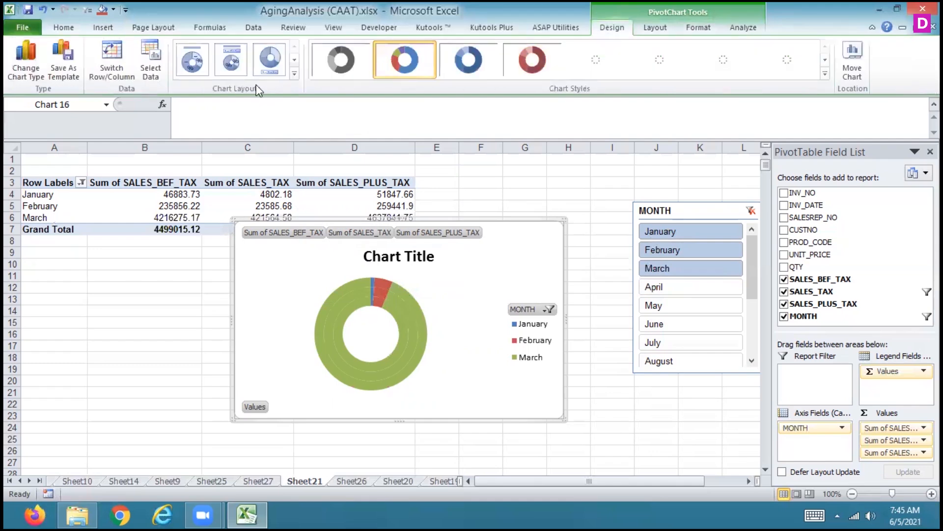
{"action": "left_click", "coordinate": [231, 59]}
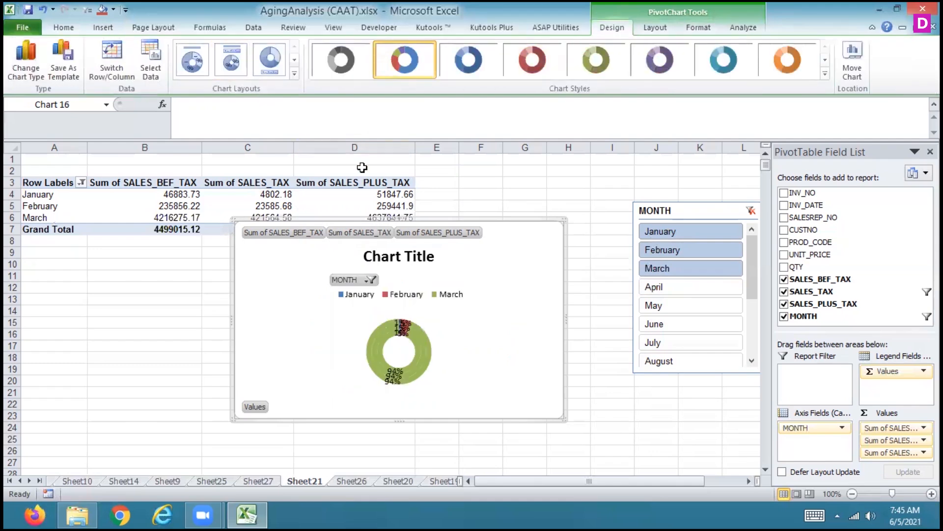